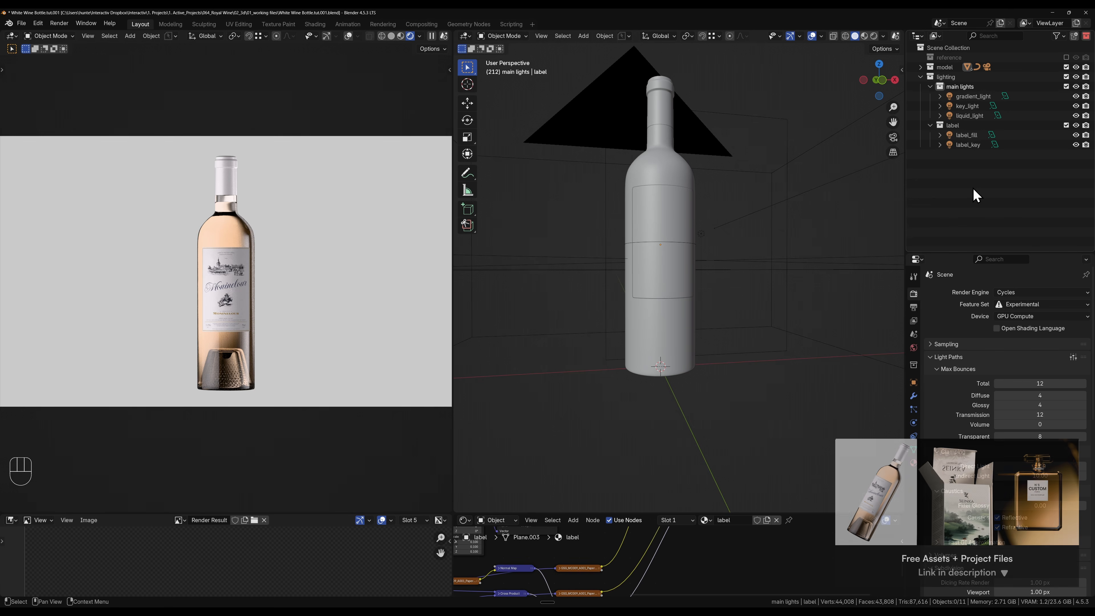
Step: Exclude the main lights and label light collections from the view layer
scroll(248, 279, "up", 5)
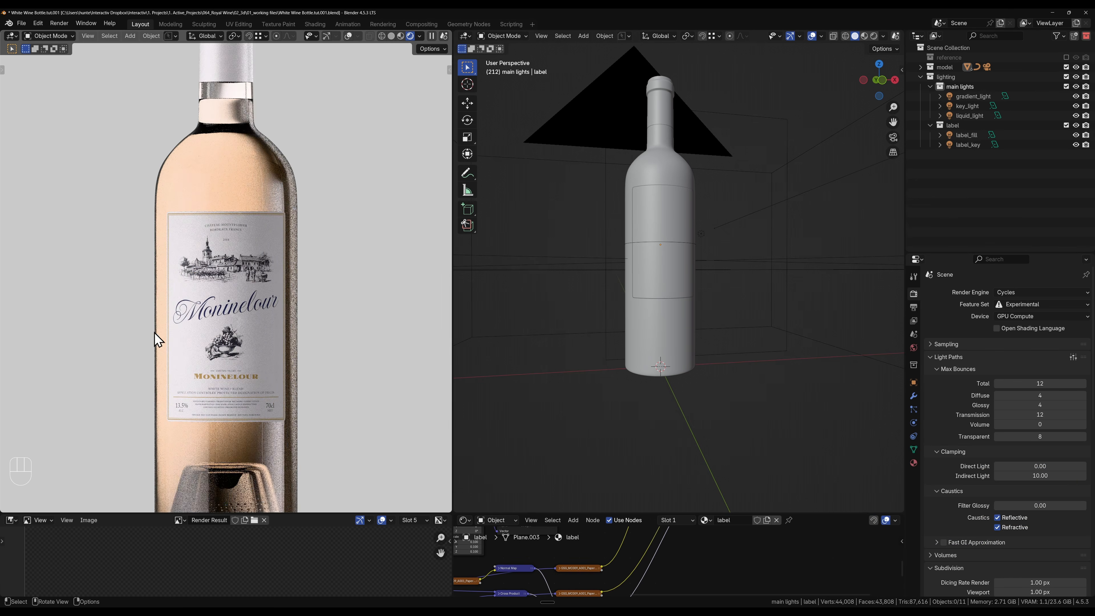
scroll(254, 294, "up", 7)
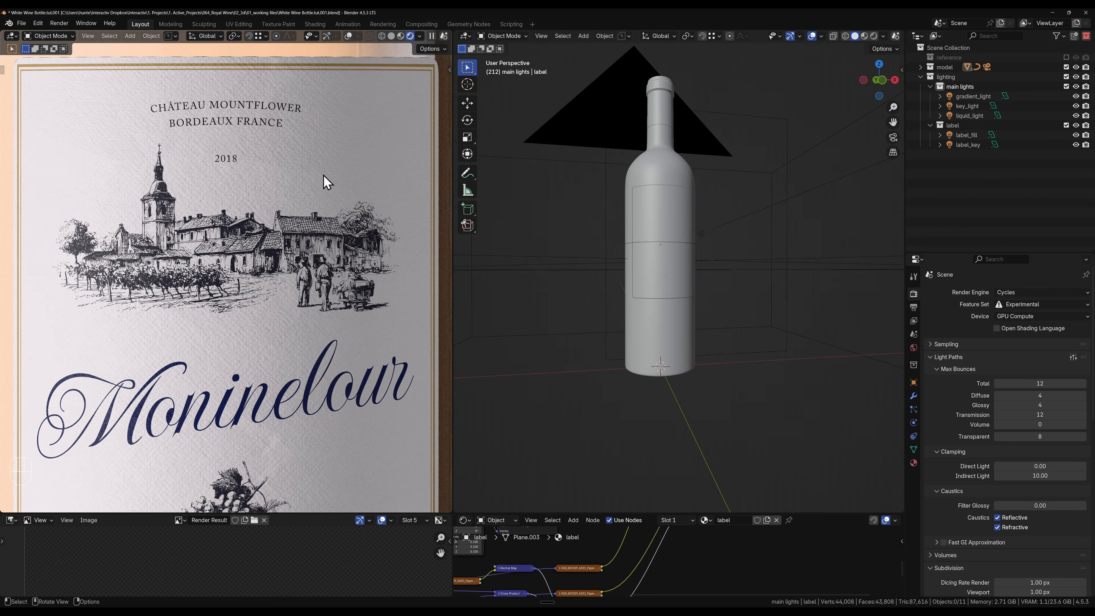
scroll(278, 239, "down", 8)
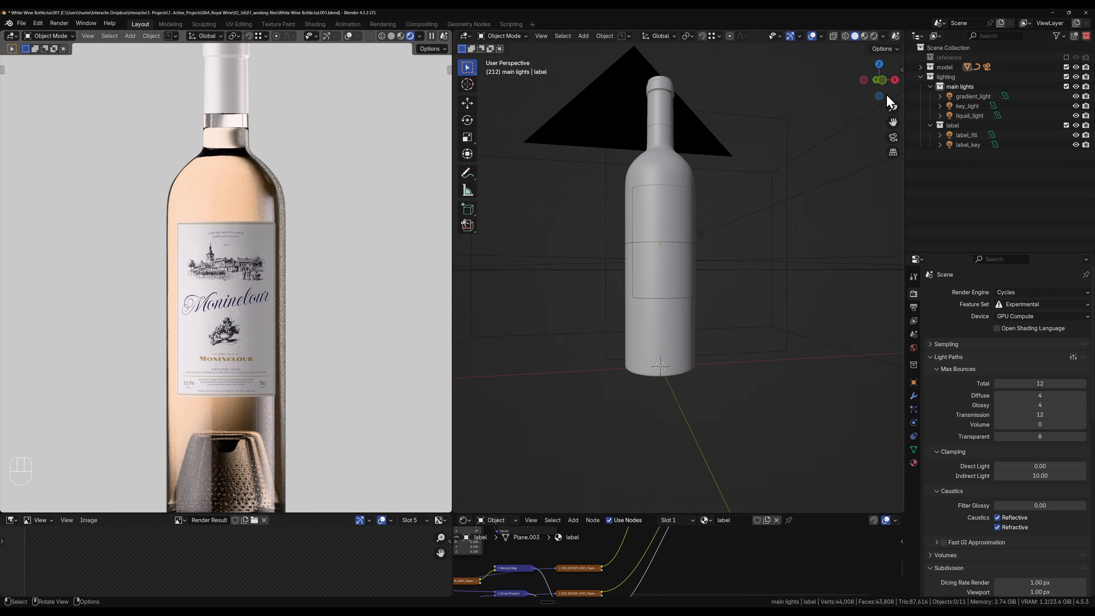
left_click(1066, 86)
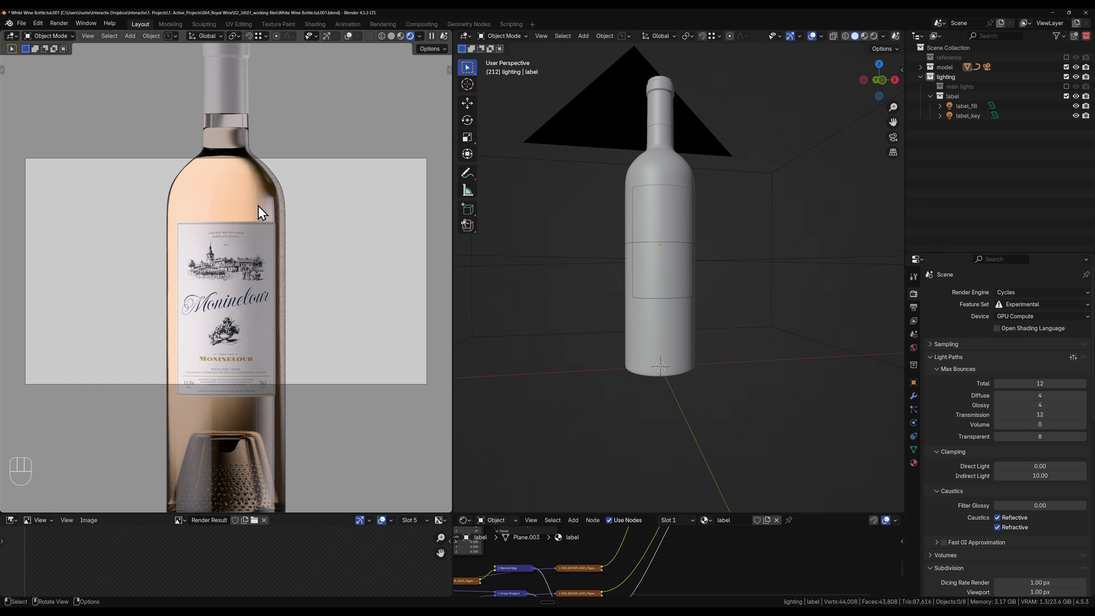
scroll(258, 206, "up", 1)
scroll(258, 207, "down", 1)
scroll(258, 207, "up", 1)
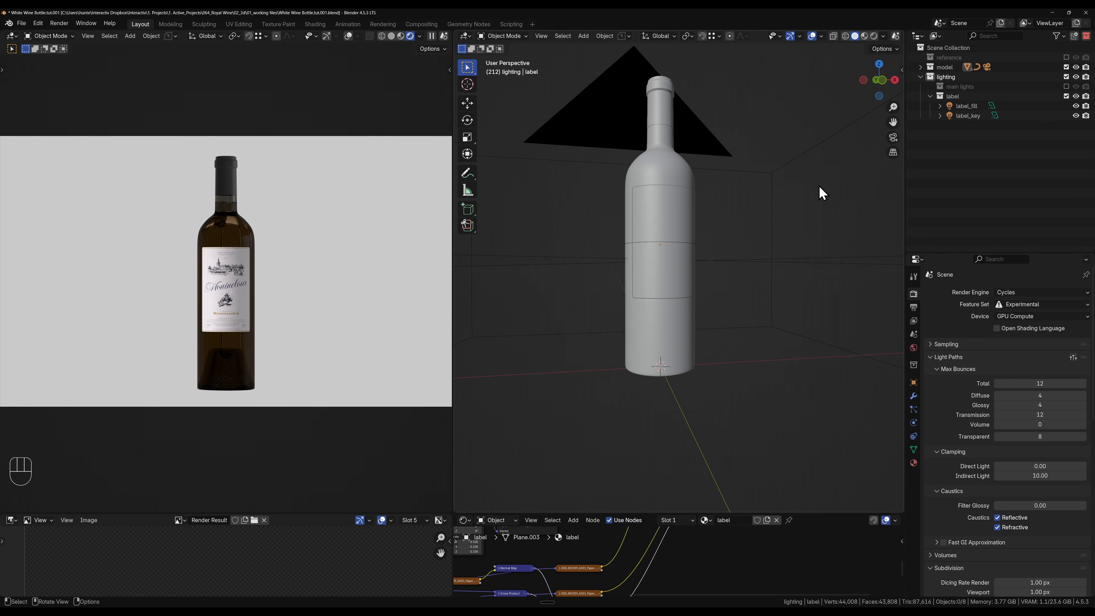
left_click(1066, 96)
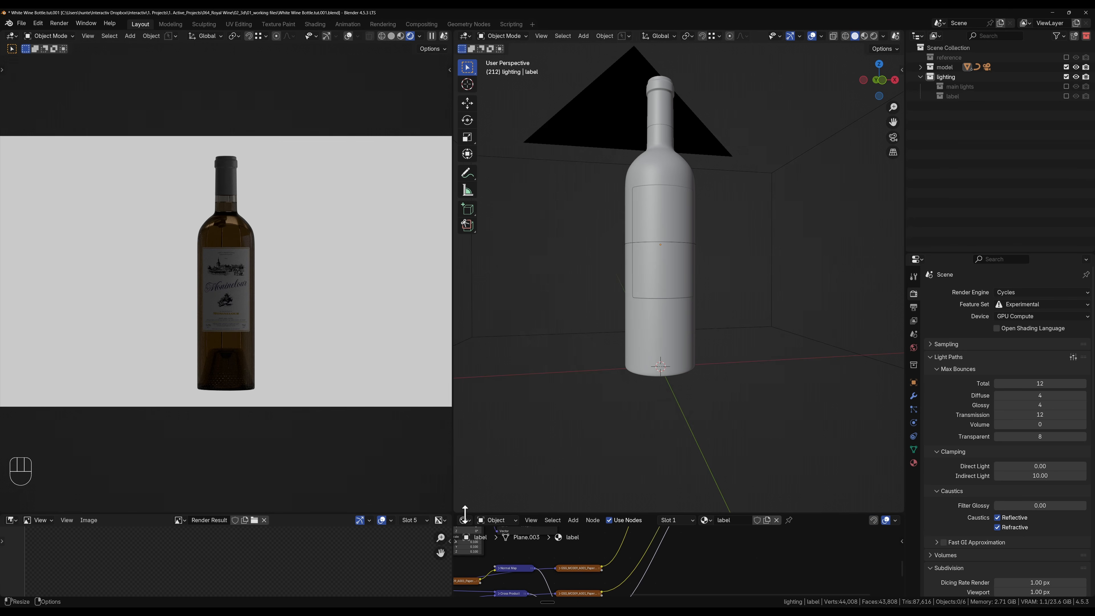
Step: Enlarge the shader node editor and switch its shader type to World, framing the environment nodes
left_click_drag(474, 513, 476, 409)
left_click(496, 416)
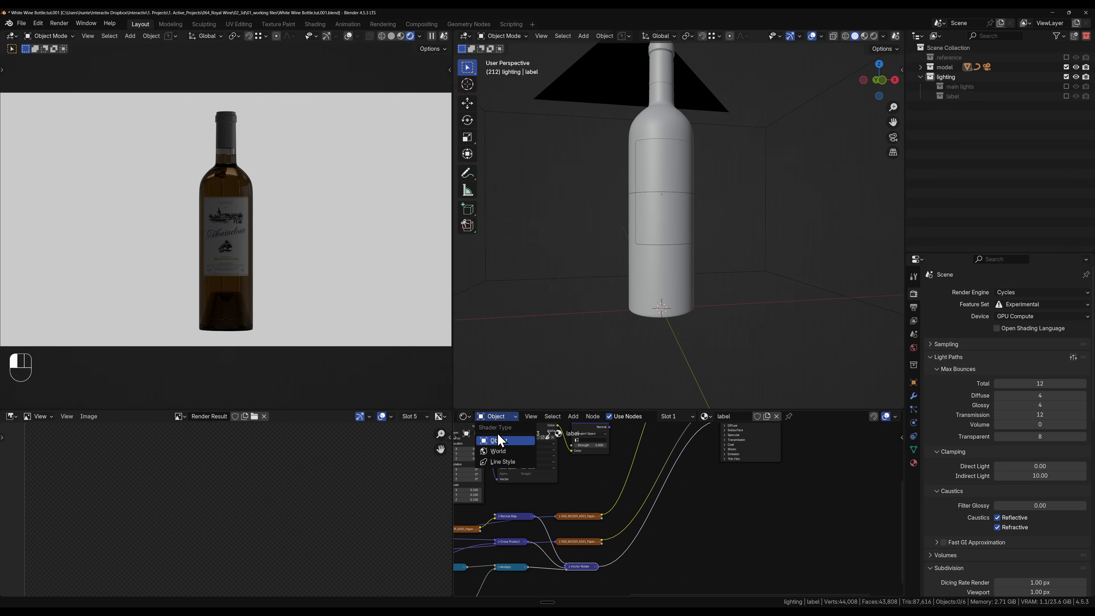
left_click(497, 433)
key("Home")
scroll(610, 508, "up", 4)
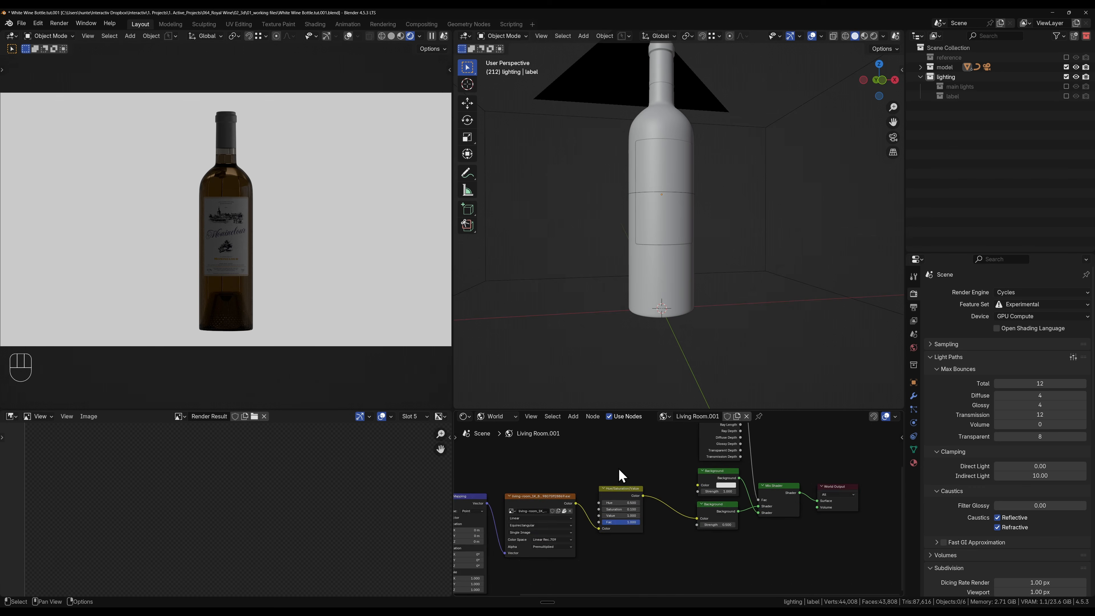
middle_click_drag(594, 497, 614, 460)
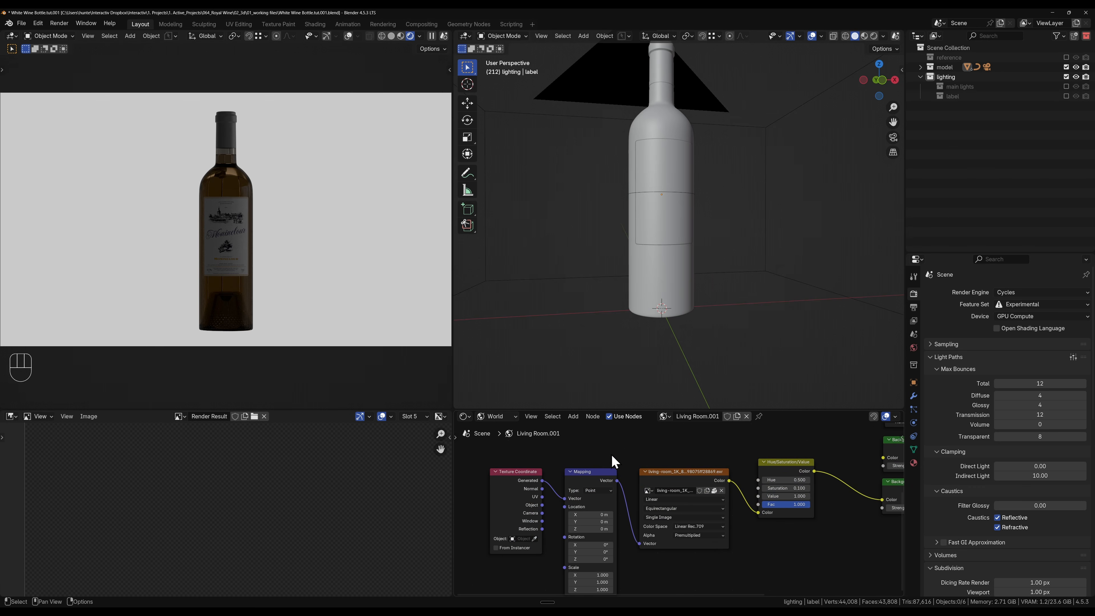
middle_click_drag(745, 570, 734, 571)
Step: Preview the living-room environment texture through the world output and clear the rendered viewport's render region
left_click(677, 477, "ctrl+shift")
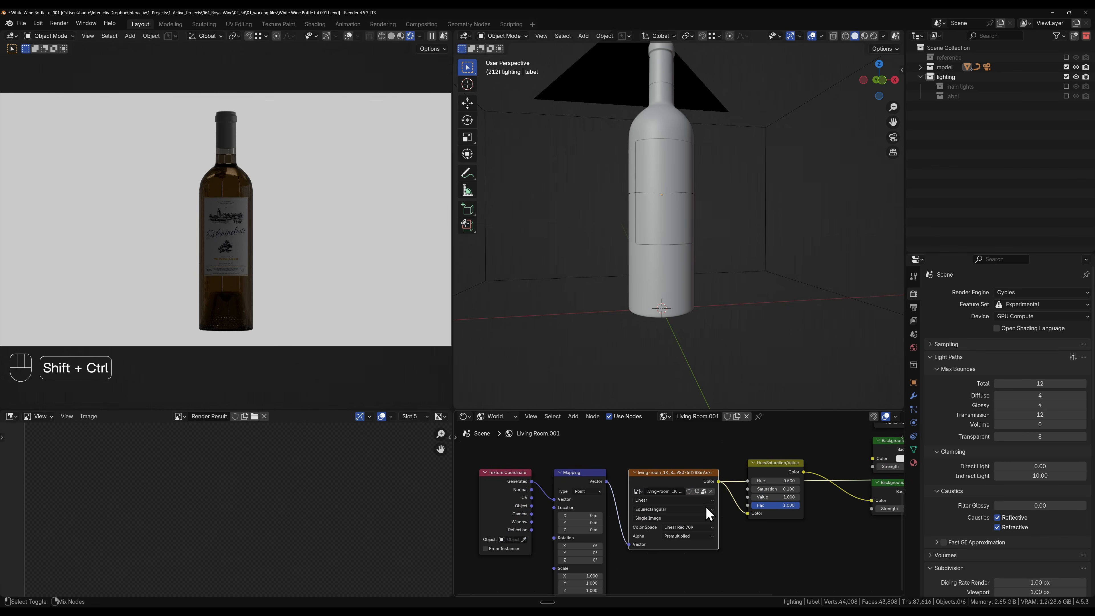
middle_click_drag(250, 216, 89, 190)
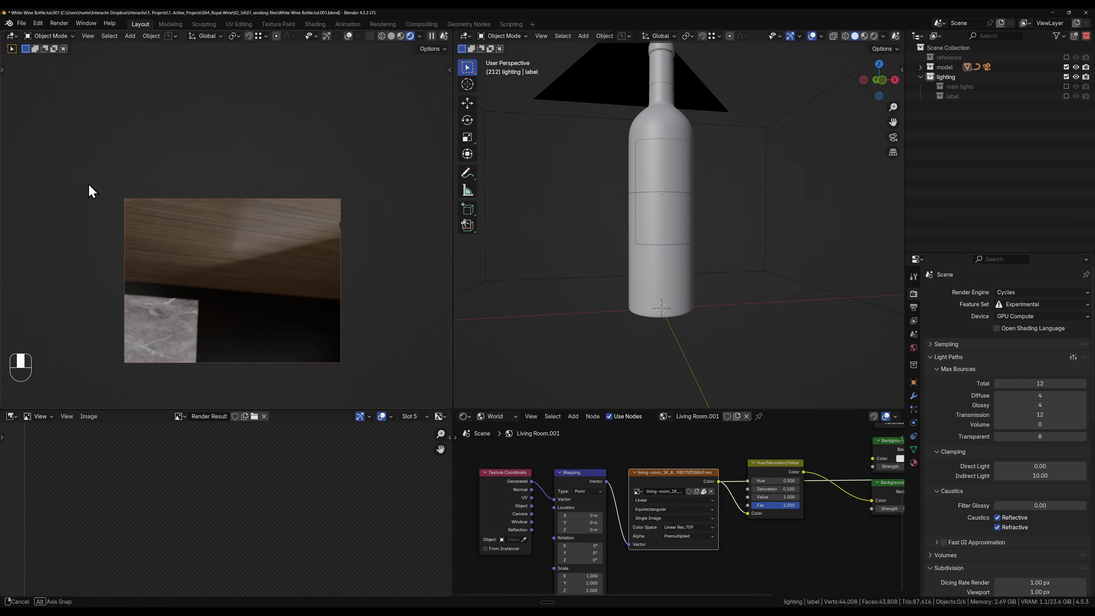
left_click(88, 37)
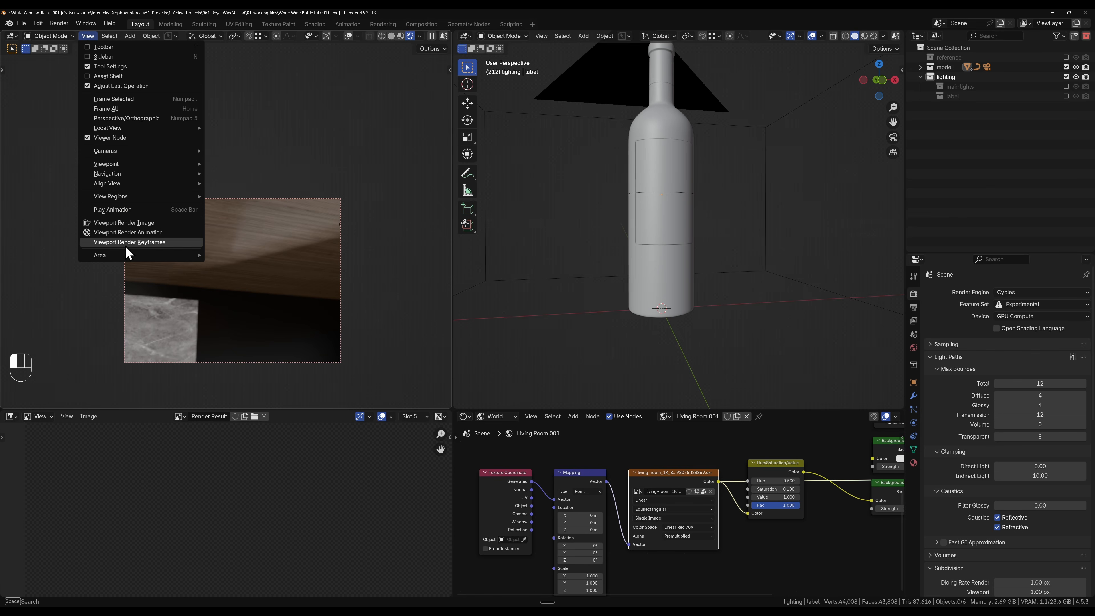
mouse_move(123, 197)
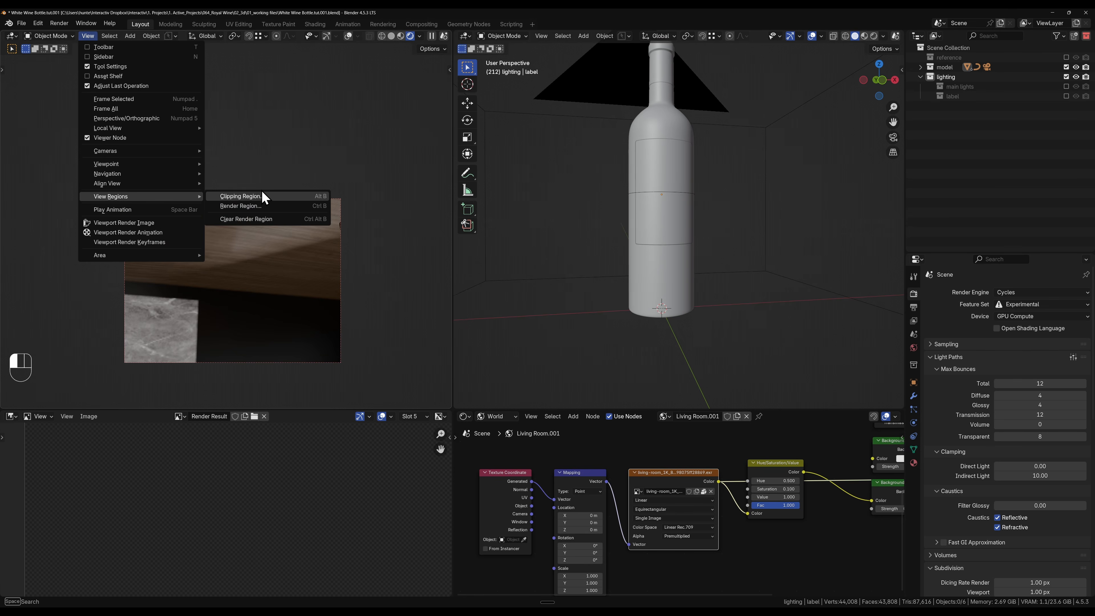
left_click(261, 219)
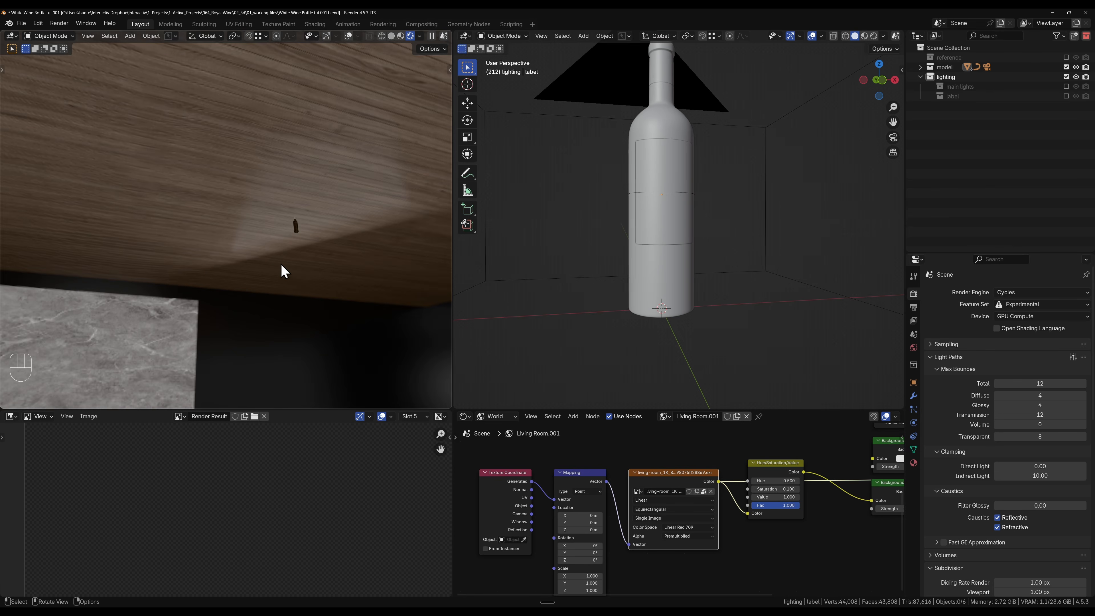
middle_click_drag(281, 269, 328, 218)
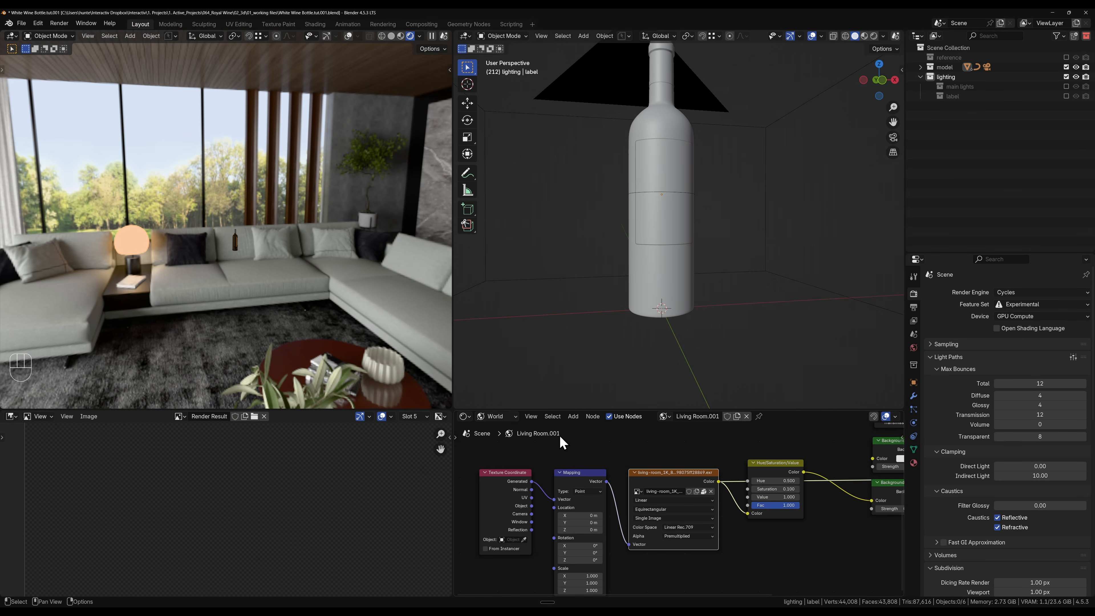
Step: Preview the Hue/Saturation/Value node and the Background node it feeds through the world output
middle_click_drag(814, 450, 669, 437)
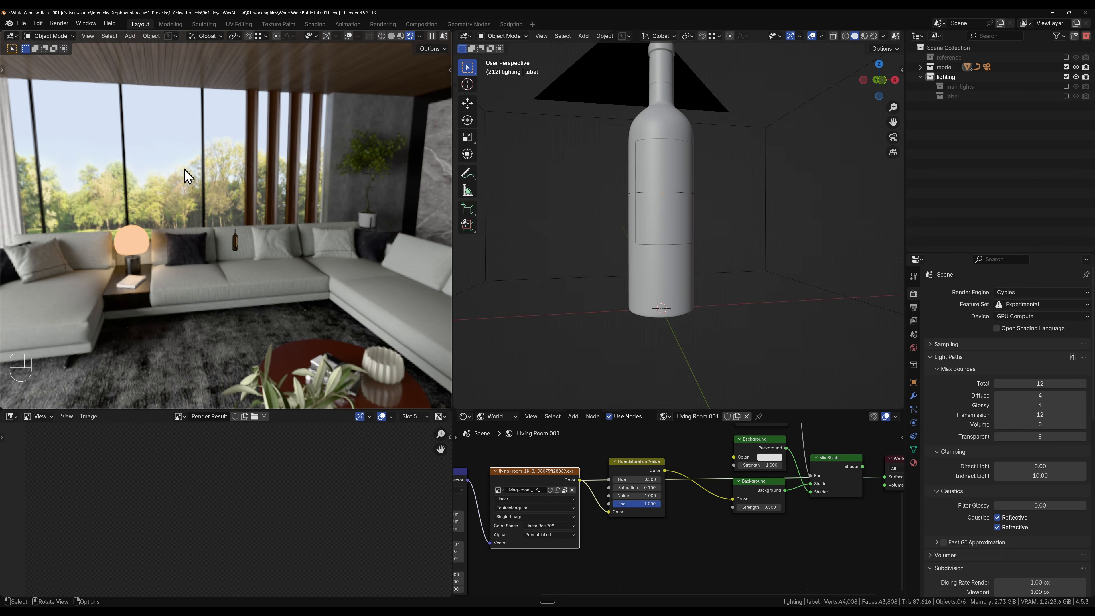
left_click(653, 462, "ctrl+shift")
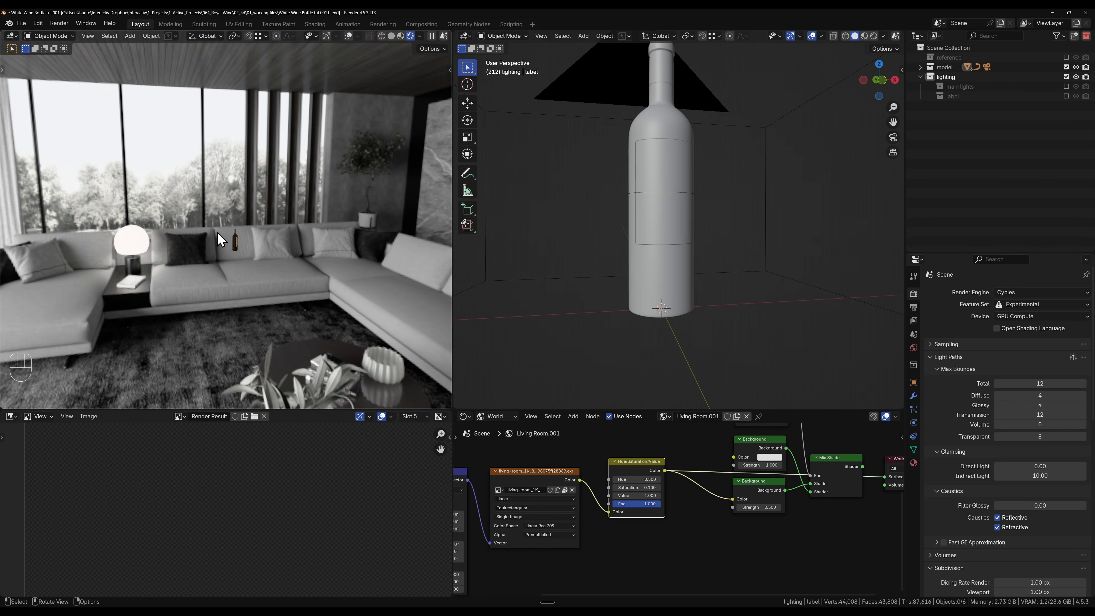
scroll(251, 295, "up", 5)
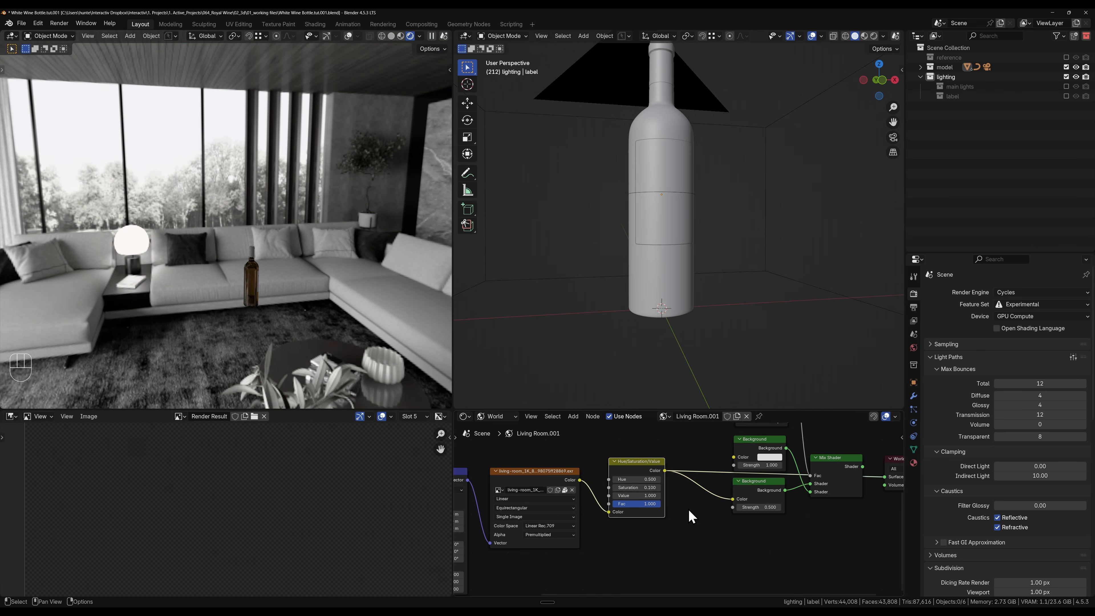
middle_click_drag(779, 546, 703, 552)
left_click(690, 496, "ctrl+shift")
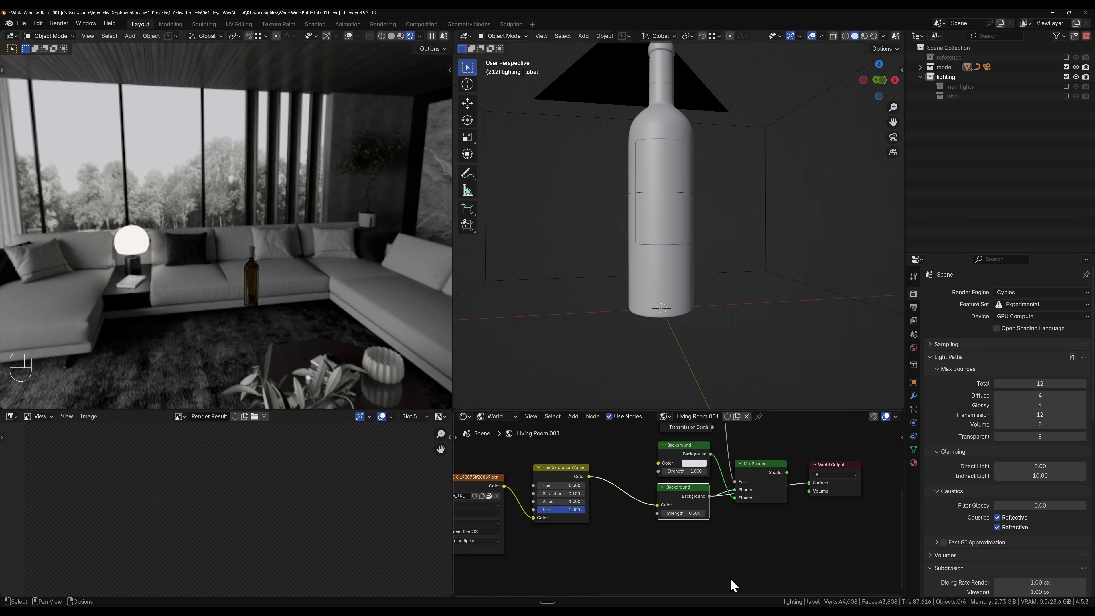
middle_click_drag(667, 569, 582, 567)
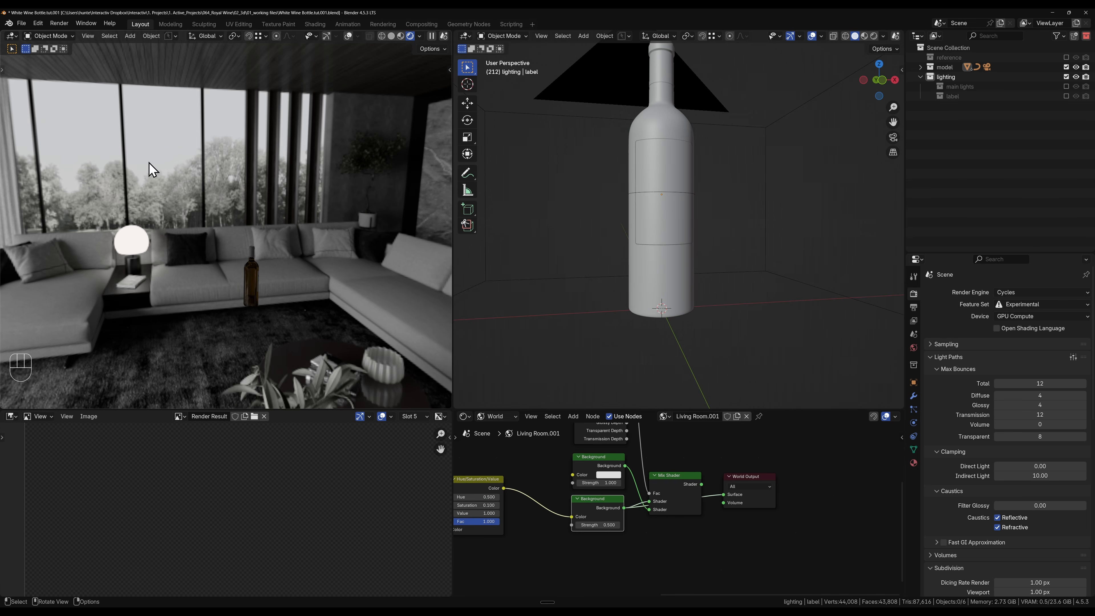
Step: Preview the plain white Background node through the world output and examine the Light Path and Mix Shader connections
middle_click_drag(814, 531, 805, 566)
middle_click_drag(791, 504, 757, 520)
left_click_drag(626, 410, 626, 397)
middle_click_drag(687, 554, 703, 515)
left_click(612, 515, "ctrl+shift")
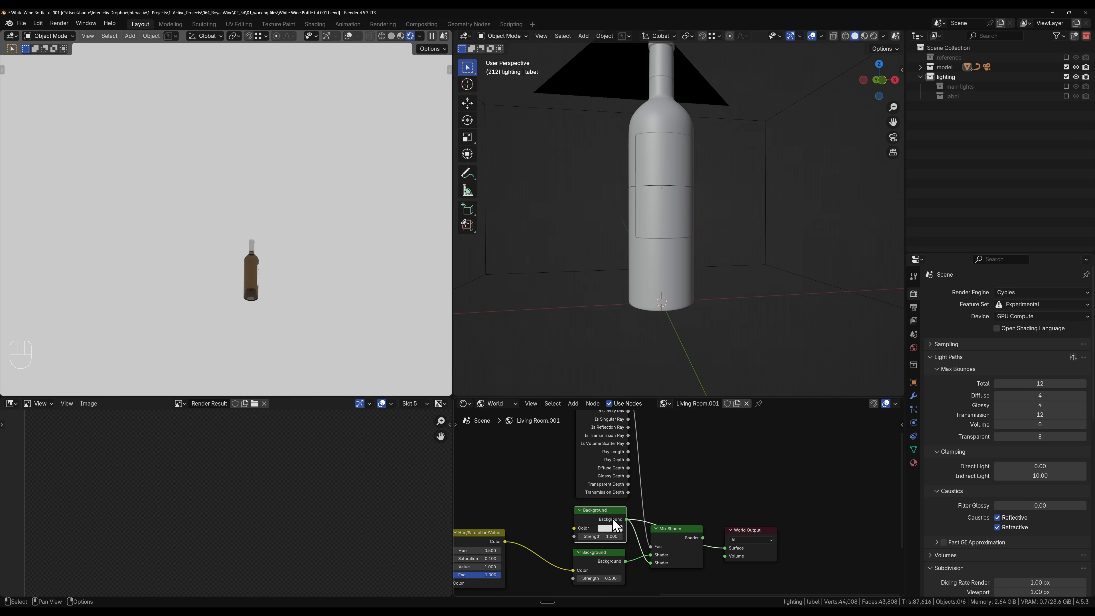
middle_click_drag(662, 484, 709, 500)
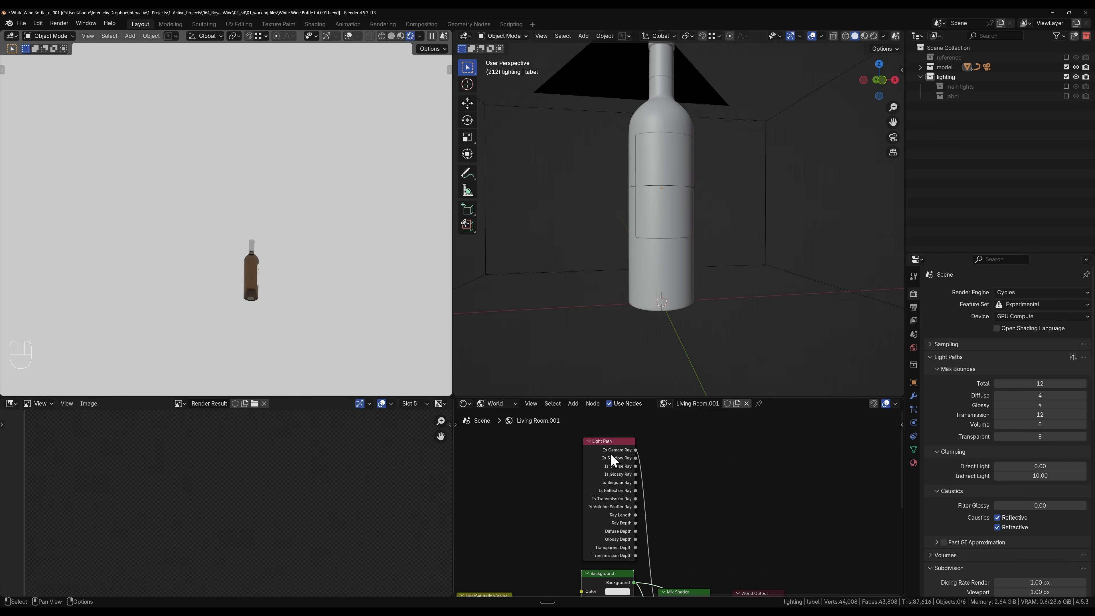
middle_click_drag(700, 543, 689, 521)
scroll(683, 528, "up", 5)
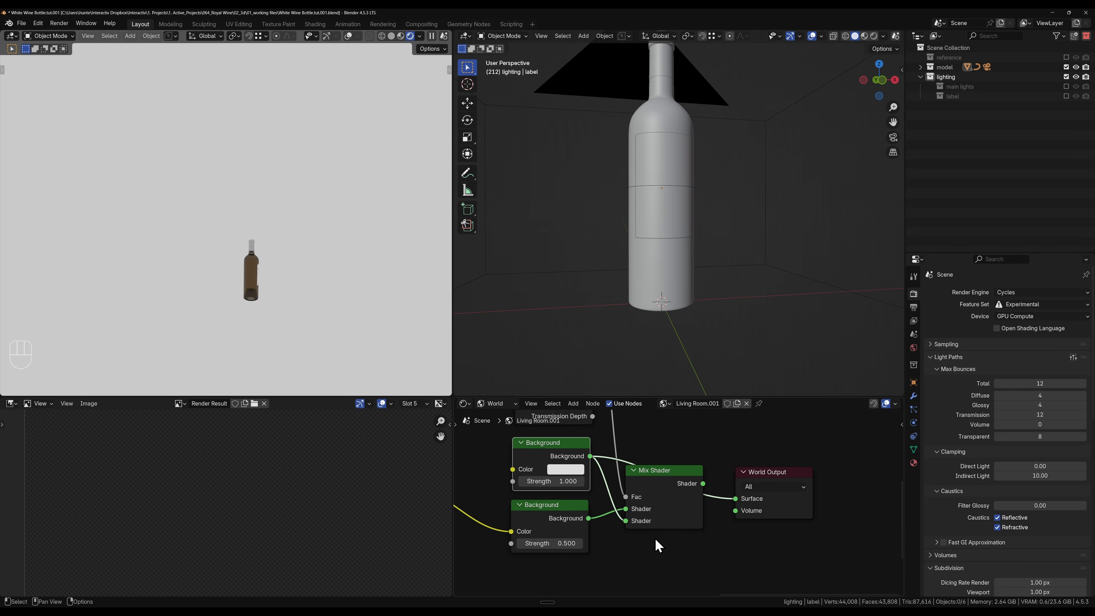
Step: Annotate the Mix Shader's two shader inputs and the Background nodes feeding them, and clear the annotations
key("ctrl+shift+F3")
mouse_move(643, 513)
left_mouse_down()
mouse_move(667, 510)
mouse_move(657, 506)
left_mouse_up()
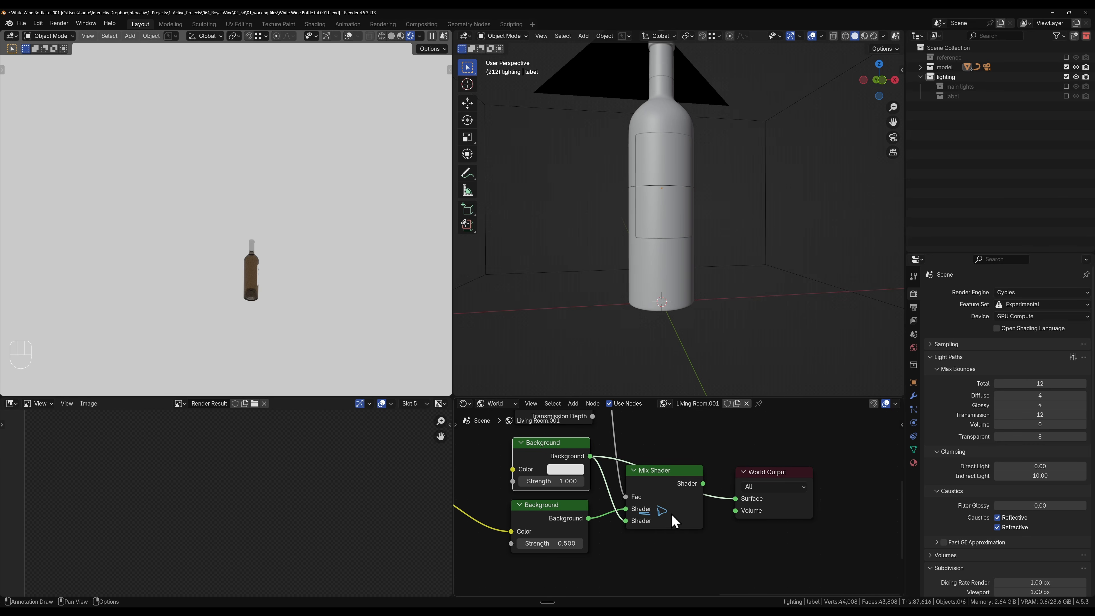
left_click_drag(548, 557, 573, 556)
mouse_move(642, 529)
left_mouse_down()
mouse_move(662, 525)
mouse_move(646, 527)
left_mouse_up()
mouse_move(507, 440)
left_mouse_down()
mouse_move(587, 465)
mouse_move(503, 446)
left_mouse_up()
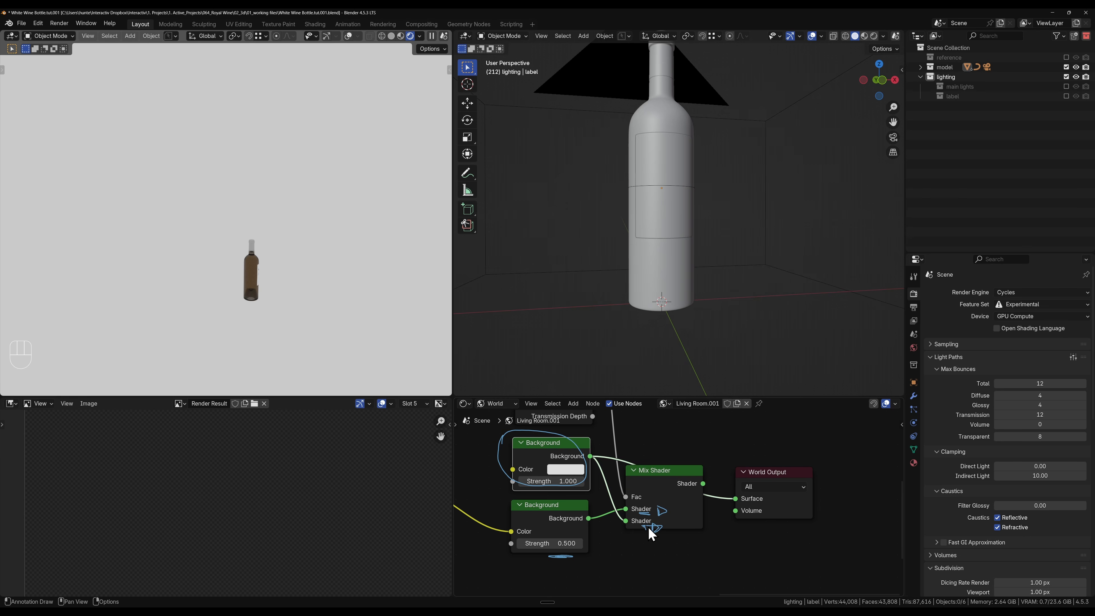
key("ctrl+shift+F4")
key("w")
Step: Reconnect the Mix Shader to the World Output surface and examine the environment's reflections on the bottle
scroll(651, 514, "down", 2)
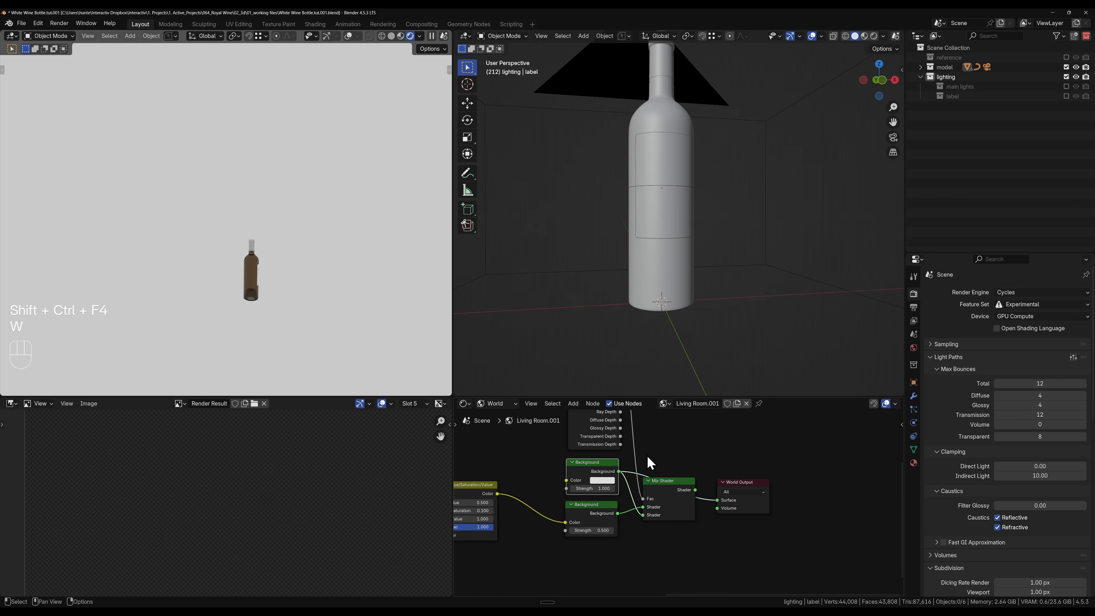
left_click_drag(699, 494, 698, 494)
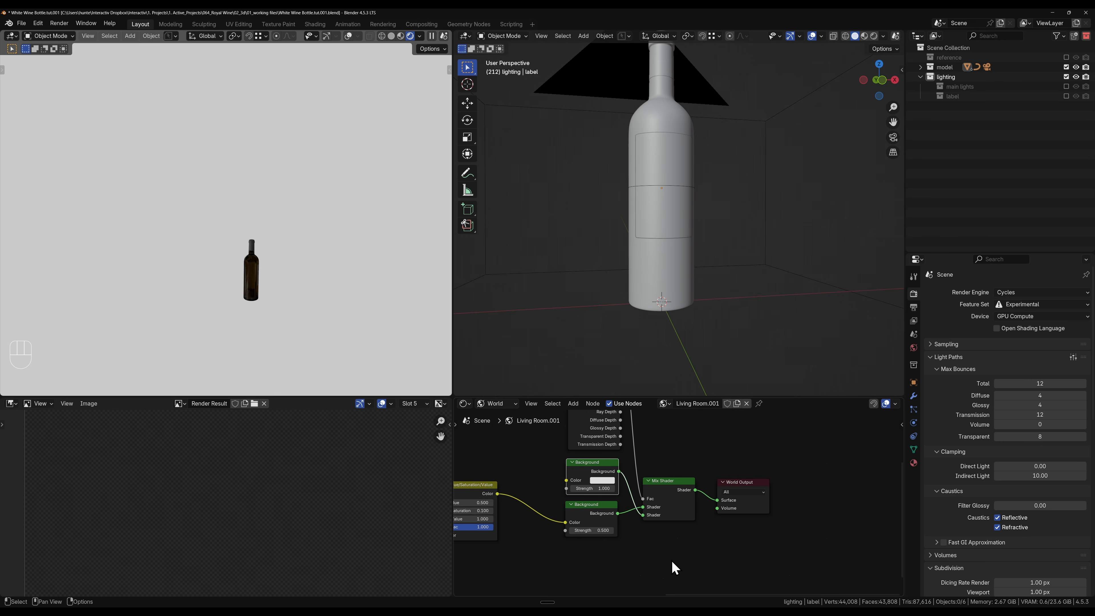
scroll(301, 304, "up", 5)
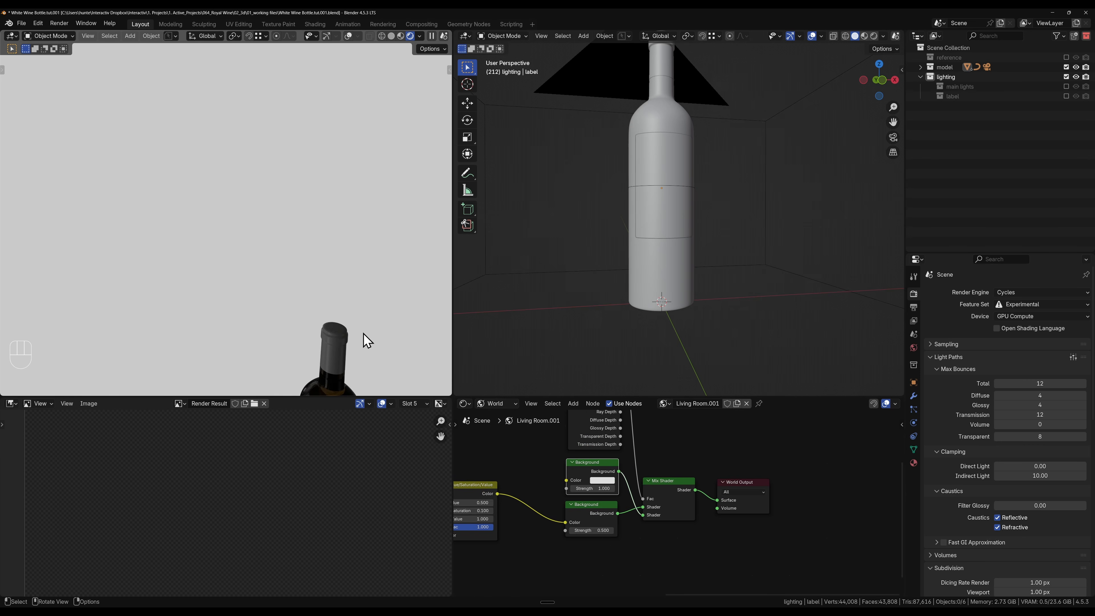
middle_click_drag(366, 341, 305, 206, "shift")
scroll(618, 542, "up", 2)
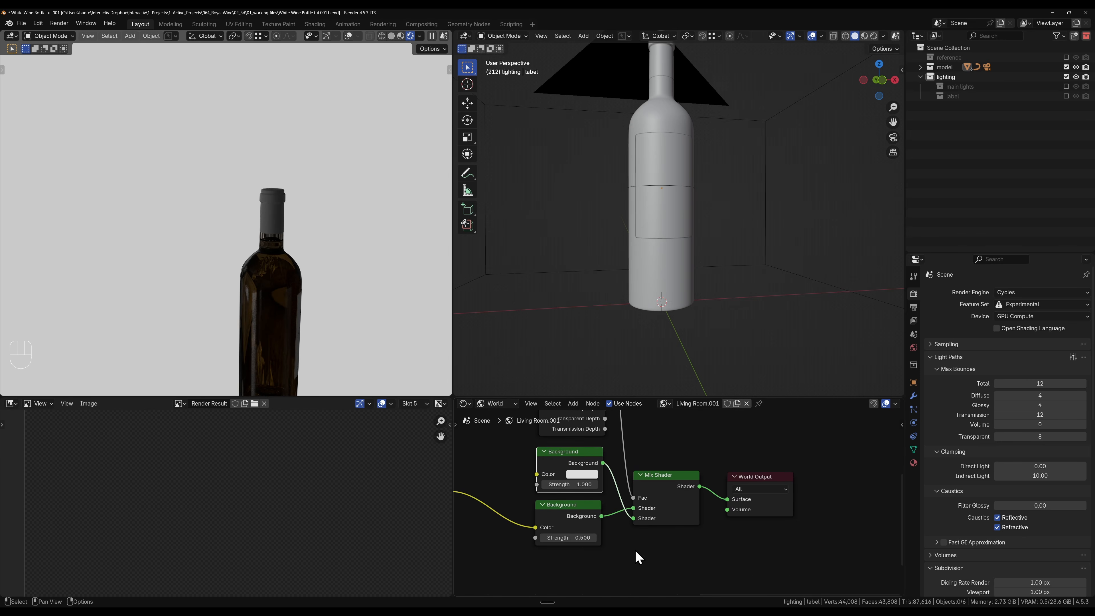
middle_click_drag(638, 558, 756, 540)
middle_click_drag(318, 347, 242, 178, "shift")
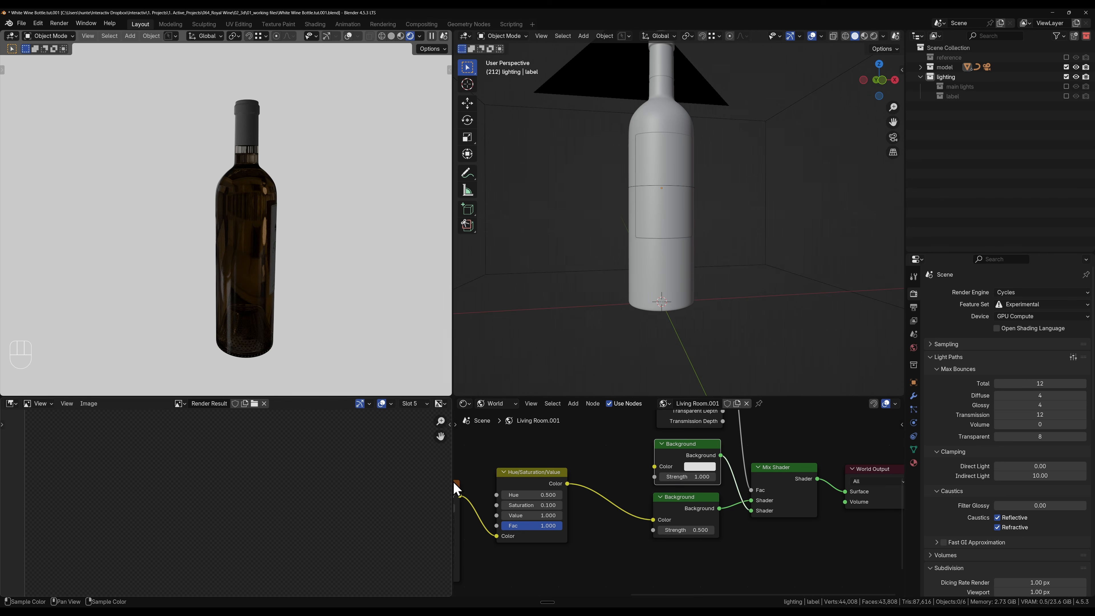
middle_click_drag(312, 210, 298, 167)
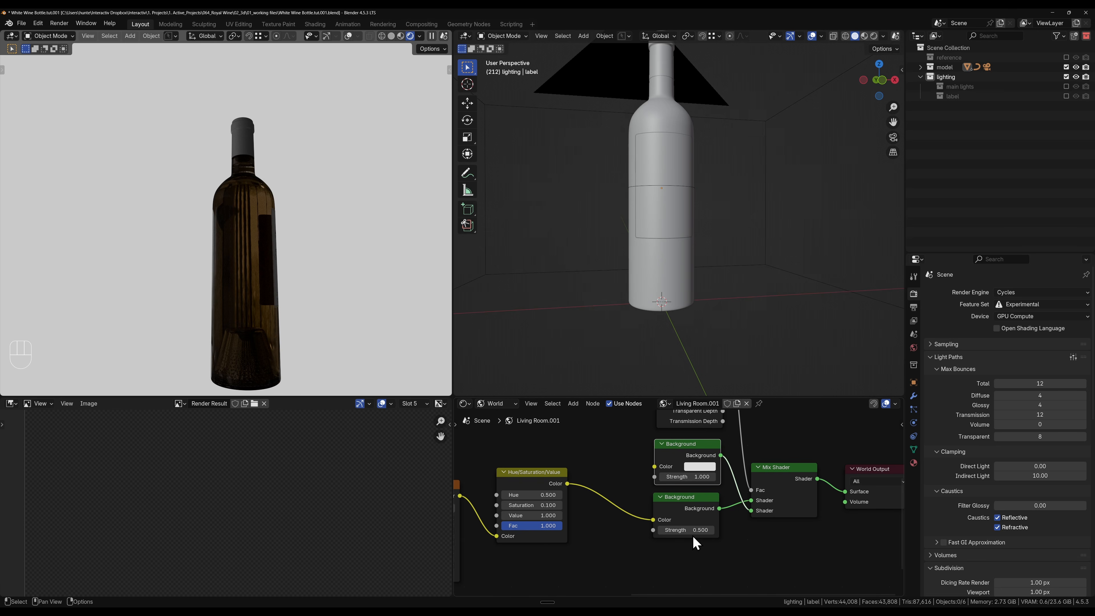
Step: Try a strength of 12.500 on the environment Background and a pink color on the plain Background, and undo both changes
left_click_drag(693, 530, 854, 531)
mouse_move(698, 529)
left_mouse_down()
mouse_move(751, 530)
mouse_move(716, 530)
left_mouse_up()
left_click(699, 466)
mouse_move(741, 376)
left_mouse_down()
mouse_move(721, 333)
mouse_move(744, 325)
mouse_move(751, 368)
mouse_move(740, 379)
left_mouse_up()
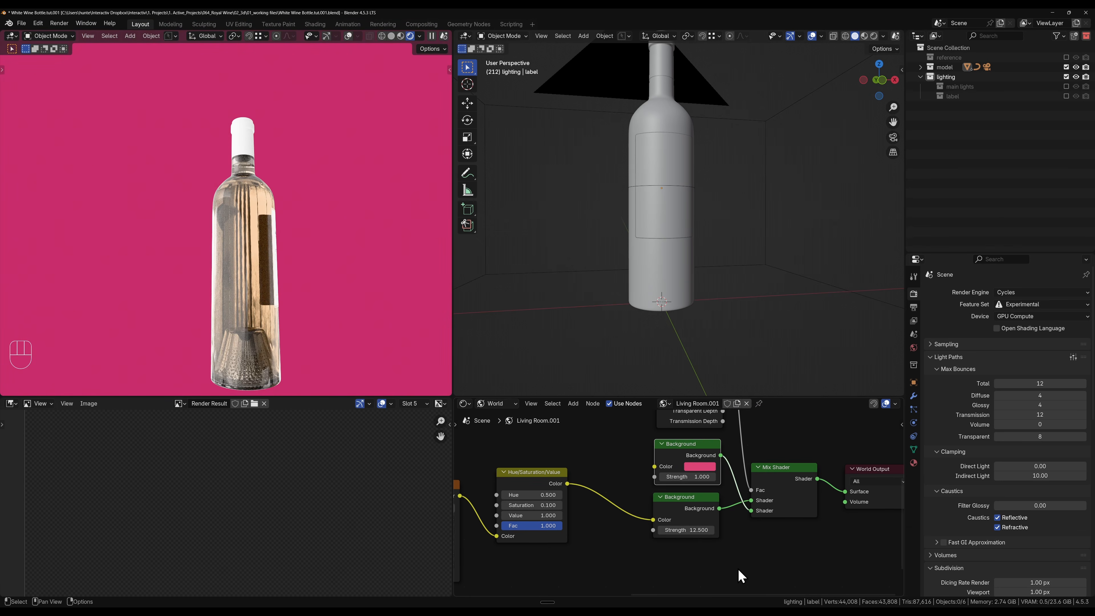
key("ctrl+z")
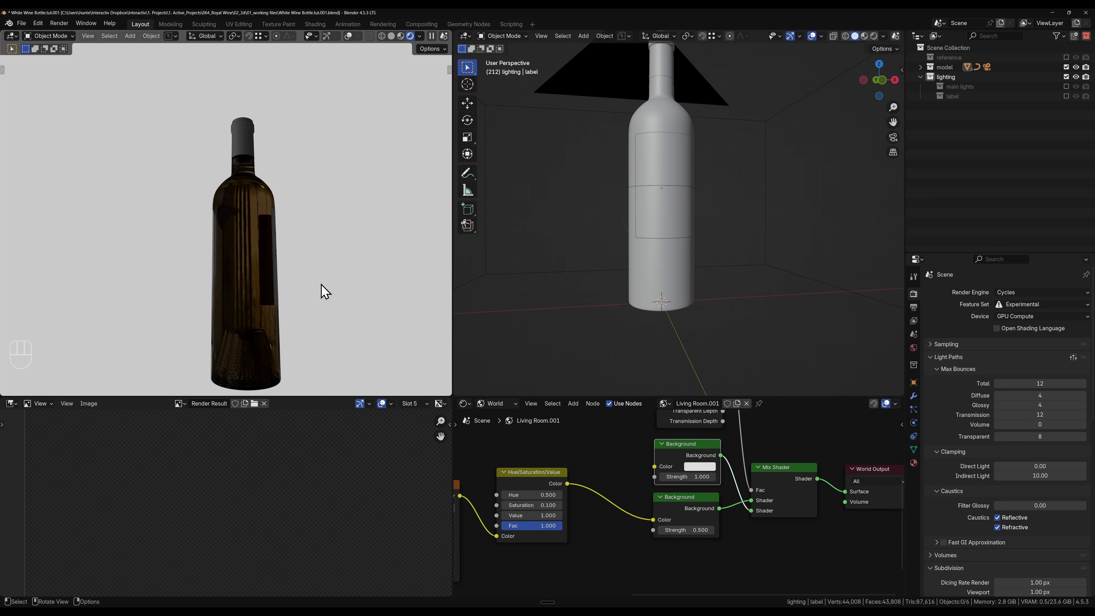
Step: Return the rendered viewport to the camera view and examine the bottle's shoulder and label up close
key("grave")
key("grave")
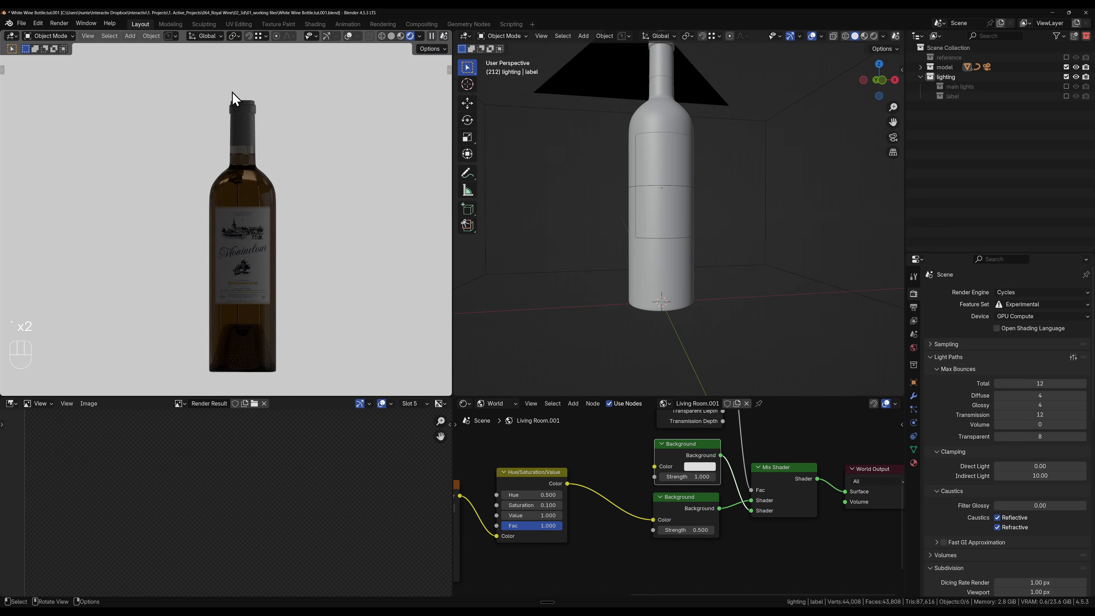
scroll(241, 192, "up", 5)
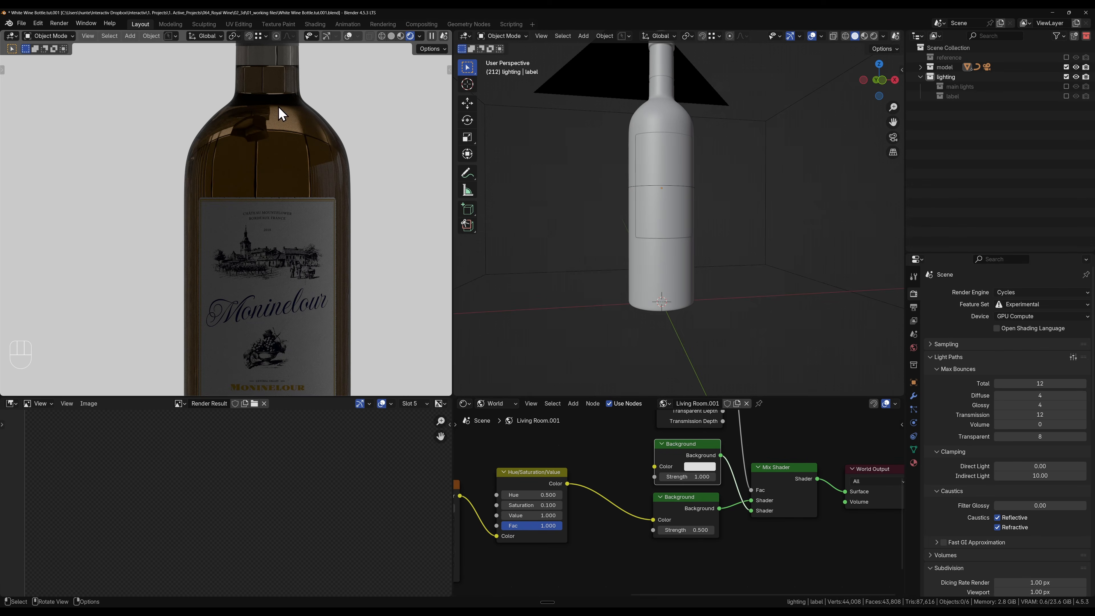
Step: Rotate the world environment texture to 126° around Z in the Mapping node and check the reflections on the whole bottle
middle_click_drag(539, 574, 805, 524, "shift")
scroll(679, 536, "up", 3)
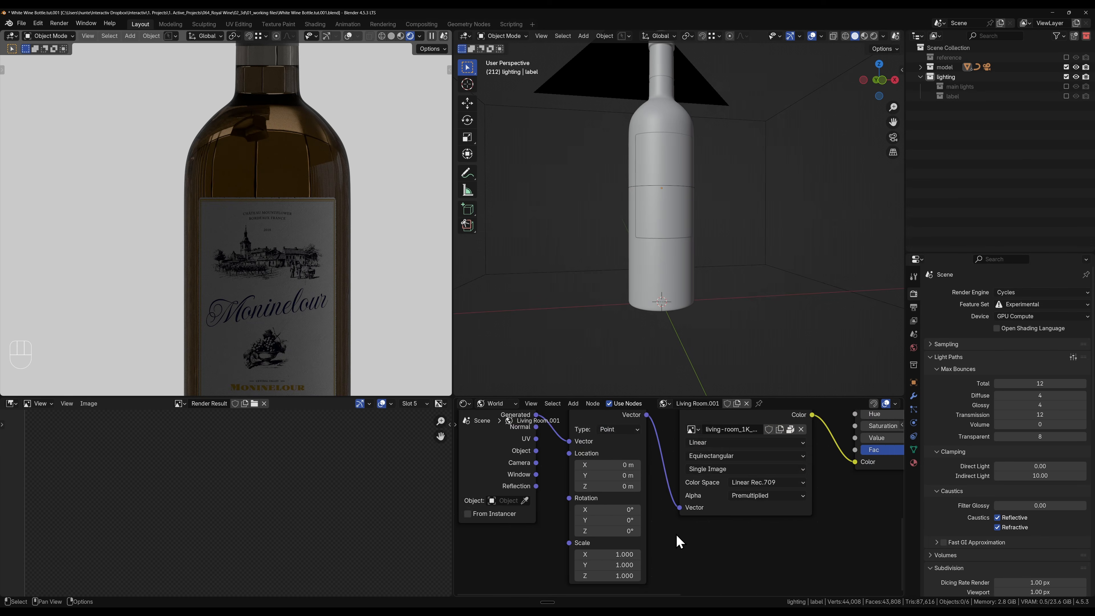
mouse_move(613, 533)
left_mouse_down()
mouse_move(886, 533)
mouse_move(601, 533)
left_mouse_up()
scroll(270, 123, "down", 3)
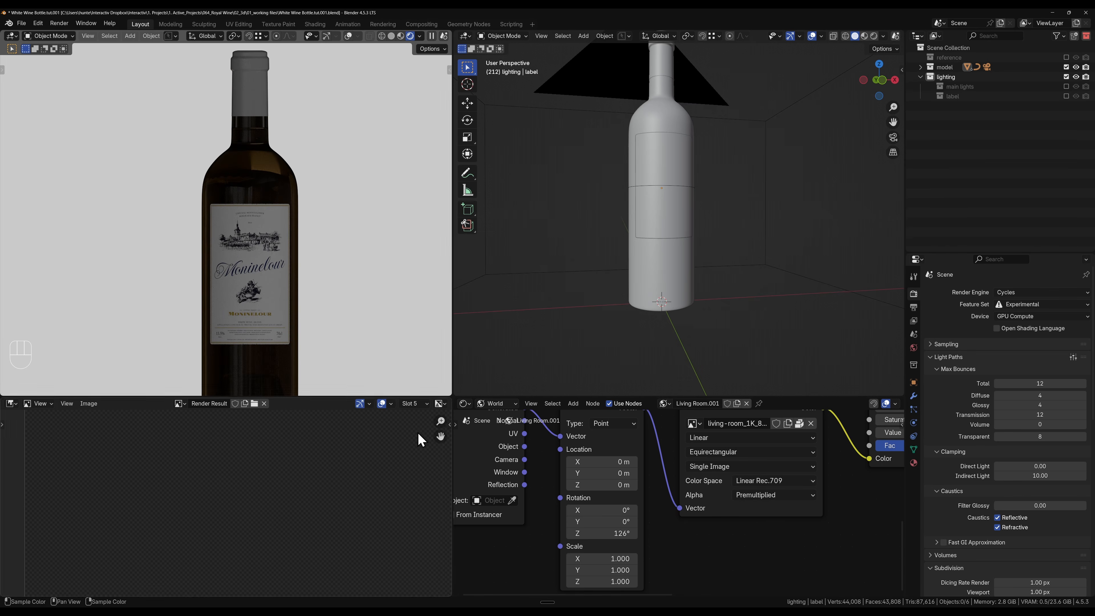
scroll(217, 259, "down", 2)
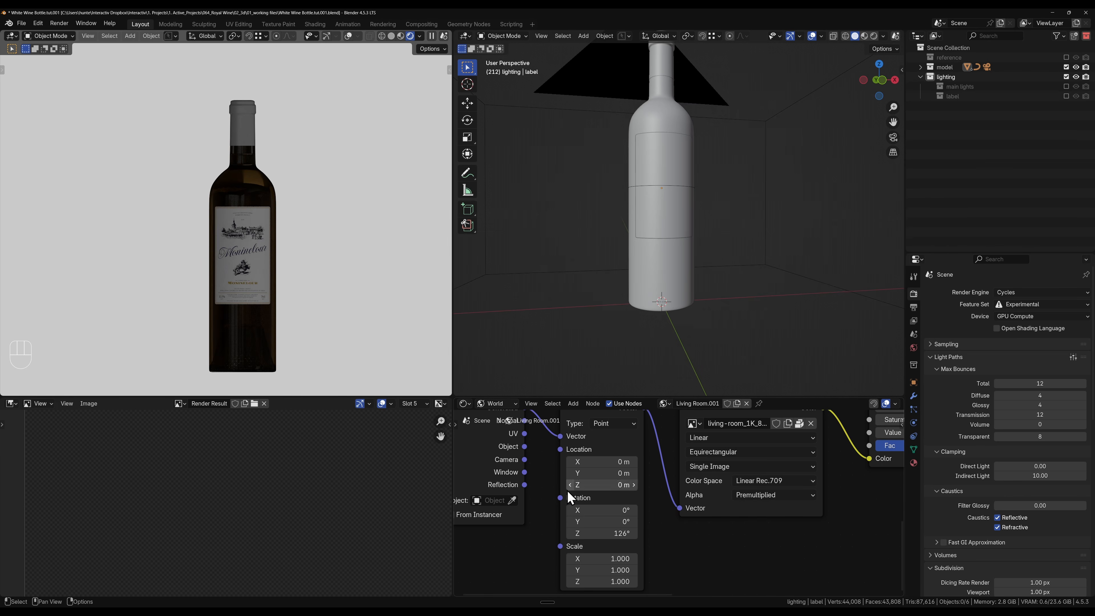
Step: Set the strength of the environment-fed Background node to 0.350
middle_click_drag(858, 559, 709, 592)
middle_click_drag(787, 529, 720, 496)
left_click(722, 494)
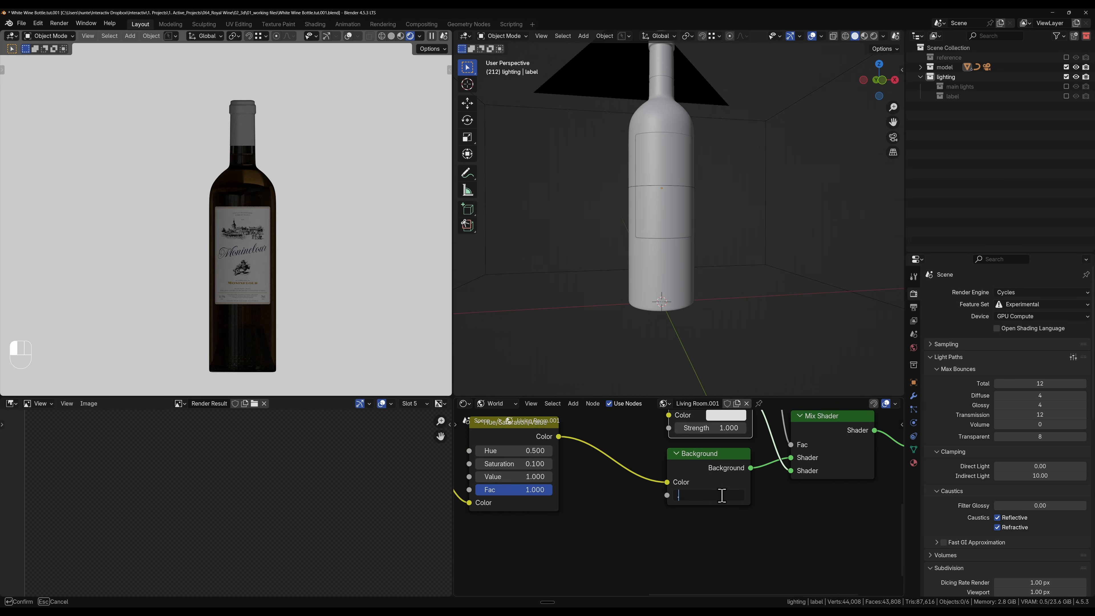
key("Return")
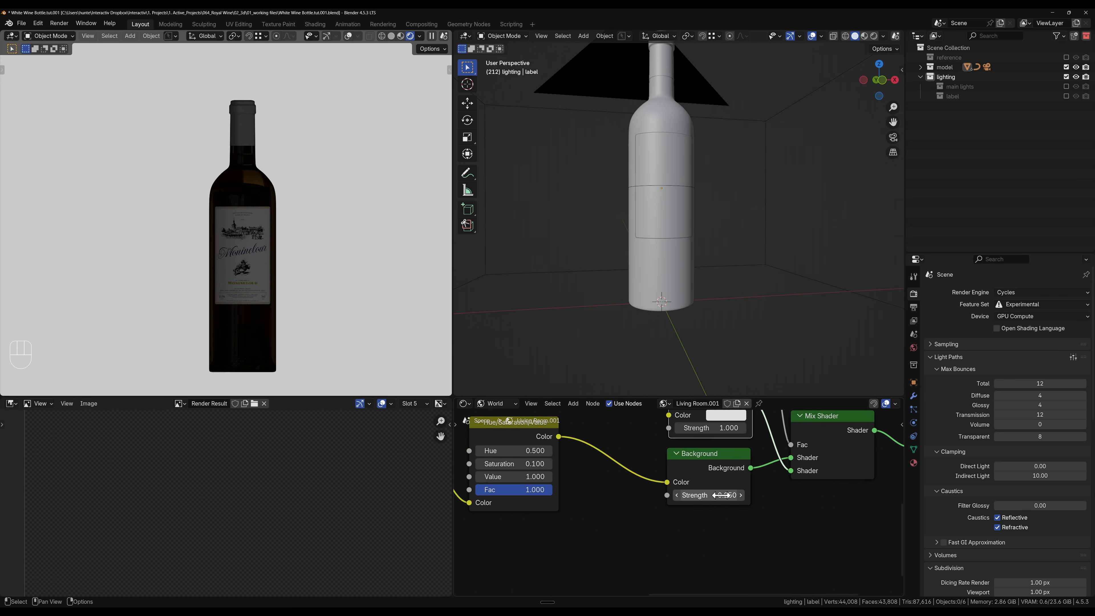
left_click(722, 494)
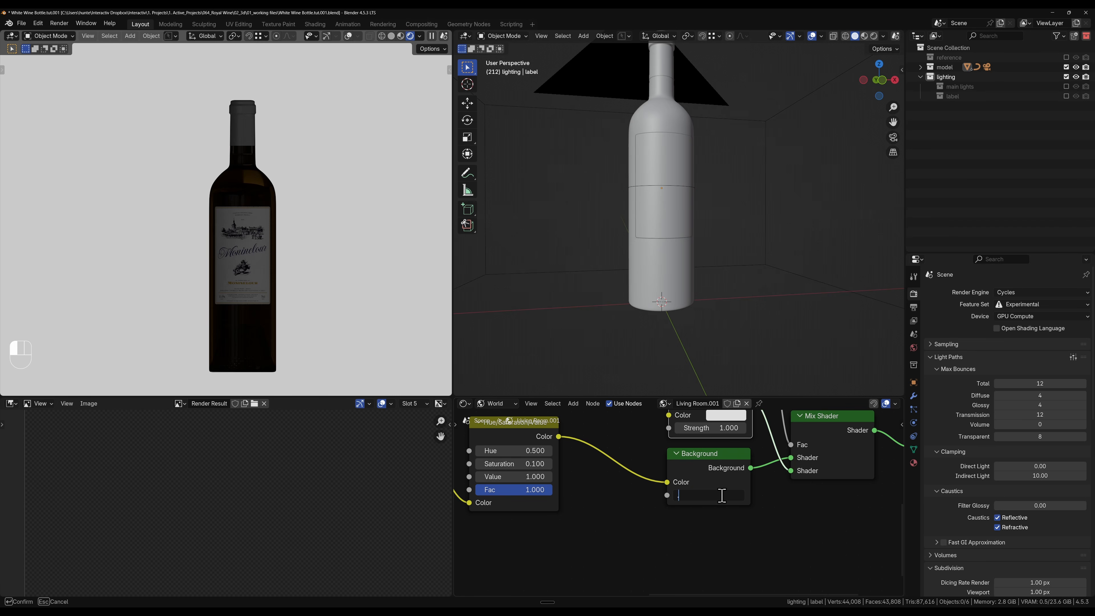
type(".35")
key("Return")
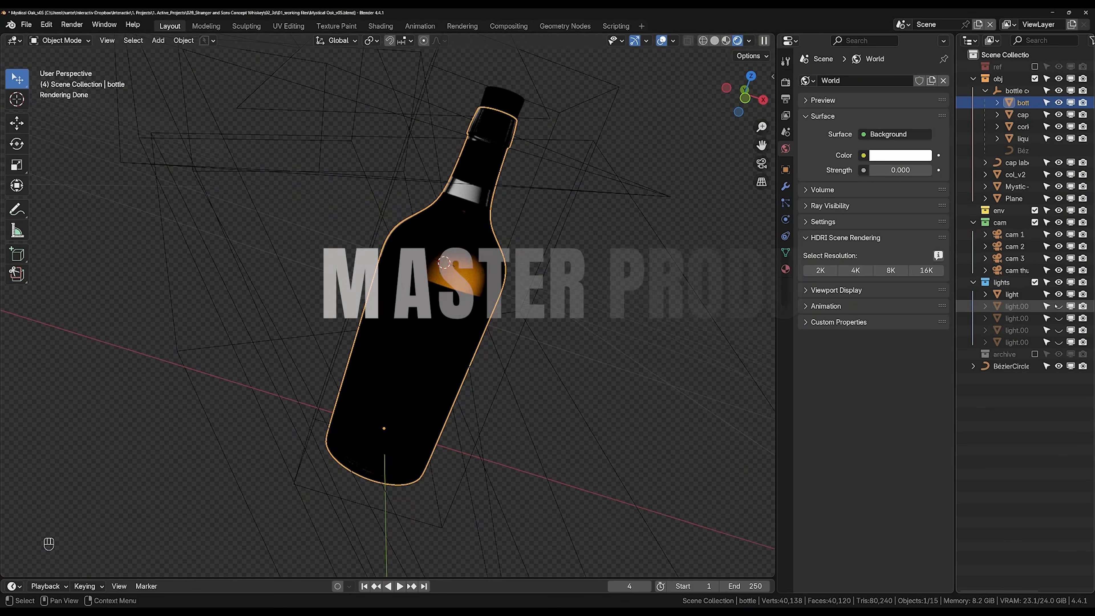
middle_click_drag(521, 326, 522, 297)
scroll(521, 325, "up", 14)
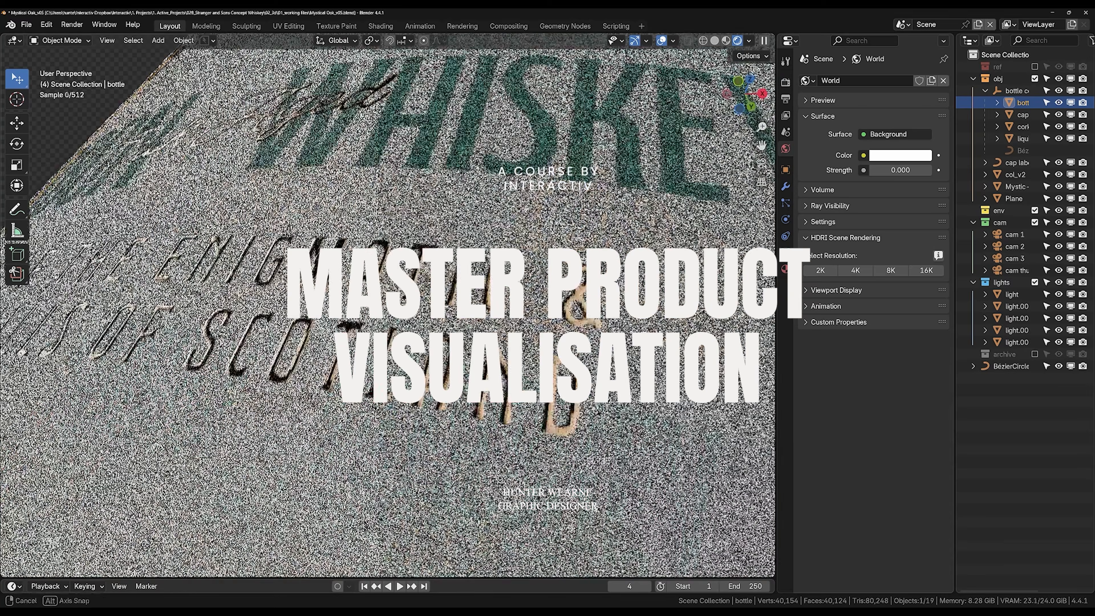
scroll(522, 326, "down", 12)
middle_click_drag(387, 305, 280, 349)
scroll(387, 305, "up", 8)
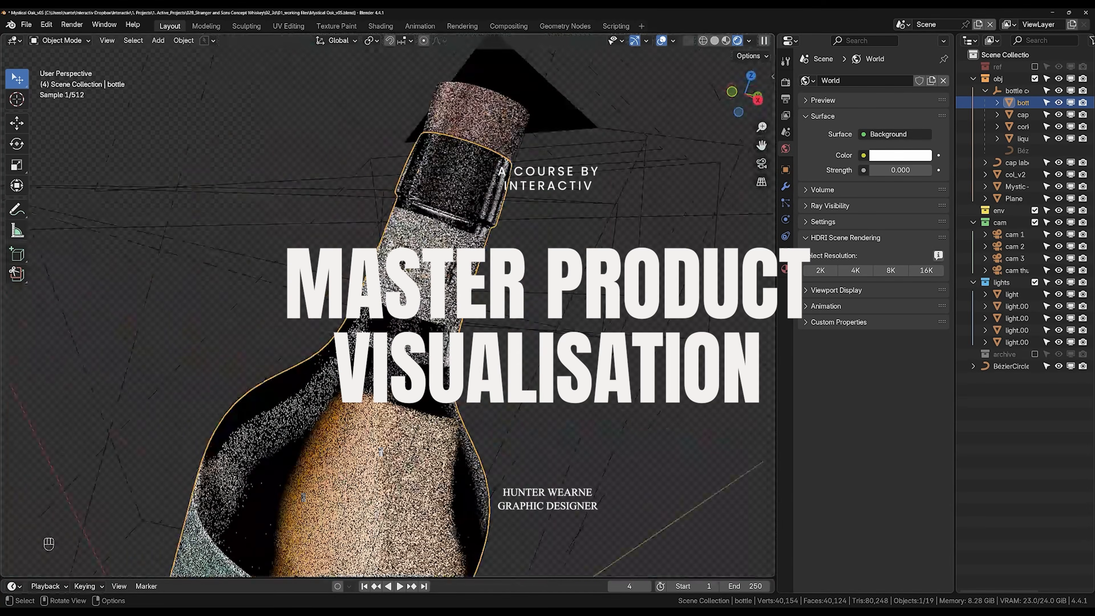
scroll(388, 305, "down", 7)
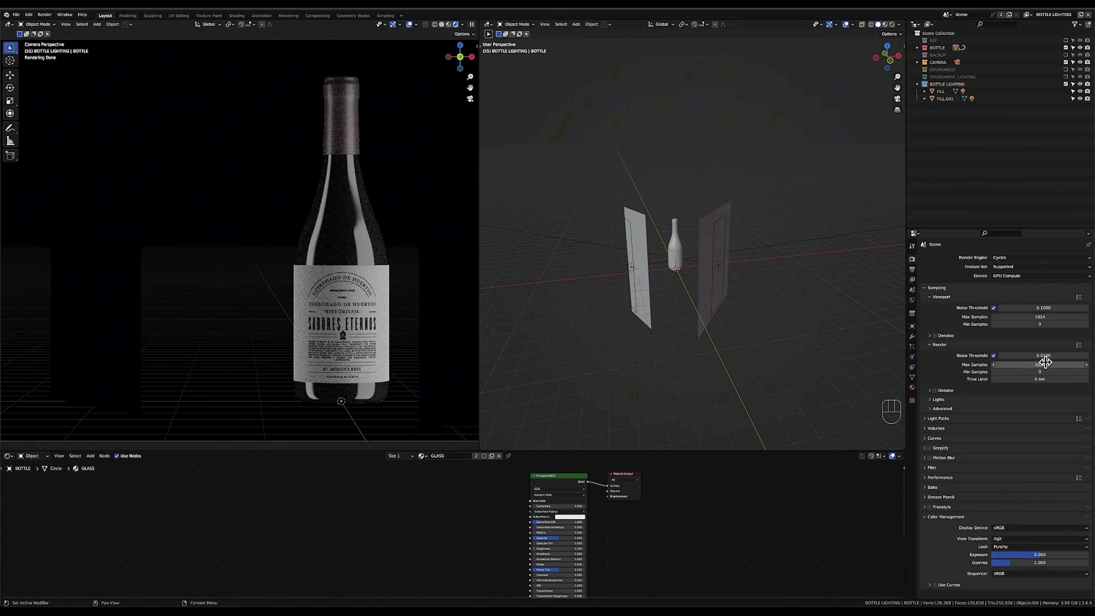
scroll(1005, 504, "down", 3)
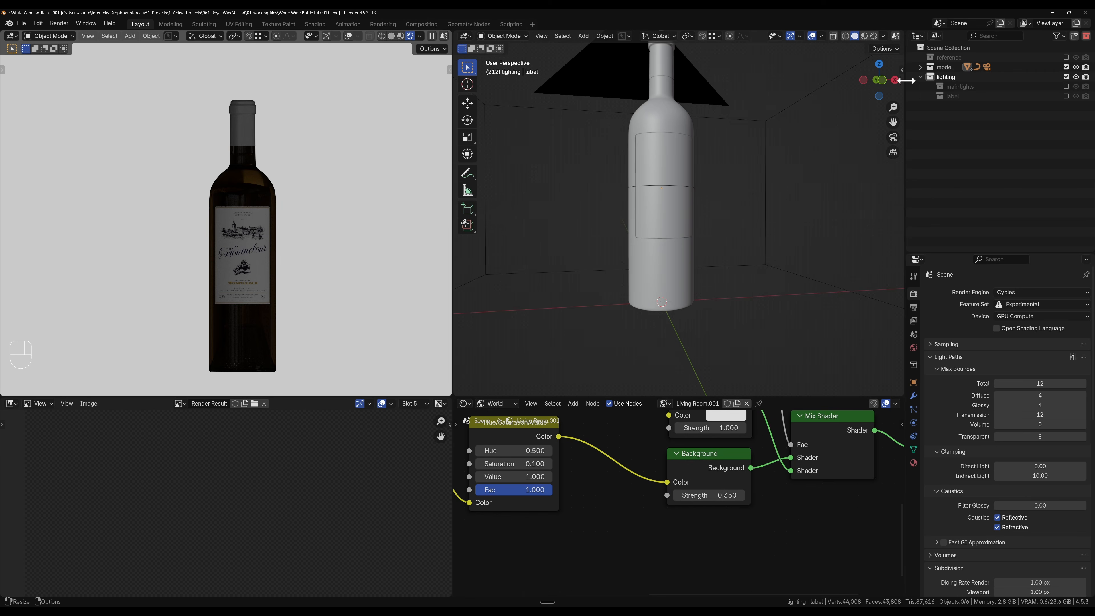
Step: Collapse the lighting collection and create a new collection named lighting_tut directly under the Scene Collection
left_click(919, 77)
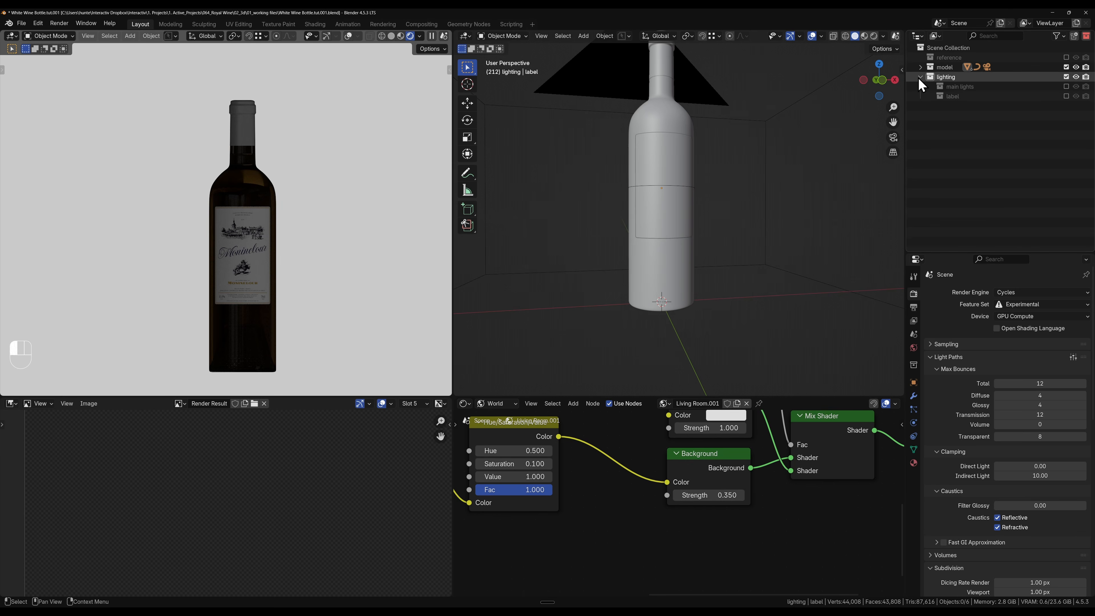
left_click(946, 49)
key("c")
double_click(947, 88)
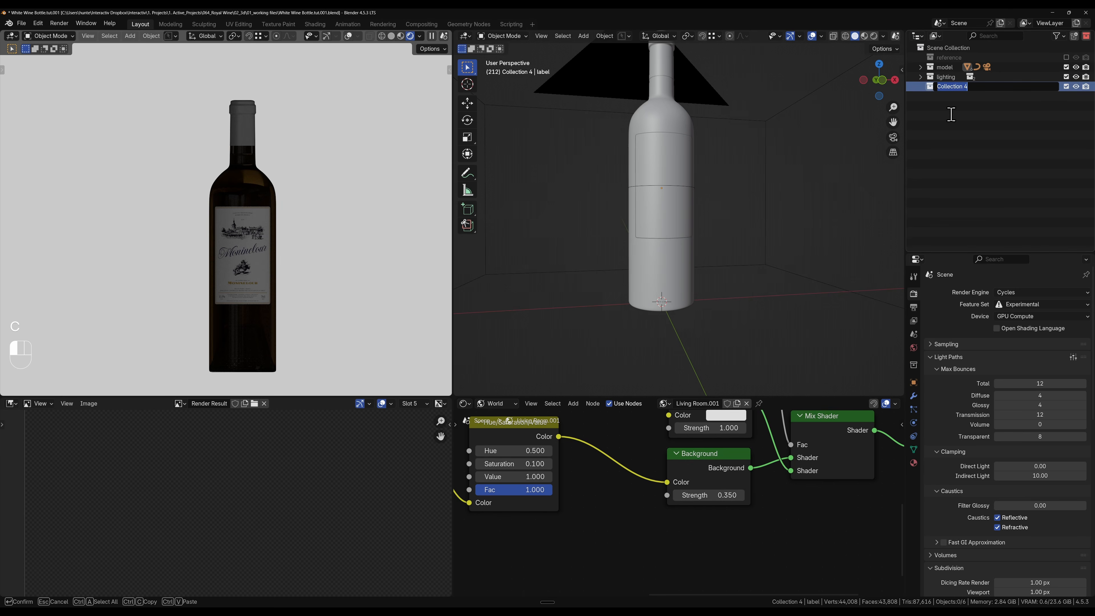
type("lug")
key("BackSpace")
key("BackSpace")
type("hting_tut")
key("Return")
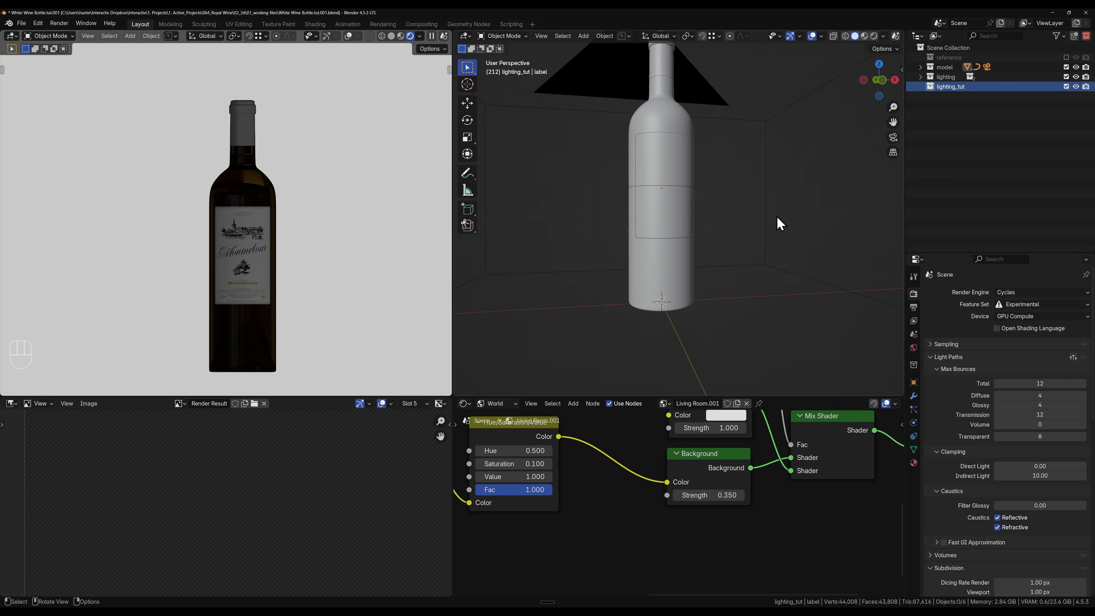
Step: Set the Screencast Keys origin to the solid-shaded 3D viewport and hide that viewport's sidebar and toolbar
key("n")
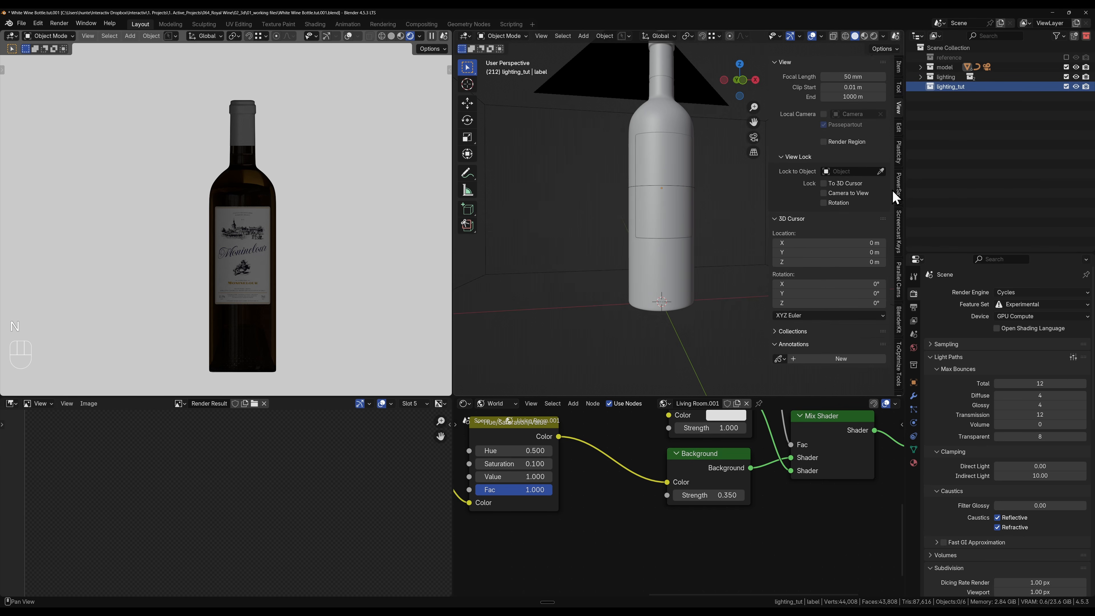
left_click(898, 233)
left_click(828, 196)
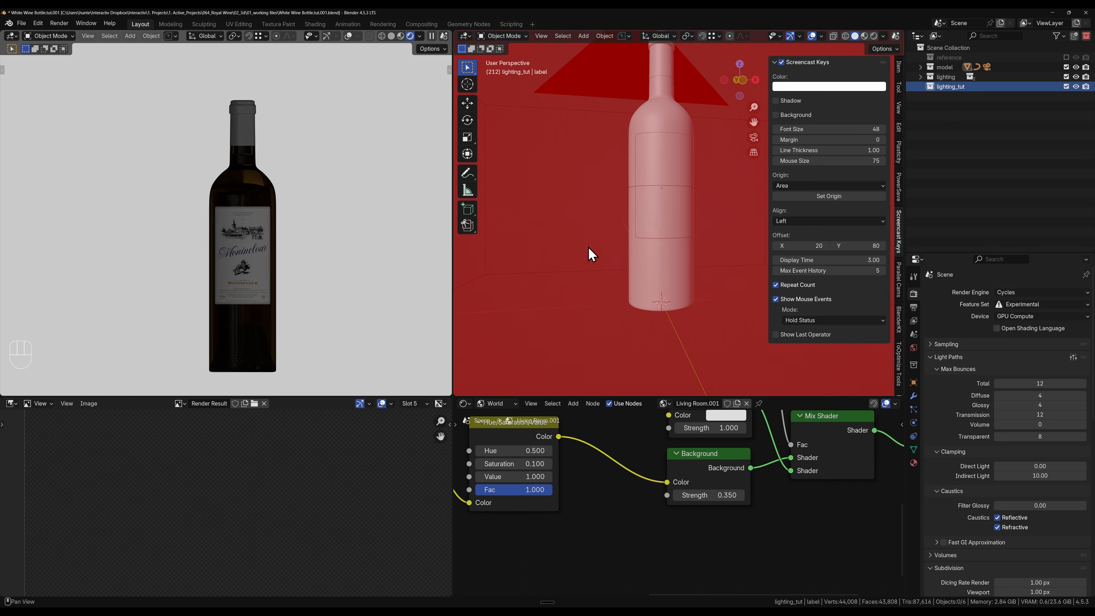
left_click(578, 251)
key("n")
key("t")
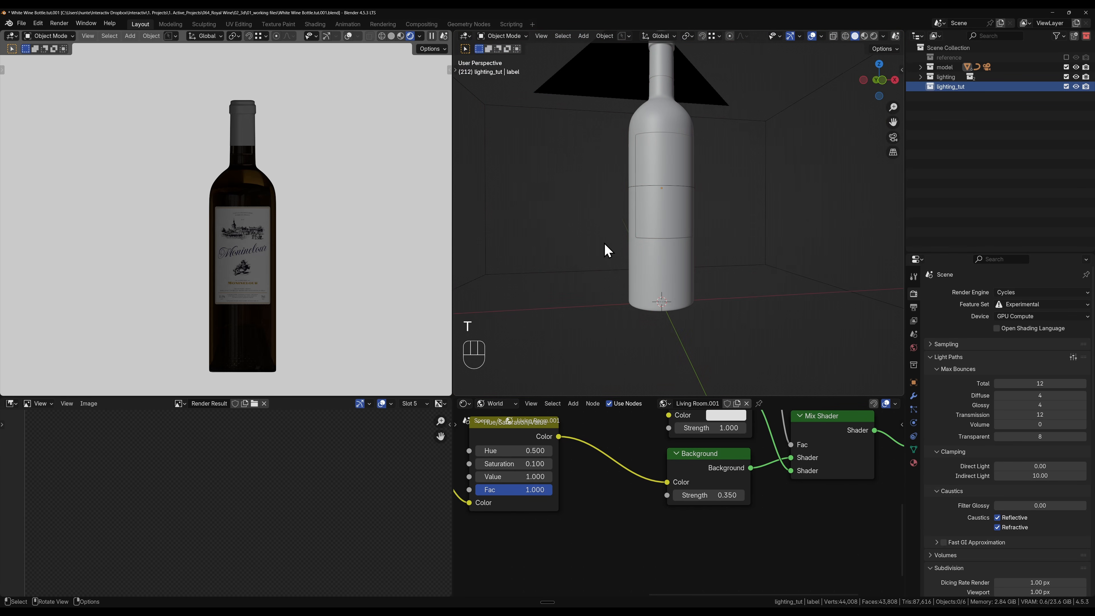
Step: Add an area light at the world origin in the lighting_tut collection and scale it down to about 0.261
middle_click_drag(607, 244, 576, 249, "shift")
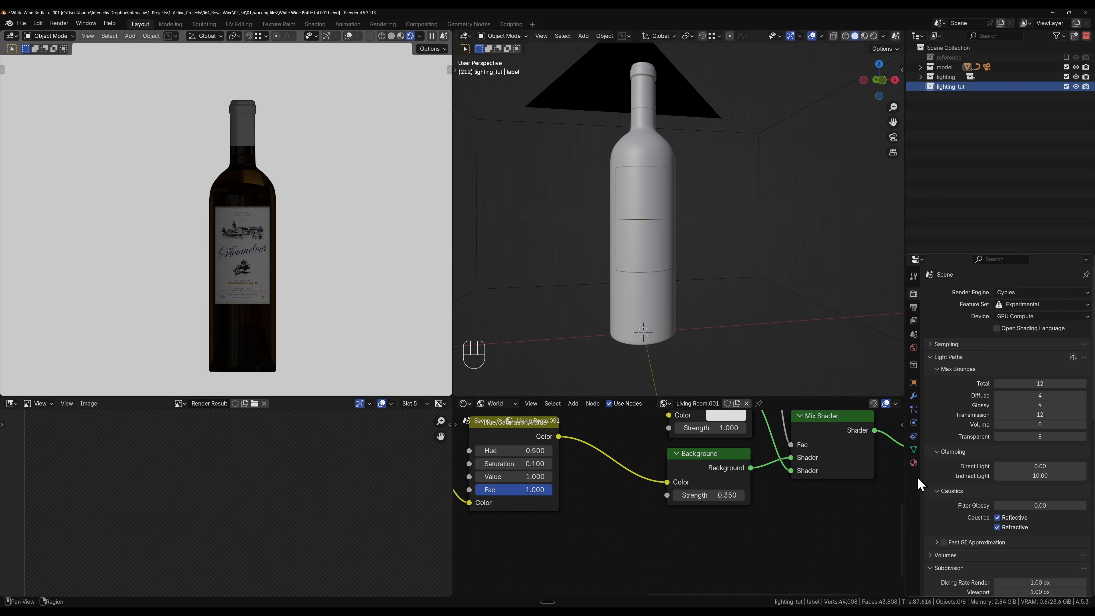
middle_click_drag(723, 299, 693, 303)
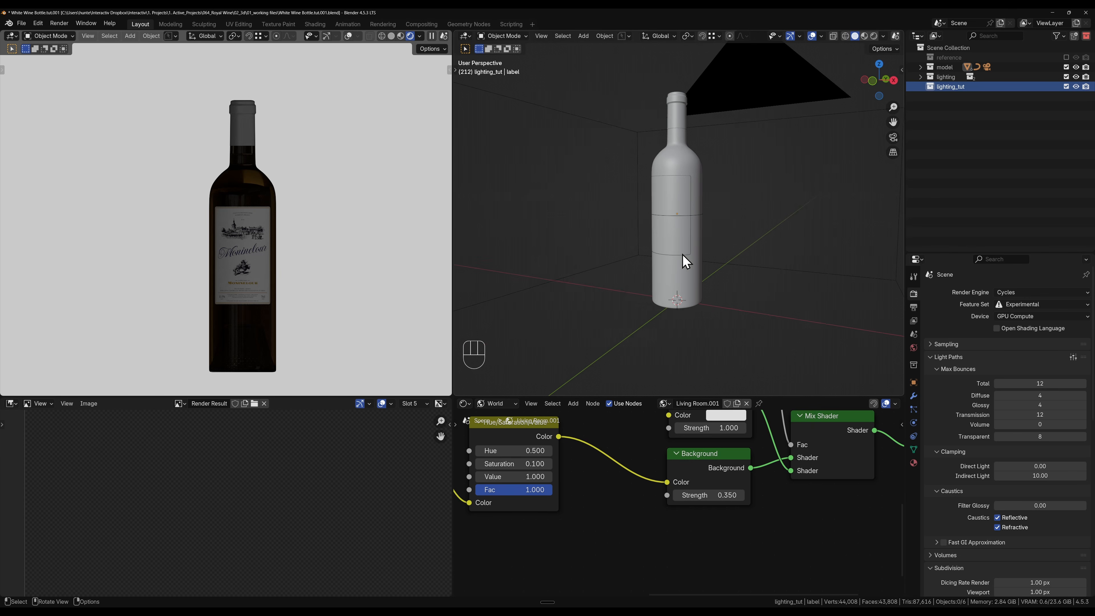
middle_click_drag(612, 297, 611, 287)
key("shift+a")
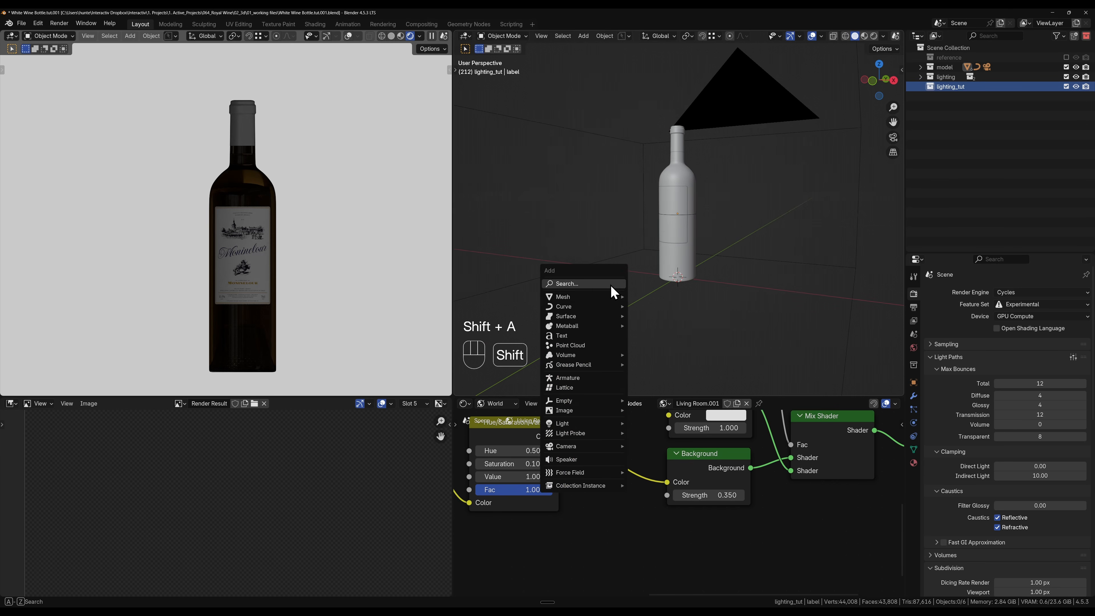
mouse_move(593, 297)
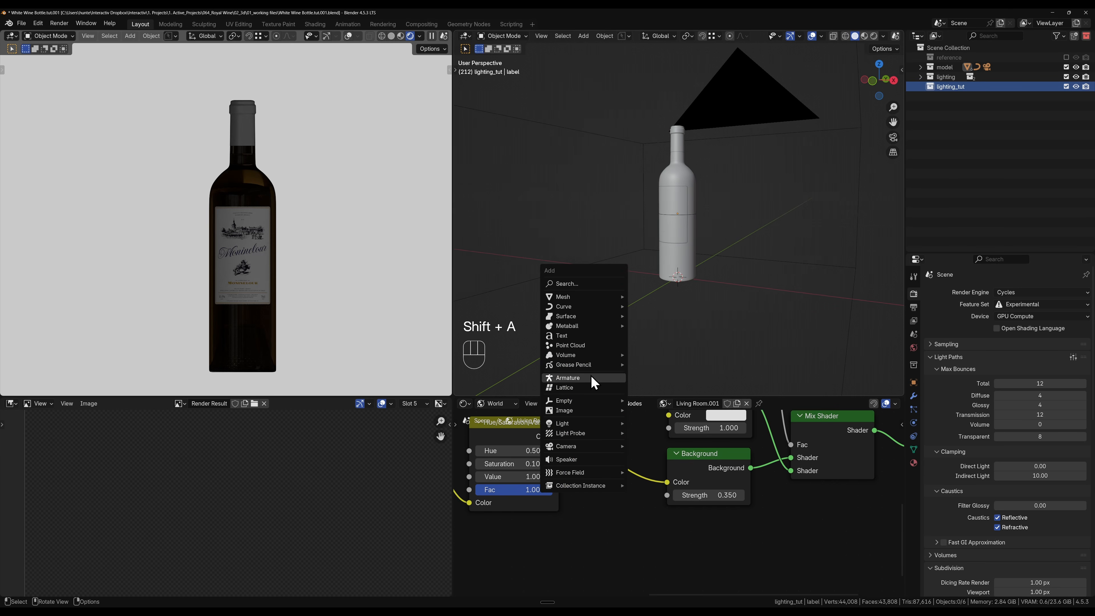
mouse_move(590, 425)
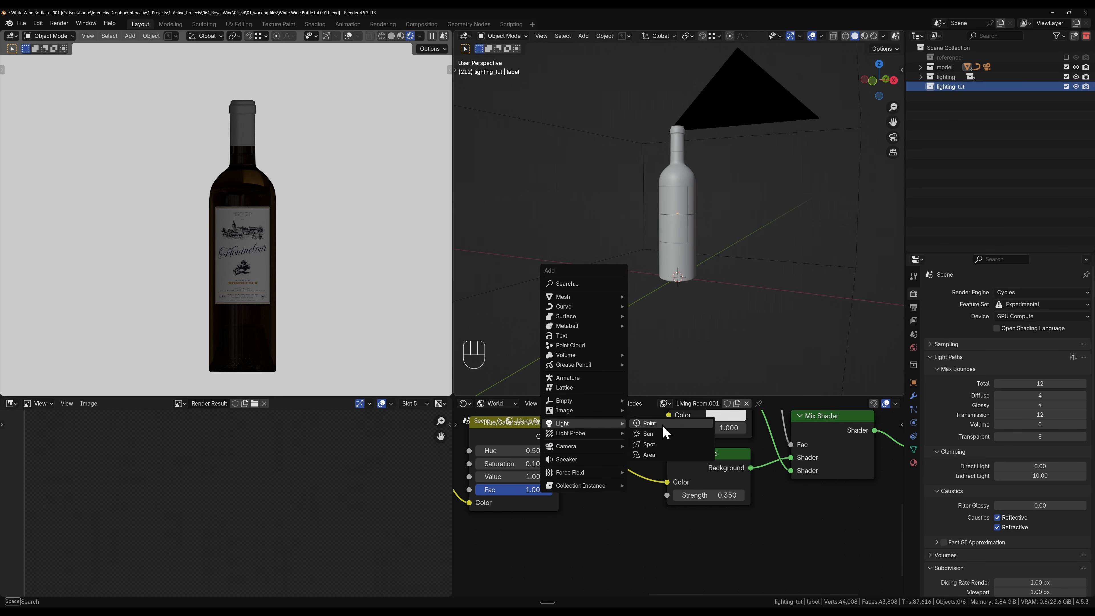
left_click(656, 451)
key("s")
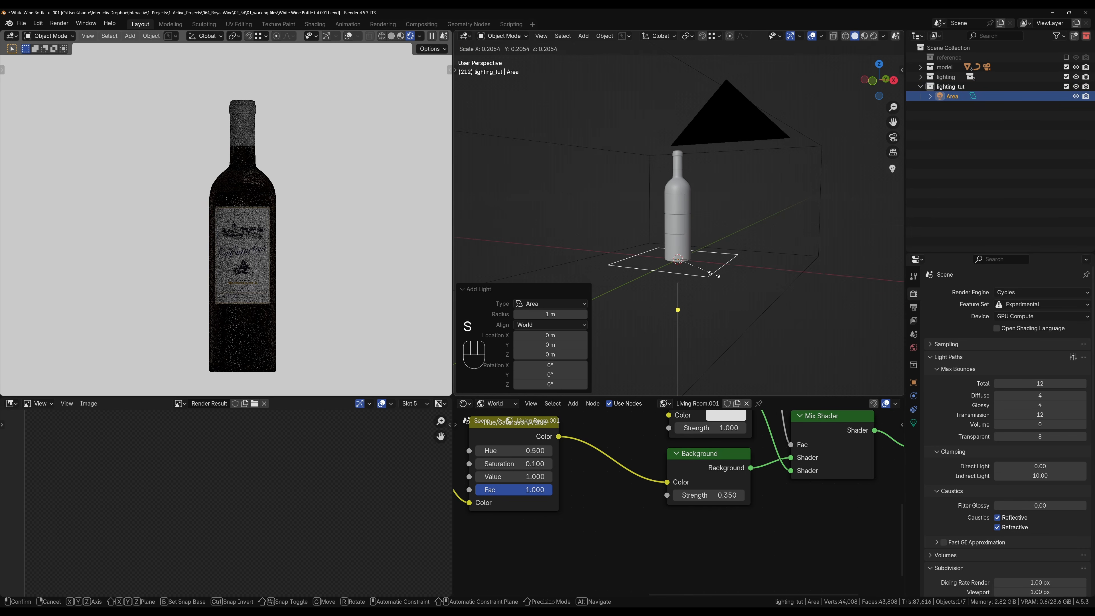
left_click(770, 216)
Step: Rotate the area light -90° around the global X axis so it stands upright
key("r")
key("x")
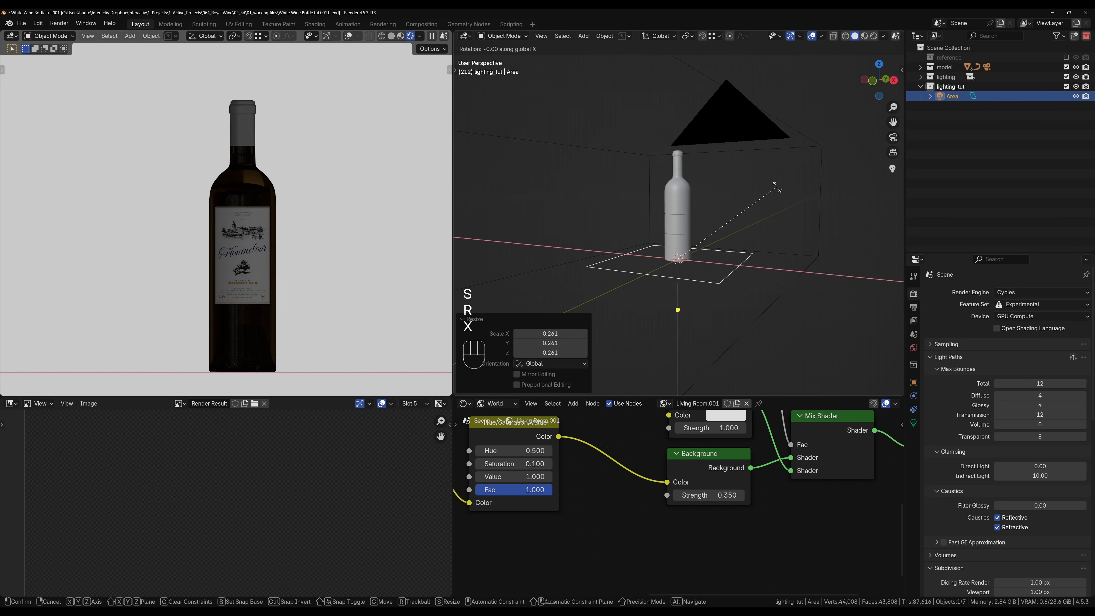
key("KP_9")
key("KP_0")
key("KP_Subtract")
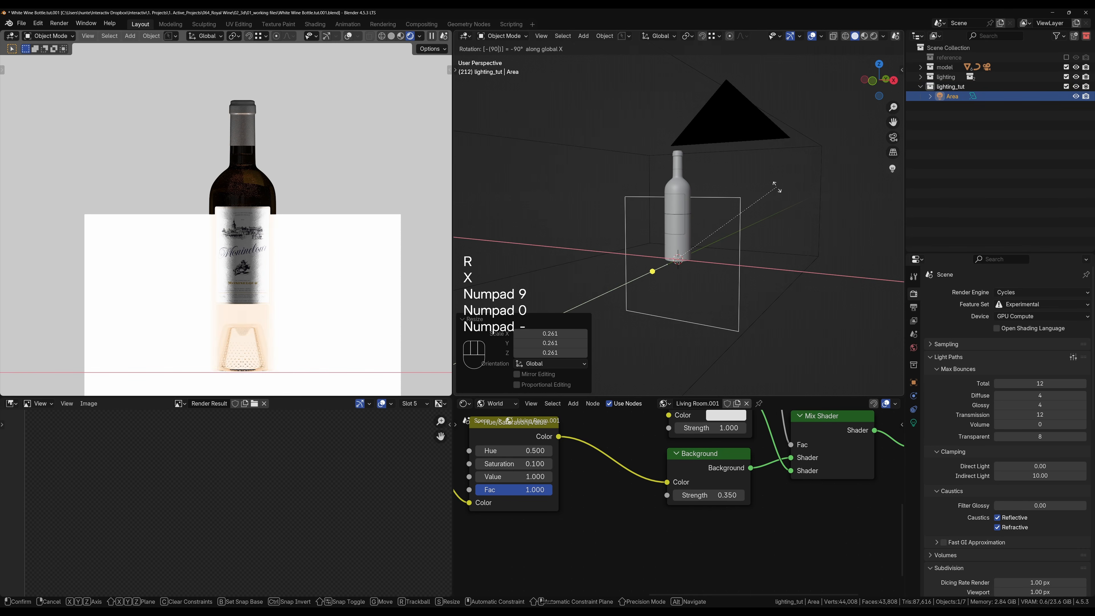
key("KP_Enter")
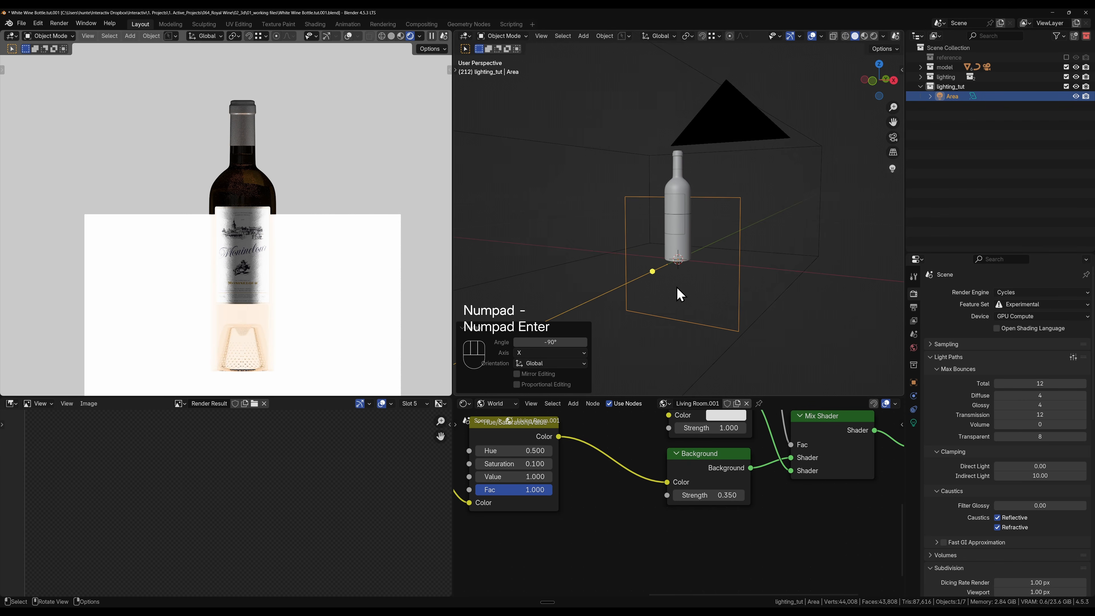
Step: Move the area light behind the bottle, about 0.269 m along Y and about 0.099 m up along Z
key("g")
key("y")
left_click(742, 287)
key("g")
key("z")
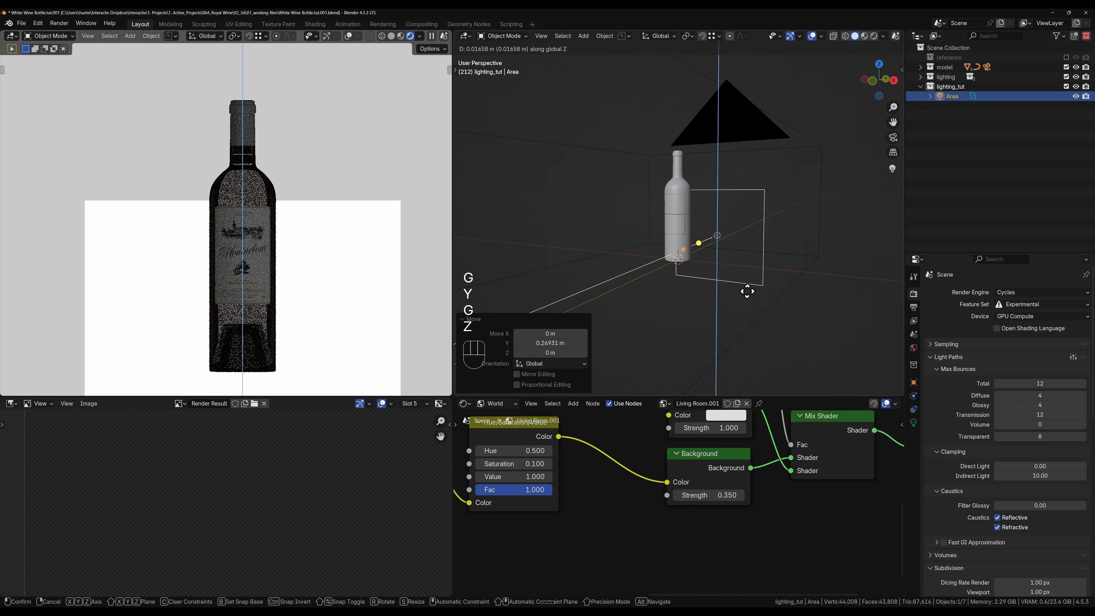
left_click(749, 264)
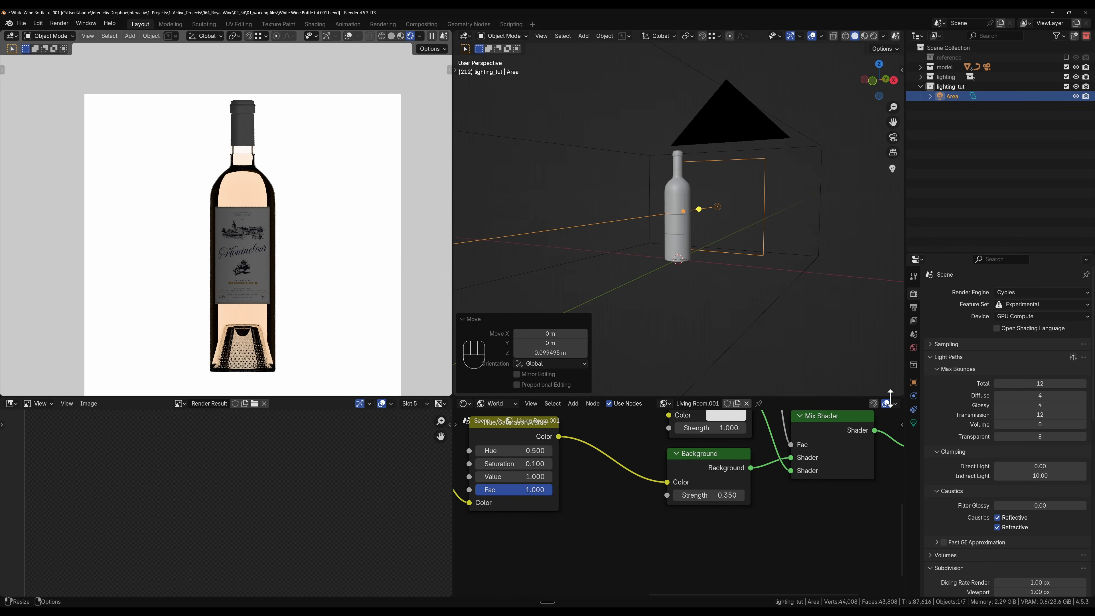
Step: Compare the render with the area light's Camera ray visibility on and off, and leave it disabled
left_click(914, 383)
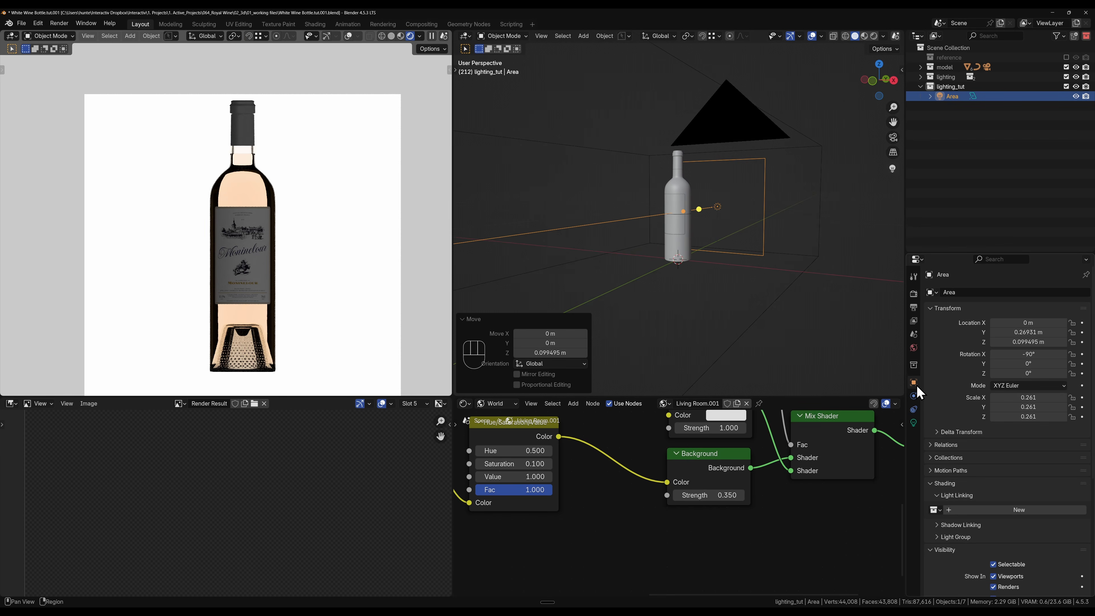
scroll(959, 422, "down", 8)
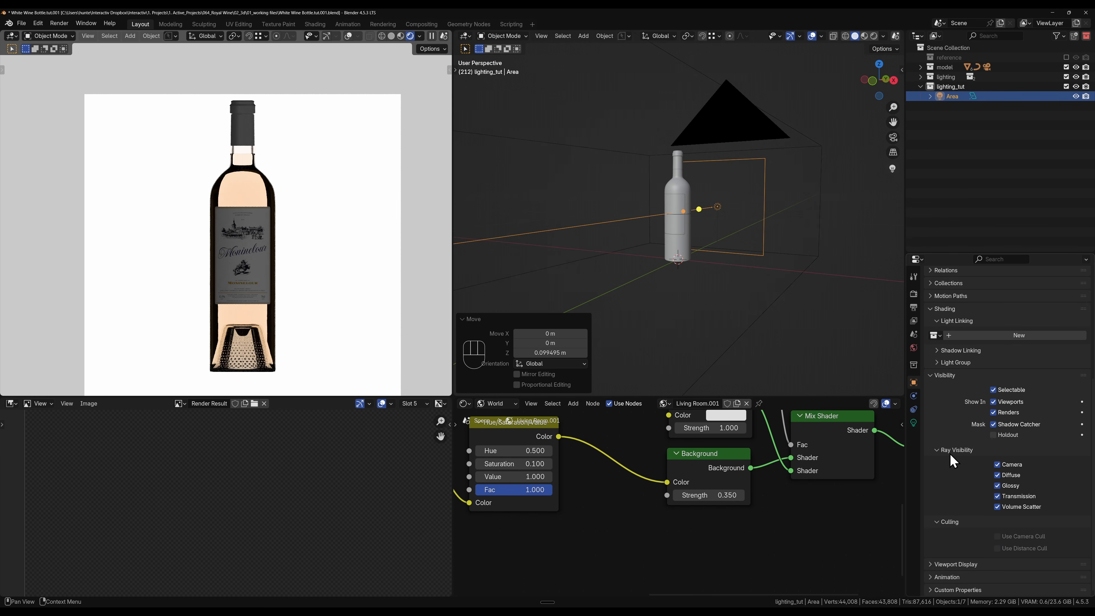
left_click(997, 465)
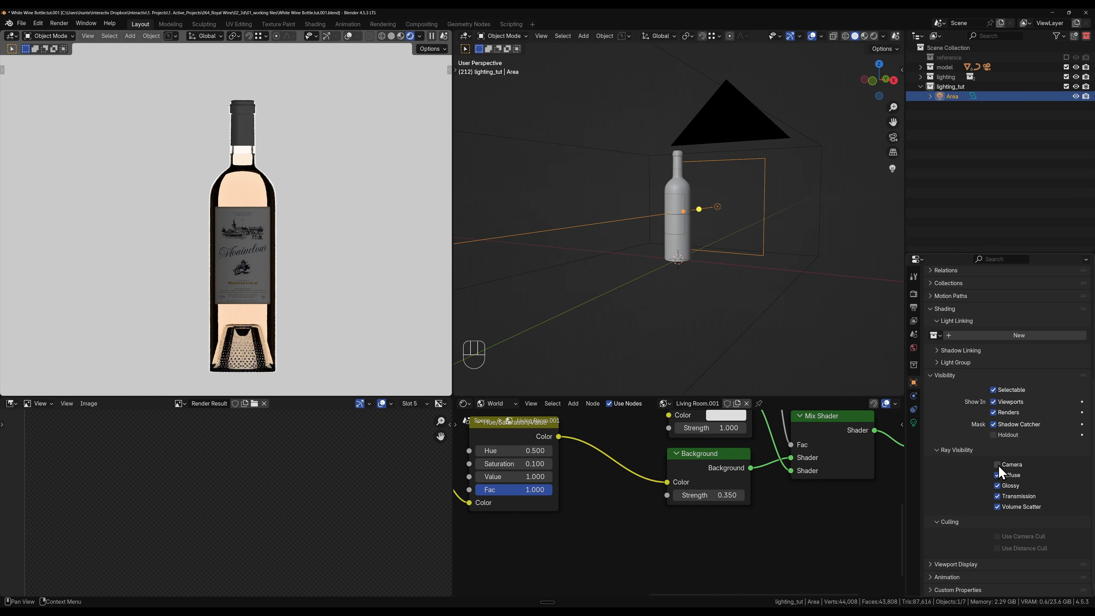
left_click(998, 466)
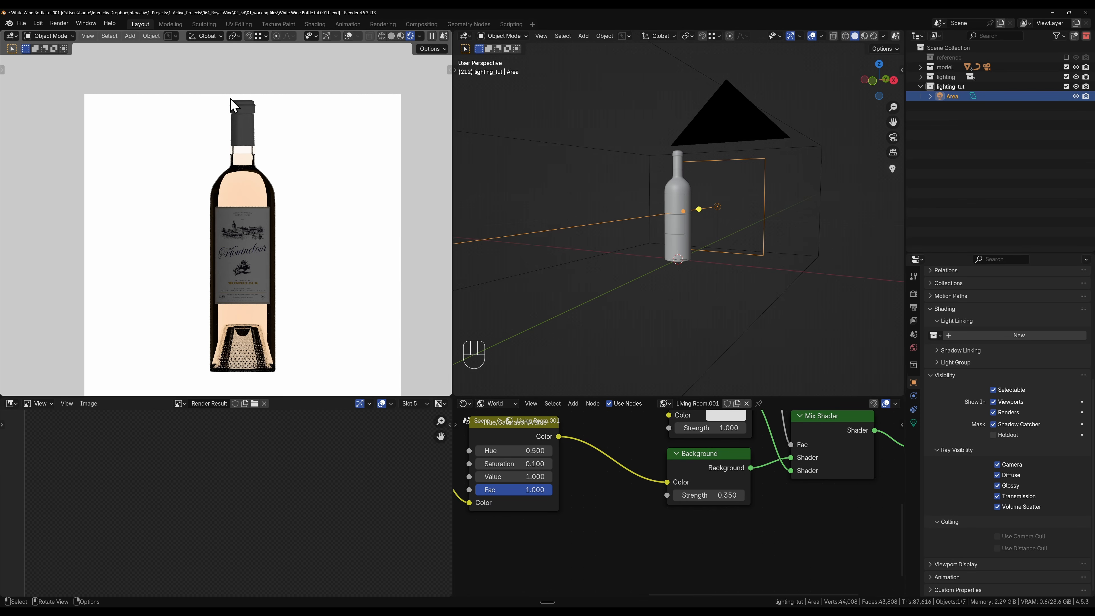
scroll(87, 131, "down", 5)
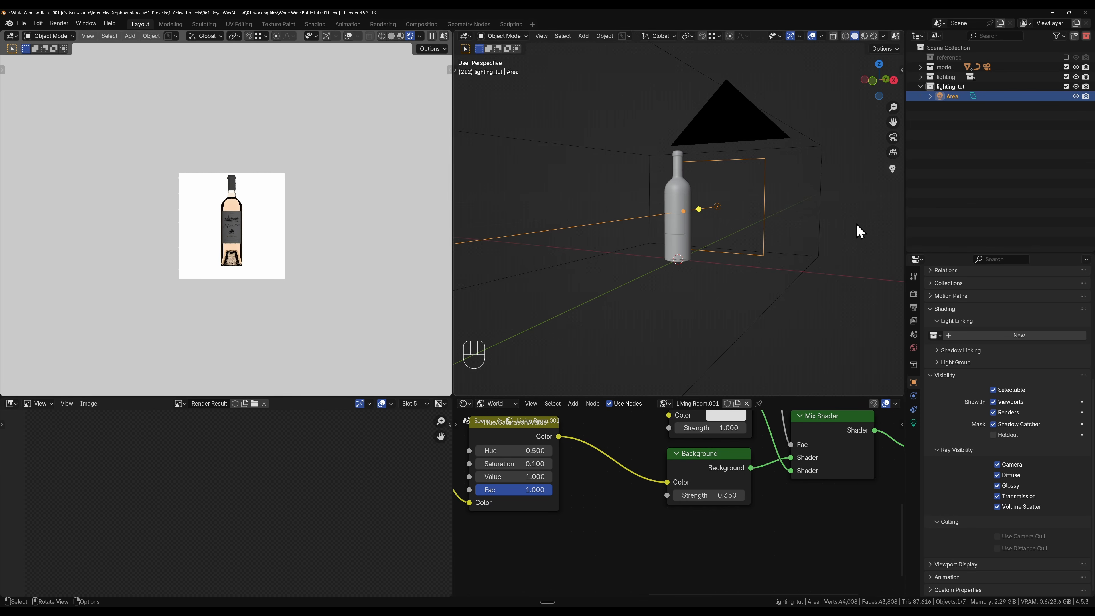
left_click(848, 255)
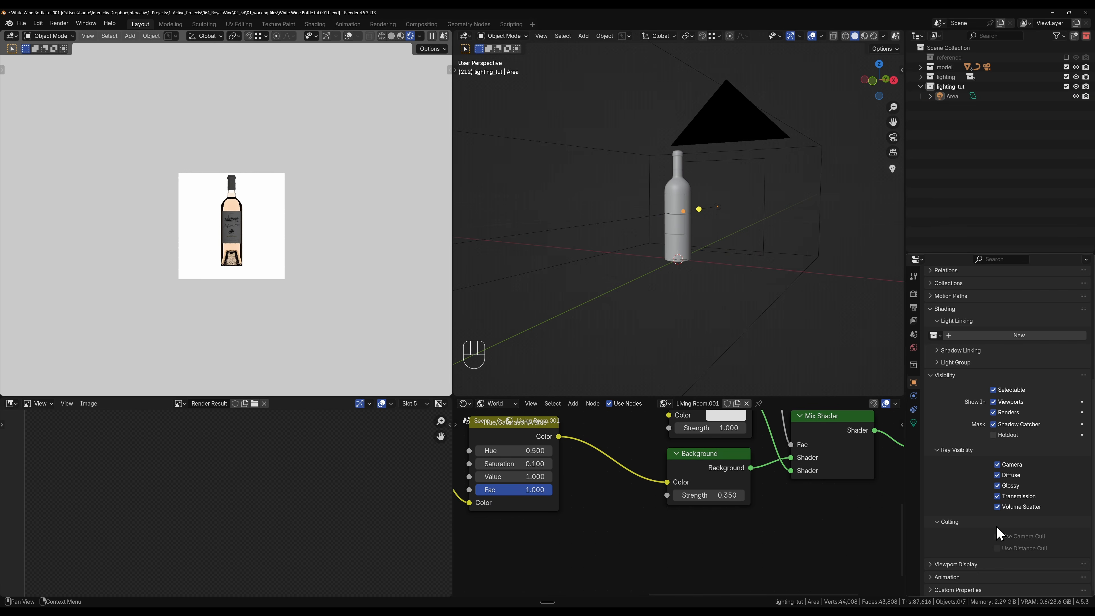
left_click(1000, 463)
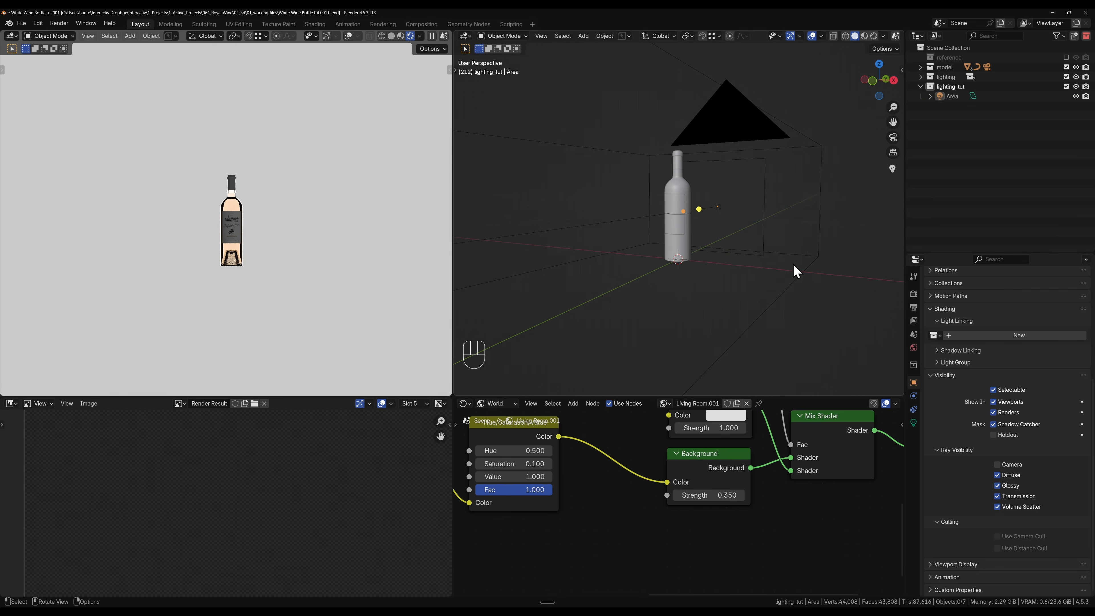
Step: Delete the existing area light behind the bottle from the lighting_tut collection
scroll(793, 250, "up", 3)
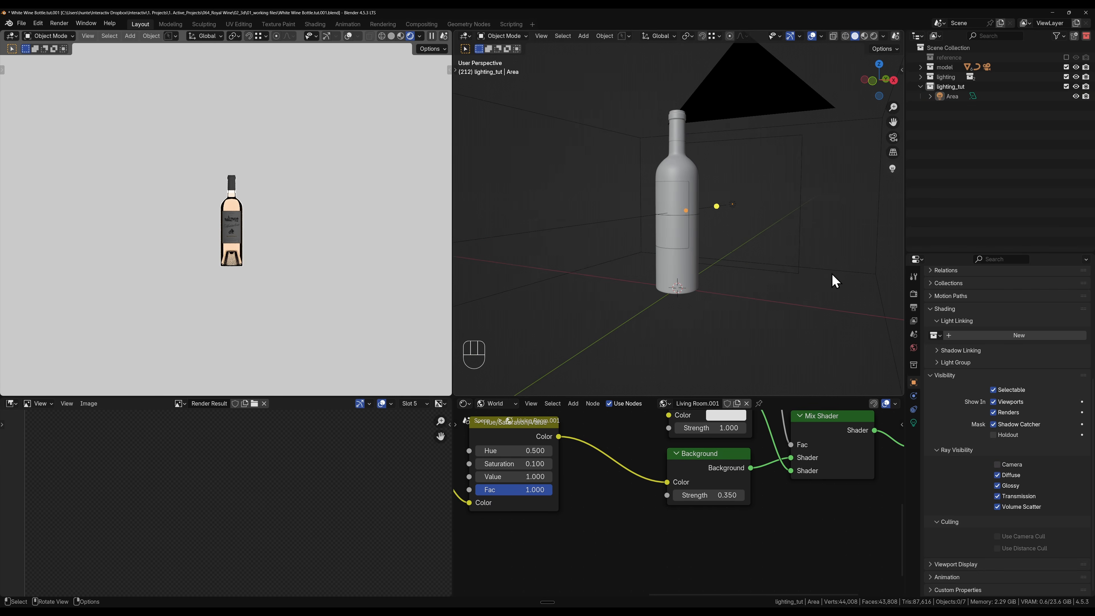
left_click(722, 206)
left_click(842, 204)
left_click(731, 204)
scroll(816, 236, "down", 1)
middle_click_drag(815, 237, 765, 251, "shift")
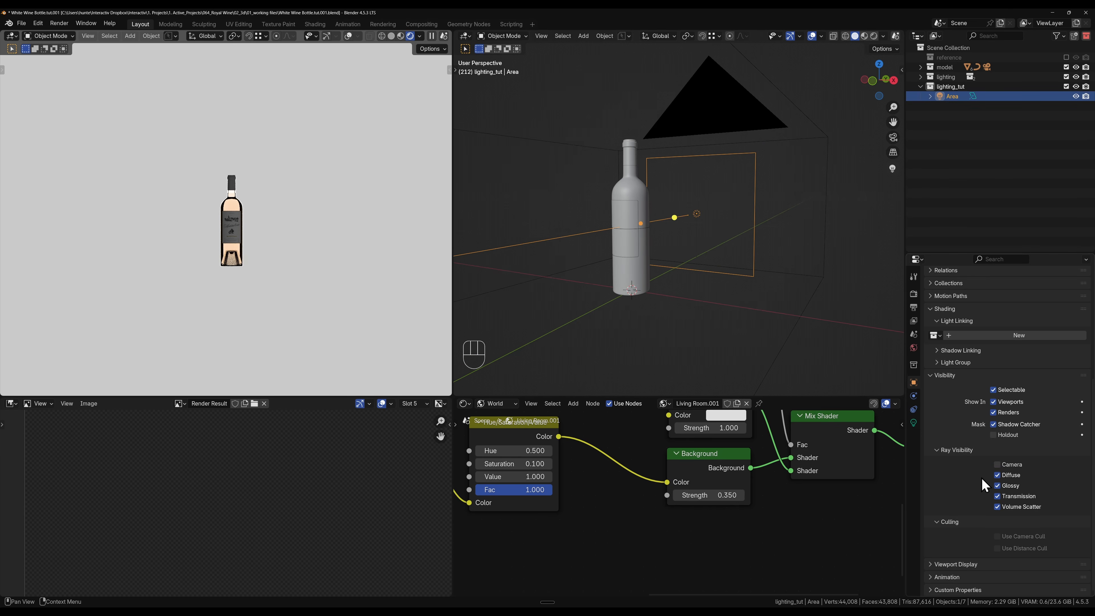
key("x")
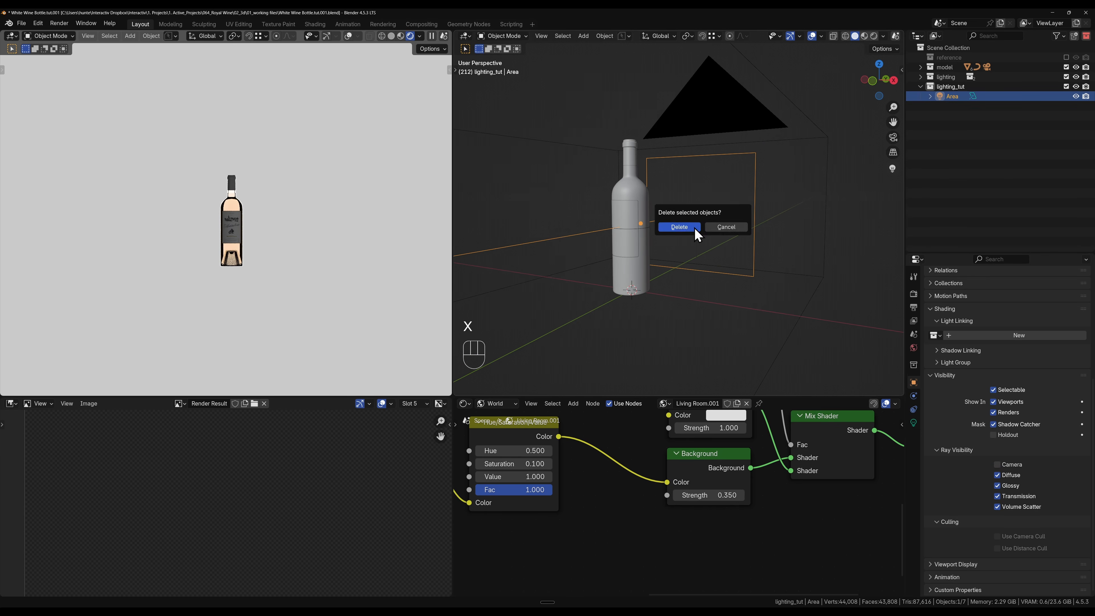
left_click(690, 227)
Step: Add a new area light at the world origin and rotate it -90° around the global X axis
key("shift+a")
mouse_move(593, 301)
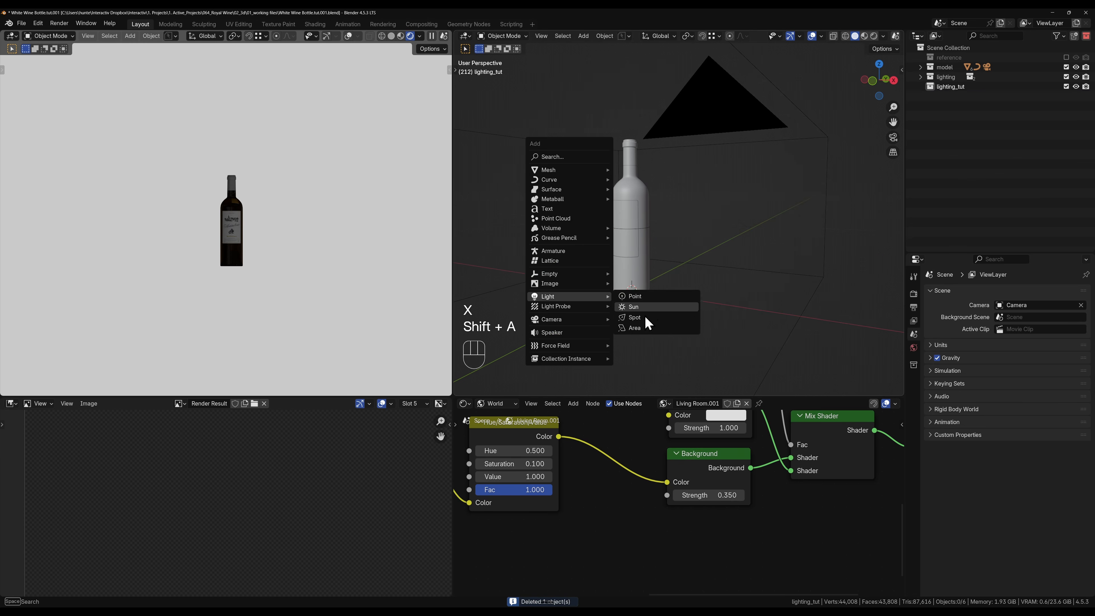
left_click(687, 328)
key("r")
key("x")
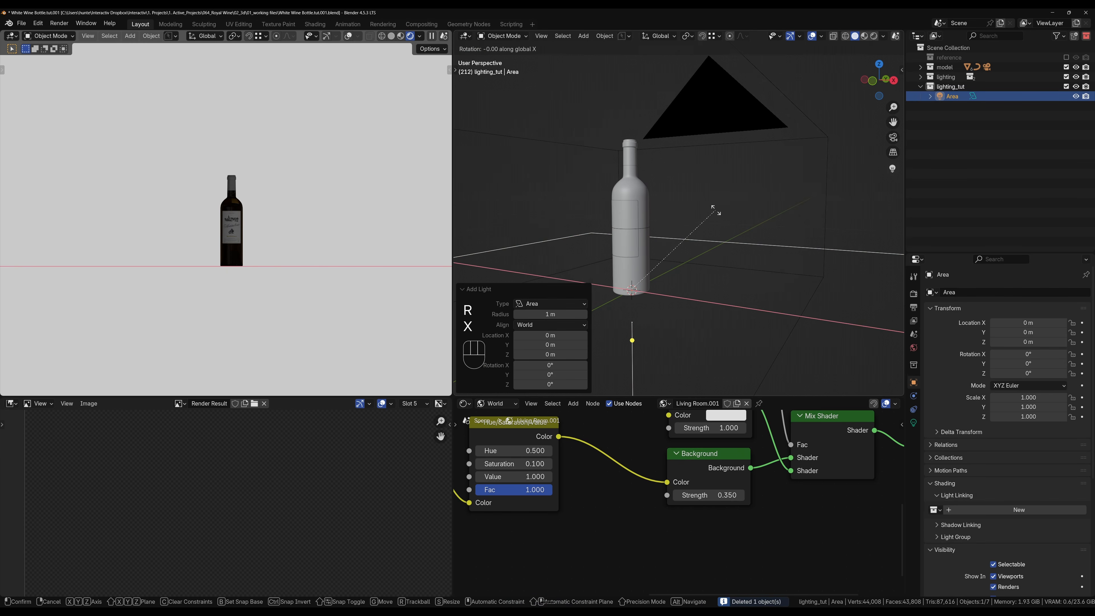
key("KP_9")
key("KP_0")
key("KP_Subtract")
key("KP_Enter")
Step: Move the area light about 0.354 m along Y behind the bottle and scale it down to about 0.246
key("g")
key("y")
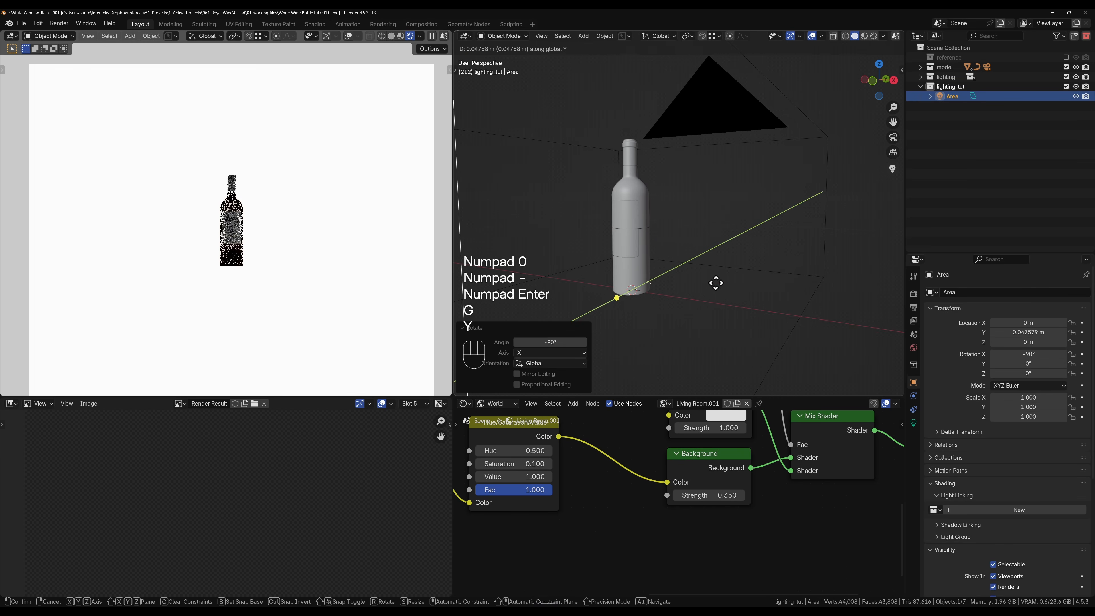
left_click(779, 242)
key("s")
left_click(744, 248)
left_click(833, 231)
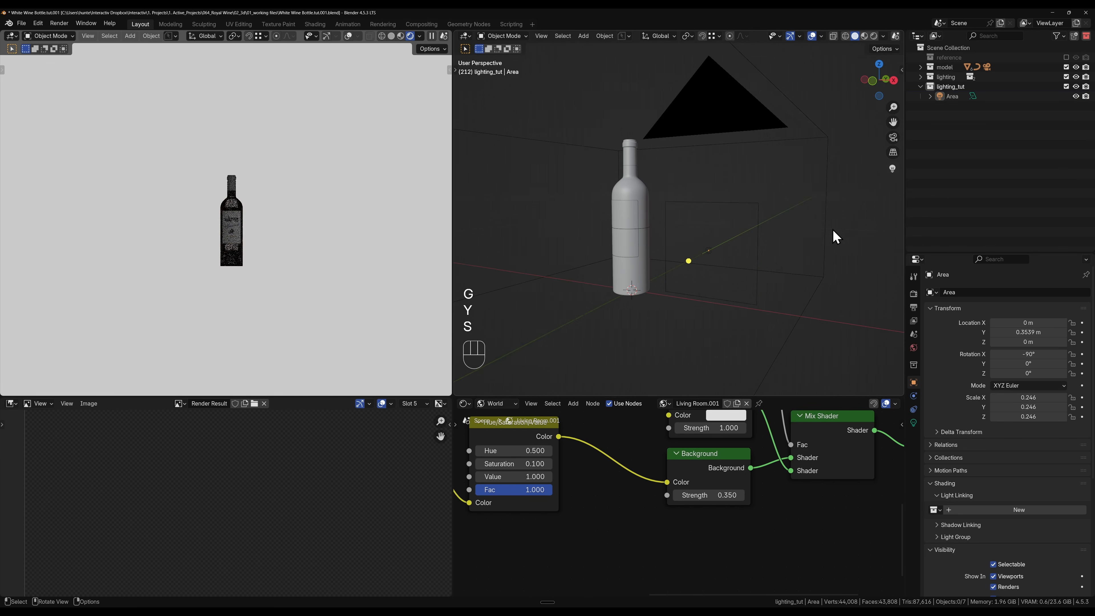
Step: Raise the area light about 0.094 m along Z so it sits directly behind the bottle
left_click(739, 281)
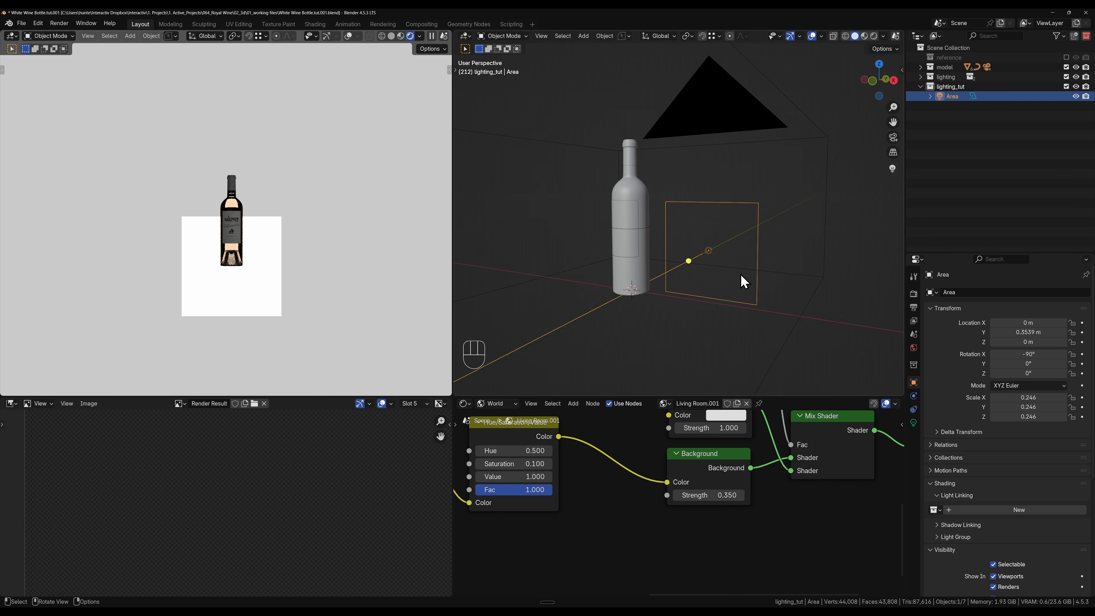
key("g")
key("z")
left_click(731, 237)
left_click(862, 236)
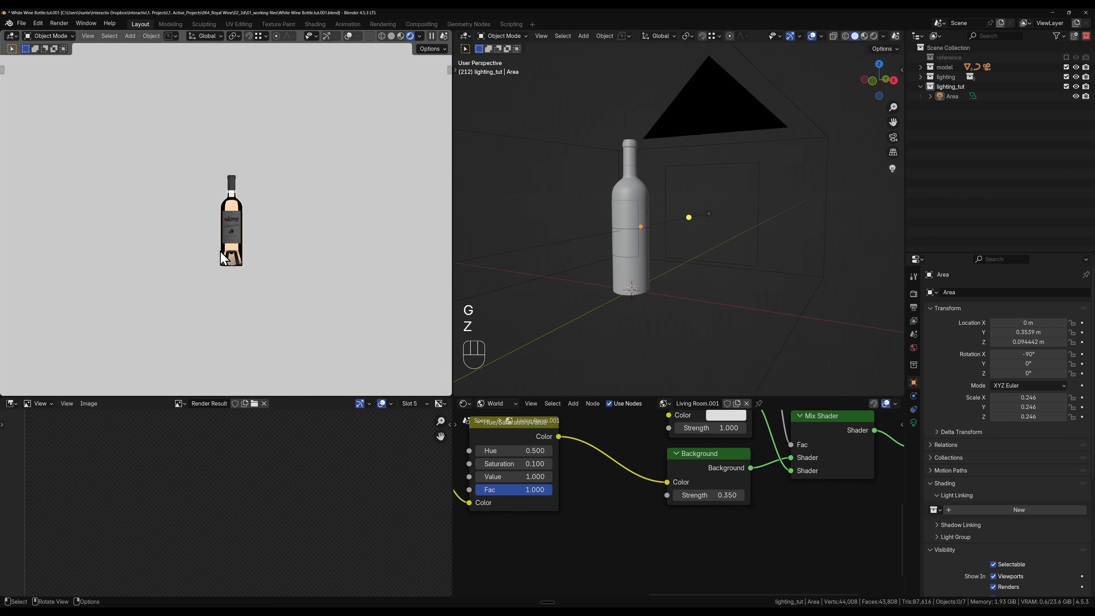
Step: Compare the bottle render and the light's Camera ray visibility with the area light selected and deselected
scroll(223, 259, "up", 2)
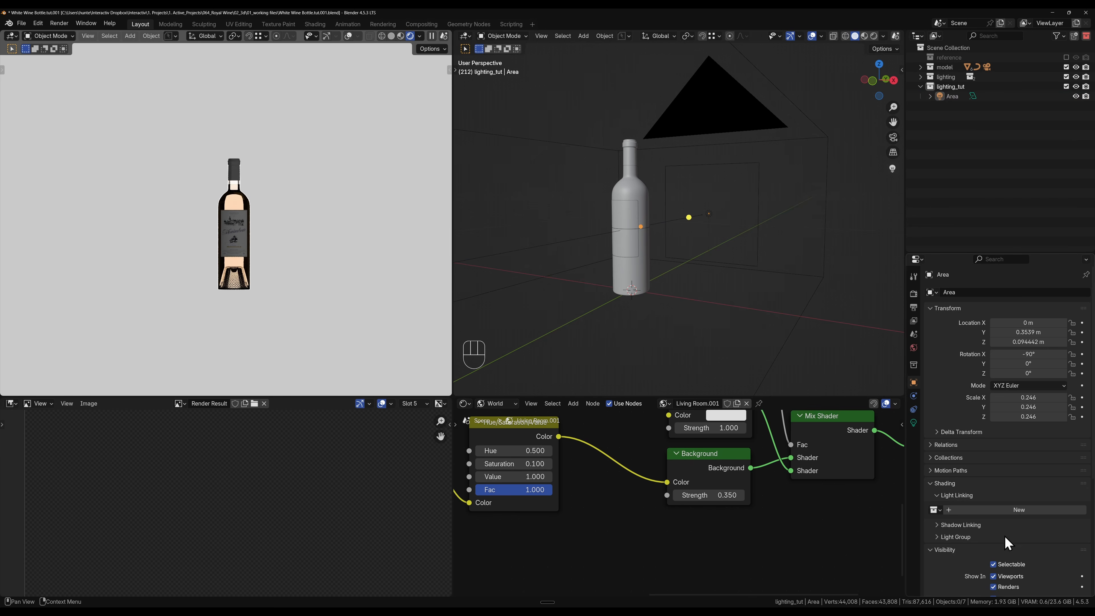
scroll(1005, 542, "down", 5)
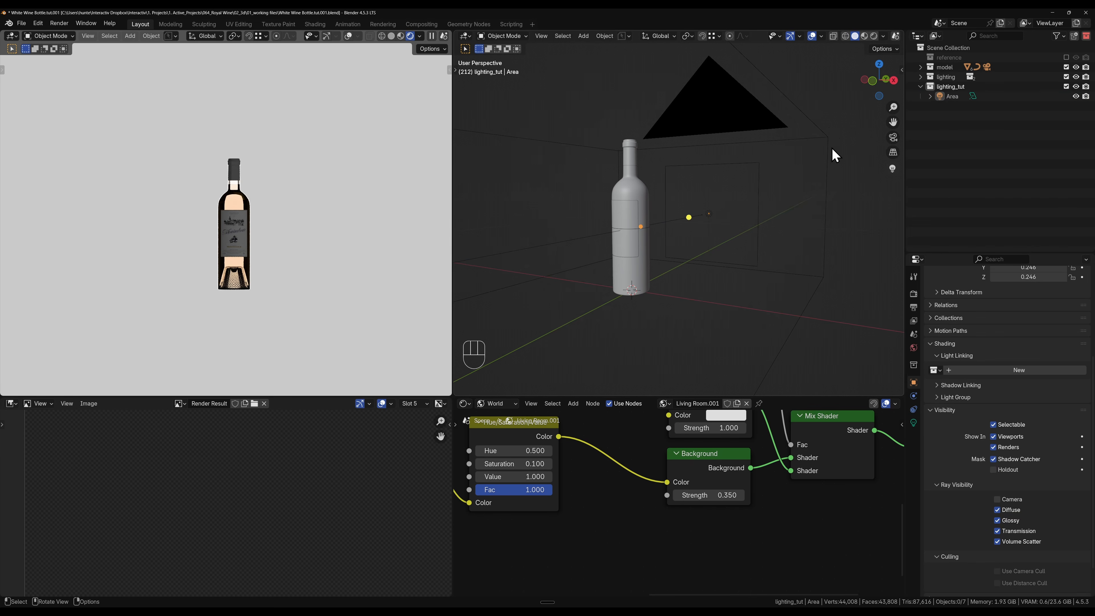
left_click(721, 220)
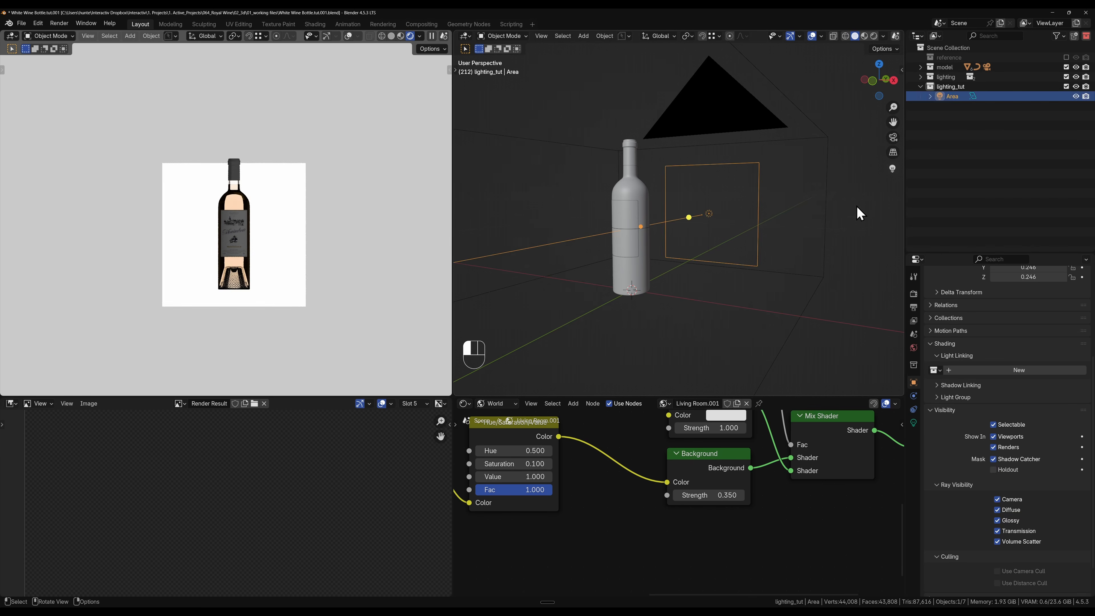
left_click(859, 216)
left_click(709, 220)
left_click(847, 215)
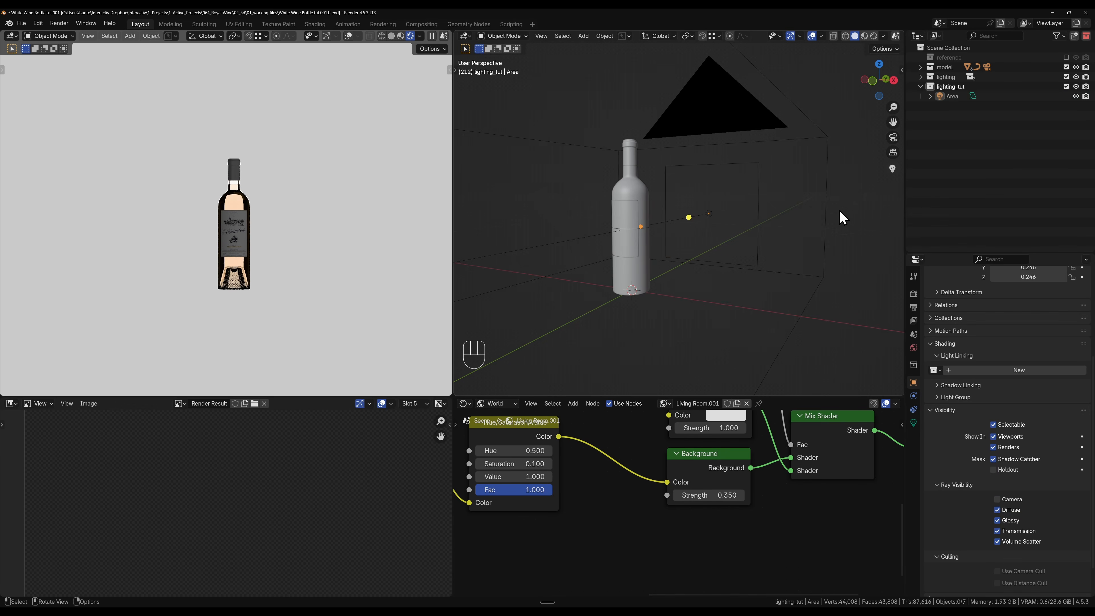
left_click(710, 225)
scroll(306, 252, "up", 3)
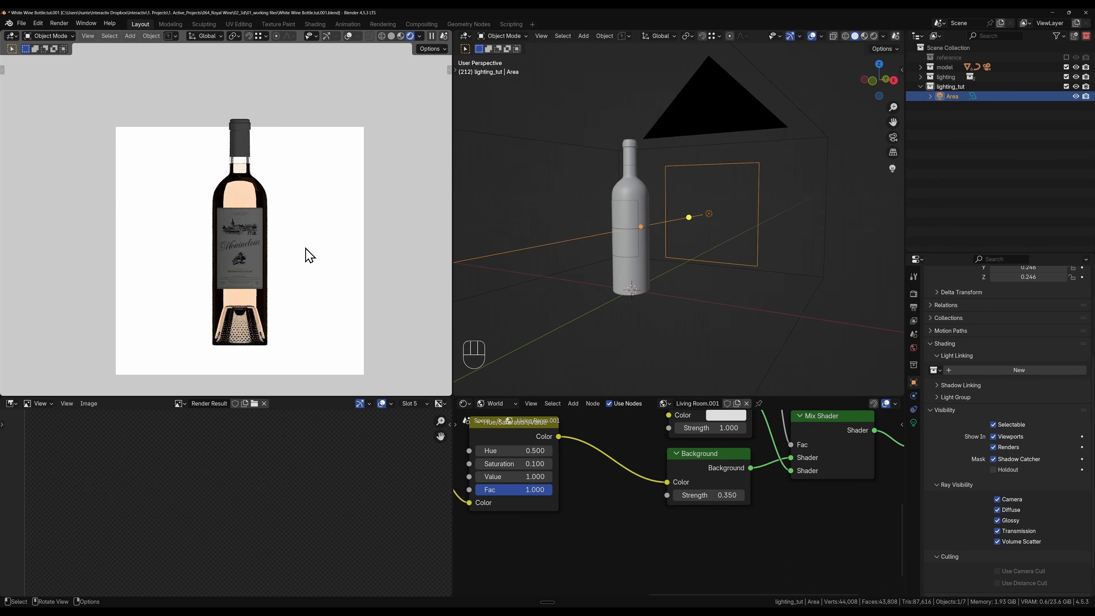
scroll(307, 254, "down", 1)
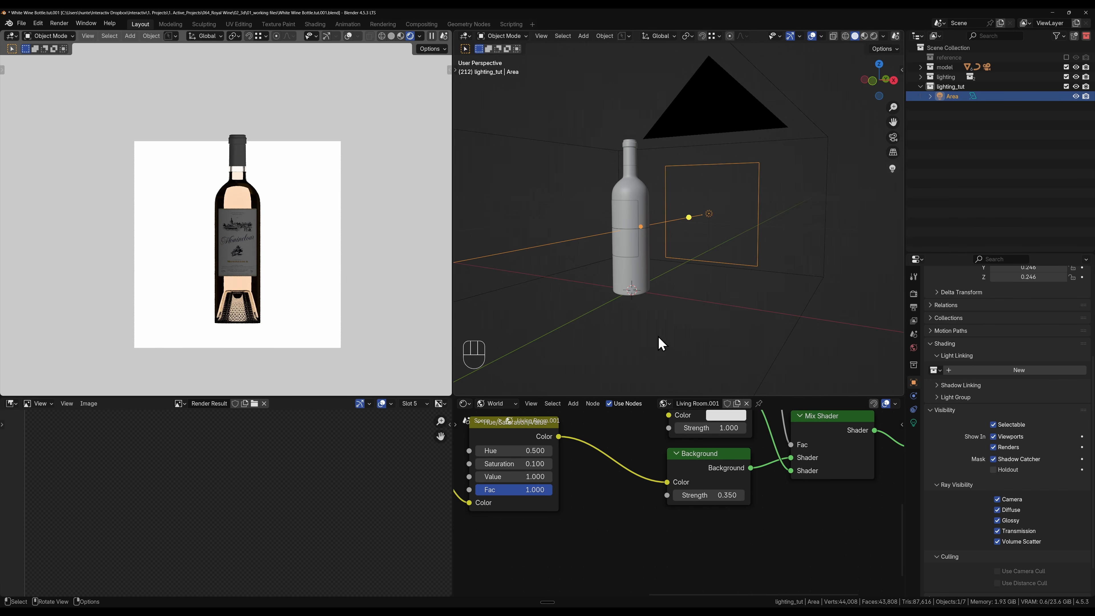
Step: Switch the shader editor from World to Object and enable nodes for the selected area light
left_click(913, 422)
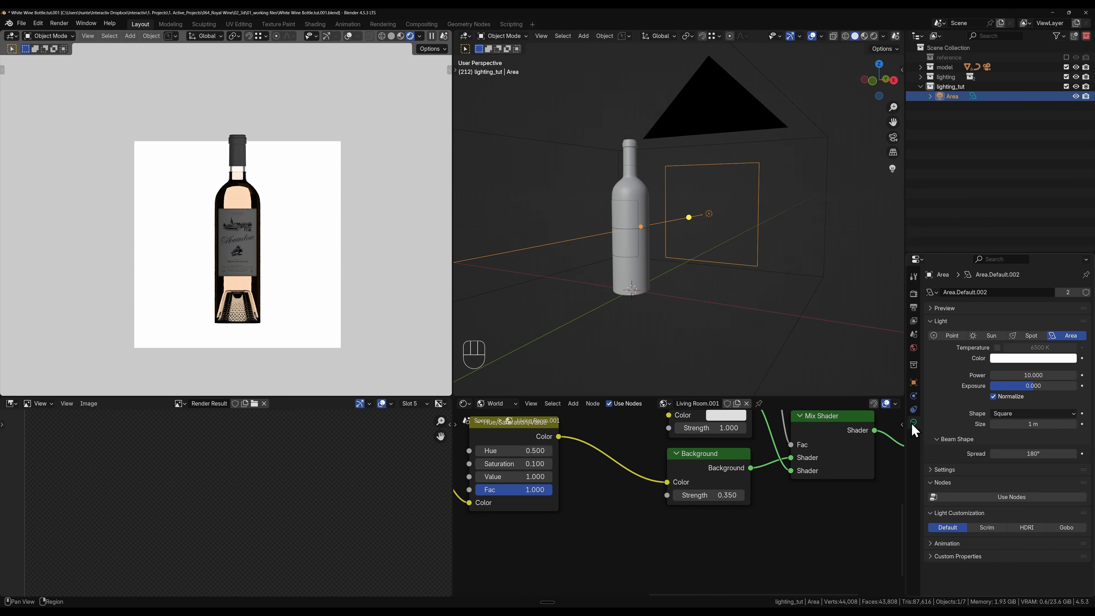
left_click(494, 404)
left_click(501, 429)
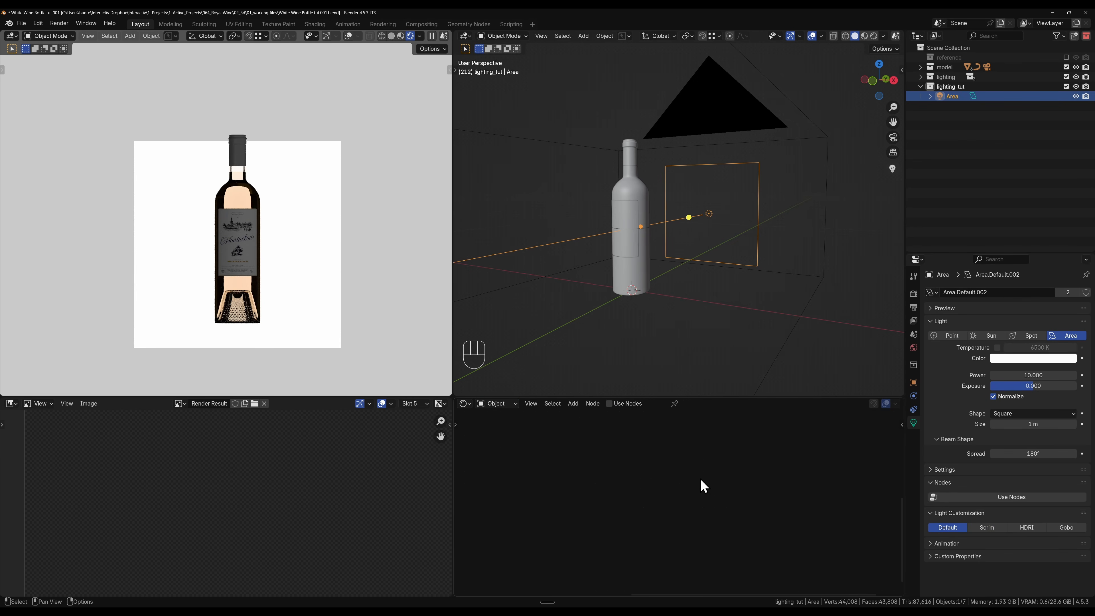
left_click(608, 403)
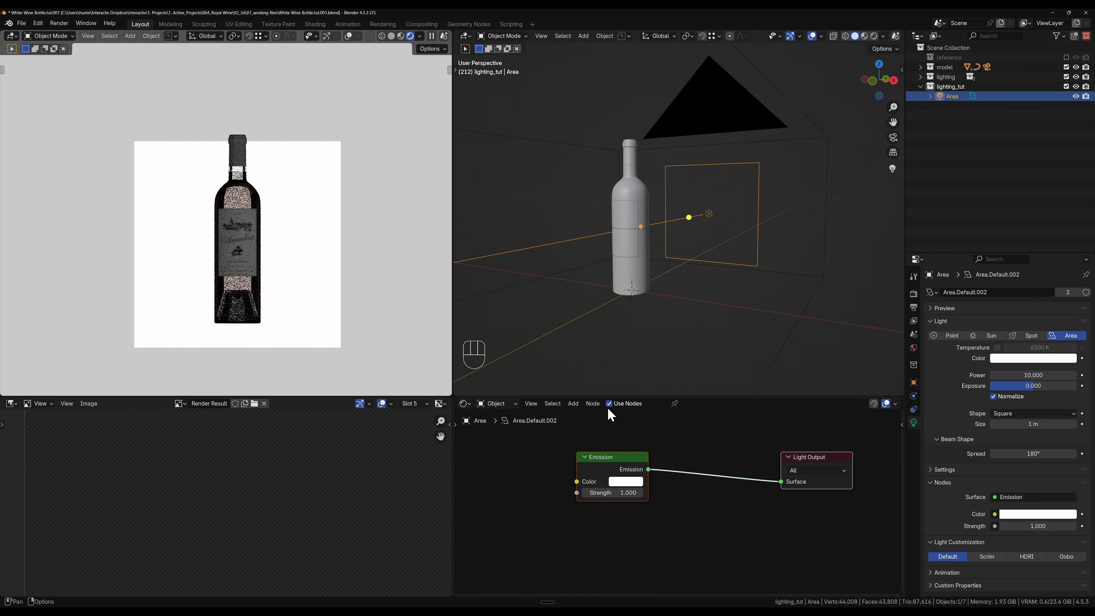
Step: Add a texture setup to the area light's Emission node
middle_click_drag(576, 438, 672, 445, "shift")
left_click_drag(633, 443, 784, 540)
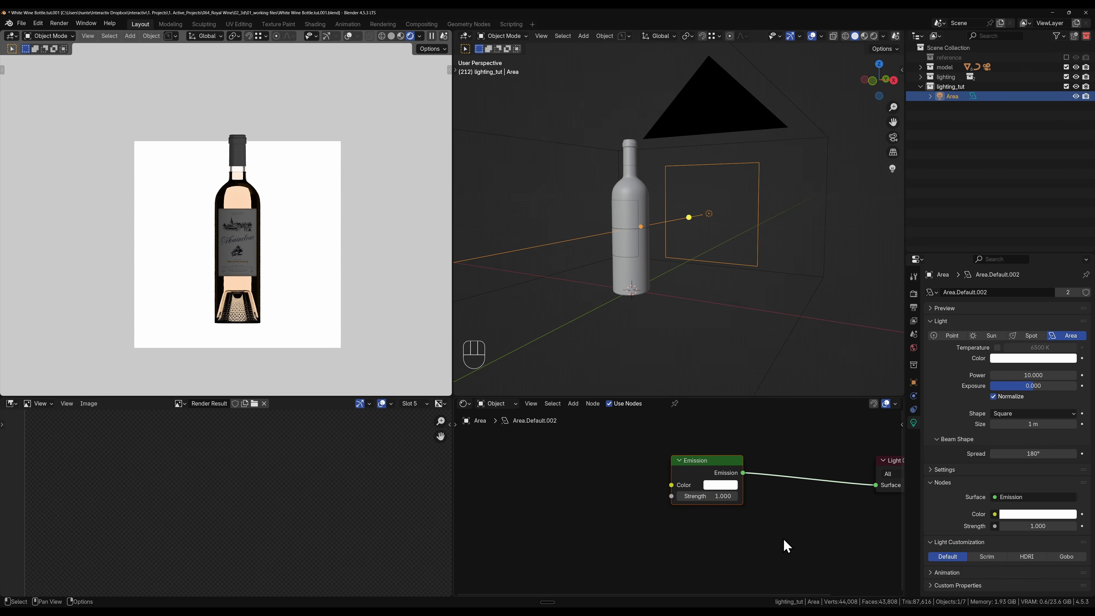
middle_click_drag(593, 486, 618, 486, "shift")
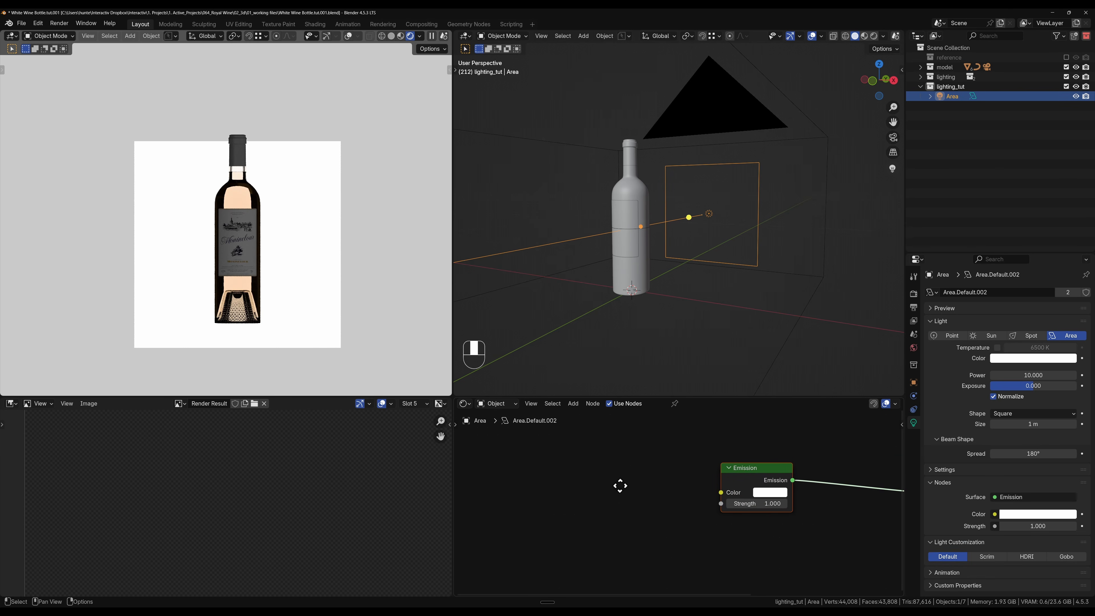
left_click_drag(727, 492, 555, 510)
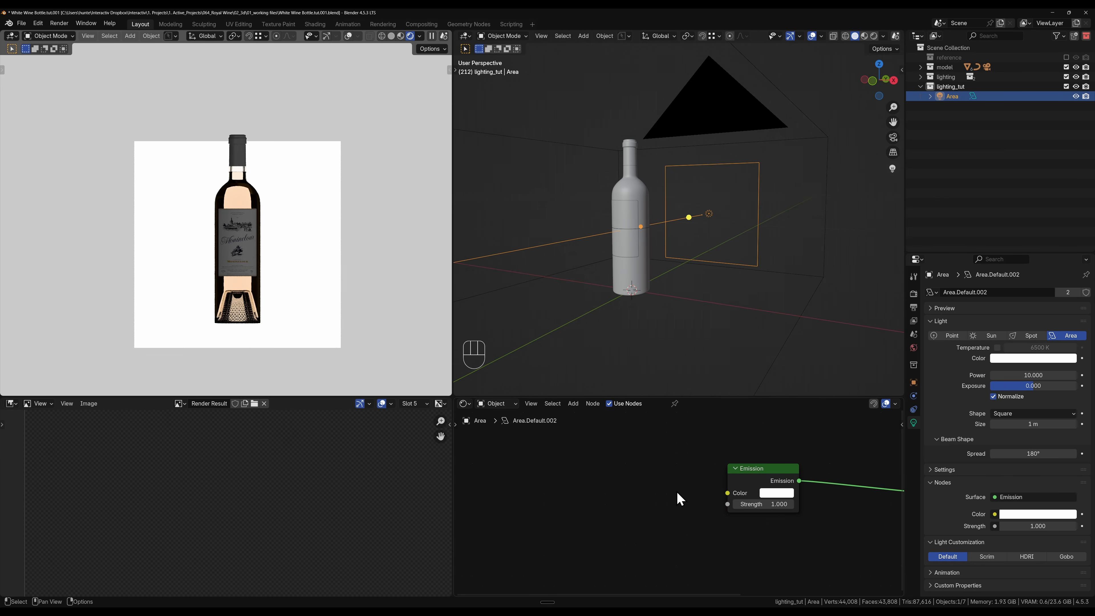
left_click(774, 471)
key("ctrl+t")
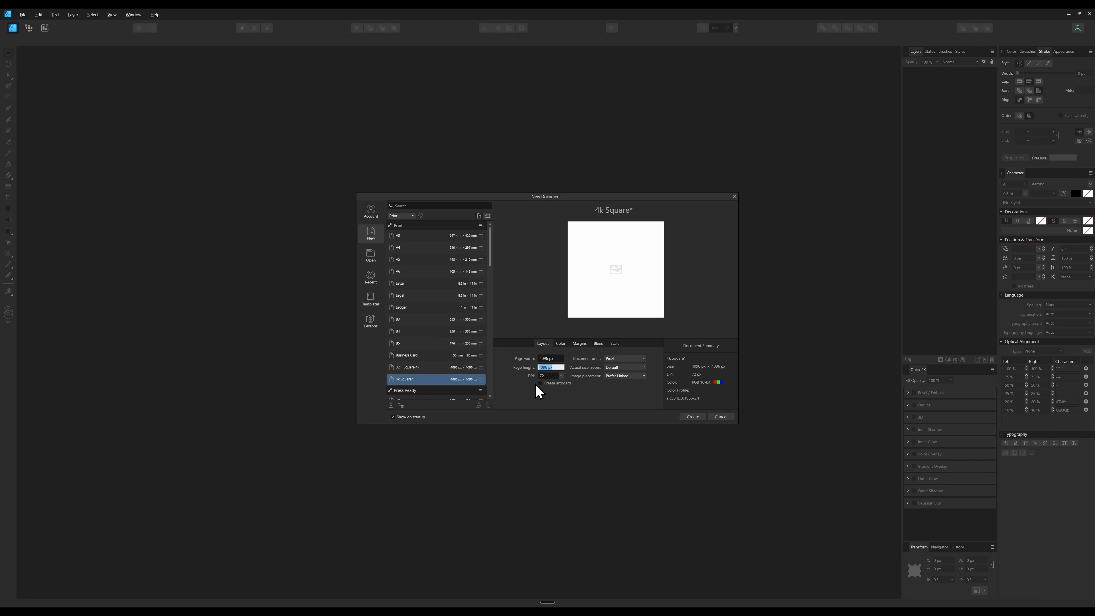
Step: Switch to Affinity Designer and create a 4096 × 4096 px document at 72 DPI with RGB/16 colour and the sRGB profile
left_click(542, 376)
left_click(560, 343)
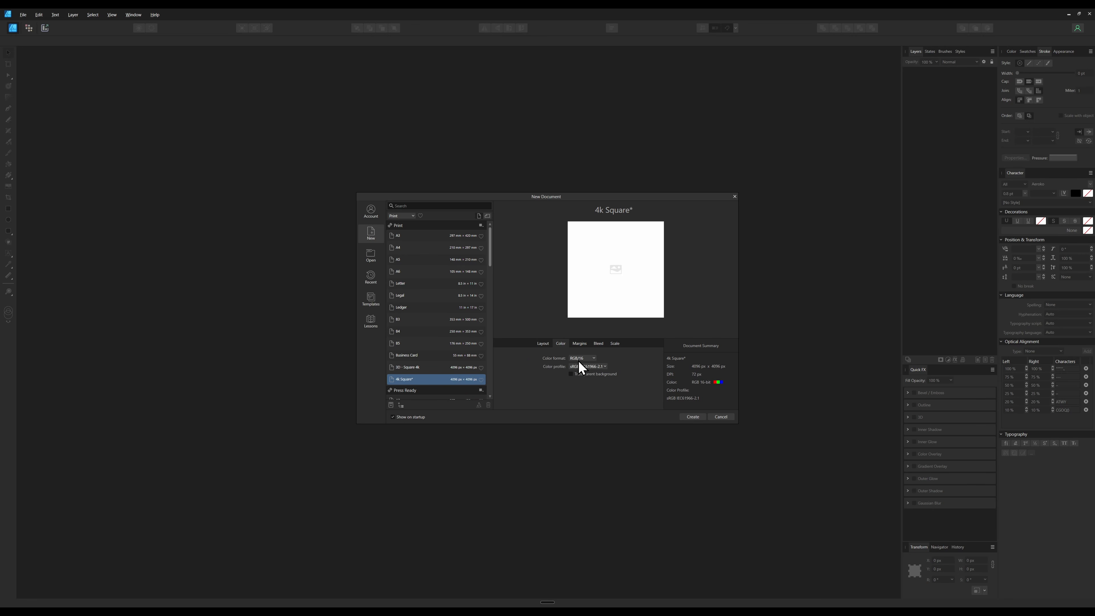
left_click(692, 416)
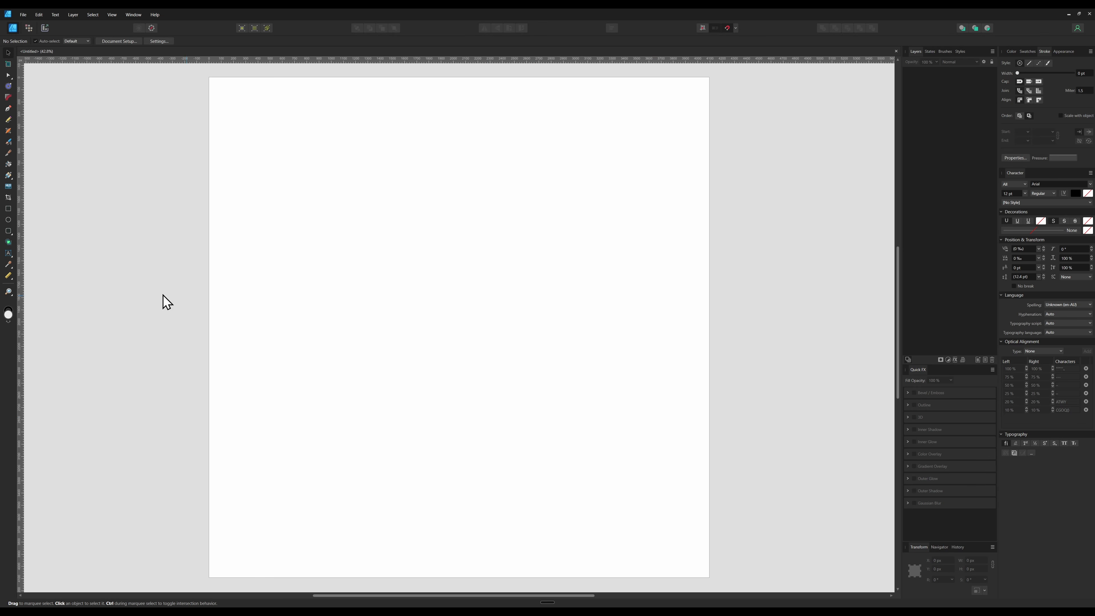
double_click(8, 307)
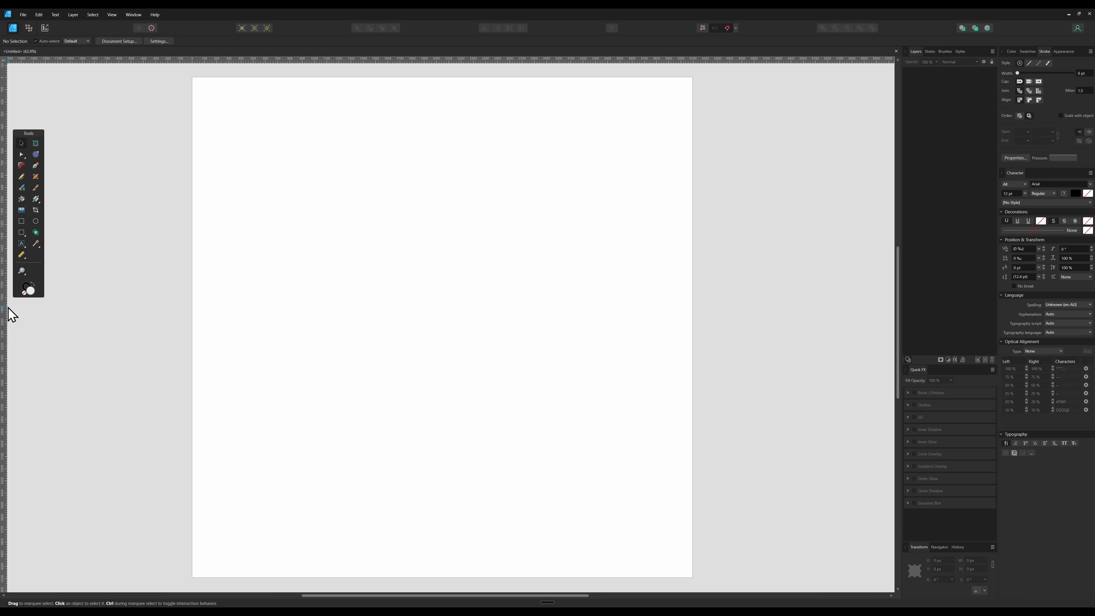
double_click(16, 282)
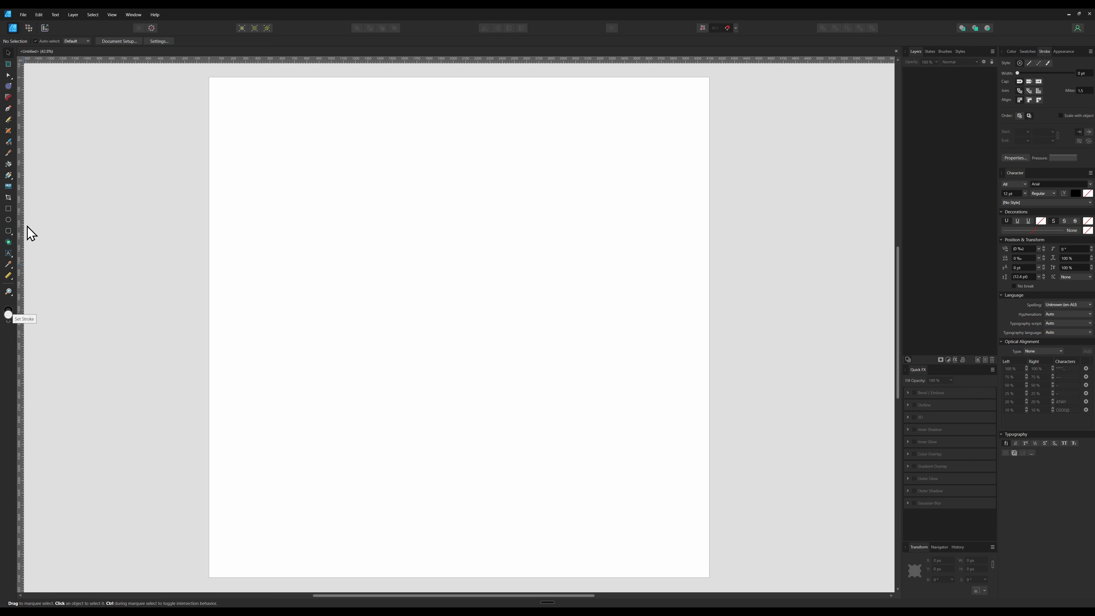
Step: Draw a 4096 × 4096 px rectangle covering the whole page and fill it with black
left_click(8, 209)
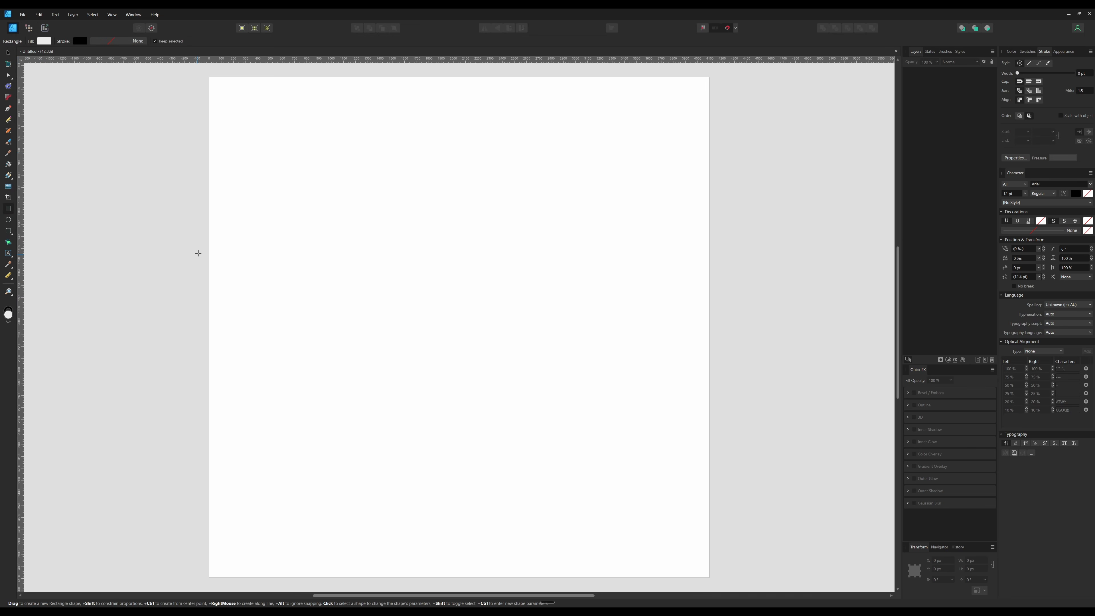
left_click_drag(211, 80, 709, 577)
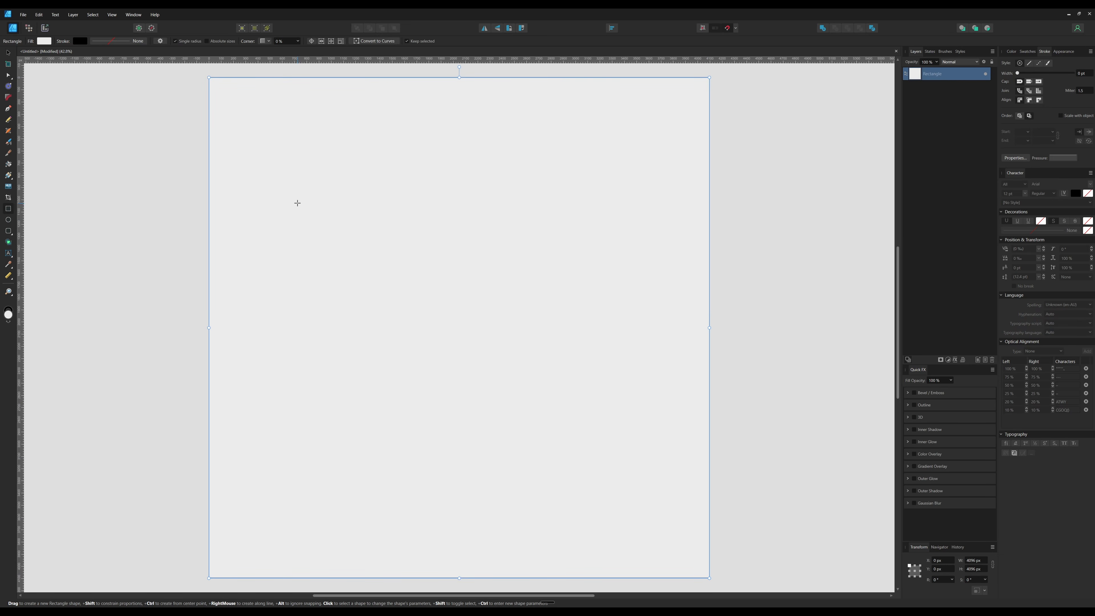
left_click(42, 40)
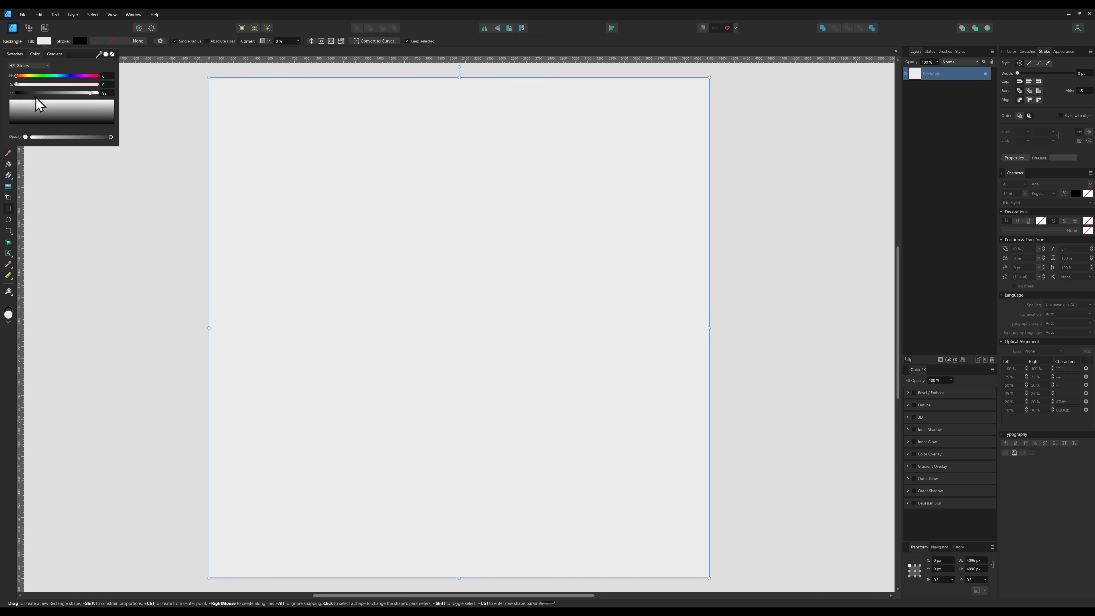
left_click(18, 93)
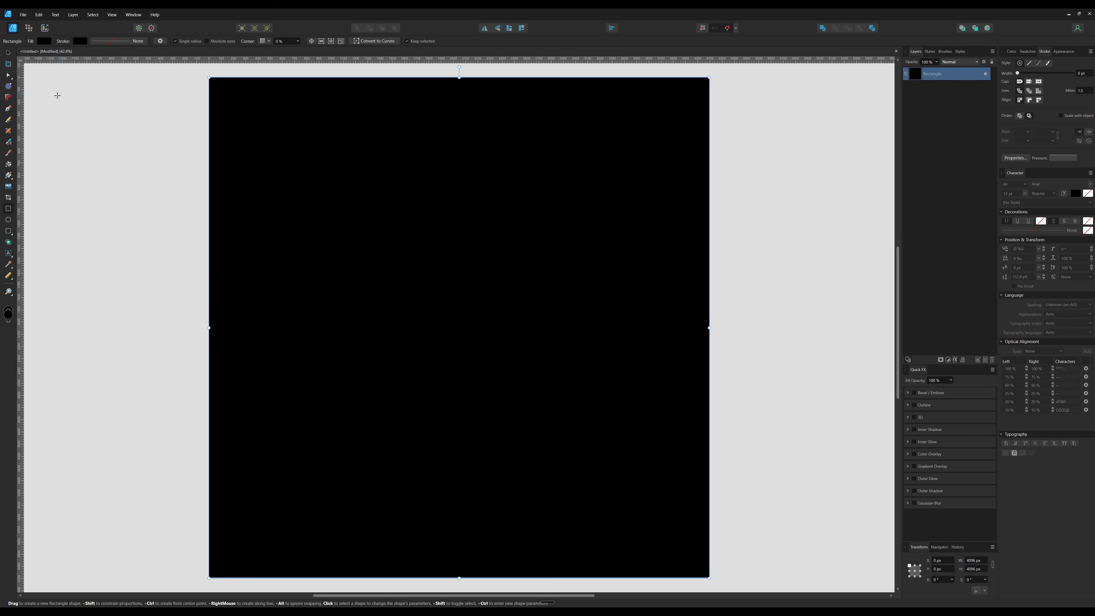
left_click(940, 123)
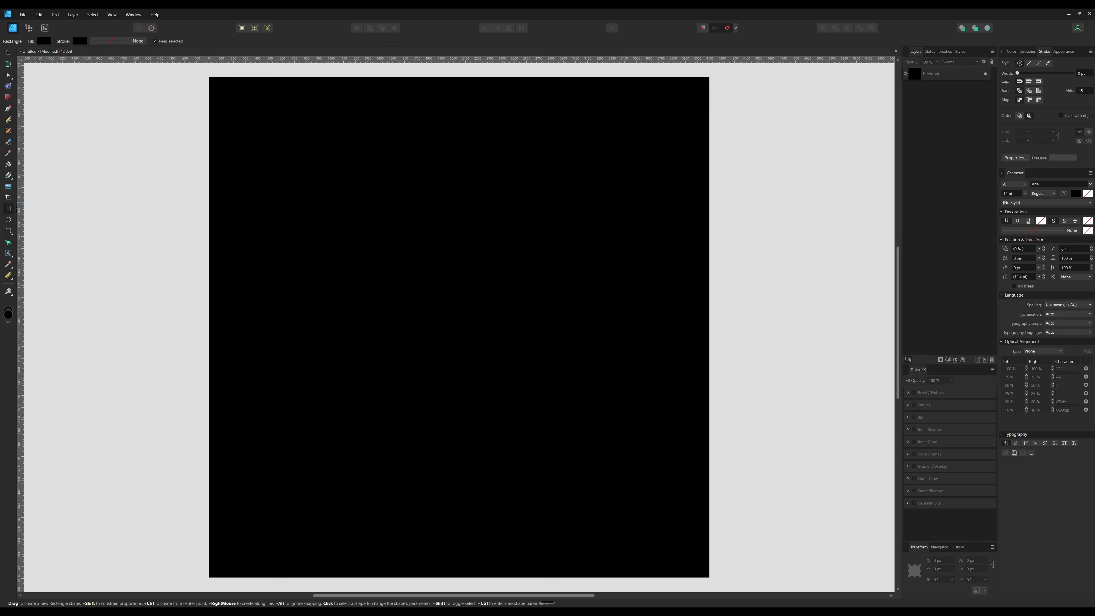
Step: Draw a circle about 2902 px in diameter from the centre of the black square
left_click(9, 220)
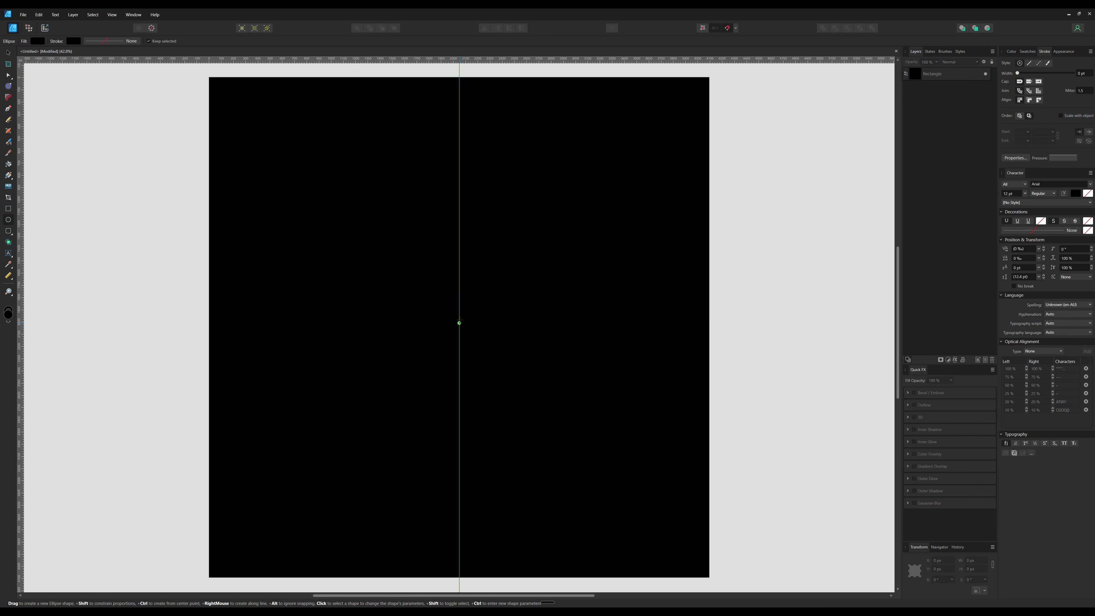
key("alt")
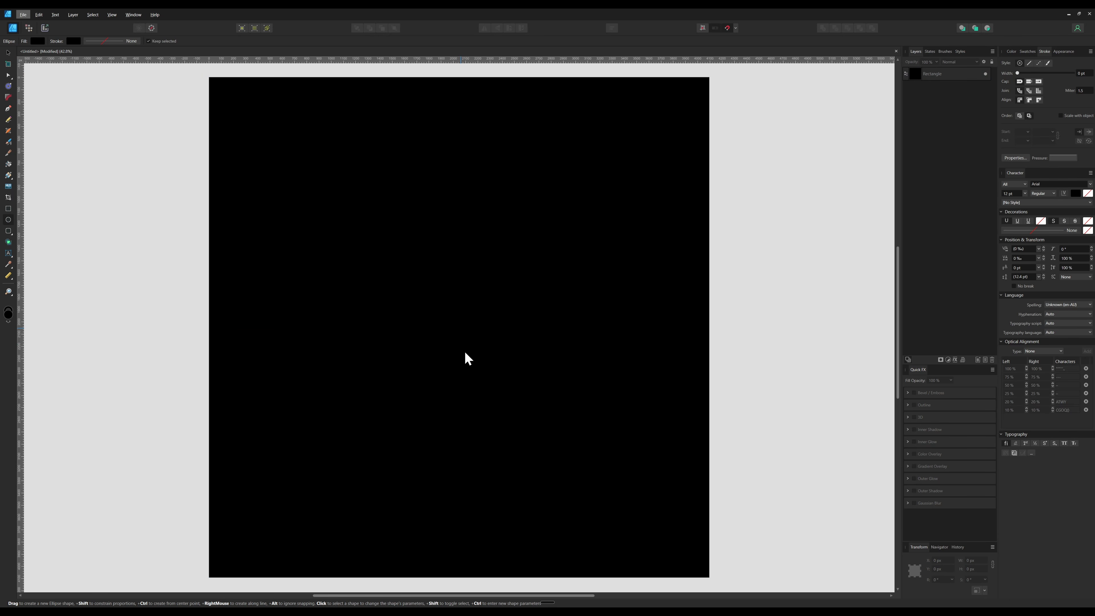
left_click(8, 220)
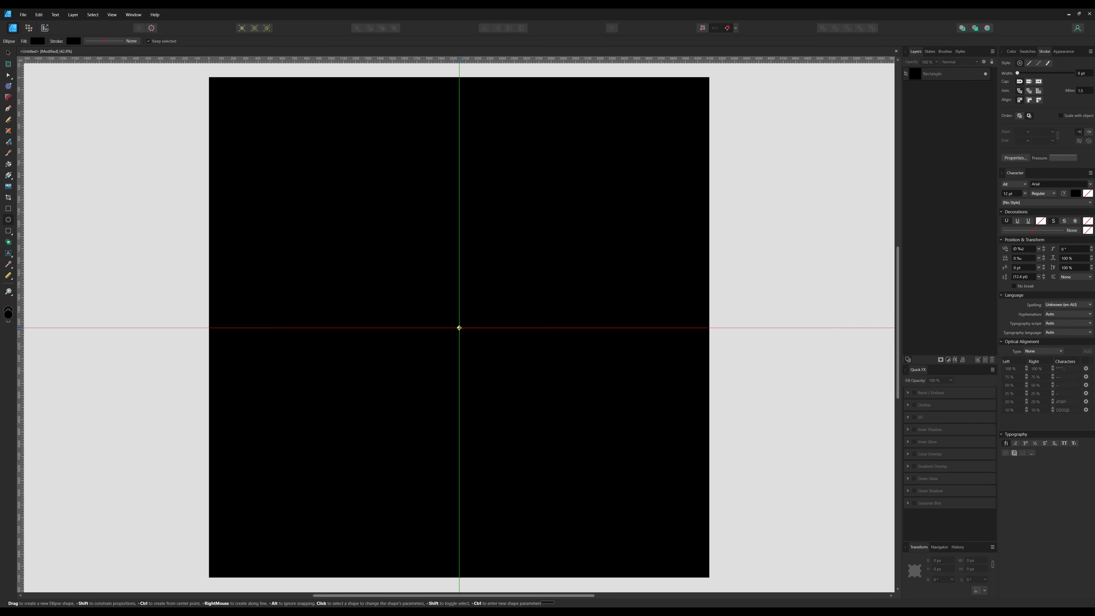
mouse_move(460, 328)
left_mouse_down()
mouse_move(571, 211)
mouse_move(561, 245)
mouse_move(618, 160)
mouse_move(584, 208)
mouse_move(593, 203)
mouse_move(472, 263)
mouse_move(522, 111)
mouse_move(574, 218)
mouse_move(640, 122)
mouse_move(625, 138)
left_mouse_up()
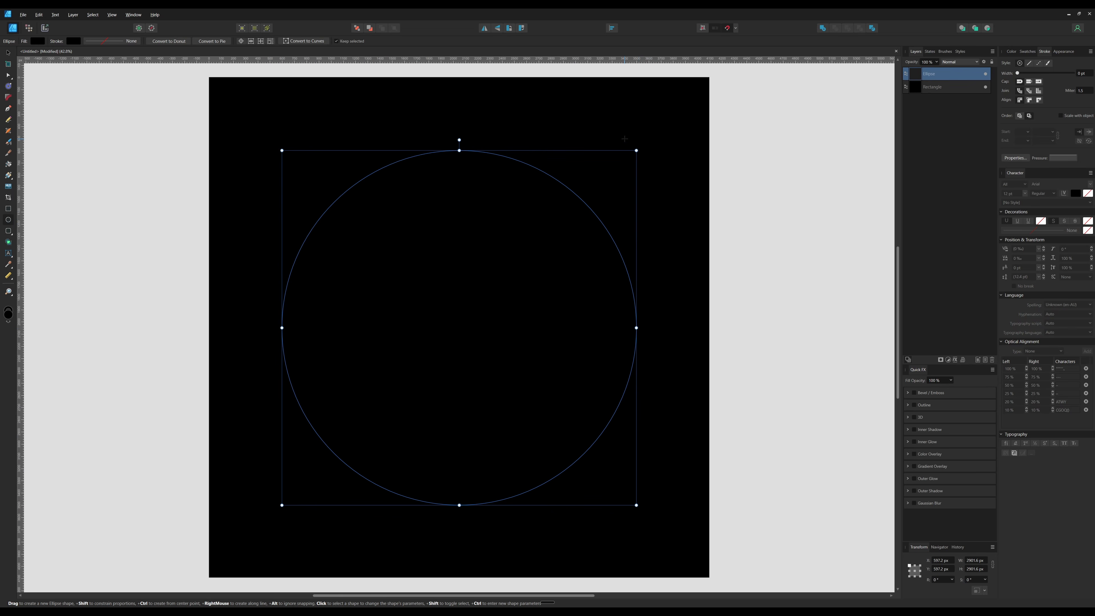
Step: Remove the circle's stroke and fill the circle with white
left_click(77, 41)
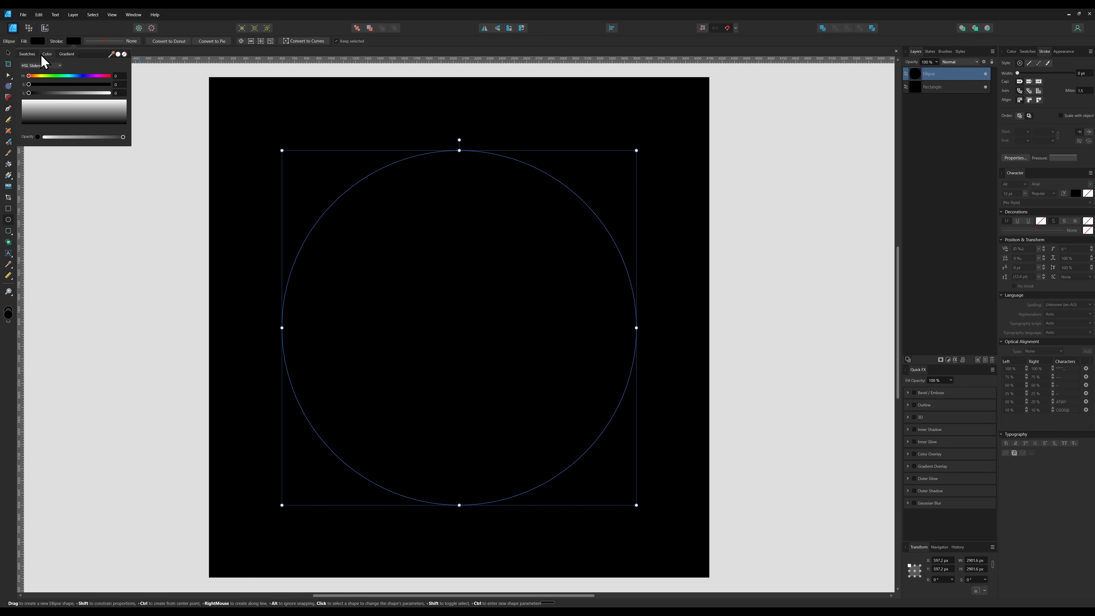
left_click(26, 54)
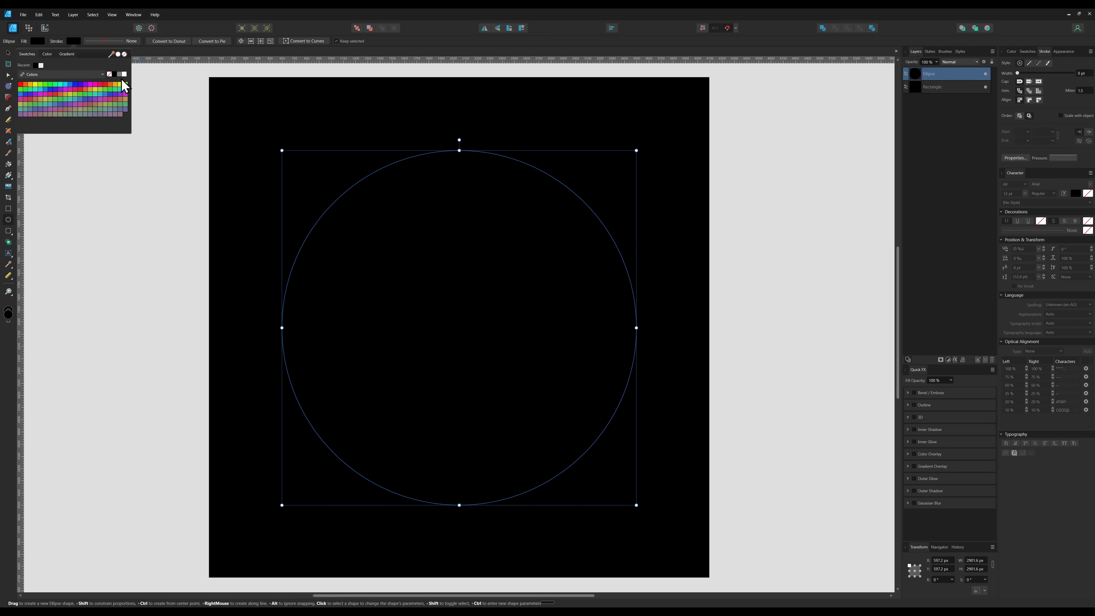
left_click(109, 74)
left_click(35, 40)
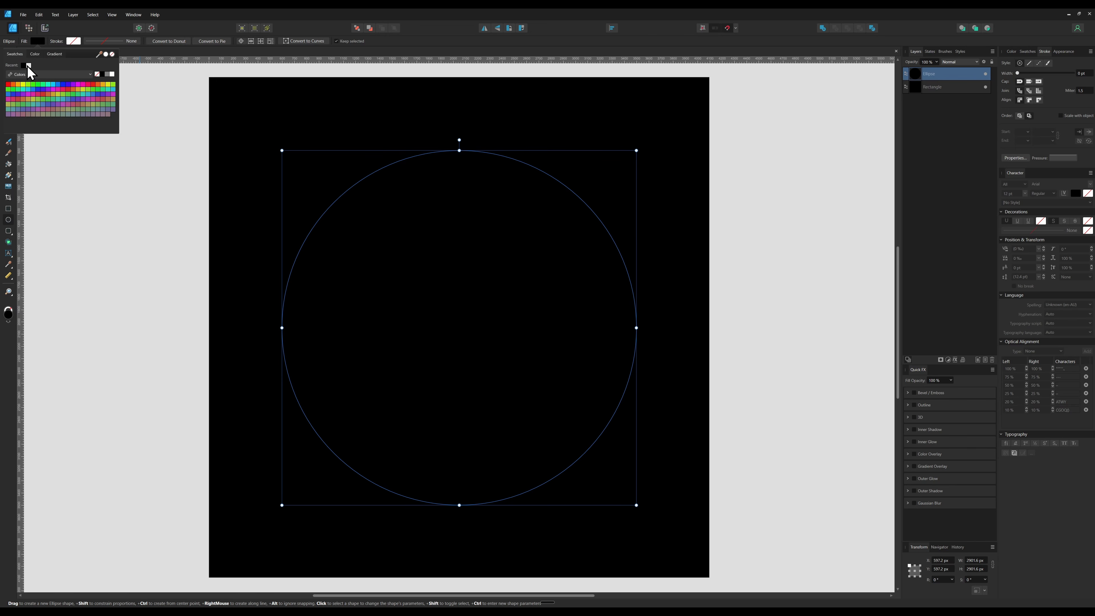
left_click(112, 74)
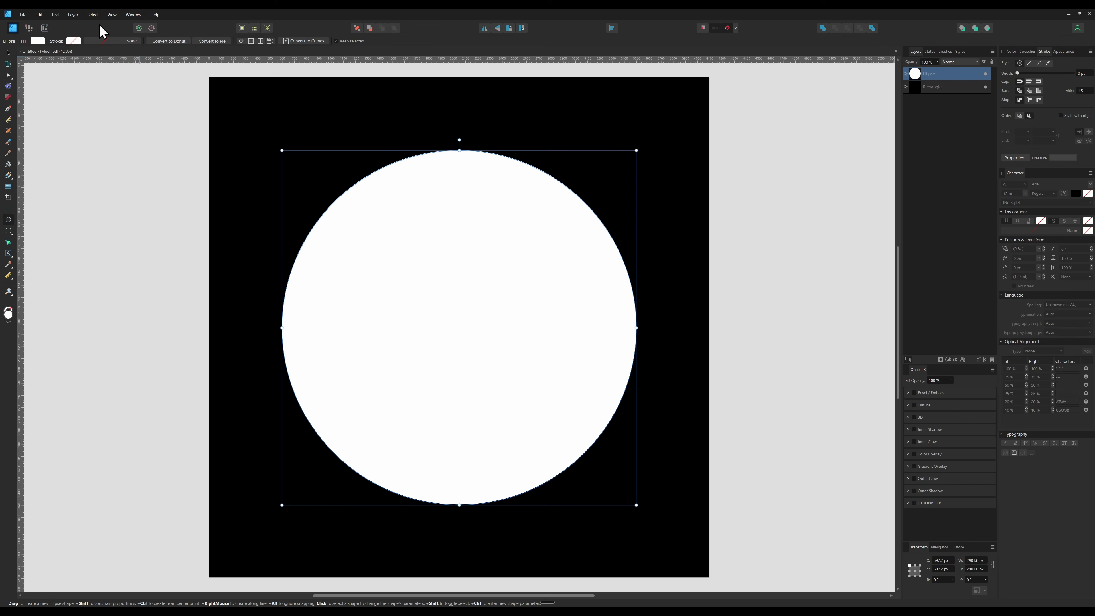
Step: Add a Gaussian Blur layer effect with a 200 px radius to the white circle
left_click(956, 360)
left_click(439, 310)
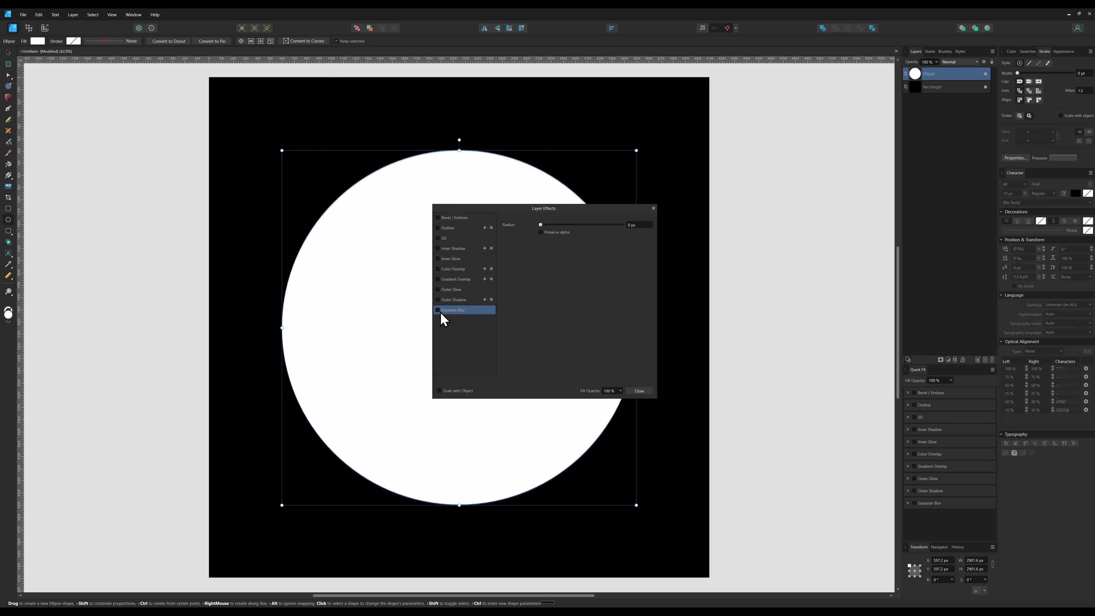
left_click_drag(541, 225, 631, 232)
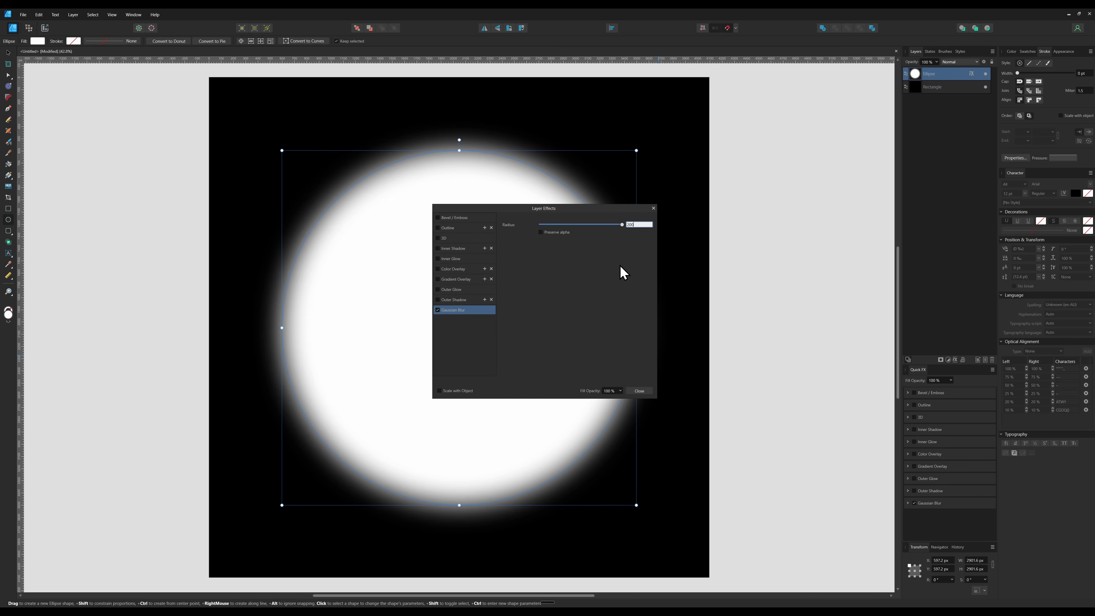
key("Return")
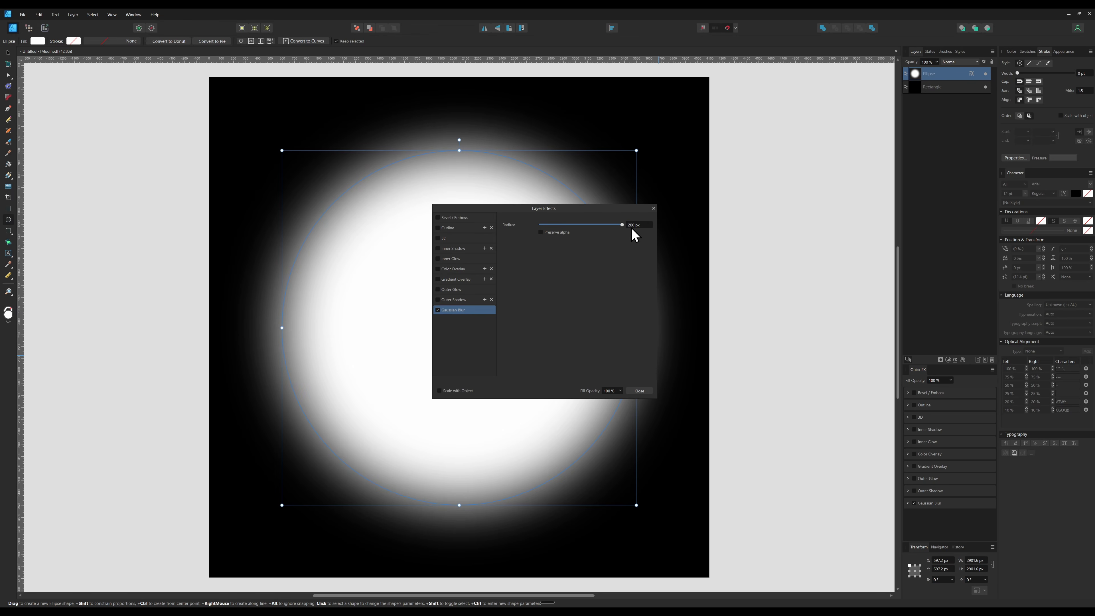
Step: Try a Gaussian Blur radius of 450 px on the white circle
left_click(647, 226)
type("450")
key("Return")
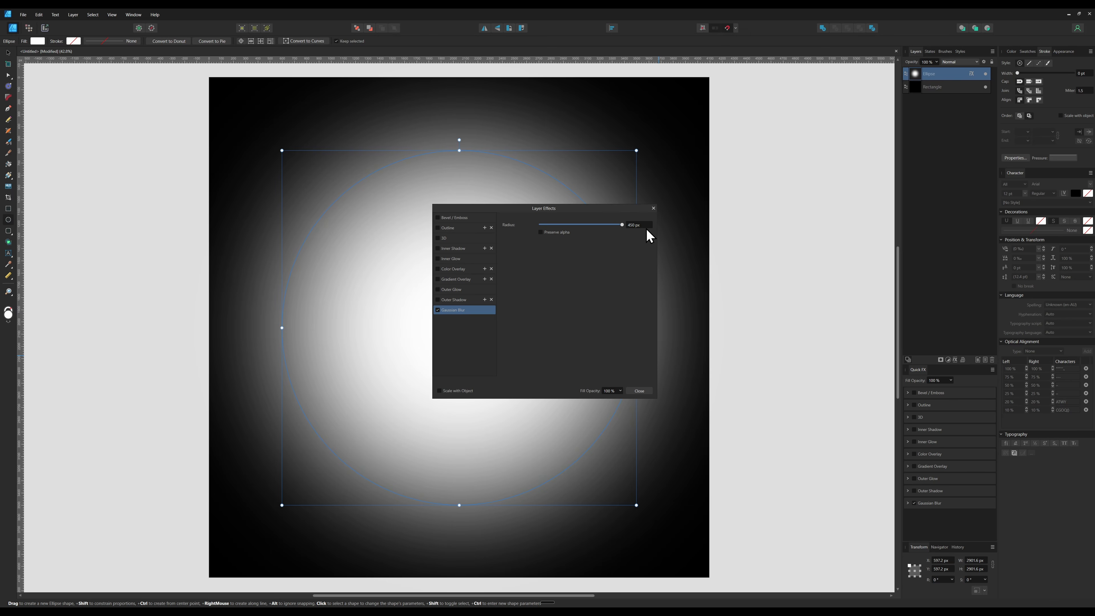
Step: Set the circle's Gaussian Blur radius to 250 px, close the layer effects and deselect the circle
left_click(632, 226)
type("250")
key("Return")
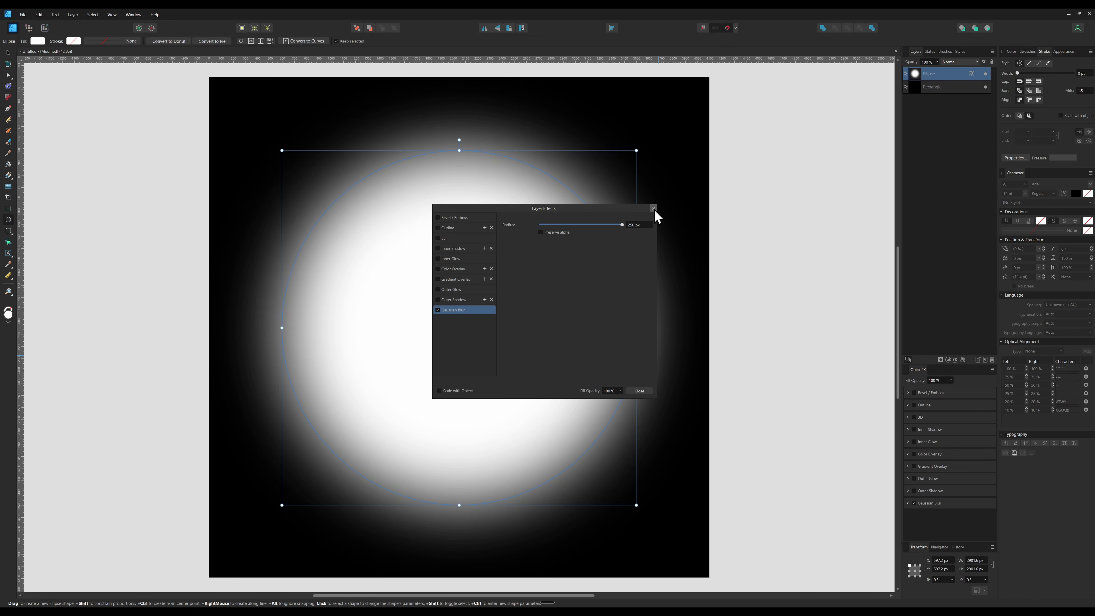
left_click(653, 209)
key("v")
left_click(754, 290)
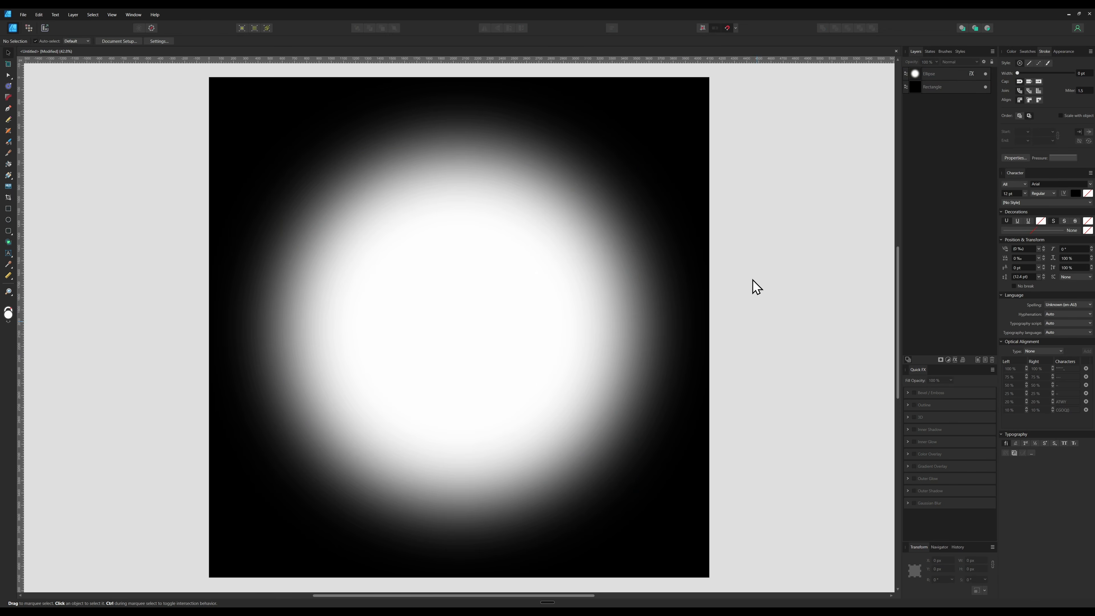
Step: Export the document as a JPEG at 2048 × 2048 px with the Grayscale 8-bit pixel format
left_click(23, 14)
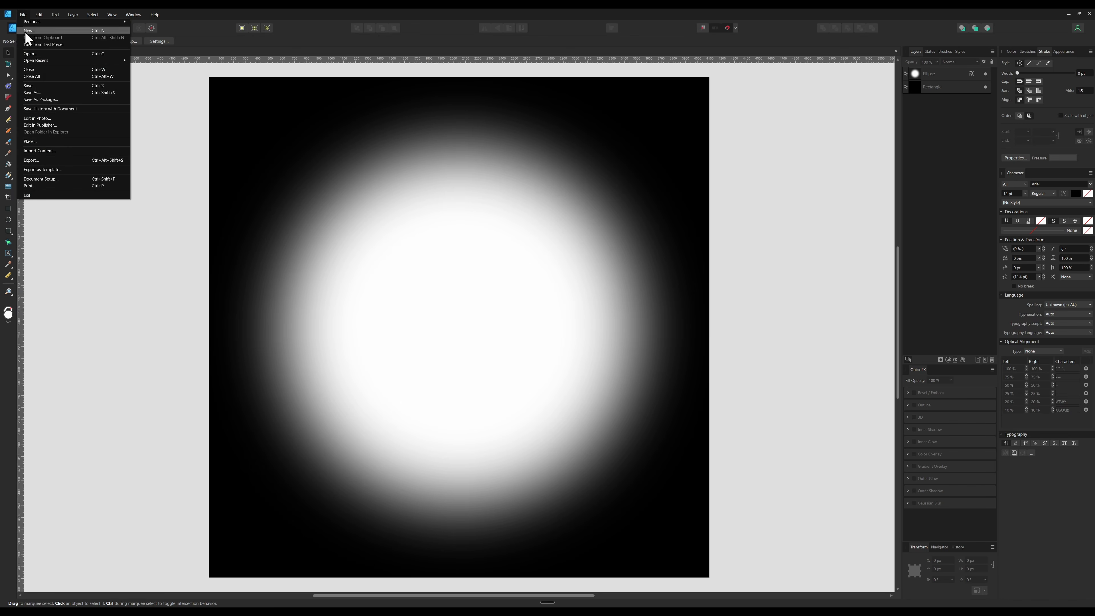
left_click(42, 160)
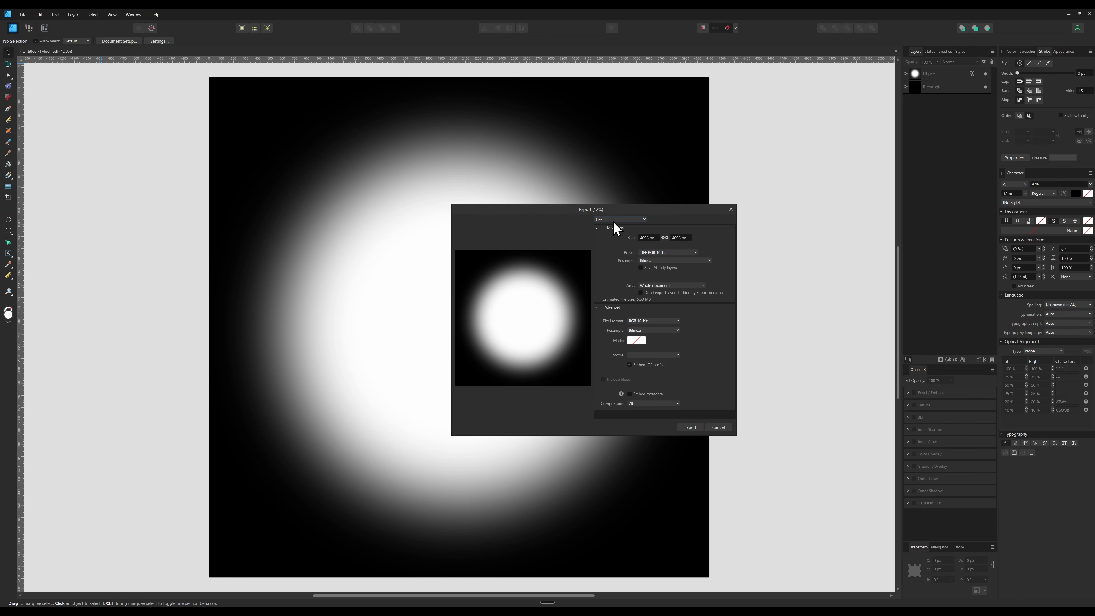
left_click(616, 220)
left_click(608, 234)
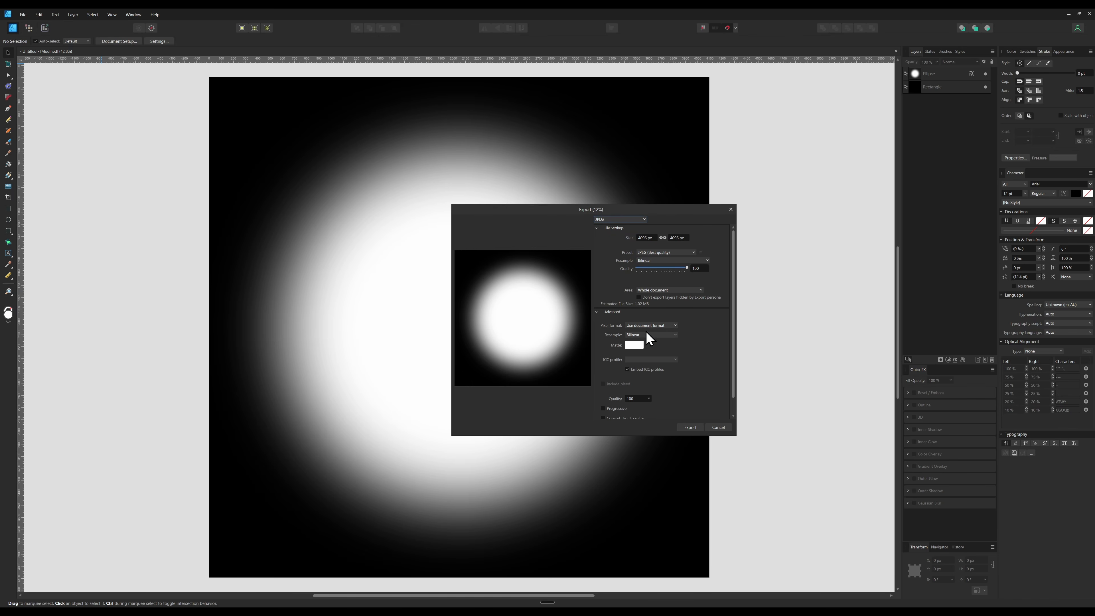
left_click(668, 325)
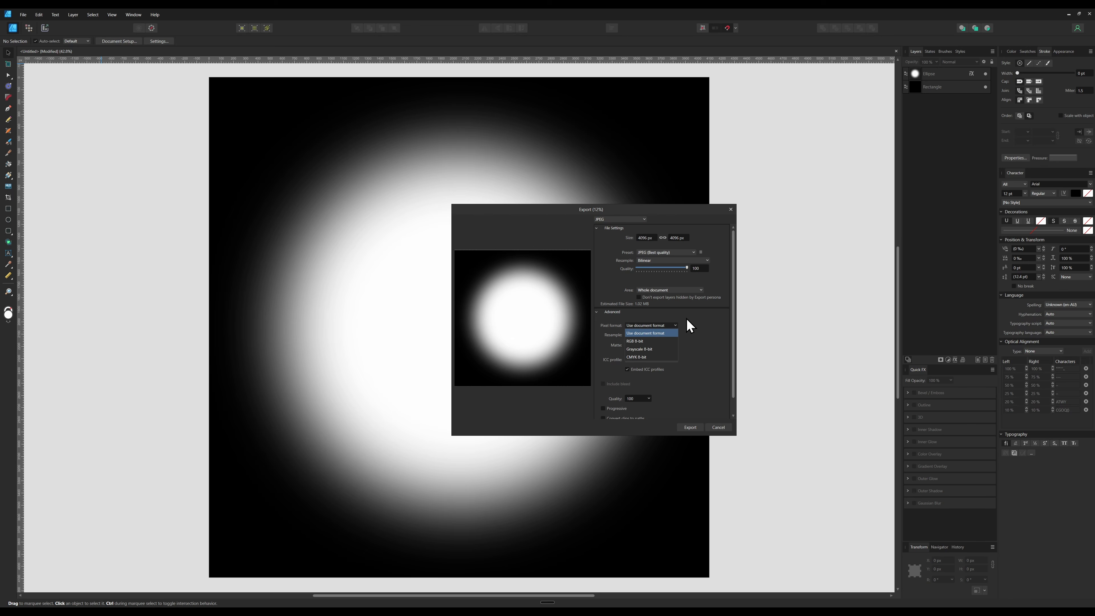
left_click(646, 349)
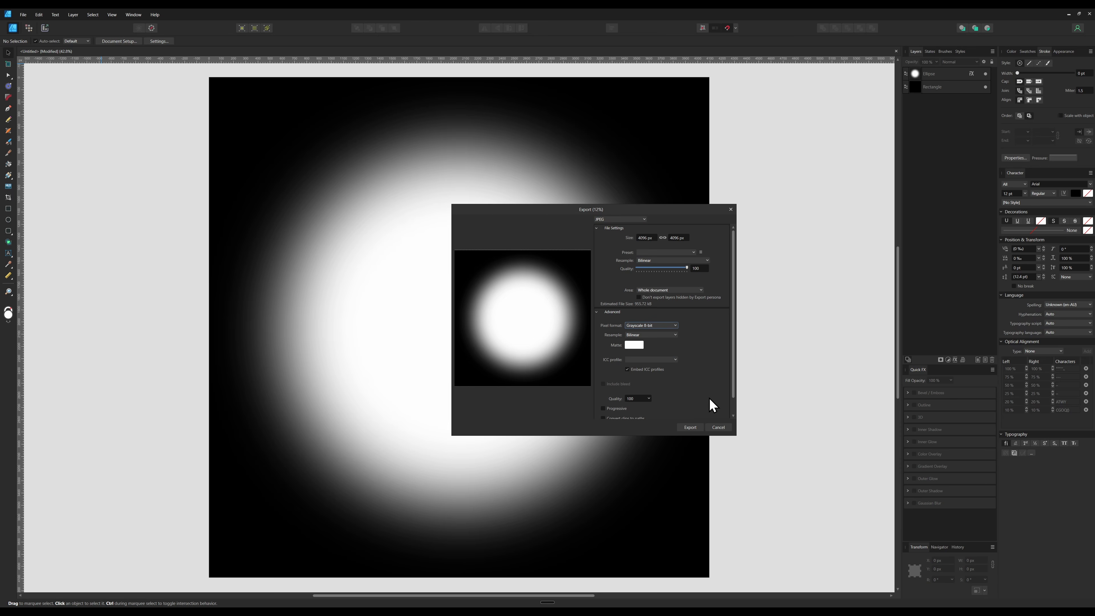
left_click(648, 237)
type("2048")
key("Return")
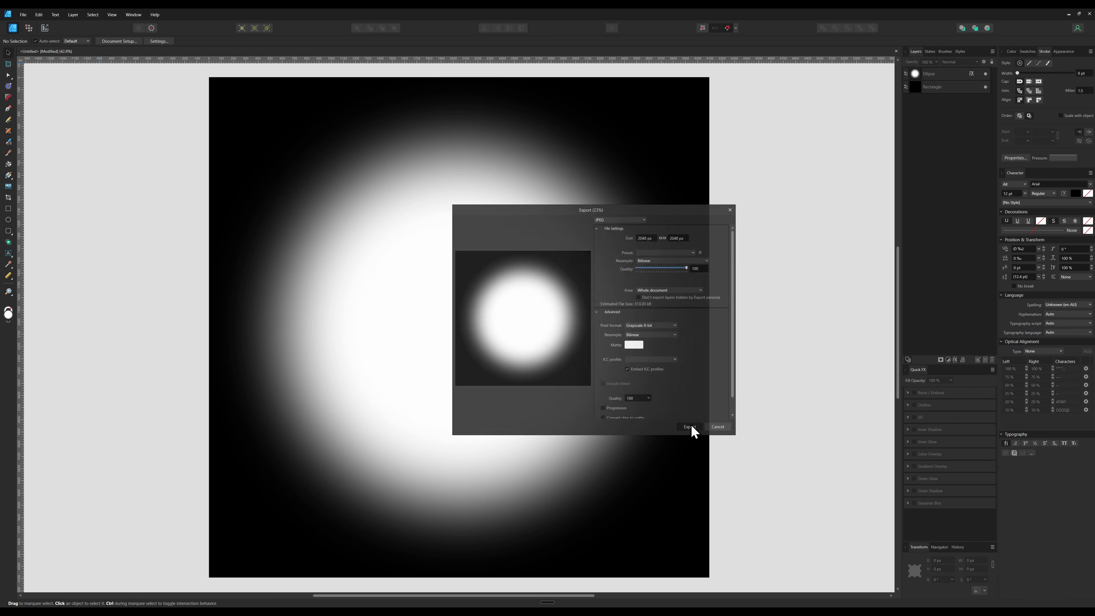
left_click(690, 426)
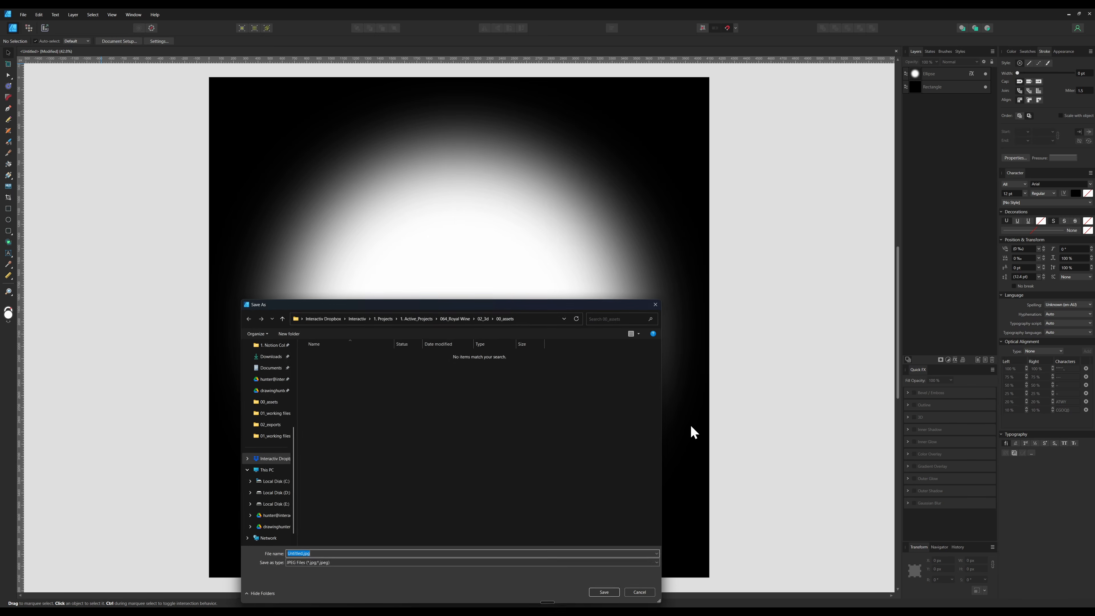
Step: Try the project's 01_design/02_exports folder as the save location for the exported image
left_click(452, 319)
double_click(345, 368)
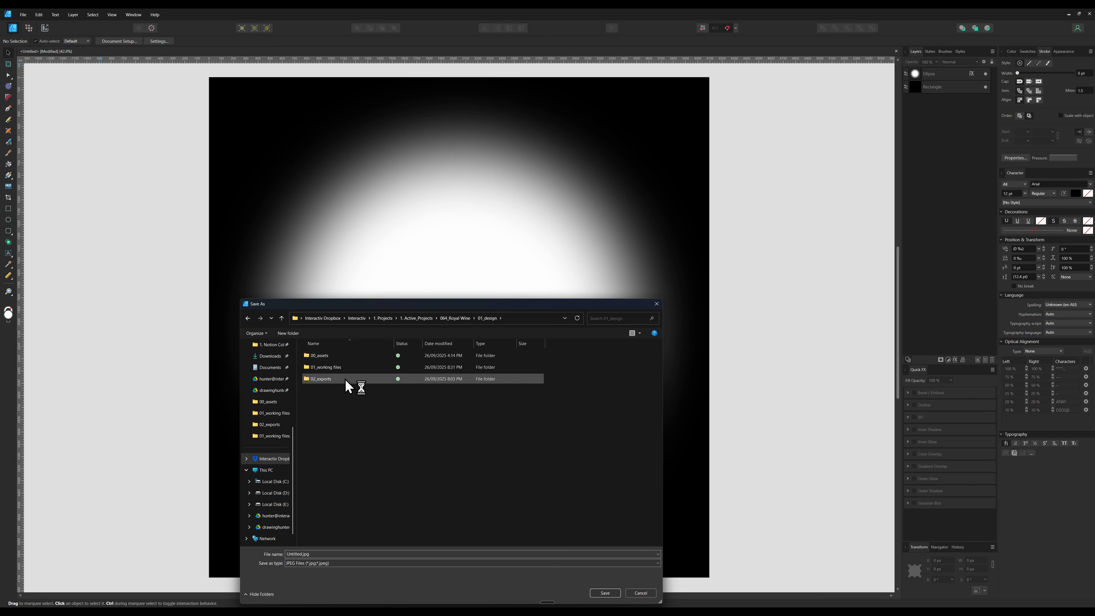
double_click(344, 379)
left_click(293, 554)
left_click(300, 553)
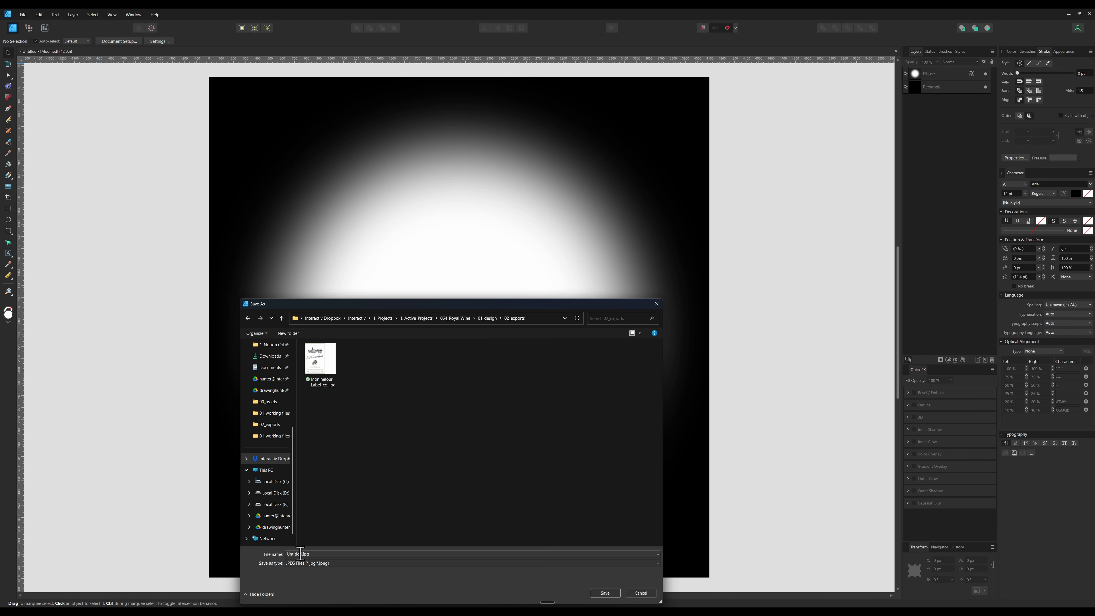
Step: Save the exported image as circle-gradient.jpg in the project's 02_3d/00_assets folder
left_click(457, 318)
double_click(336, 381)
double_click(338, 356)
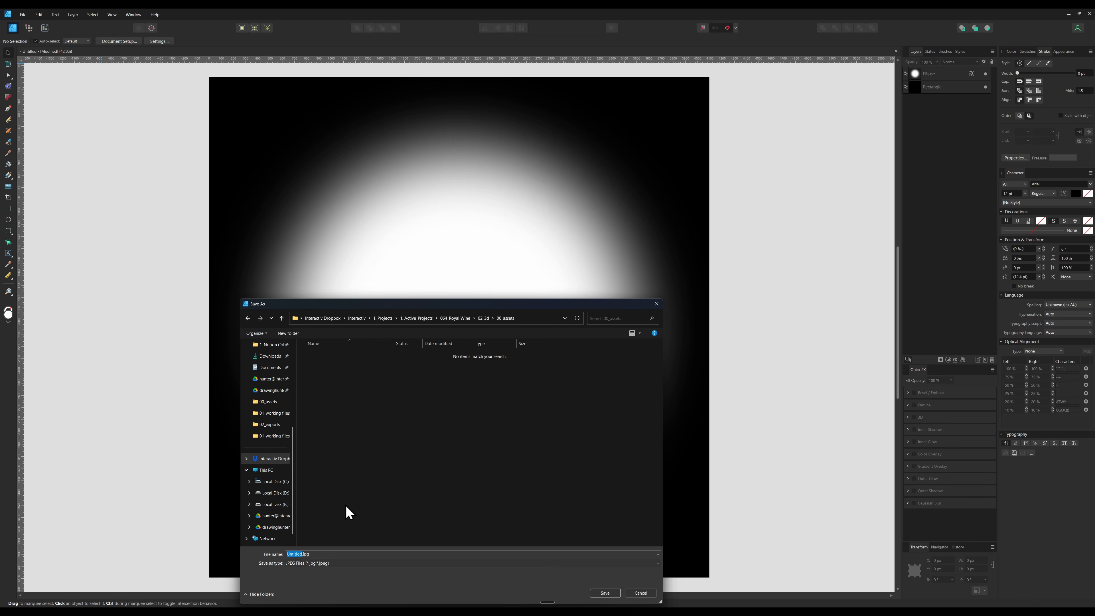
type("circle")
type("gradient")
key("Return")
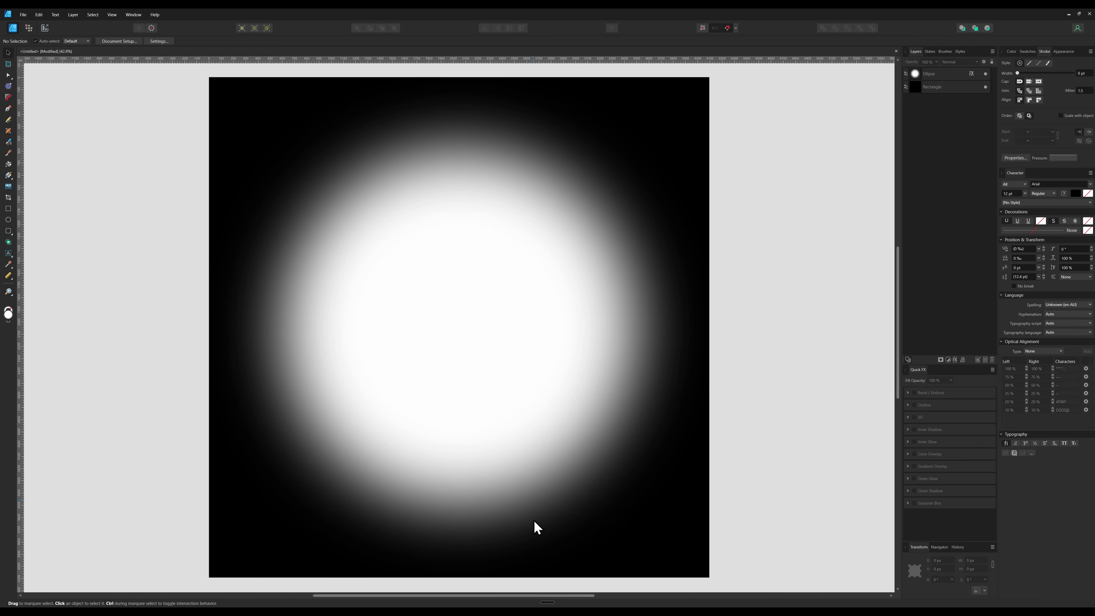
Step: Switch to Blender and add circle-gradient.jpg as an image texture feeding the area light's Emission colour
key("alt+Tab")
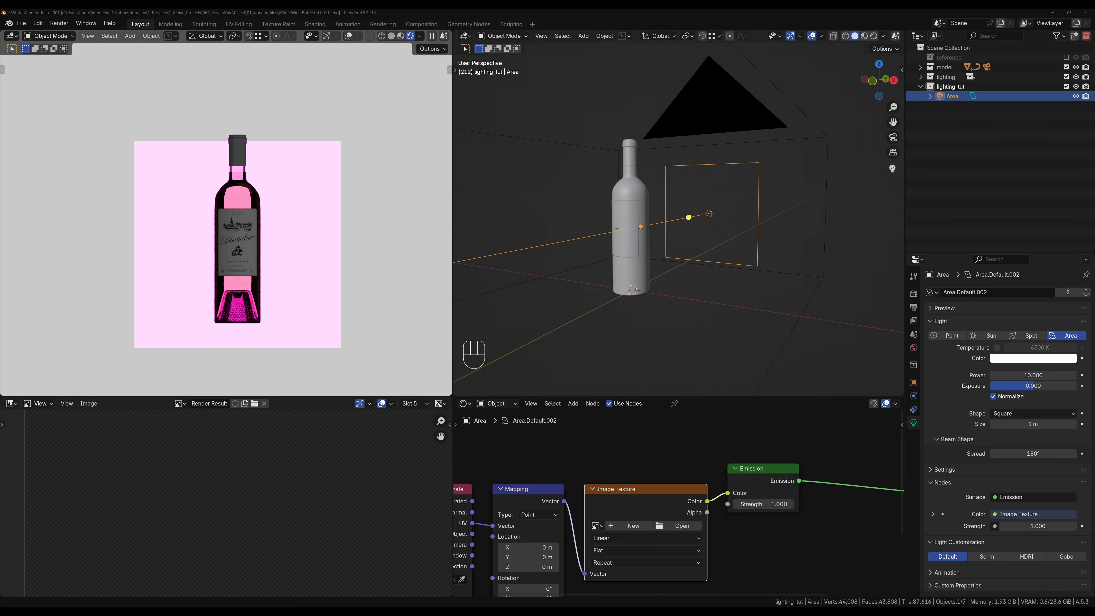
left_click_drag(955, 399, 671, 415)
middle_click_drag(608, 536, 590, 426)
left_click_drag(546, 532, 690, 457)
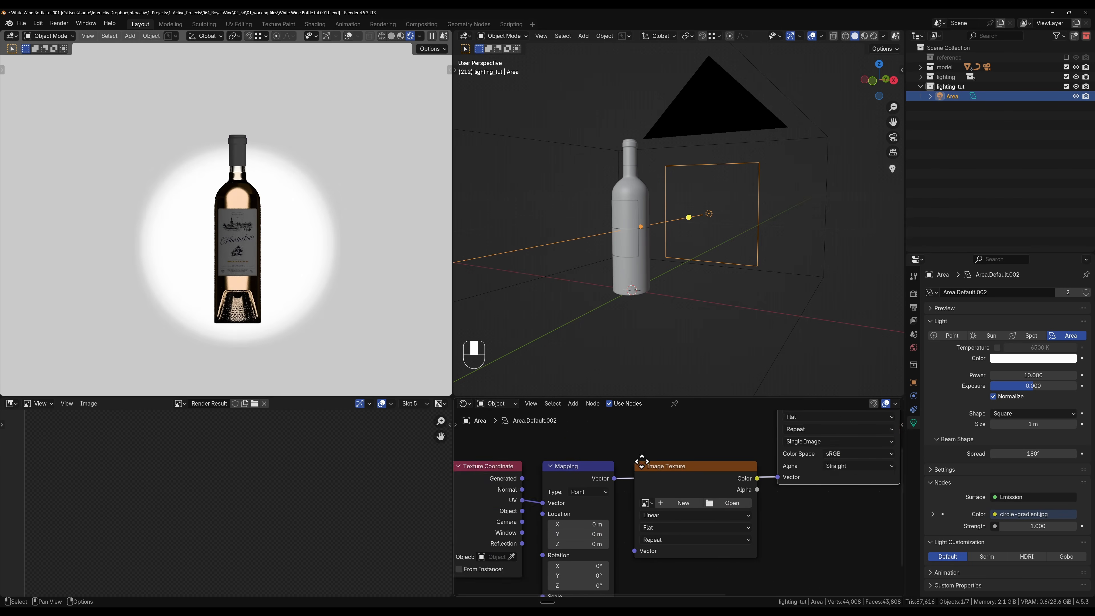
scroll(554, 504, "down", 2)
middle_click_drag(745, 451, 647, 454)
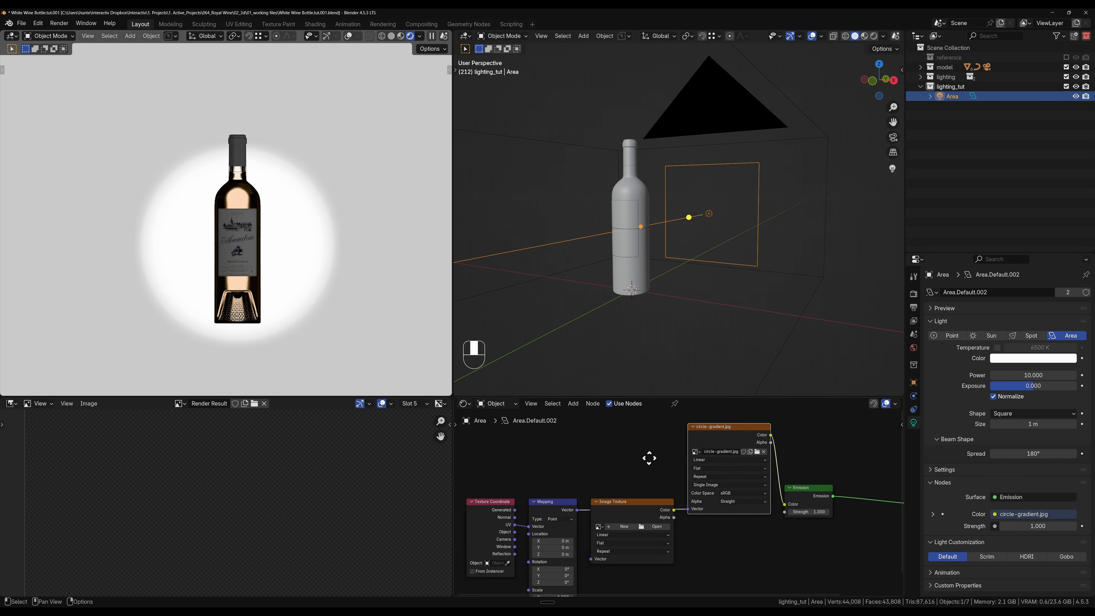
Step: Try the Non-Color colour space on the circle-gradient.jpg texture and return it to sRGB
left_click(744, 494)
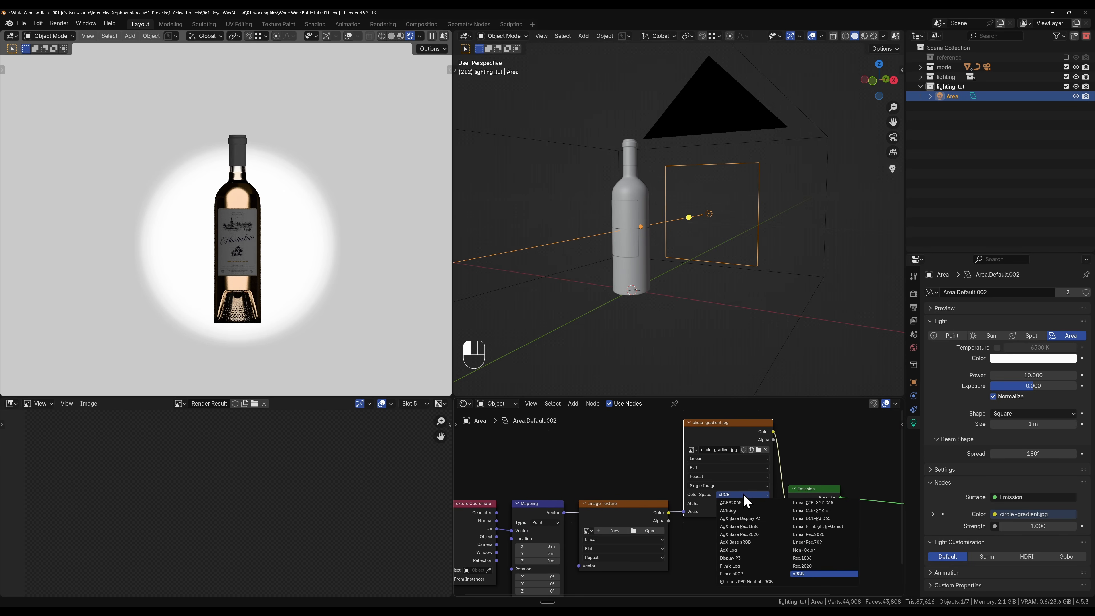
left_click(805, 550)
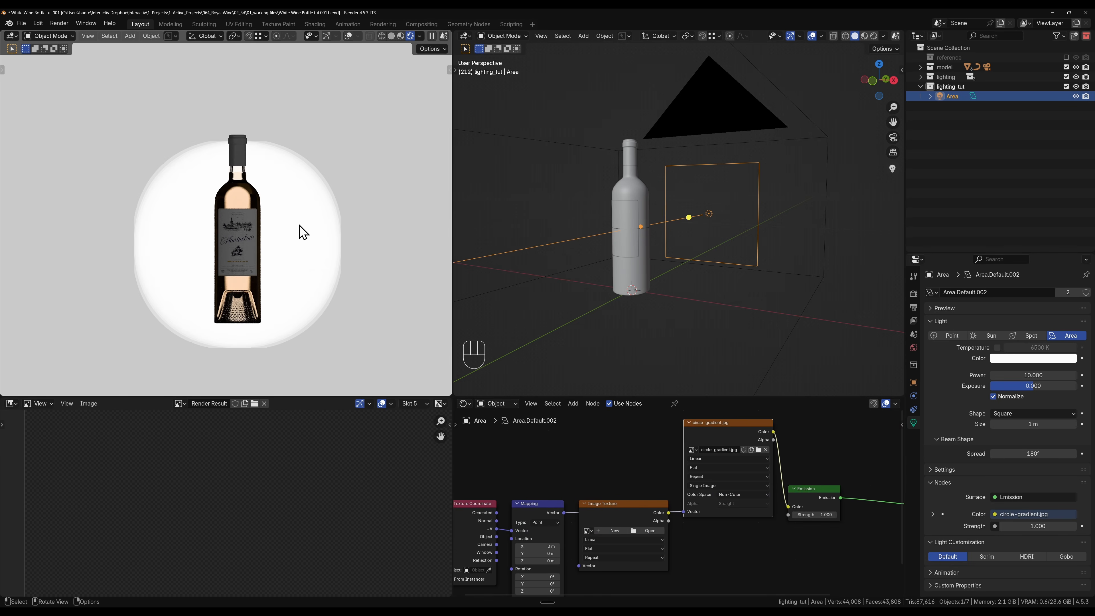
left_click(728, 495)
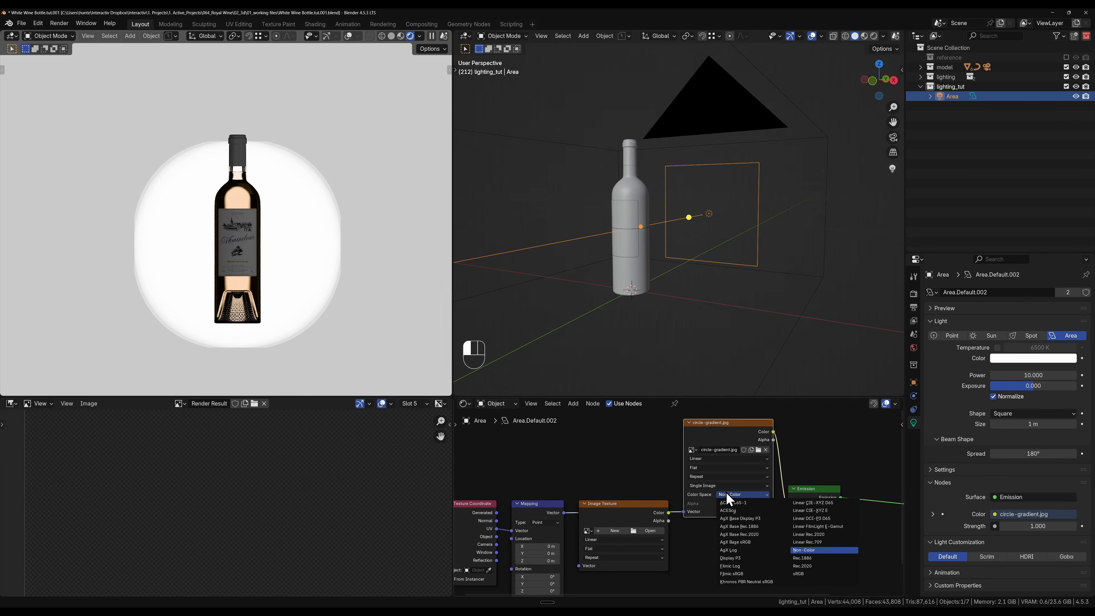
left_click(814, 574)
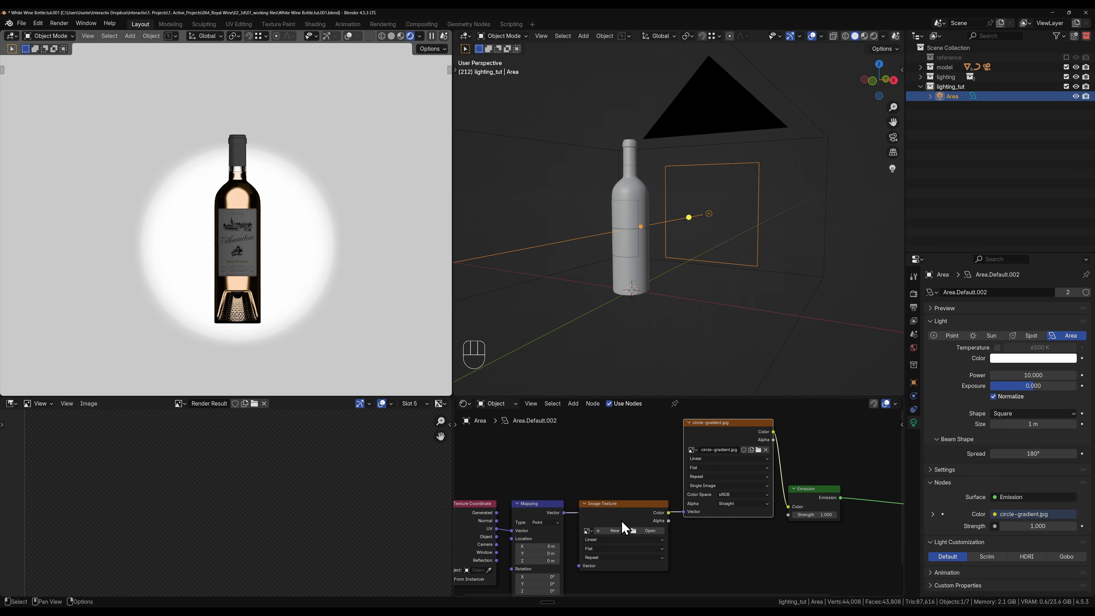
Step: Delete the empty Image Texture node and put the circle-gradient.jpg node in its place, fed by the Mapping node
left_click_drag(623, 526, 631, 558, "alt")
key("x")
left_click_drag(725, 426, 639, 476)
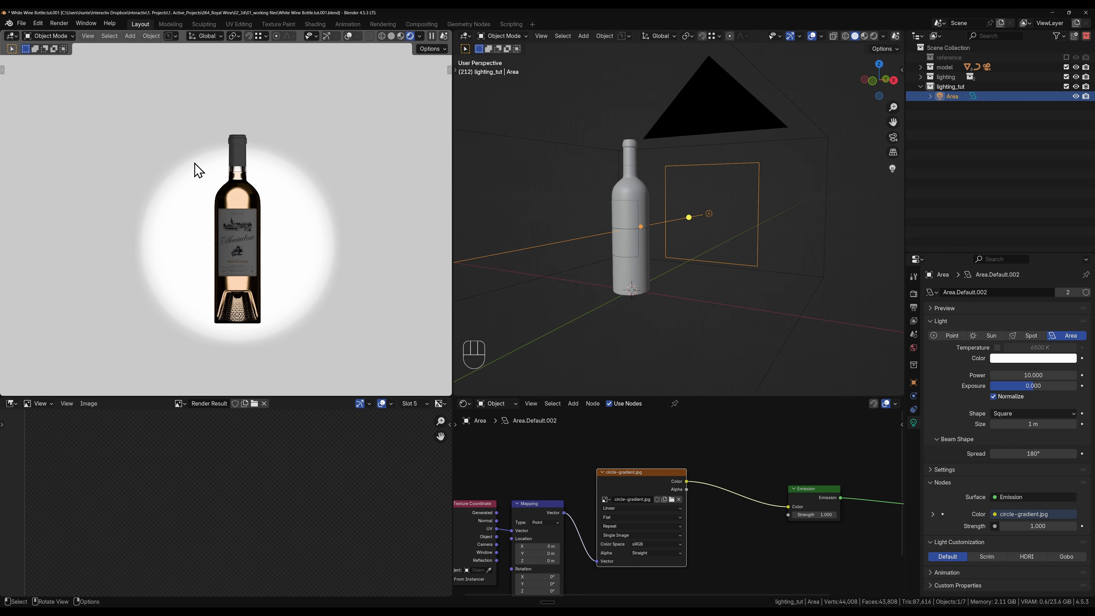
Step: Insert an RGB Curves node between the circle-gradient.jpg texture and the Emission node
middle_click_drag(765, 552, 714, 528, "shift")
key("shift+a")
left_click(677, 427)
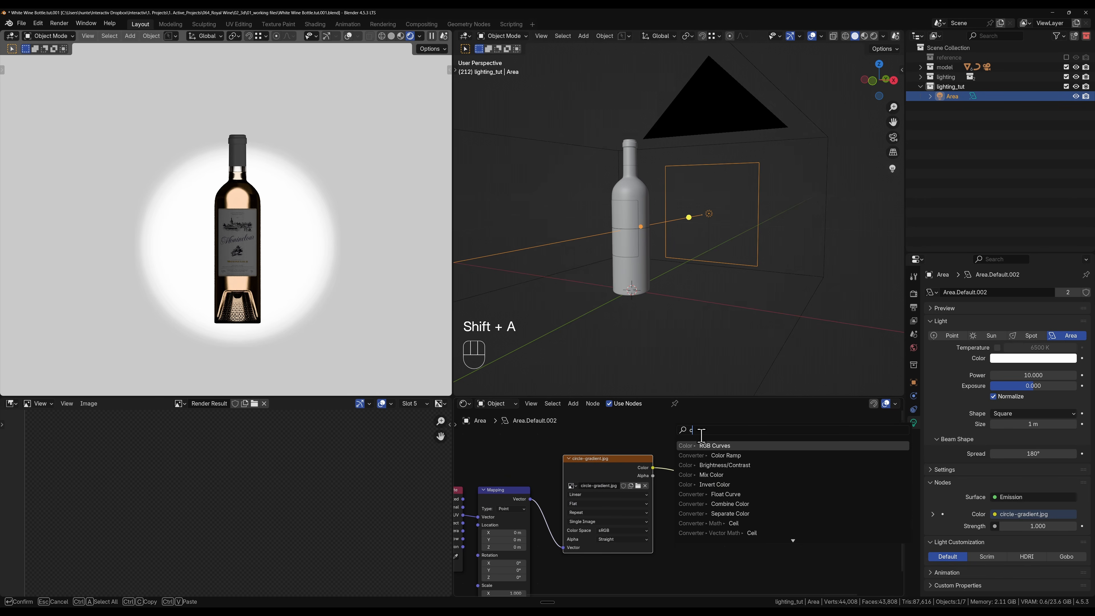
left_click(702, 447)
left_click(673, 461)
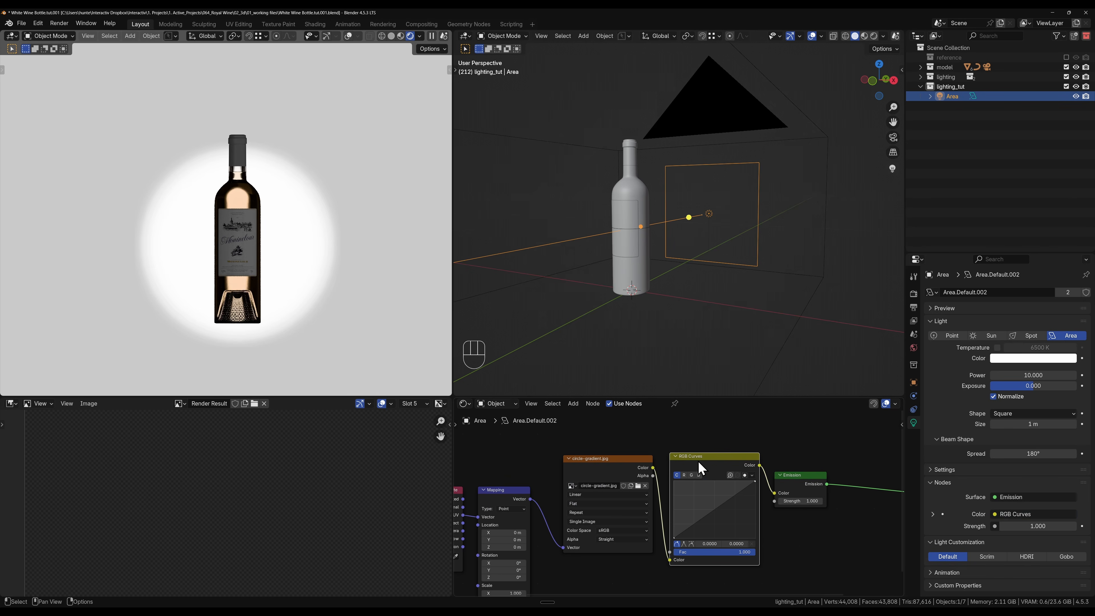
Step: Delete the RGB Curves node and reconnect the gradient texture's colour to the Emission colour
left_click_drag(727, 510, 711, 509)
key("x")
left_click_drag(653, 467, 774, 493)
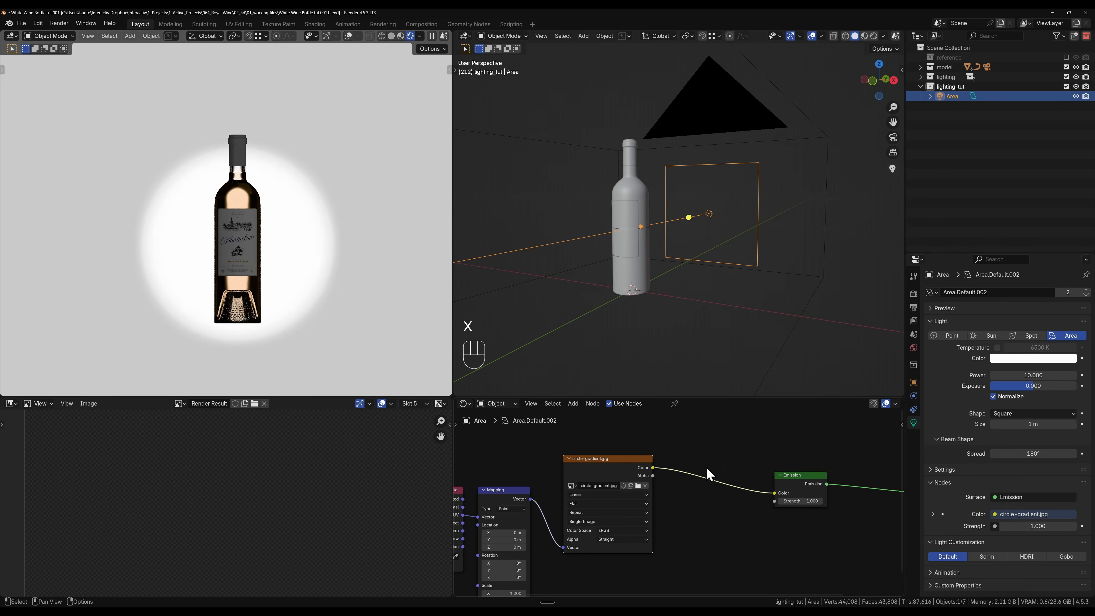
Step: Scale the area light up by about 1.1 and move it about -0.12 m along Y
middle_click_drag(696, 449, 796, 421)
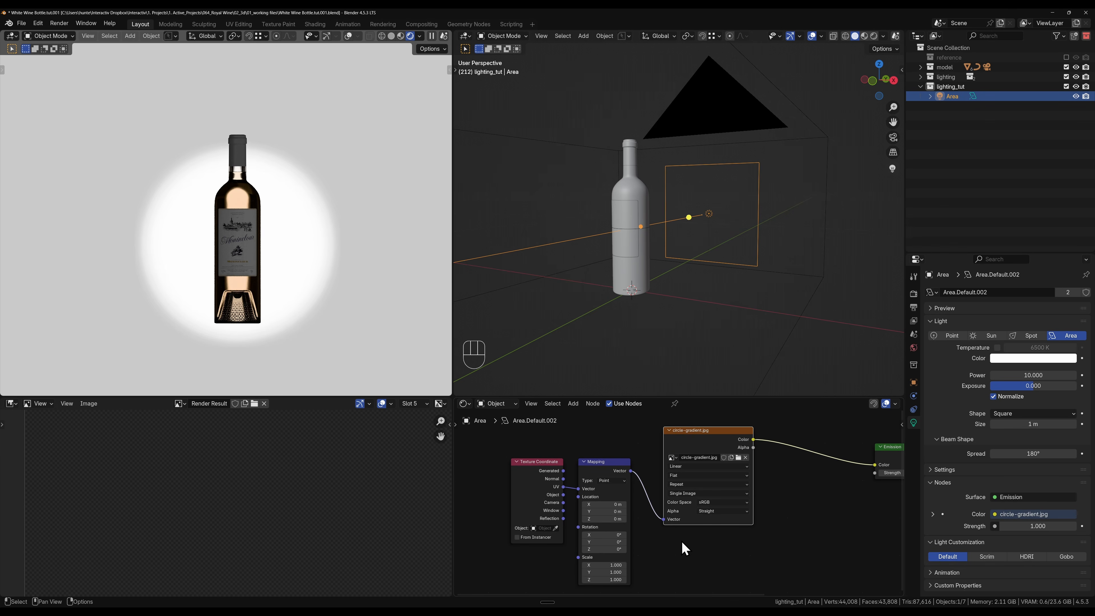
scroll(682, 540, "up", 1)
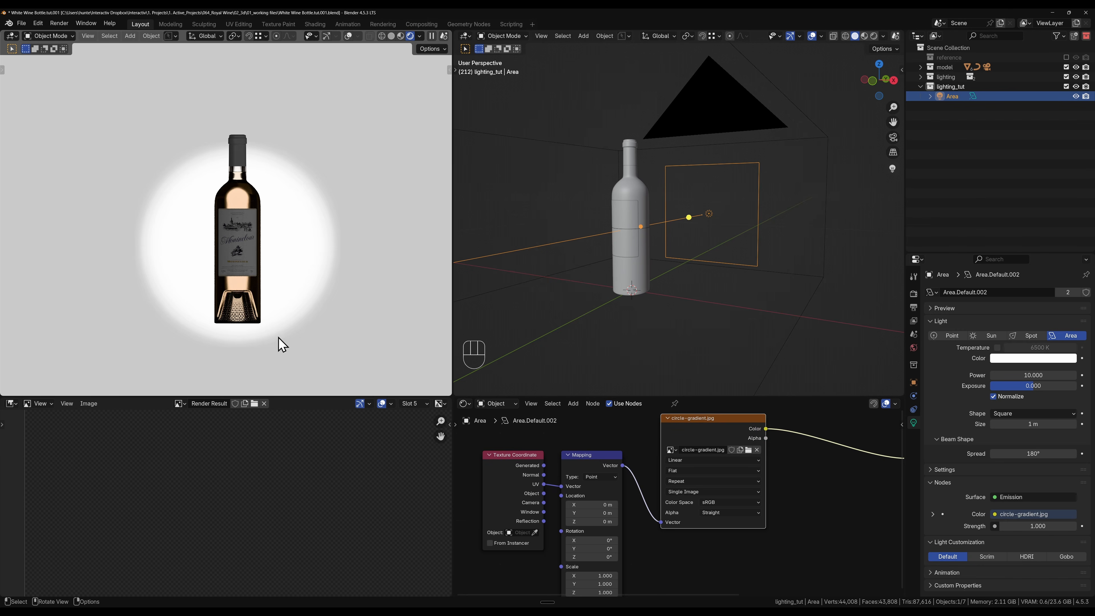
key("s")
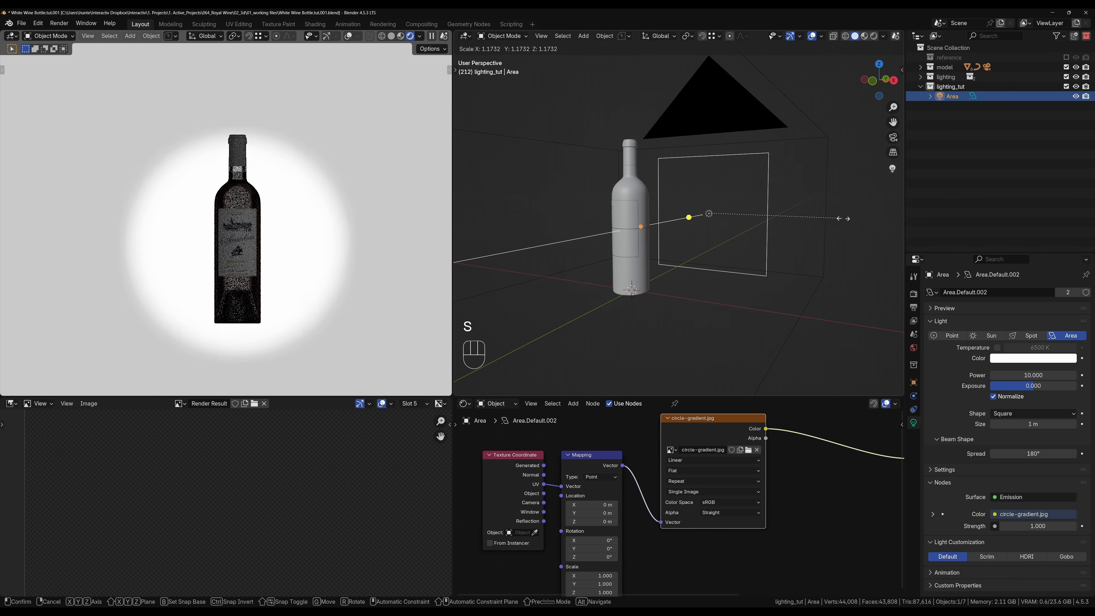
left_click(833, 217)
key("g")
key("x")
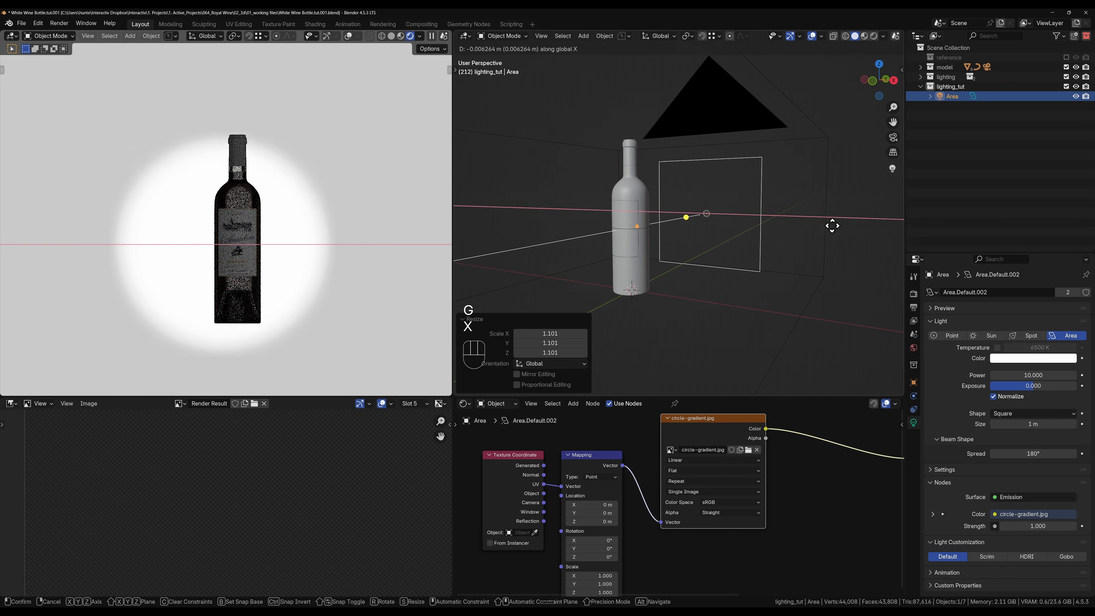
key("g")
key("y")
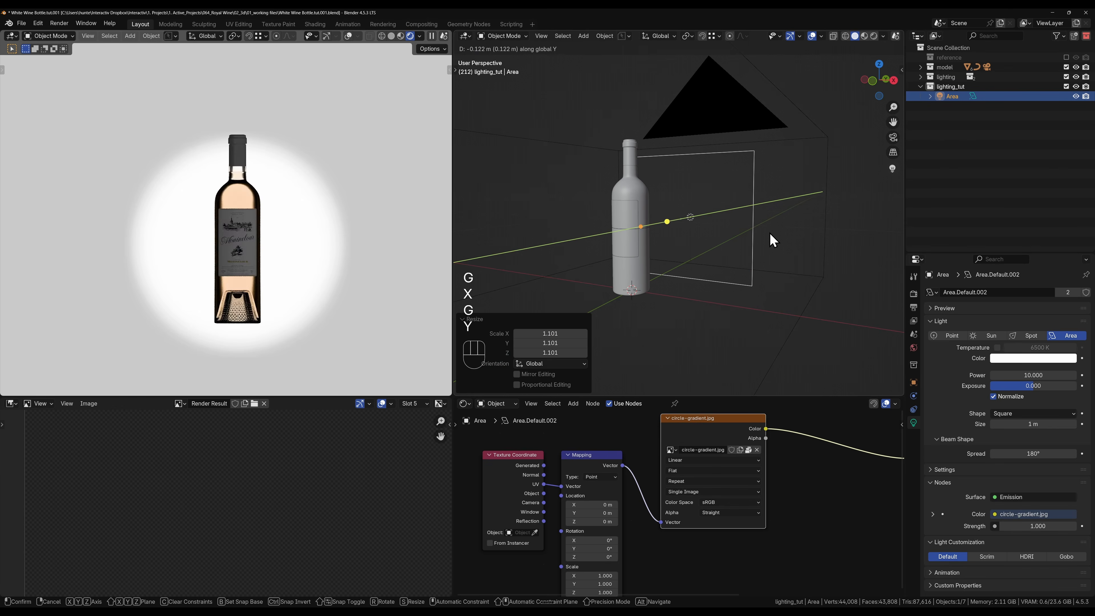
left_click(770, 248)
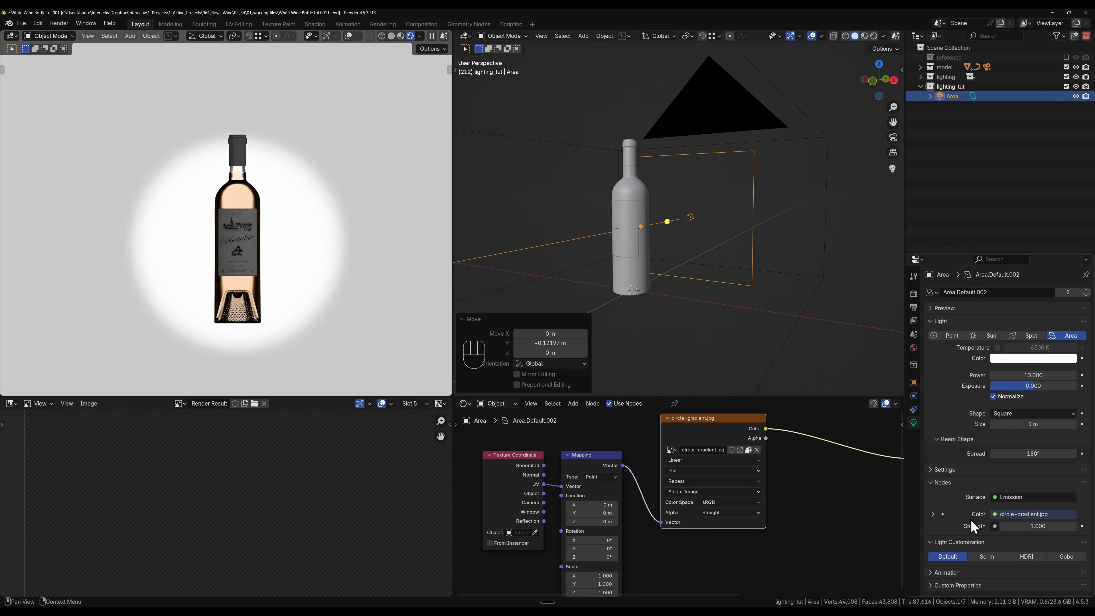
Step: Switch the area light's customization to HDRI and choose the soft round gradient texture
left_click(1025, 556)
scroll(939, 436, "down", 3)
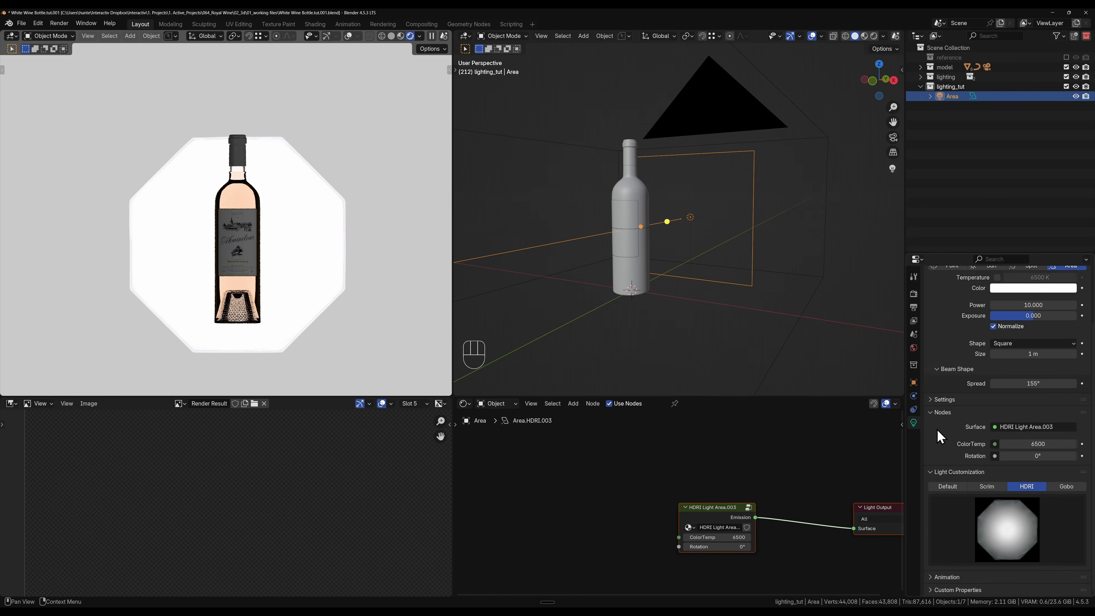
left_click(995, 536)
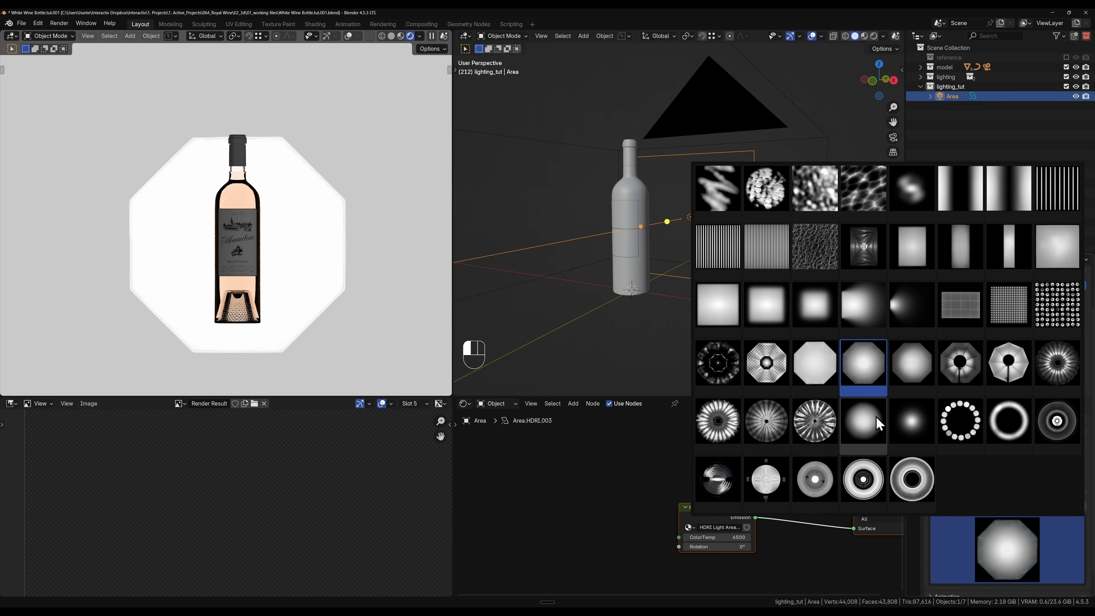
left_click(862, 426)
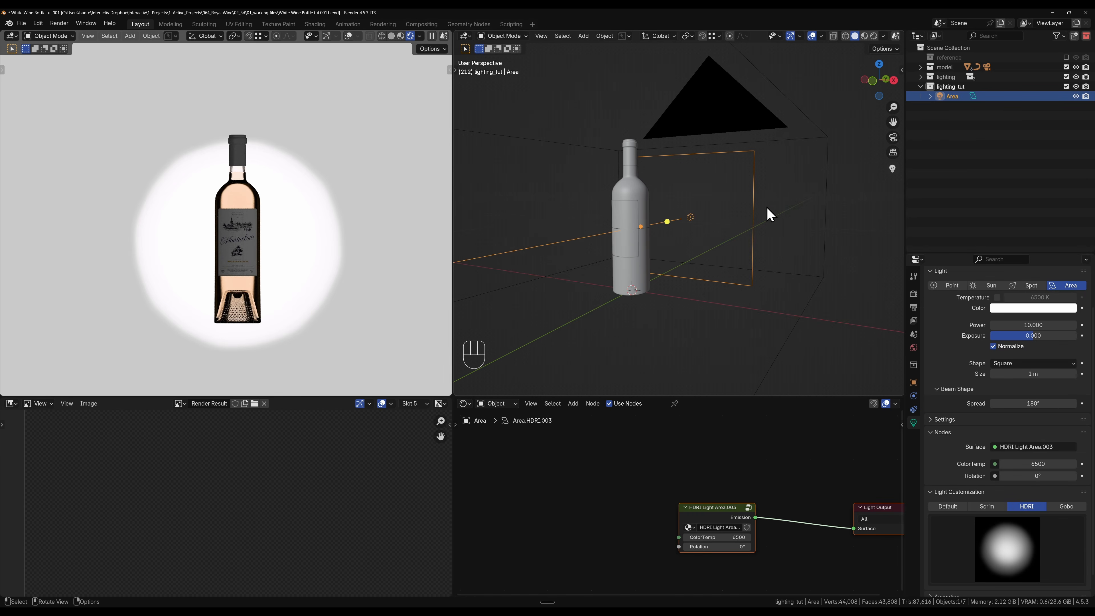
Step: Move the area light about 0.044 m along X and about -0.1 m along Y
key("g")
key("x")
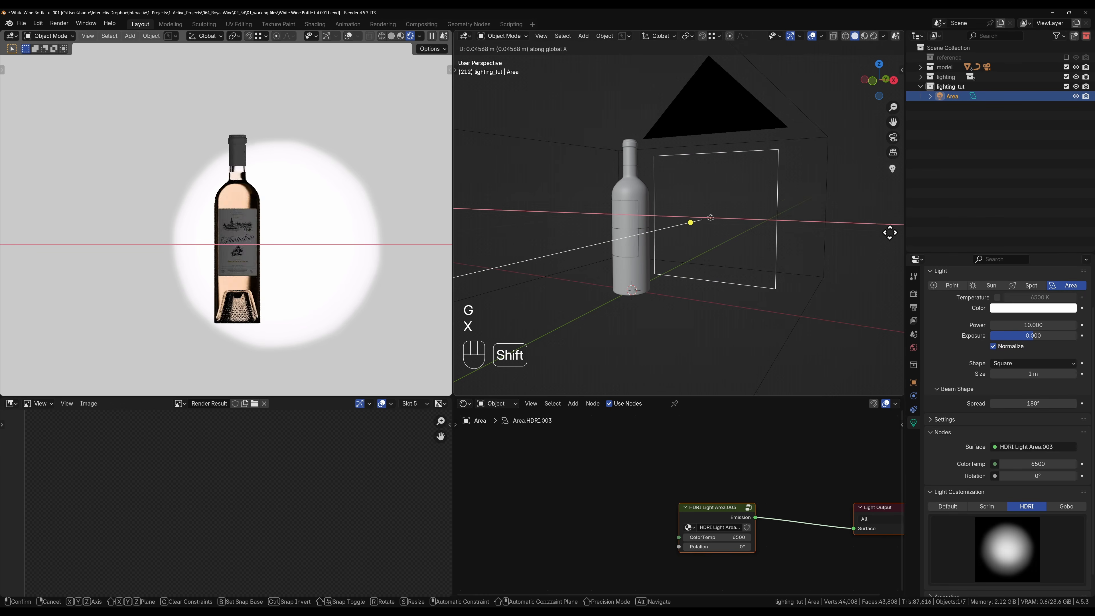
left_click(882, 237)
key("g")
key("y")
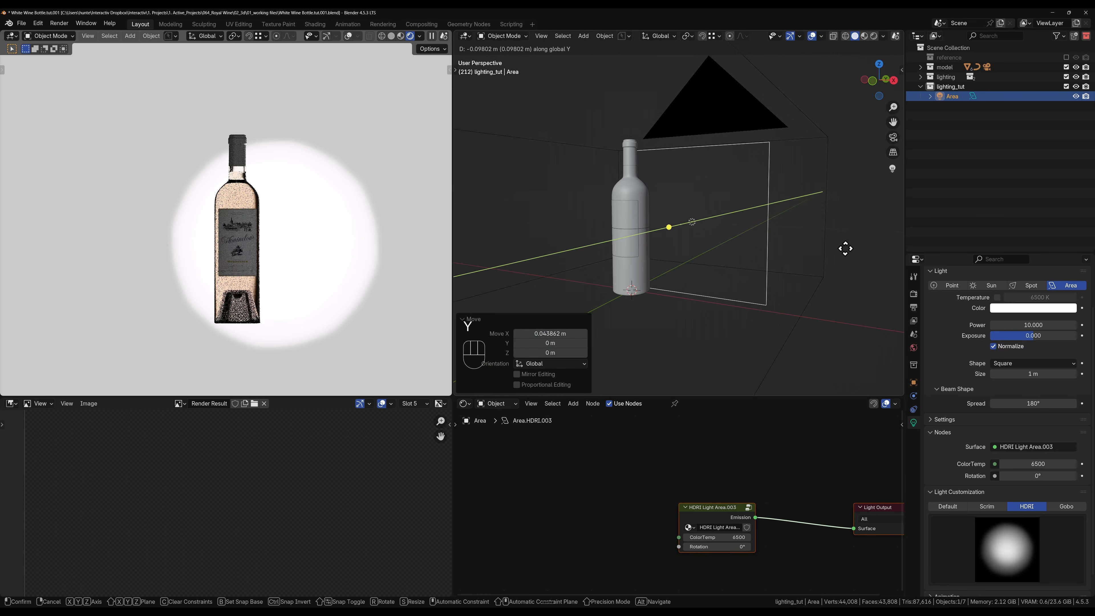
left_click(843, 248)
Step: Change the light's HDRI texture to the smaller, tighter round glow and set its power to 4
left_click(1033, 544)
left_click(912, 423)
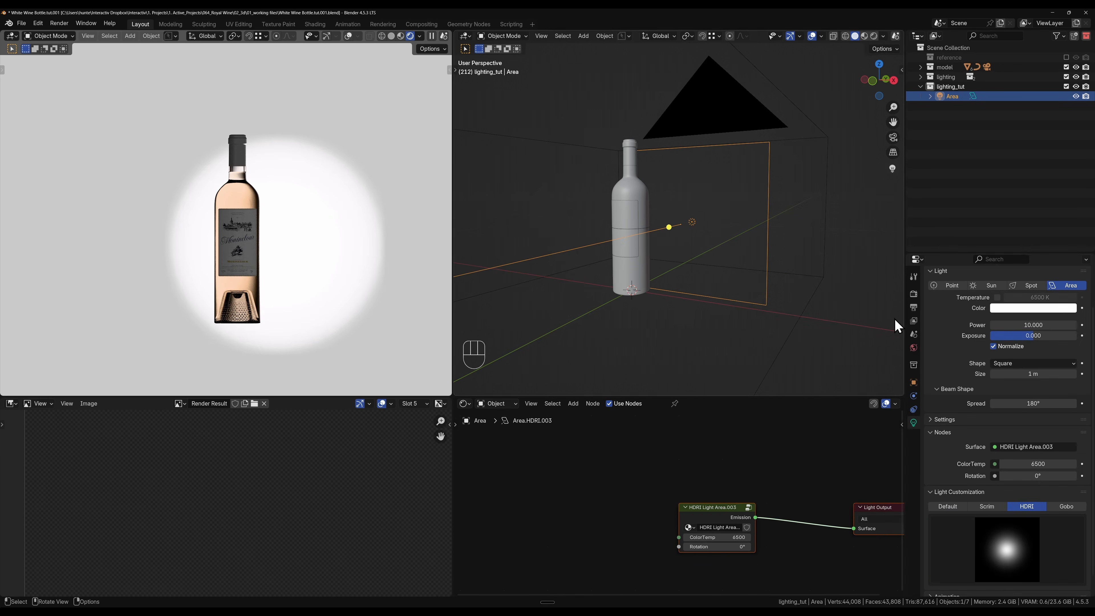
left_click(1029, 324)
type("4")
key("Return")
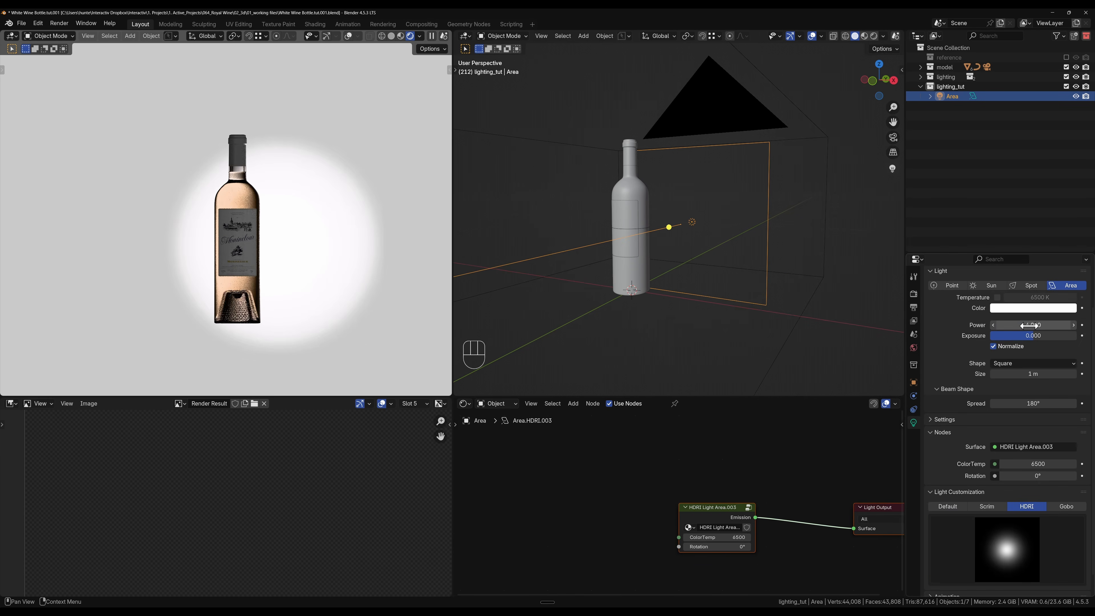
Step: Try a power of 3 on the area light, inspect the bottle render, and return the power to 4
left_click(1034, 324)
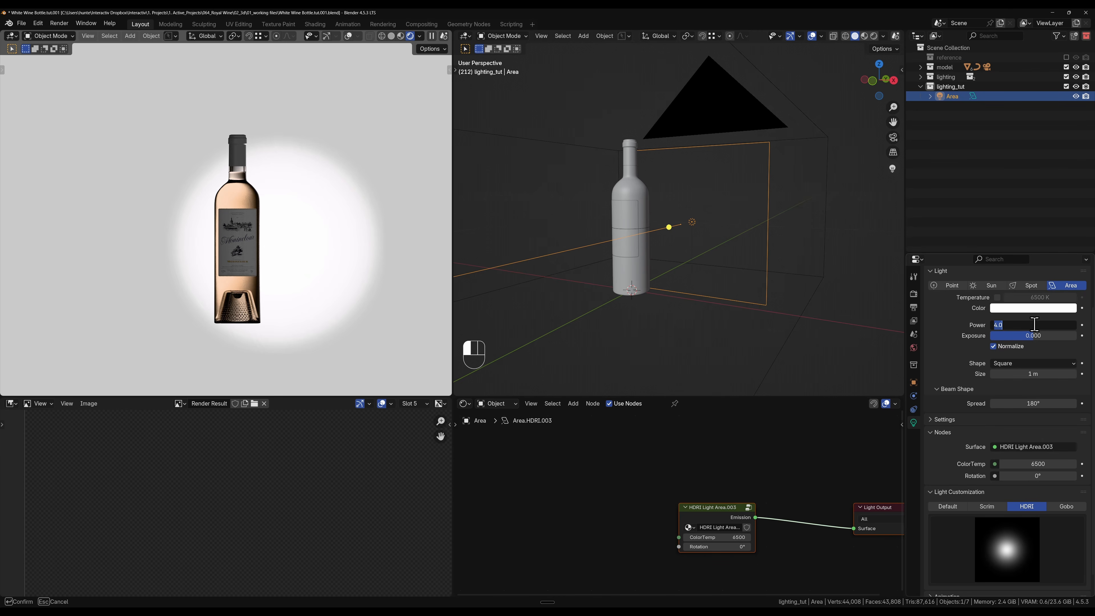
type("3")
key("Return")
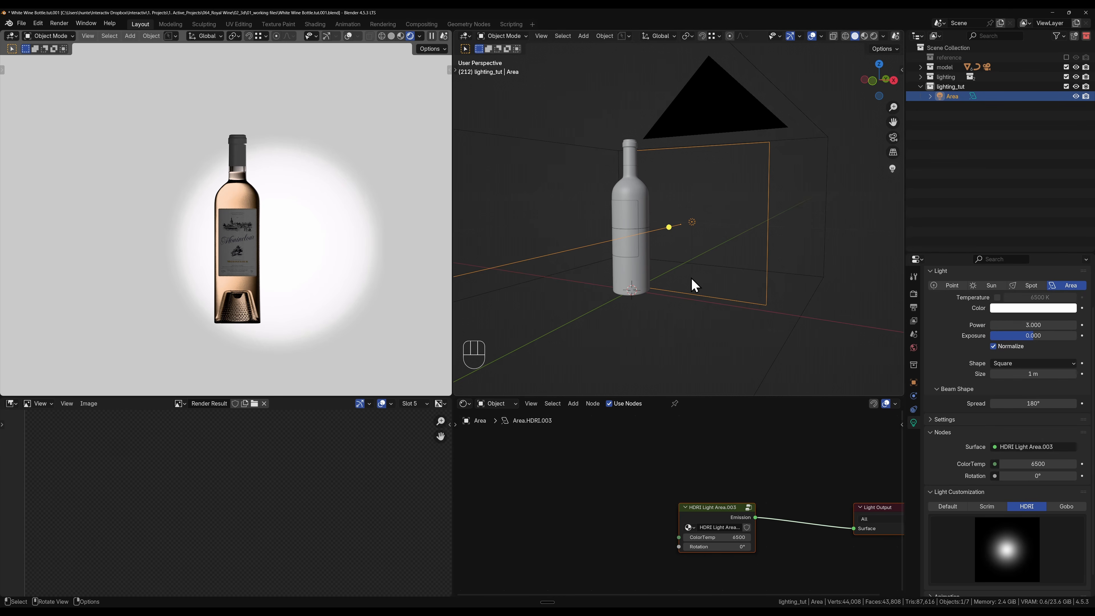
scroll(292, 248, "up", 3)
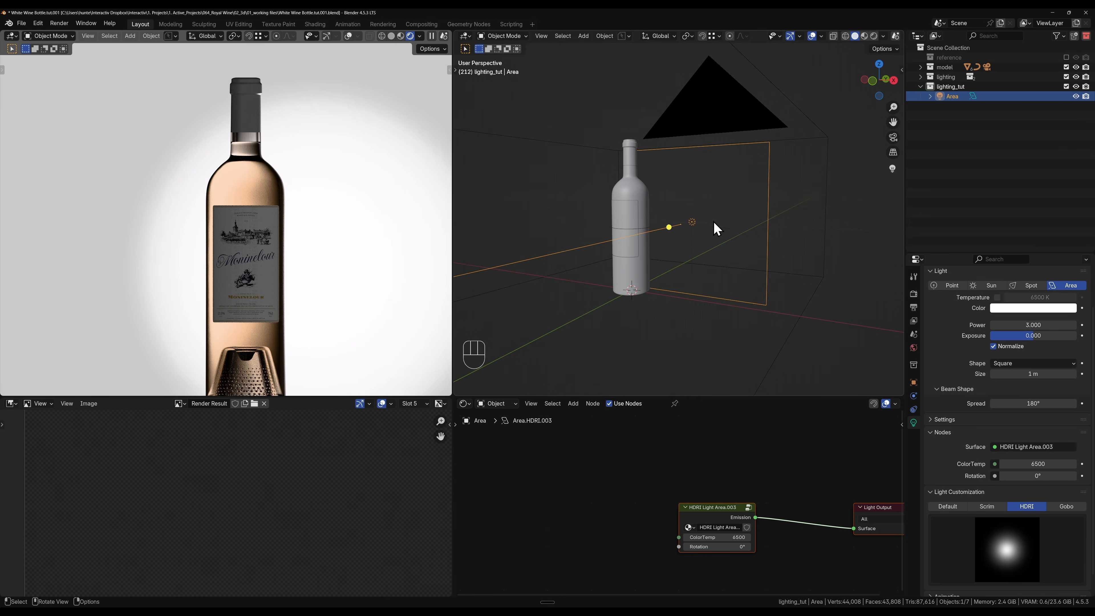
scroll(716, 229, "down", 3)
left_click(789, 181)
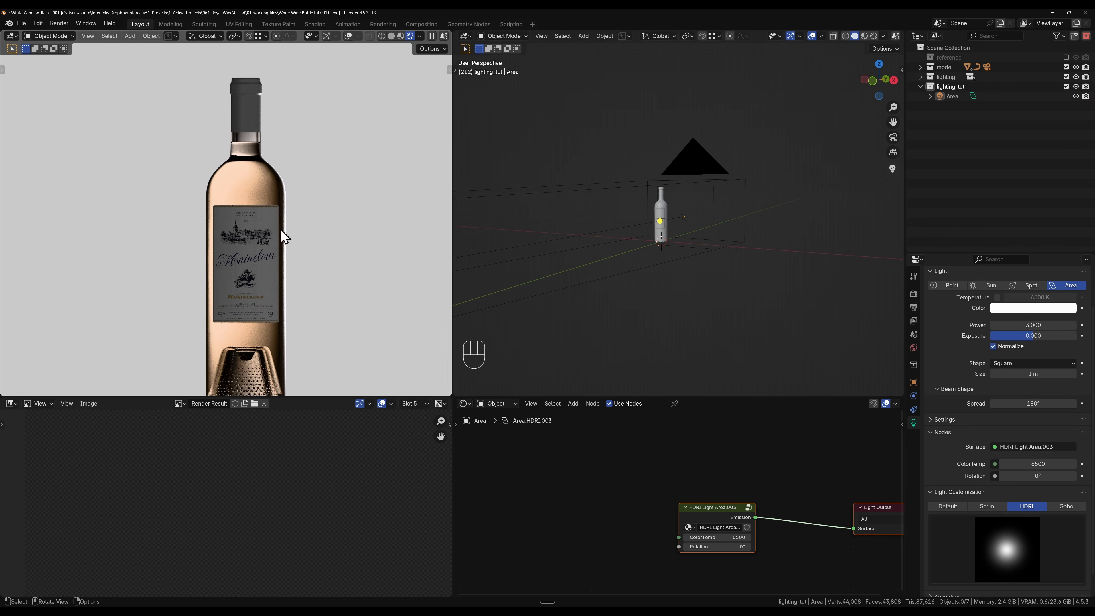
left_click(711, 219)
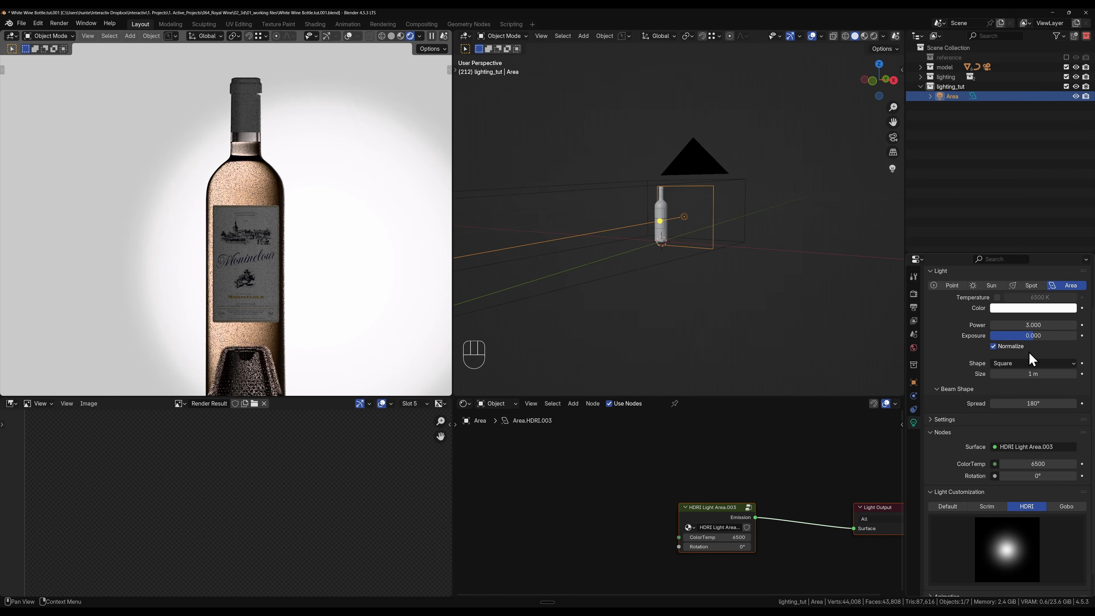
left_click(1035, 325)
type("4")
key("Return")
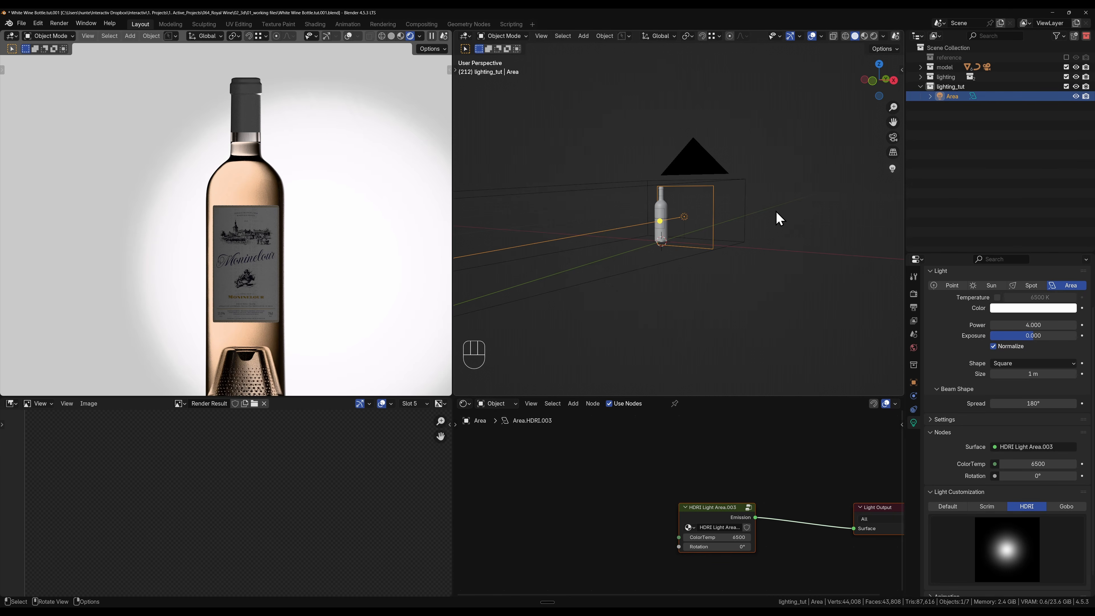
Step: Raise the area light about 0.10 m along Z while checking the bottle's neck and shoulders
left_click(764, 345)
scroll(257, 147, "up", 5)
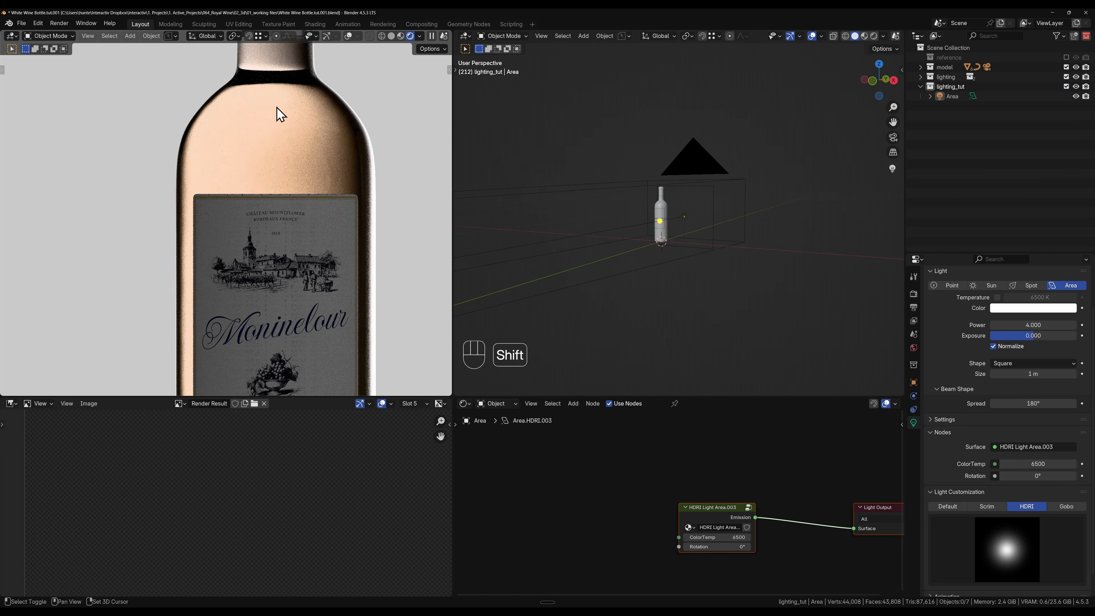
middle_click_drag(277, 108, 260, 253, "shift")
left_click(682, 216)
key("g")
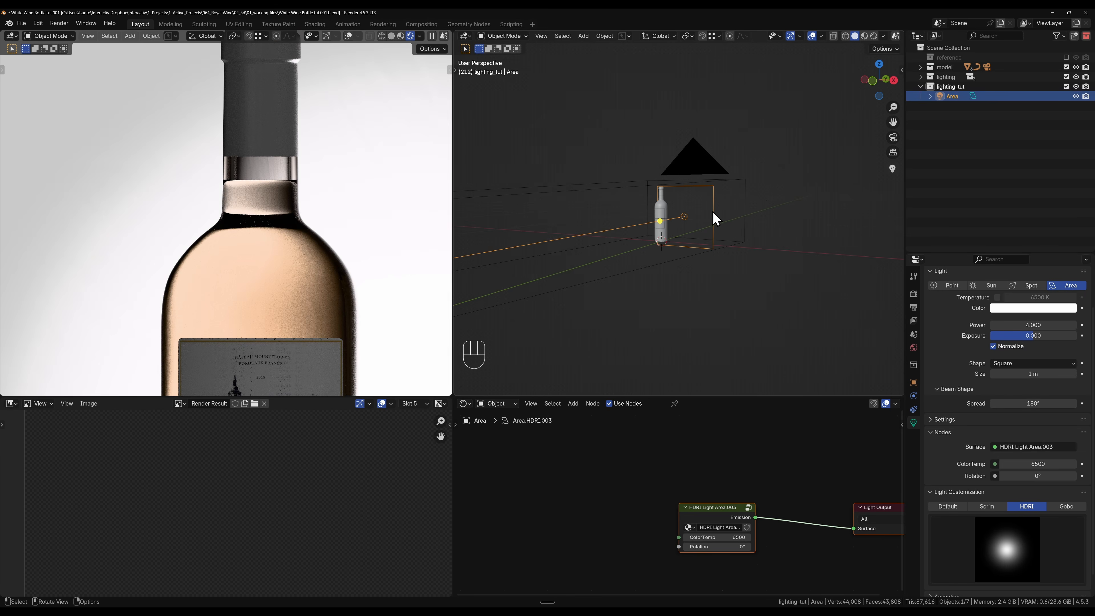
key("z")
left_click(750, 168)
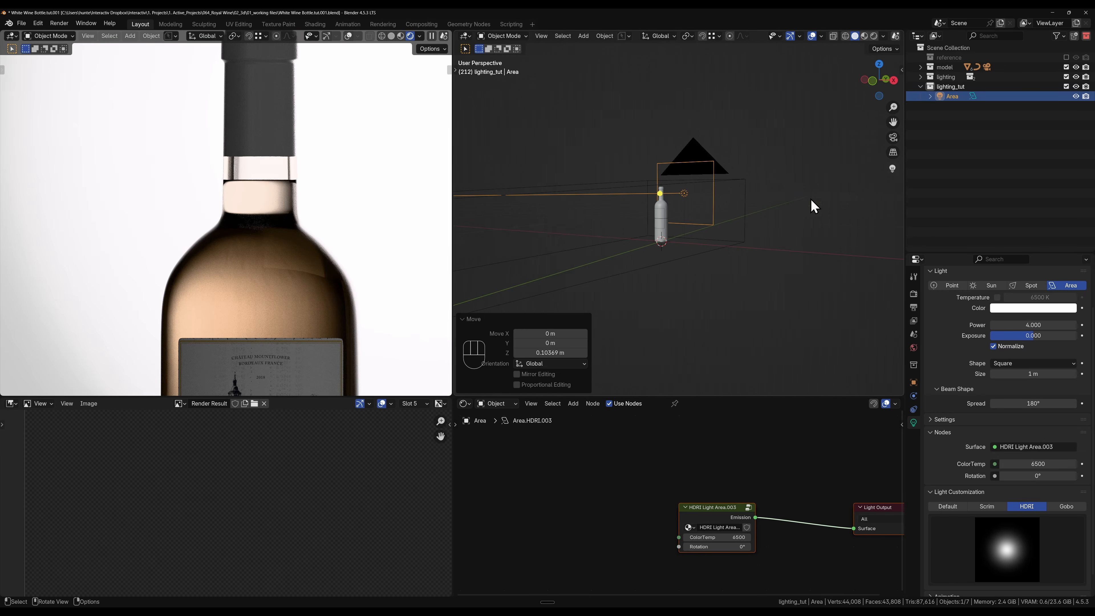
Step: Lower the area light along Z by about 0.079 m and by a further 0.023 m
scroll(811, 199, "down", 1)
middle_click_drag(741, 211, 791, 168, "shift")
key("g")
key("z")
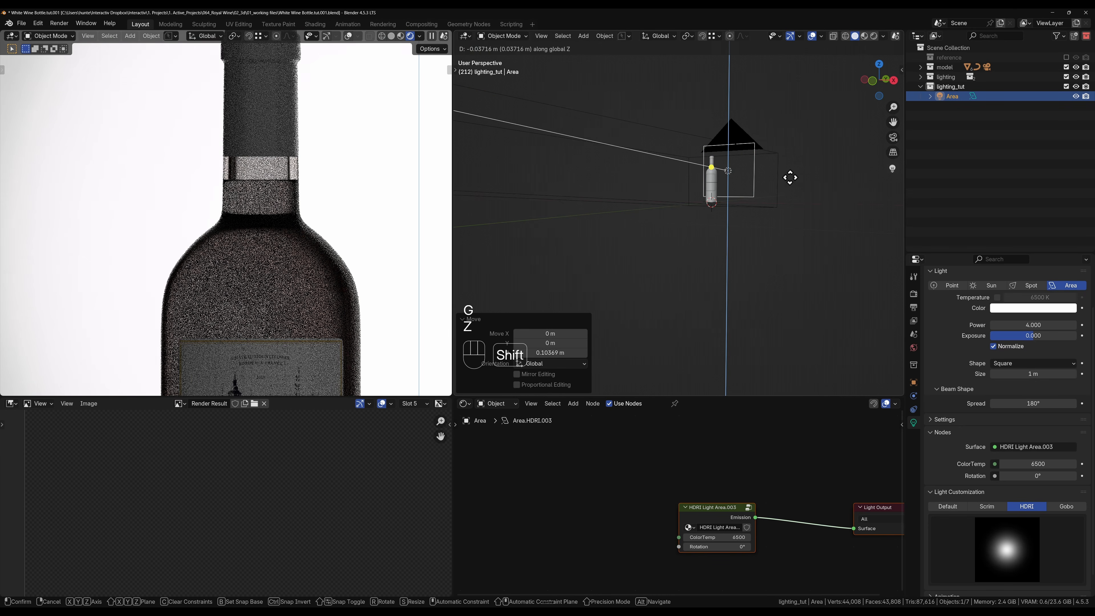
left_click(758, 262, "shift")
scroll(340, 242, "down", 3)
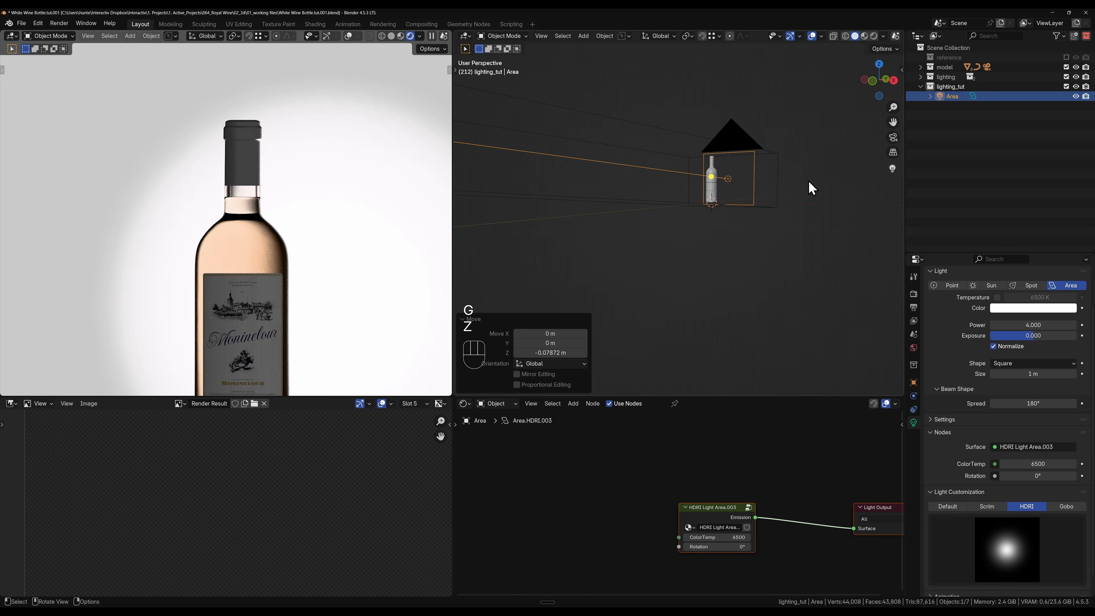
key("g")
key("z")
left_click(810, 176, "shift")
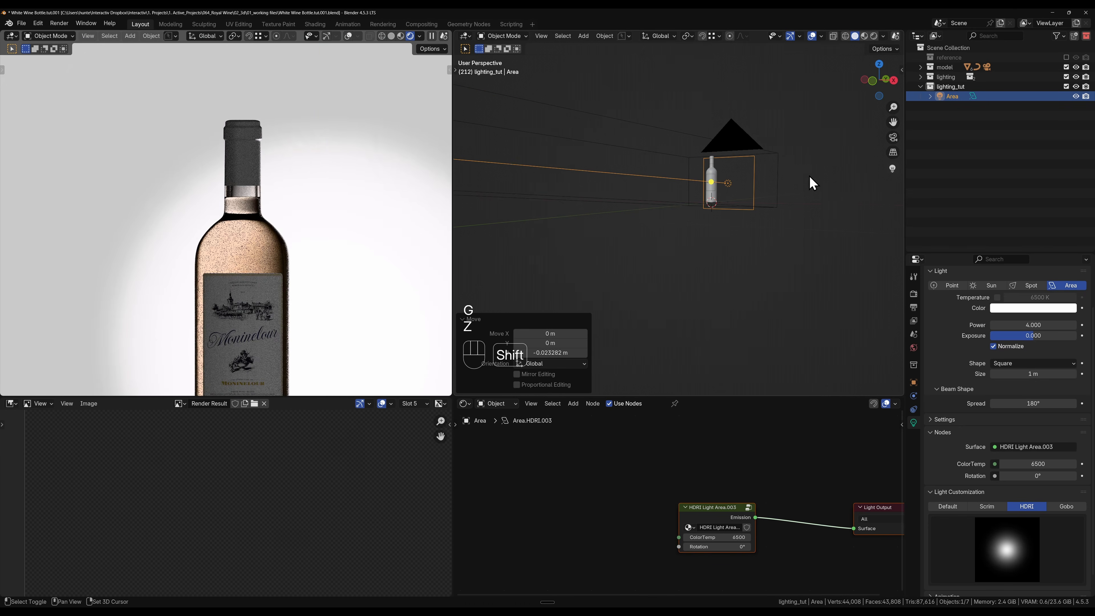
Step: Nudge the area light up about 0.006 m along Z and narrow it to about 0.86 along X
scroll(215, 200, "up", 4)
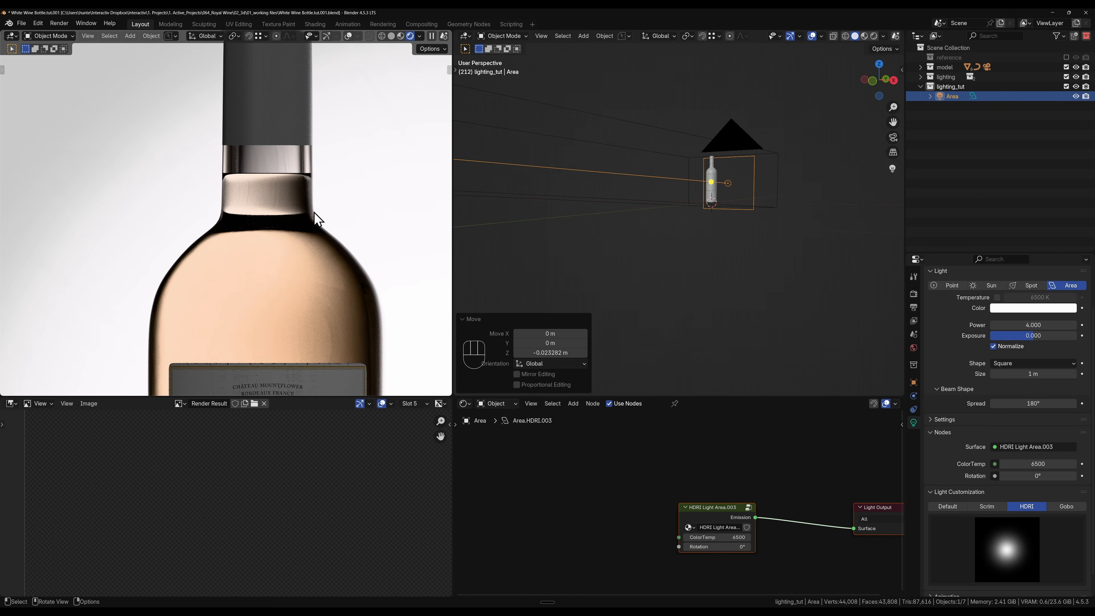
scroll(311, 211, "down", 5)
middle_click_drag(293, 203, 294, 158, "shift")
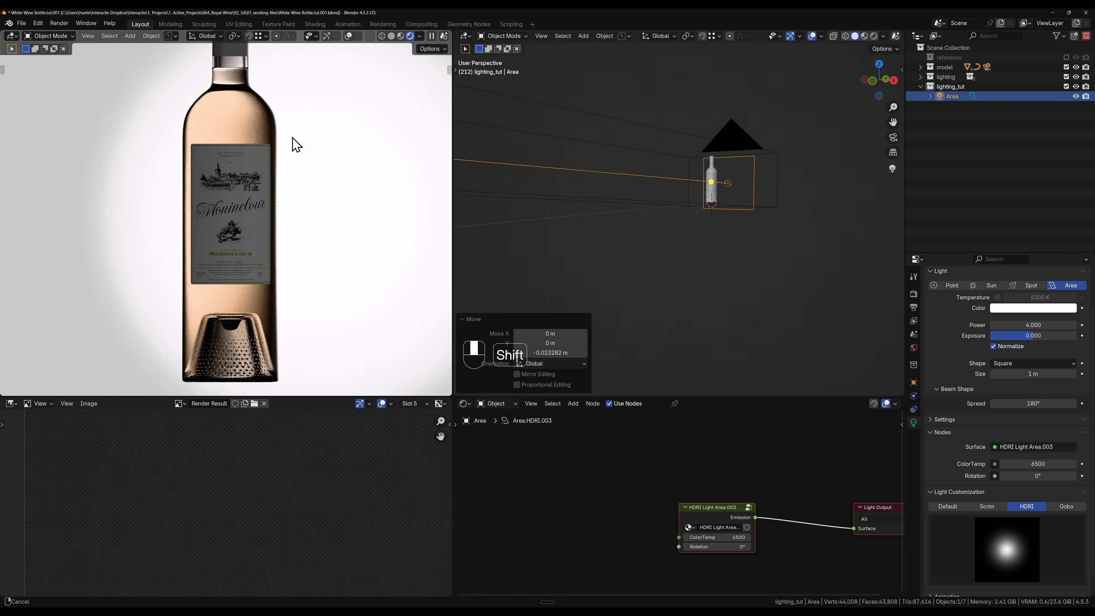
key("g")
key("z")
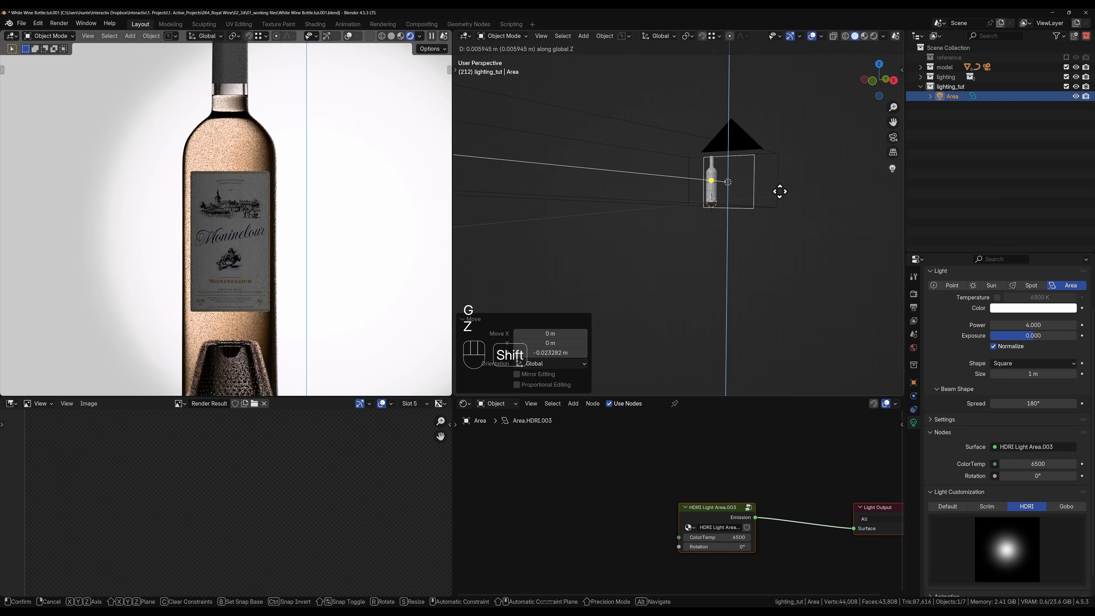
key("s")
key("x")
right_click(783, 192)
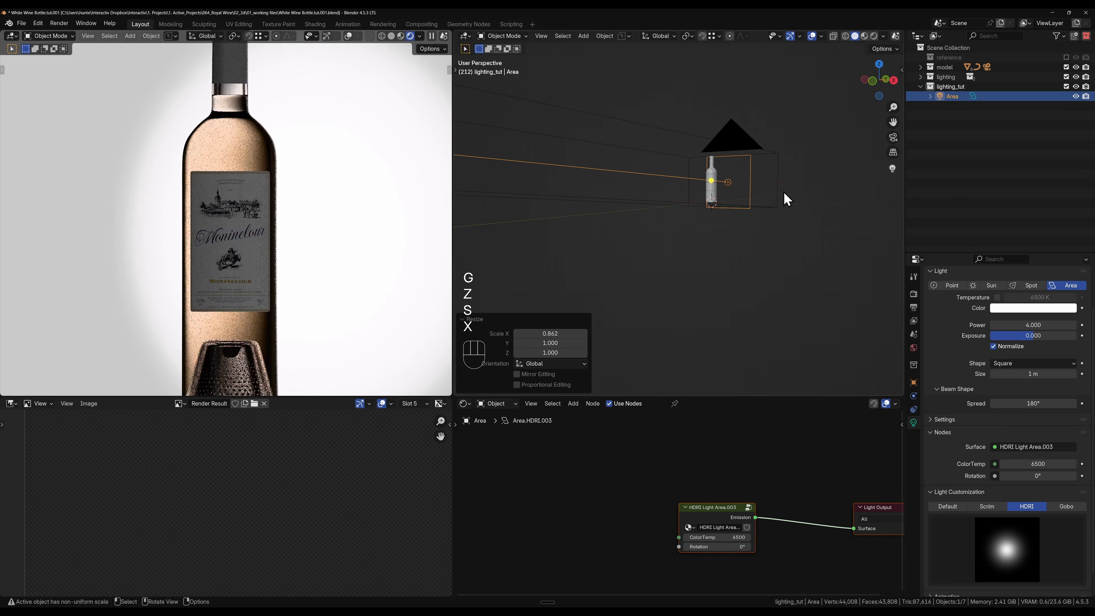
Step: Shift the area light about 0.006 m along X
key("g")
key("x")
left_click(794, 190)
middle_click_drag(717, 163, 732, 181)
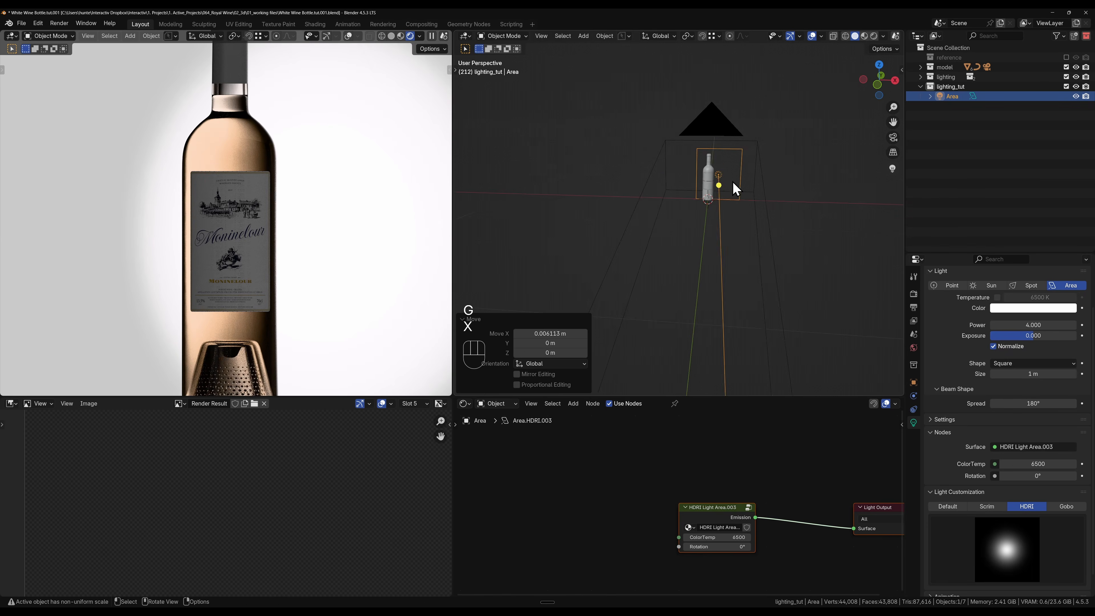
scroll(733, 183, "up", 2)
scroll(241, 191, "down", 3)
middle_click_drag(256, 190, 246, 196, "shift")
key("s")
key("x")
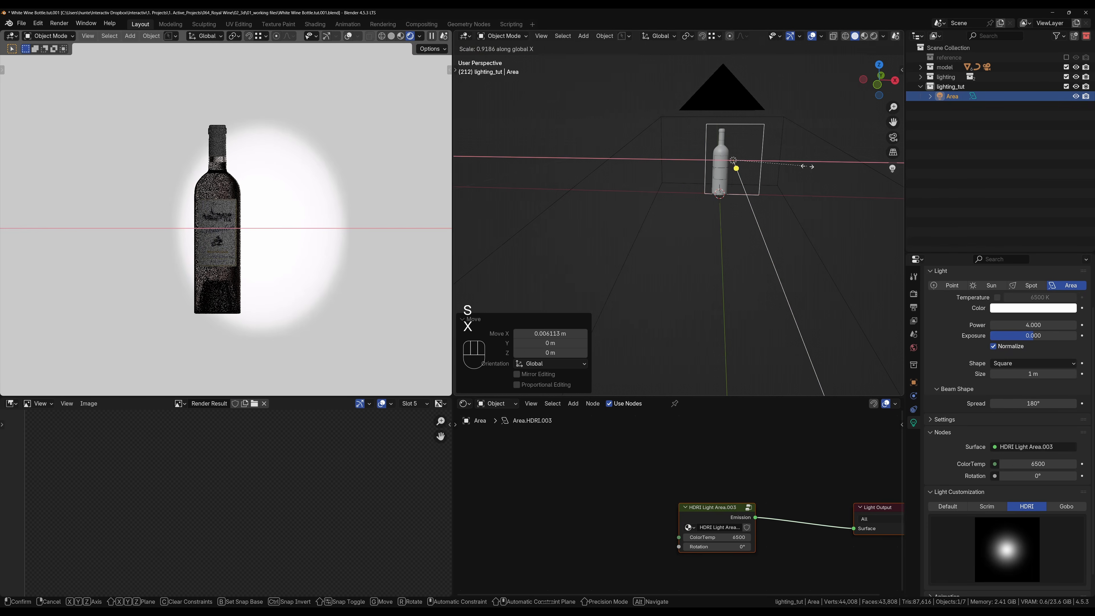
left_click(792, 176)
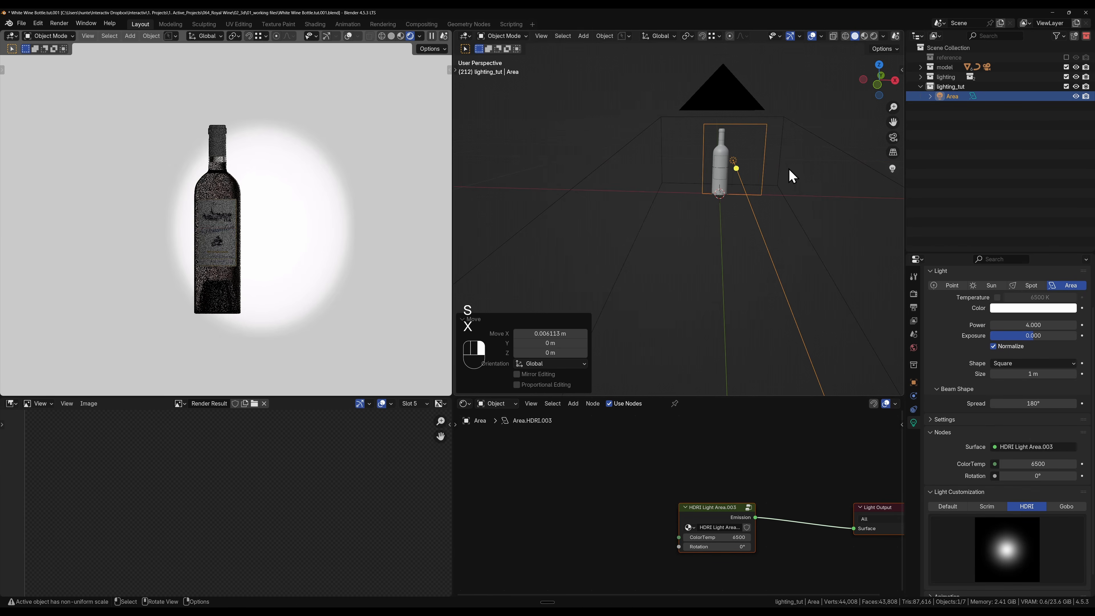
Step: Move the area light about 0.037 m along X, farther to the side of the bottle
key("g")
key("x")
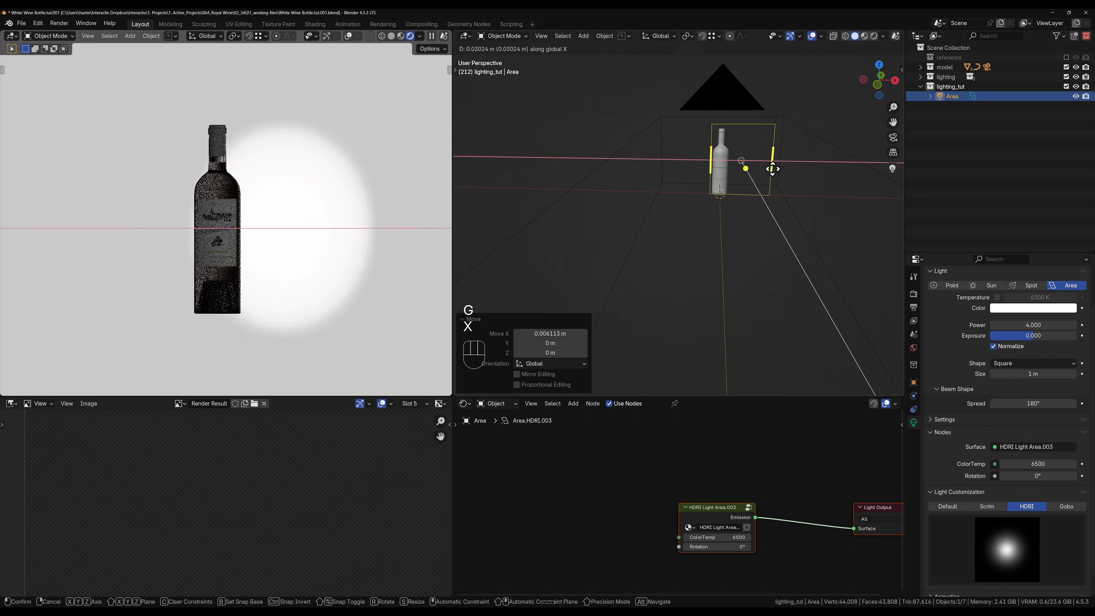
left_click(772, 168)
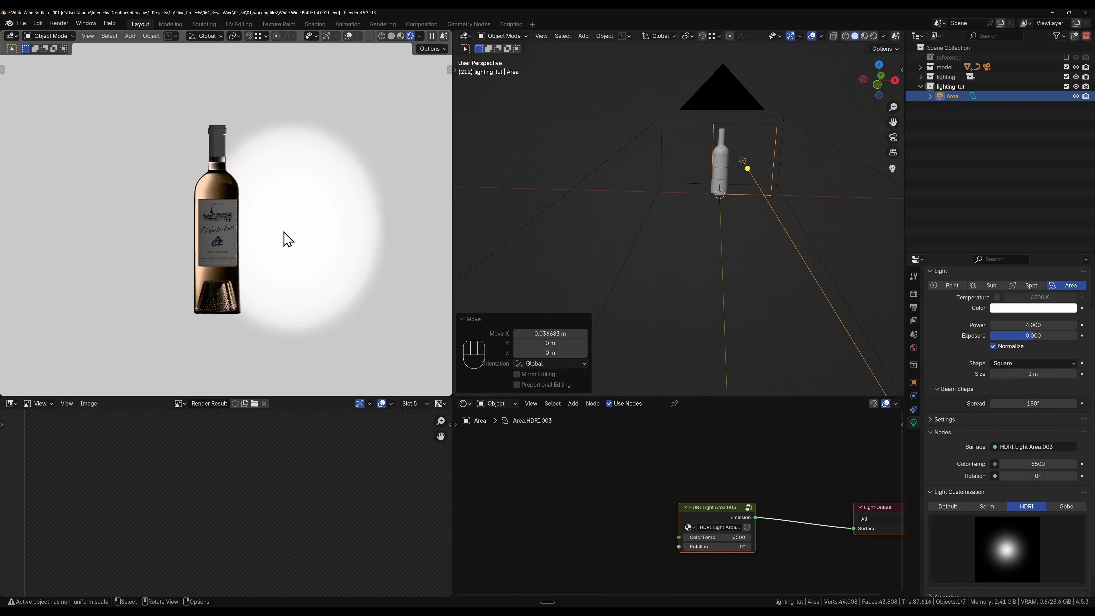
scroll(288, 239, "up", 3)
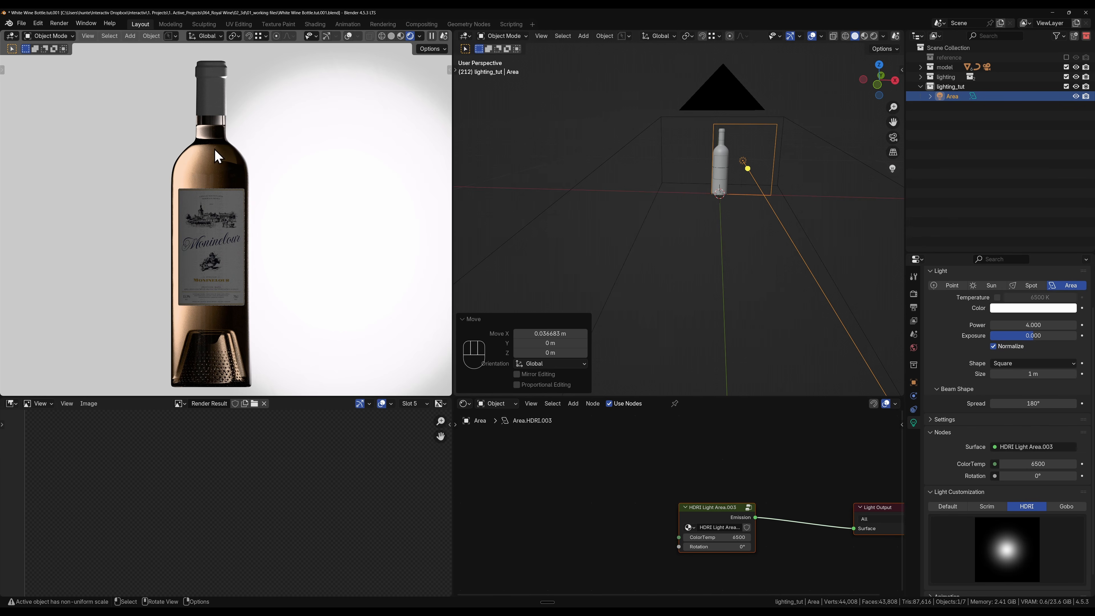
Step: Move the area light about 0.031 m along negative X, back toward the bottle
key("g")
key("x")
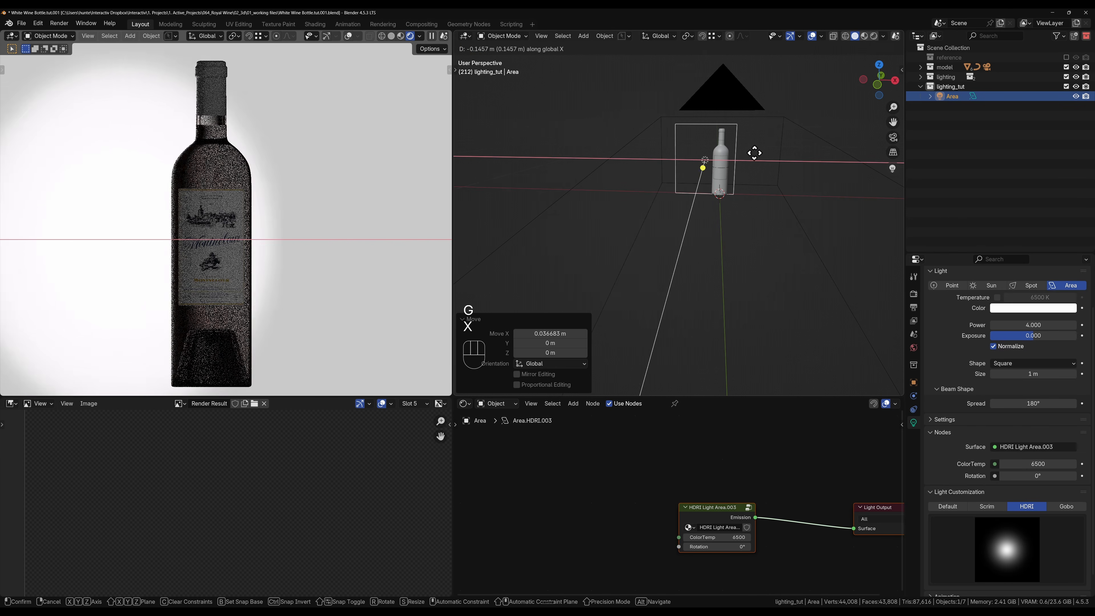
left_click(783, 151)
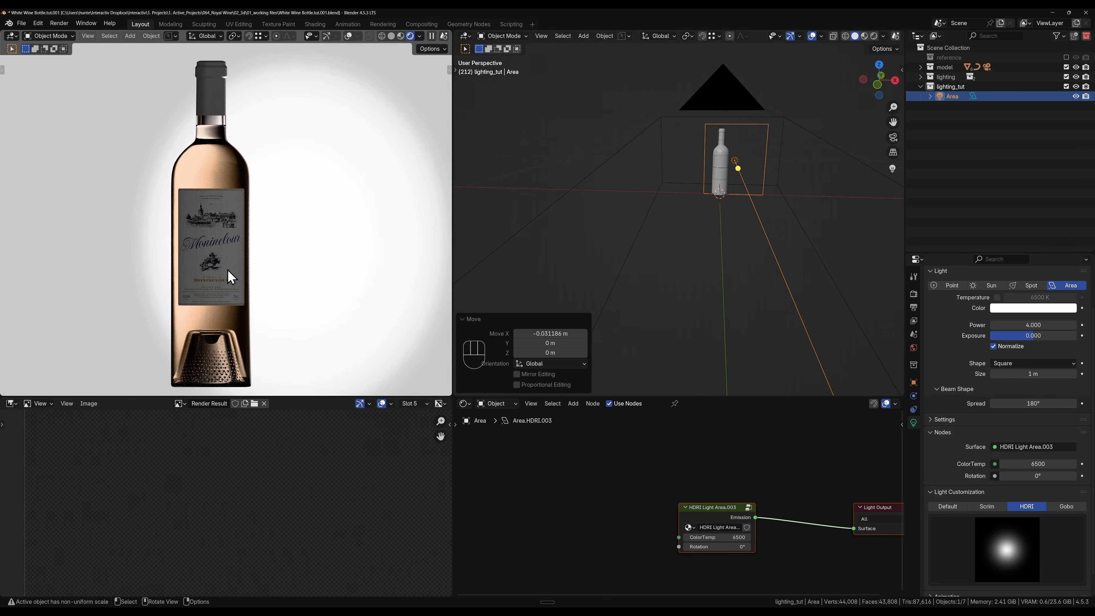
Step: Nudge the area light about 0.002 m along X and raise it about 0.004 m along Z
key("g")
key("x")
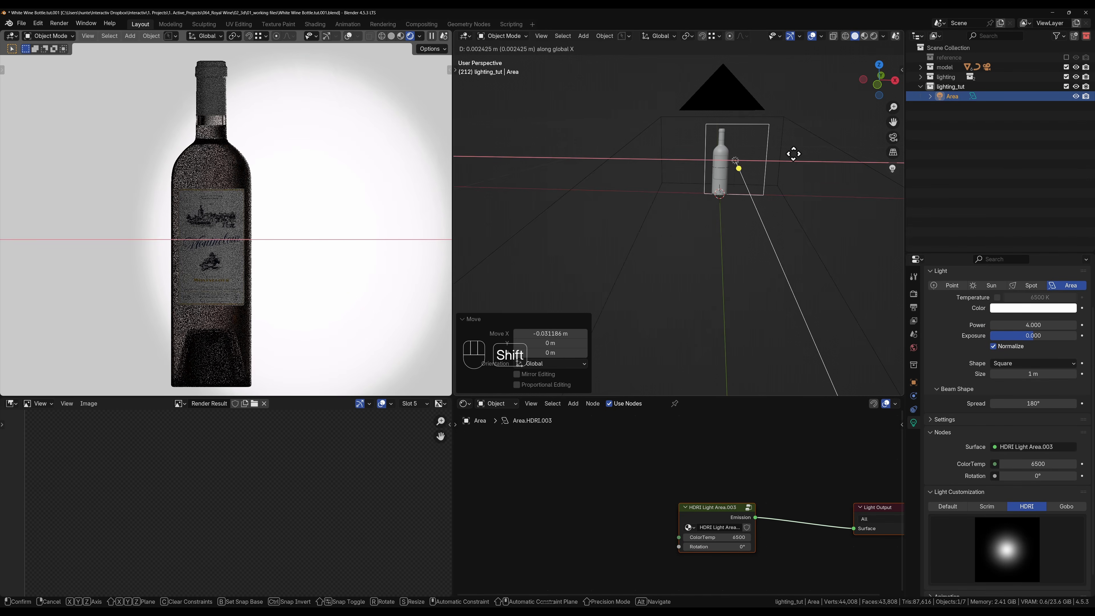
left_click(792, 154)
key("g")
key("z")
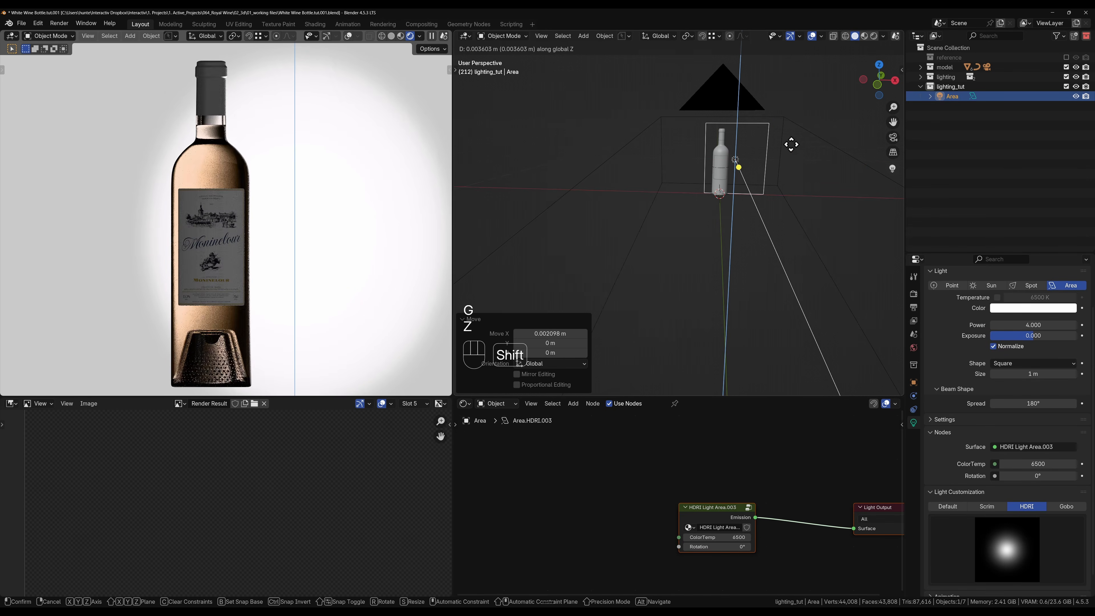
left_click(791, 145)
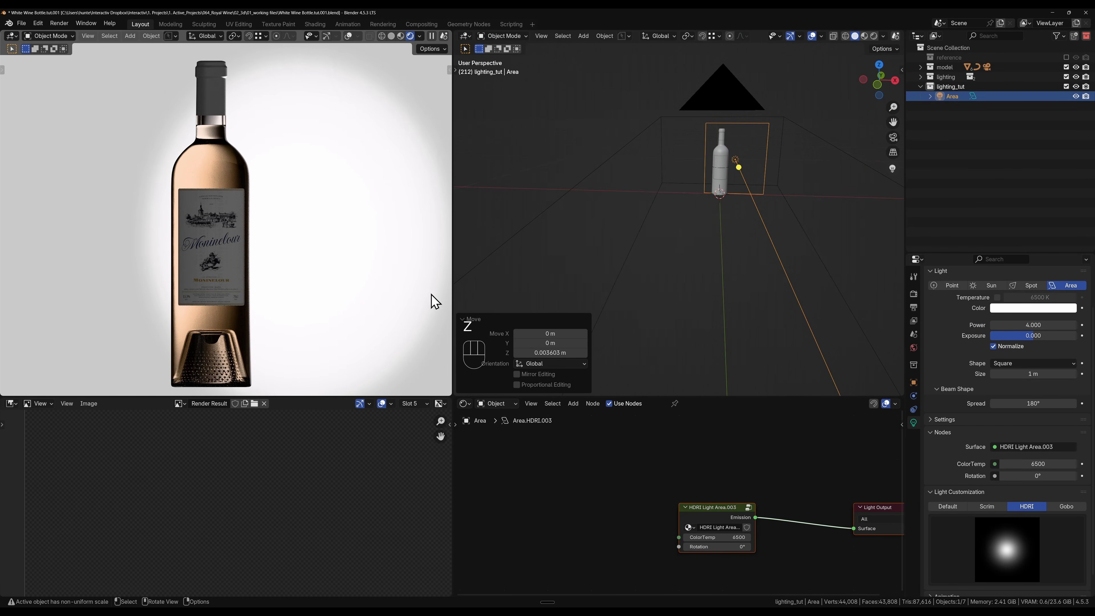
Step: Create a new collection inside lighting_tut and name it main_lights
left_click(955, 96)
key("c")
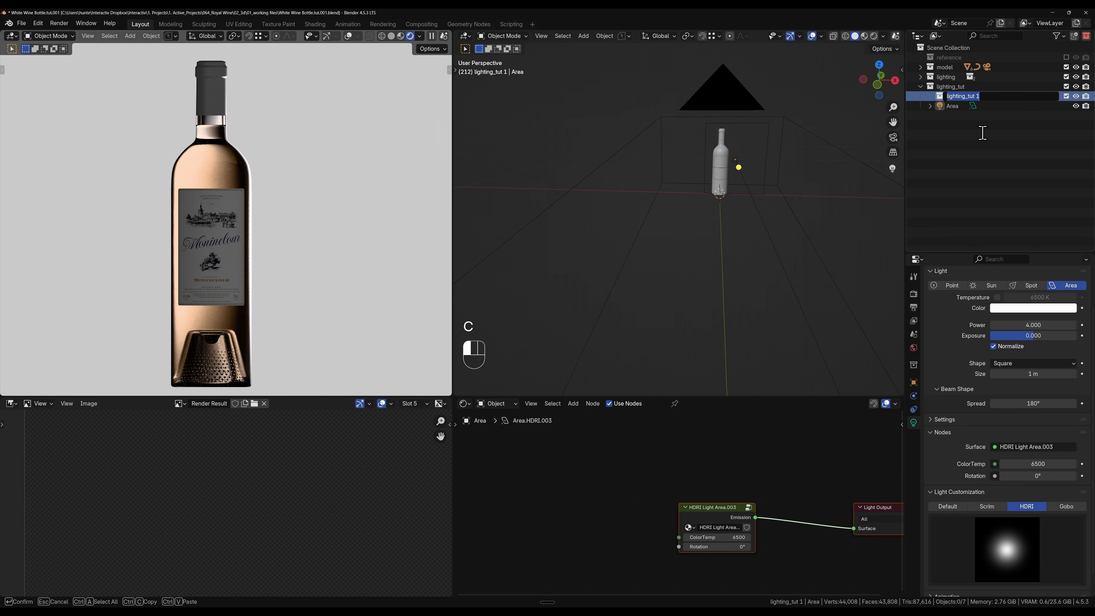
type("main_light")
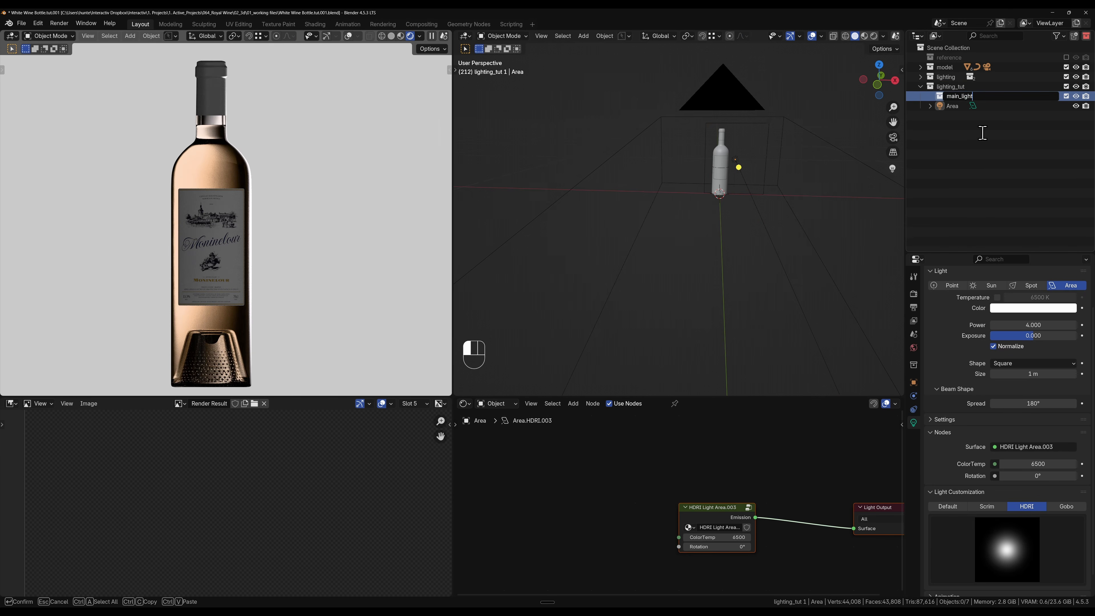
type("s")
Step: Rename the area light as Liquid_Light and place it in the main_lights collection
left_click(951, 107)
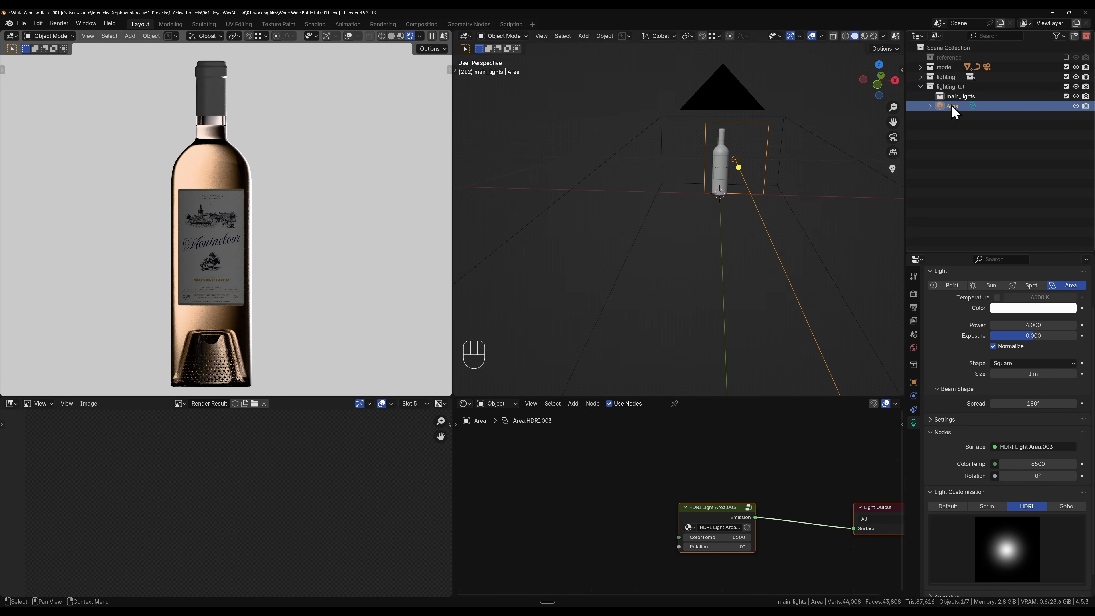
double_click(953, 106)
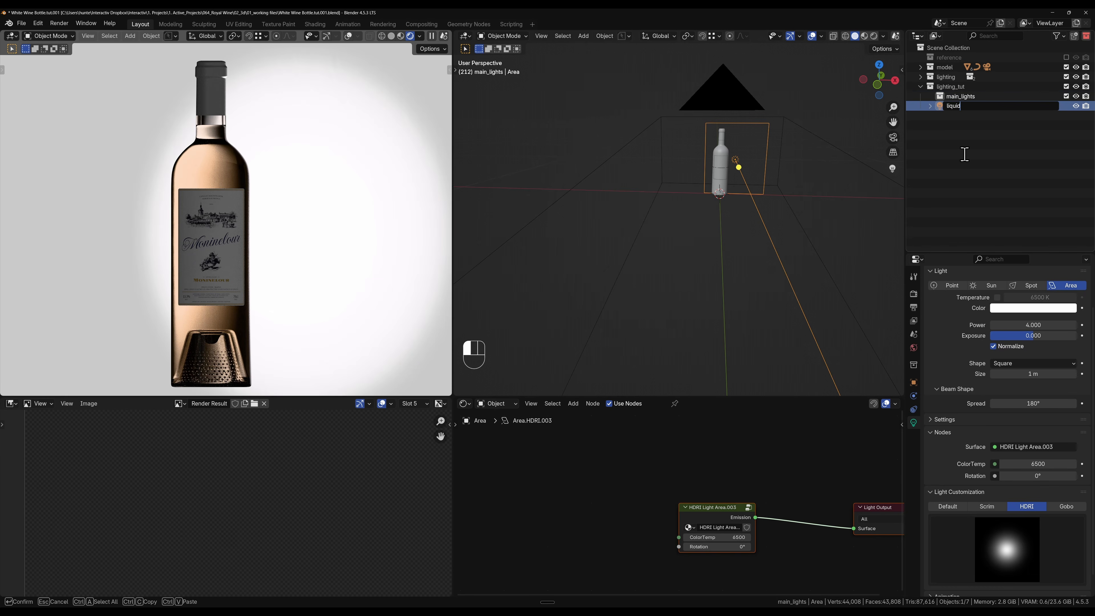
key("BackSpace")
key("BackSpace")
key("BackSpace")
key("BackSpace")
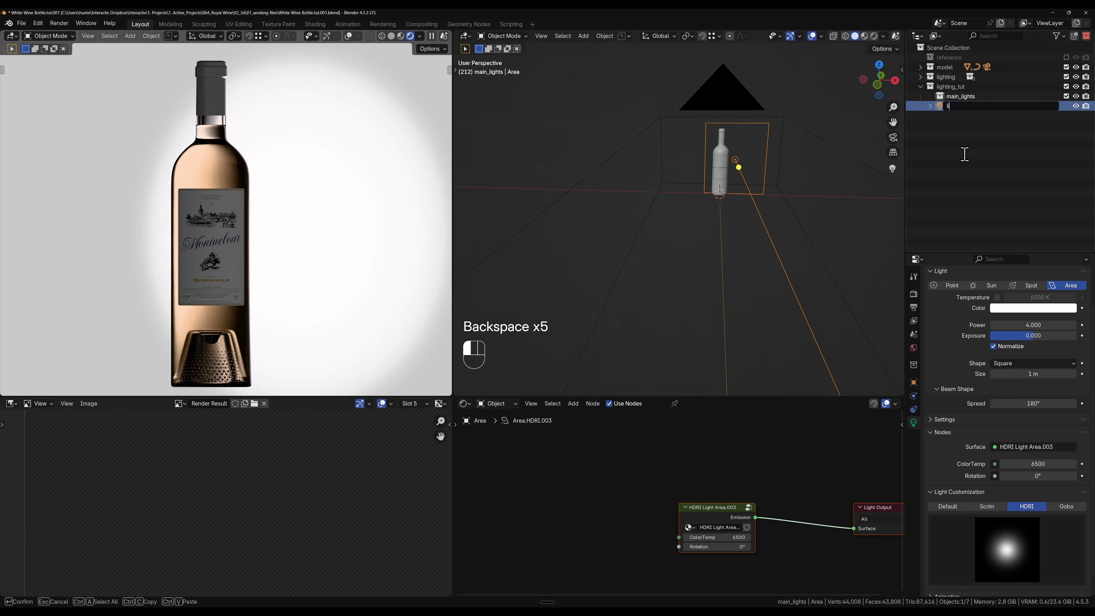
type("Liquid_")
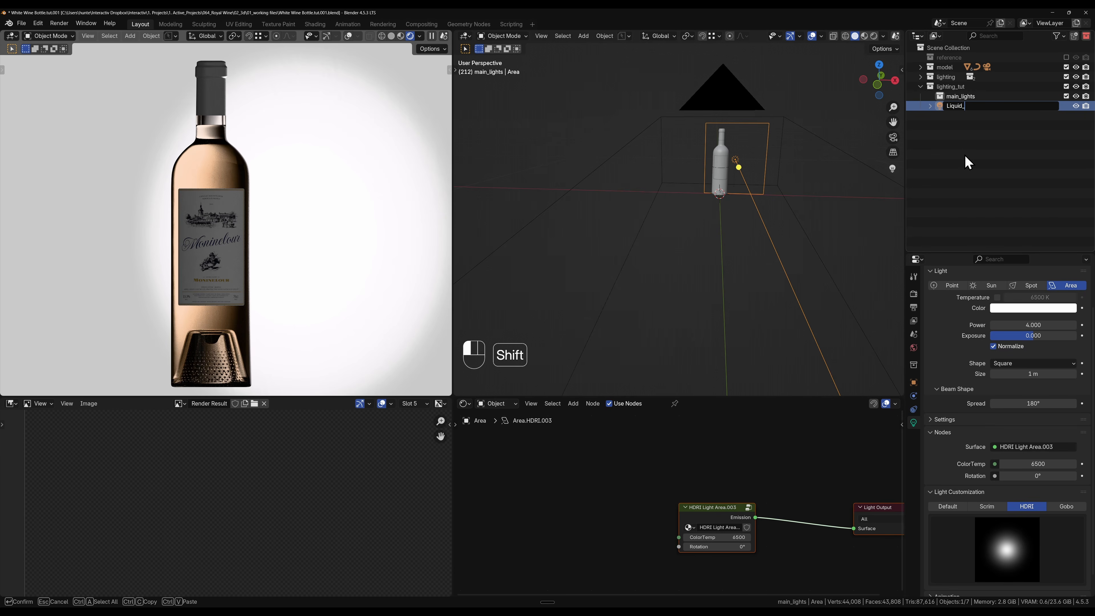
type("Light")
key("Return")
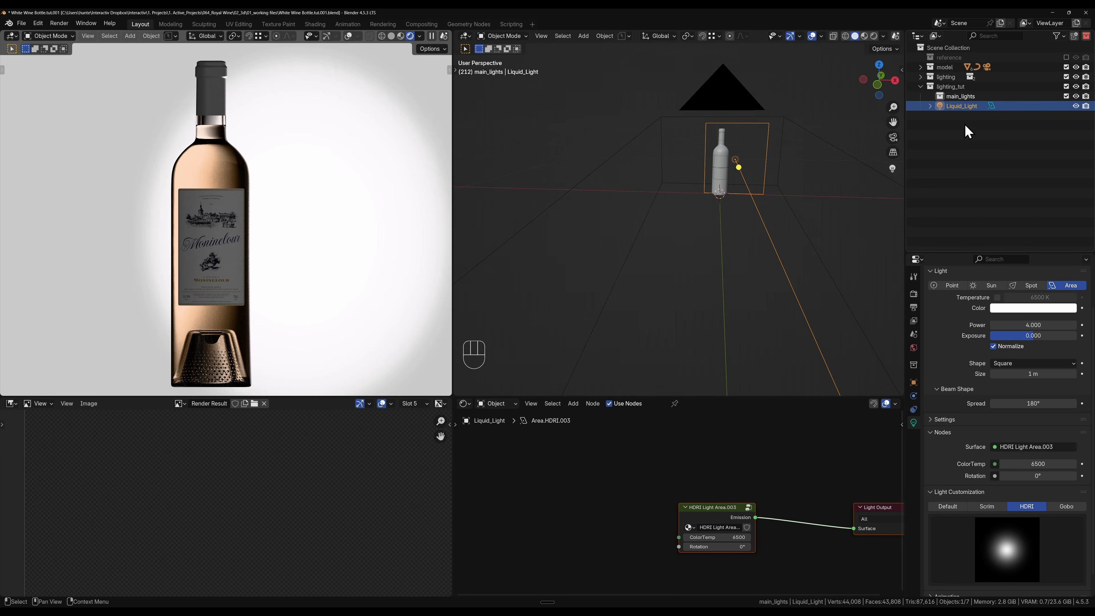
left_click_drag(962, 106, 960, 97)
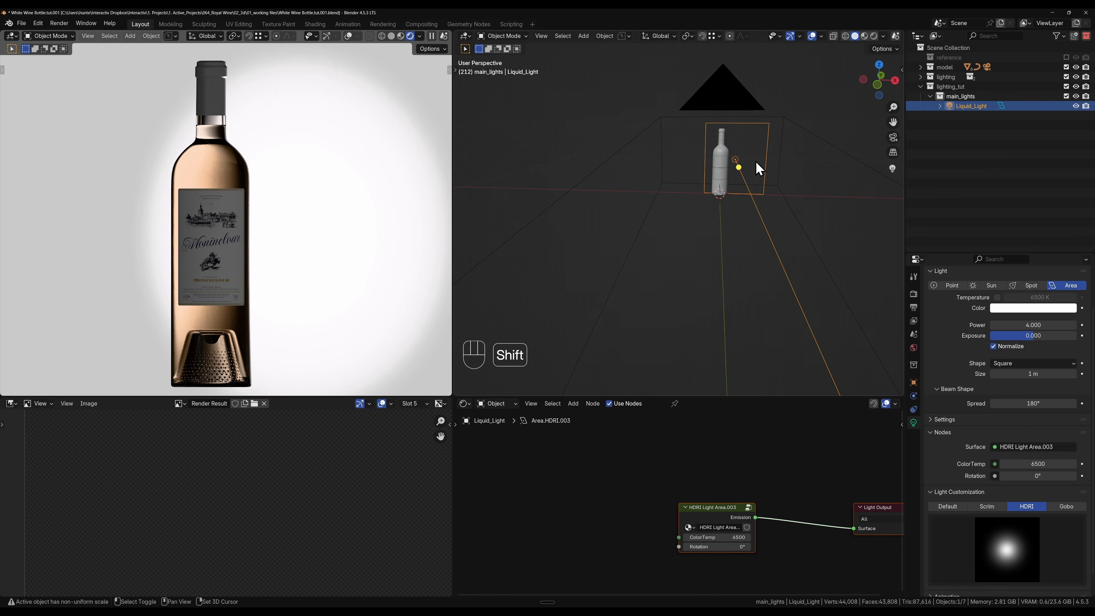
Step: Add a second area light to the main_lights collection
middle_click_drag(755, 160, 717, 171, "shift")
key("shift+a")
mouse_move(656, 200)
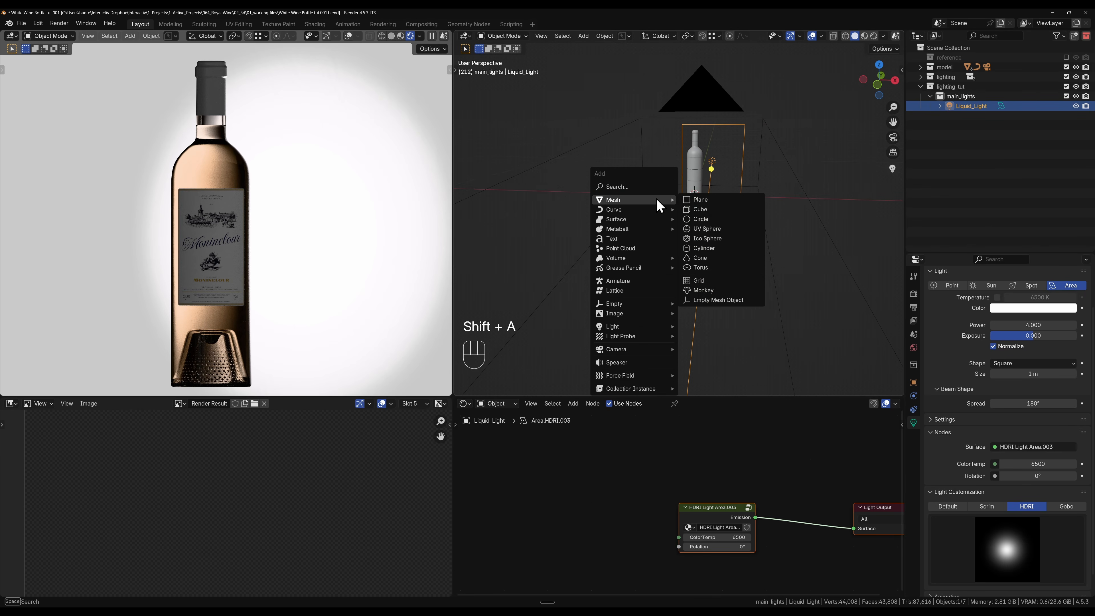
mouse_move(637, 330)
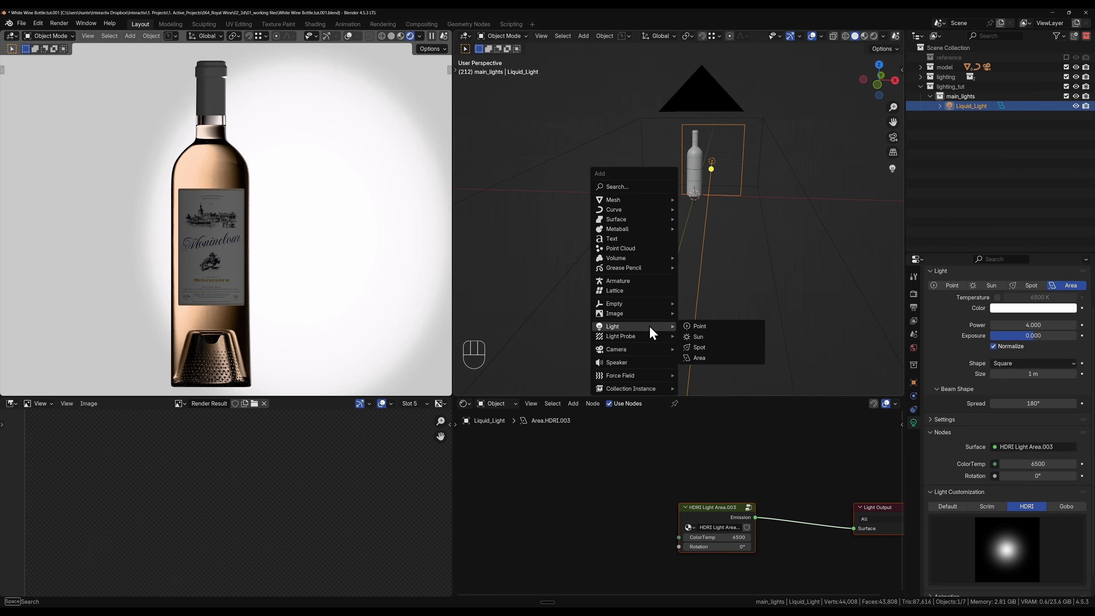
left_click(695, 360)
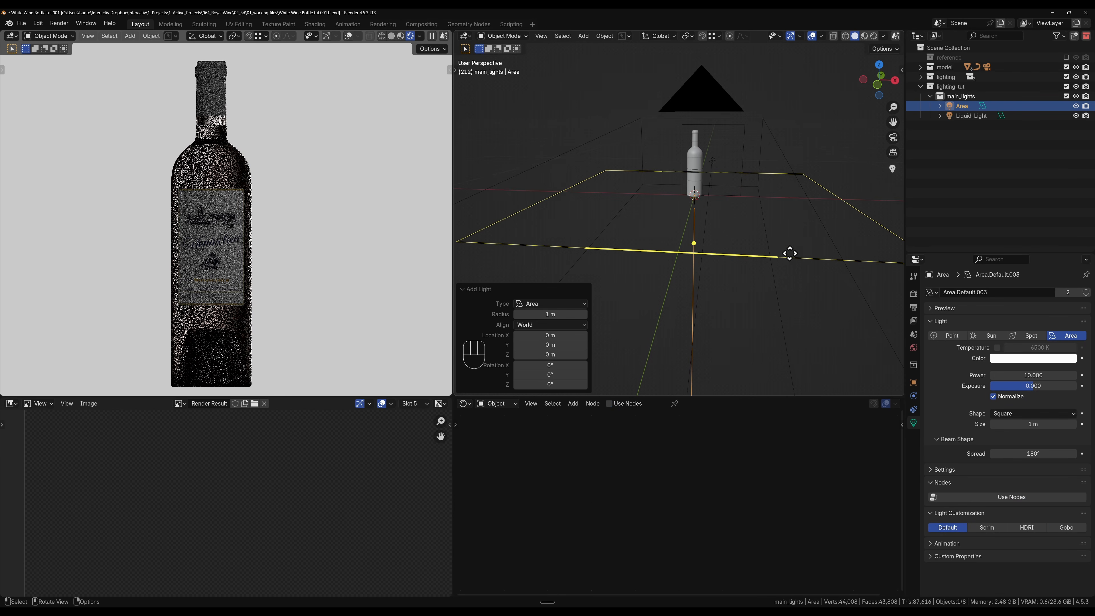
Step: Rotate the new area light 90° about X, working in the top view
key("KP_7")
scroll(735, 235, "down", 5)
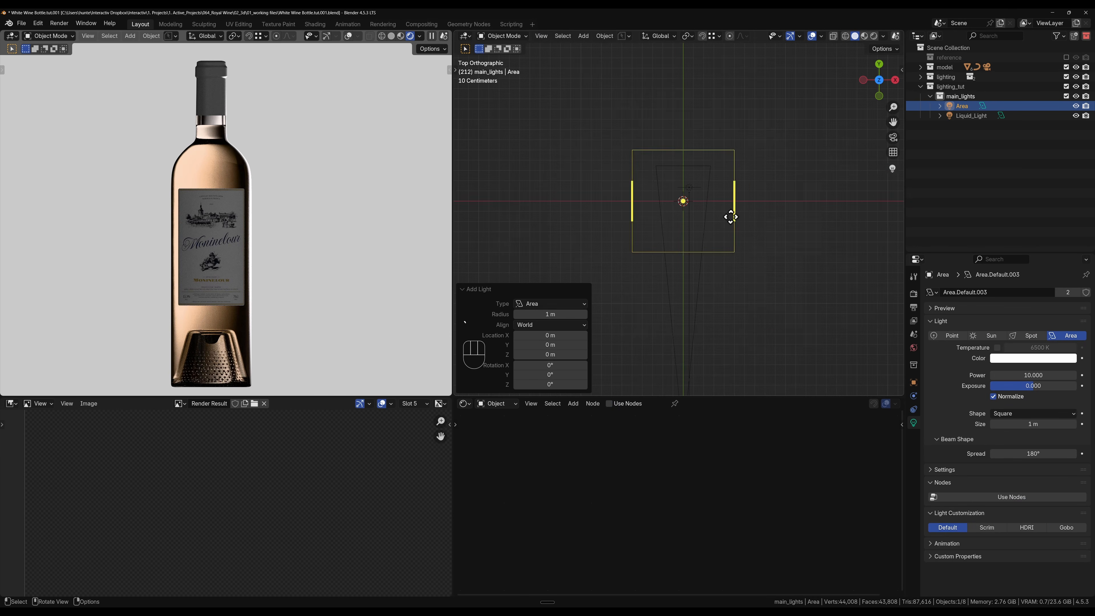
key("r")
key("x")
key("KP_9")
key("KP_0")
key("KP_Enter")
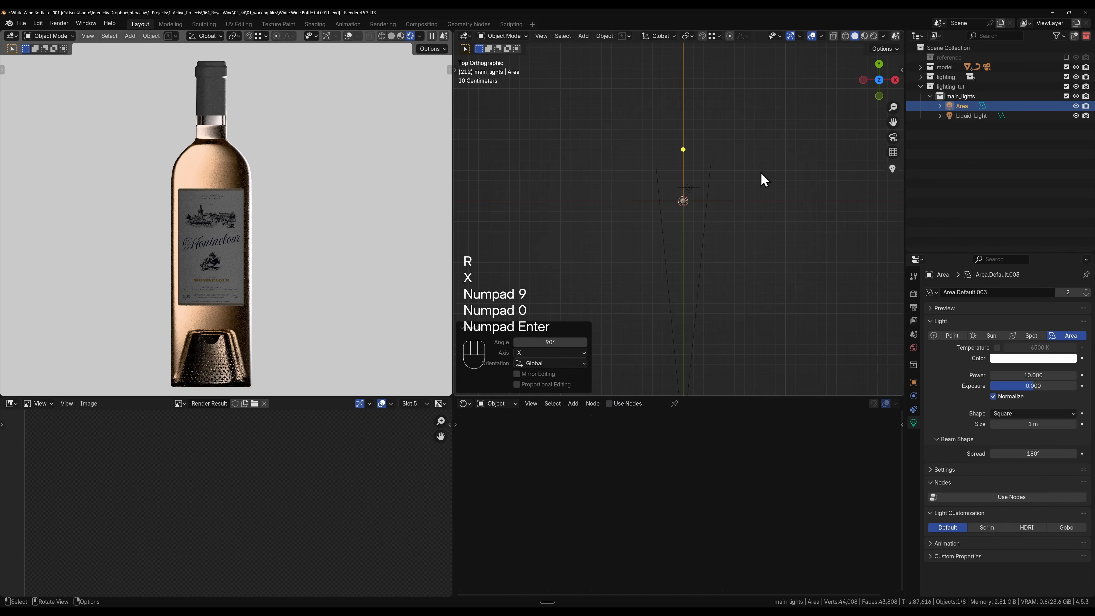
Step: Move the new light about -0.43 m in X and -0.54 m in Y, and turn it about 44° toward the bottle
key("g")
key("r")
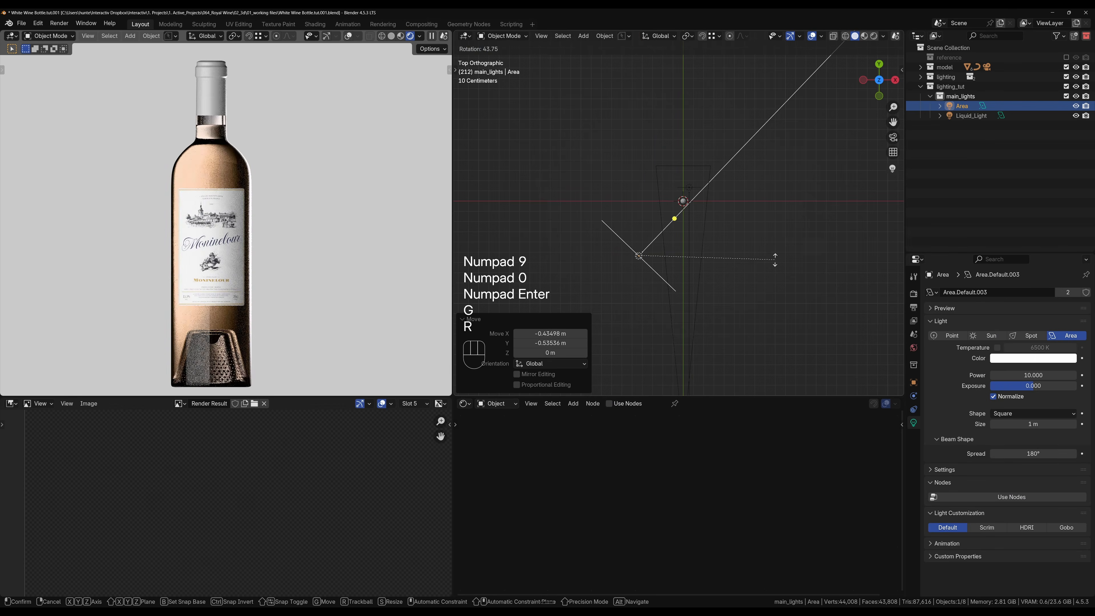
left_click(777, 269)
Step: Shift the light about -0.15 m in X and 0.22 m in Y, and rotate it further toward the bottle's side
key("g")
left_click(765, 176)
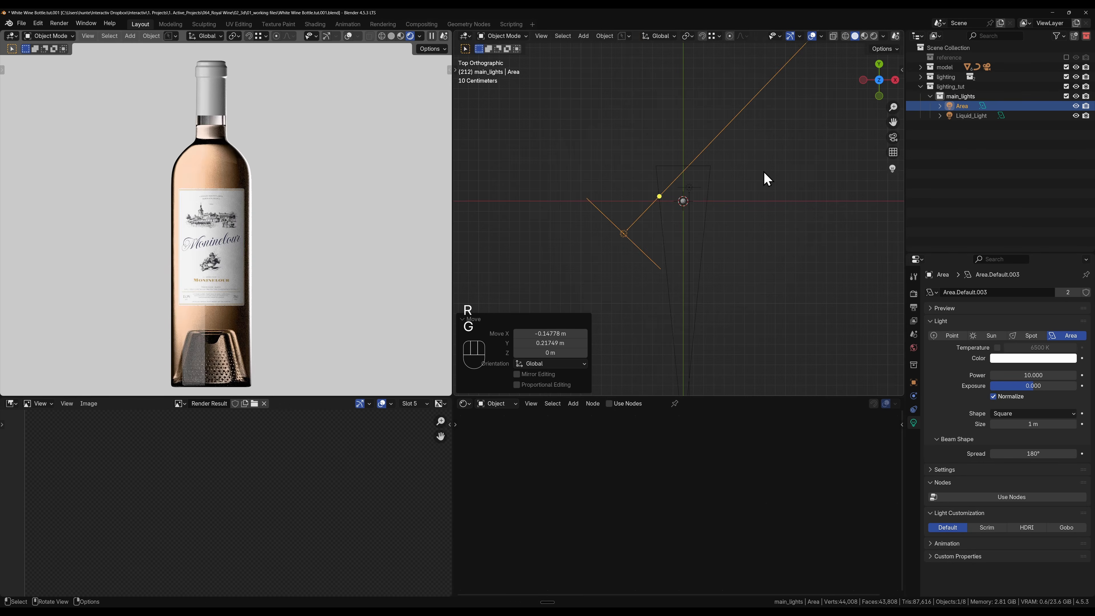
key("r")
left_click(778, 203)
Step: Scale the light by about 0.86 and move it closer to the bottle, about 0.22 m along X
key("s")
left_click(770, 213)
key("g")
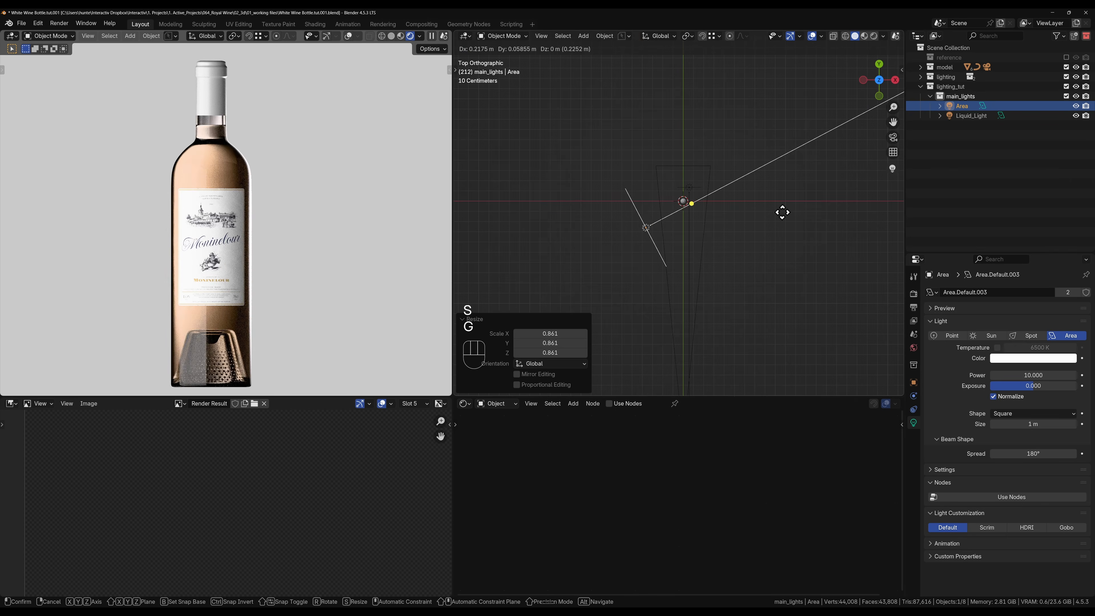
left_click(783, 210)
Step: Scale the light by 0.9 and shift it about 0.011 m in X and 0.042 m in Y
key("s")
left_click(794, 246)
key("g")
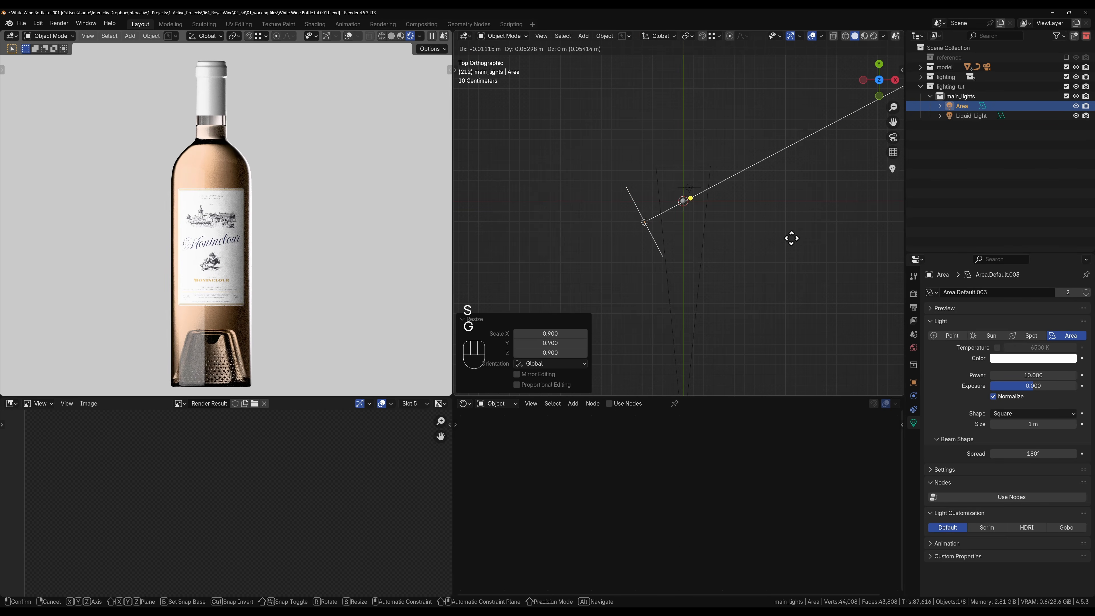
left_click(793, 239)
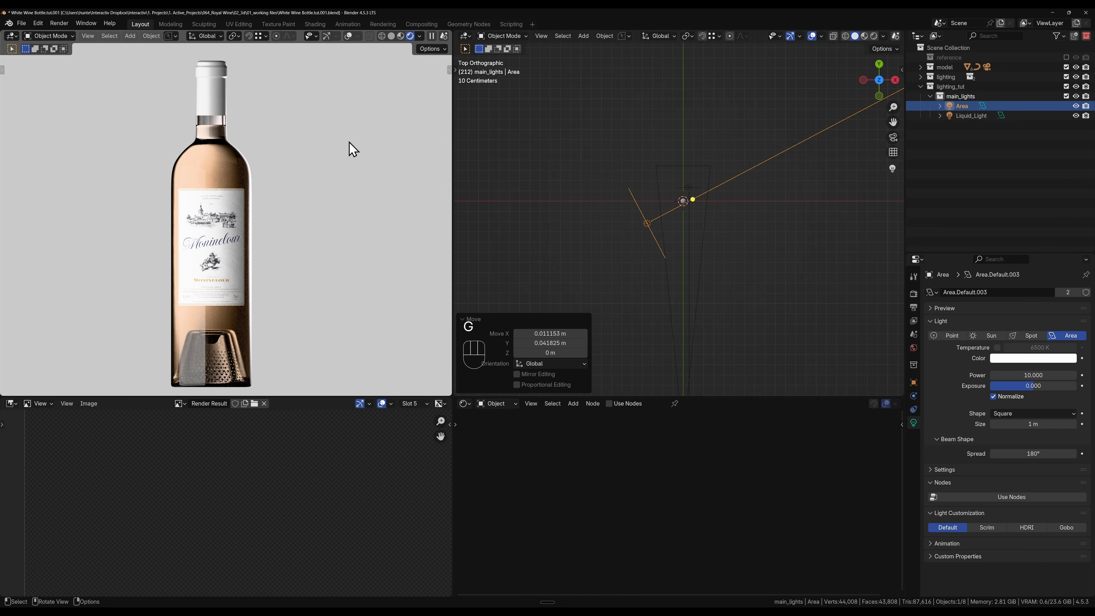
Step: Set the new area light's power to 6
scroll(203, 353, "up", 3)
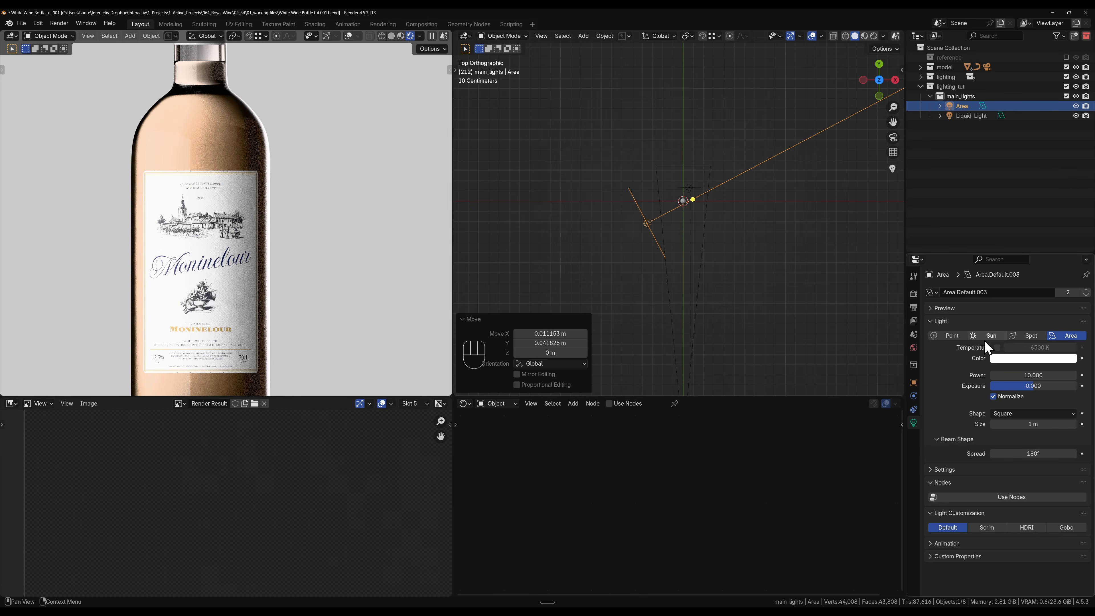
left_click(1023, 372)
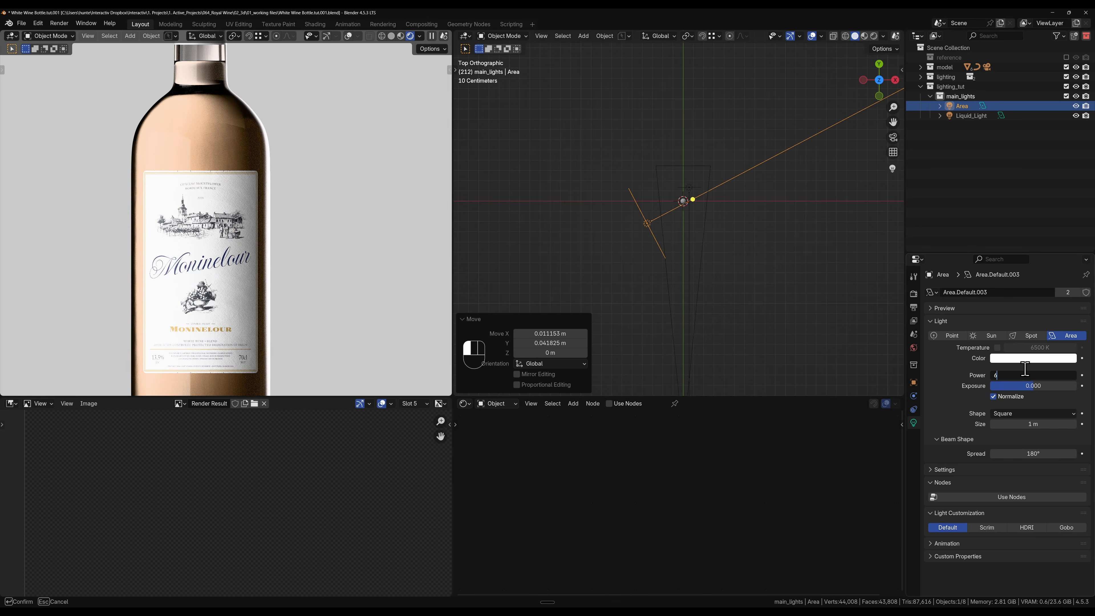
type("6")
key("Return")
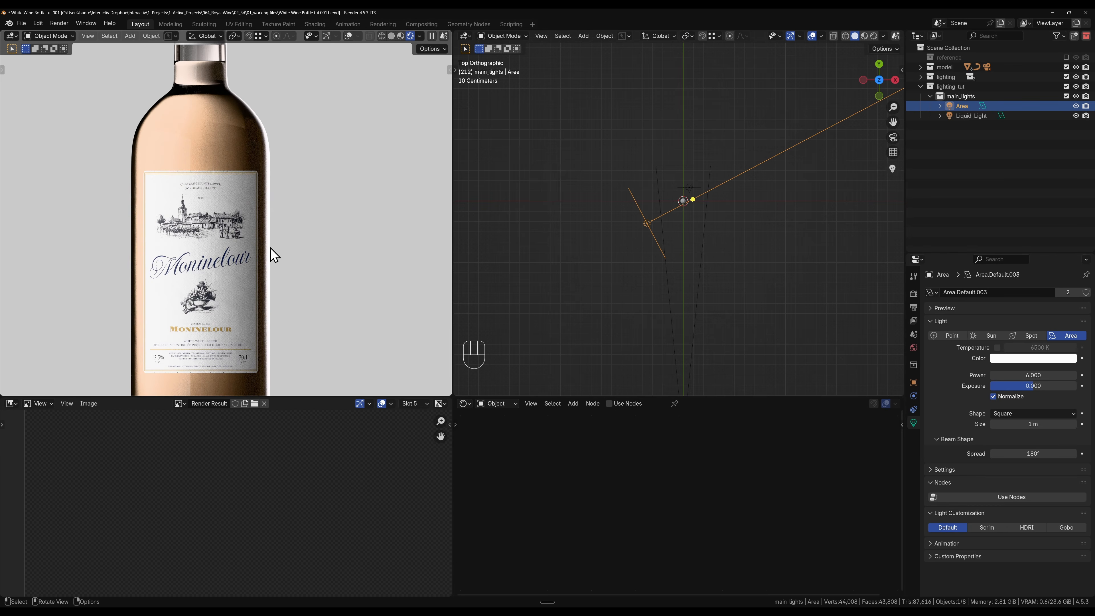
Step: Select the wine bottle and set the Bump strength driven by the noise texture in its glass material to 0.07
scroll(270, 248, "down", 4)
middle_click_drag(195, 328, 296, 157, "shift")
scroll(237, 216, "up", 2)
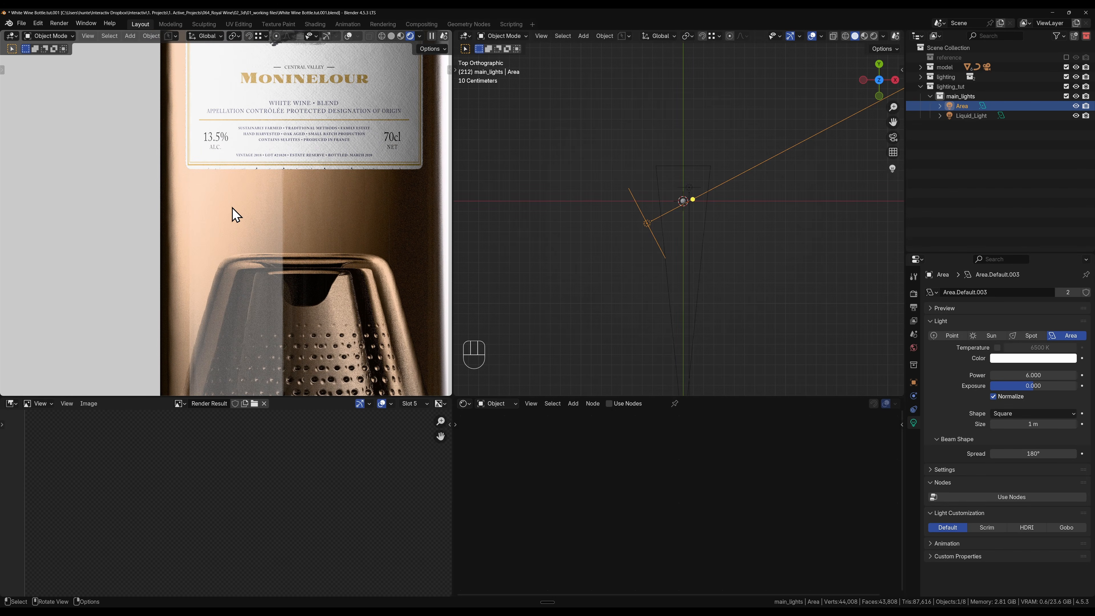
left_click(360, 235)
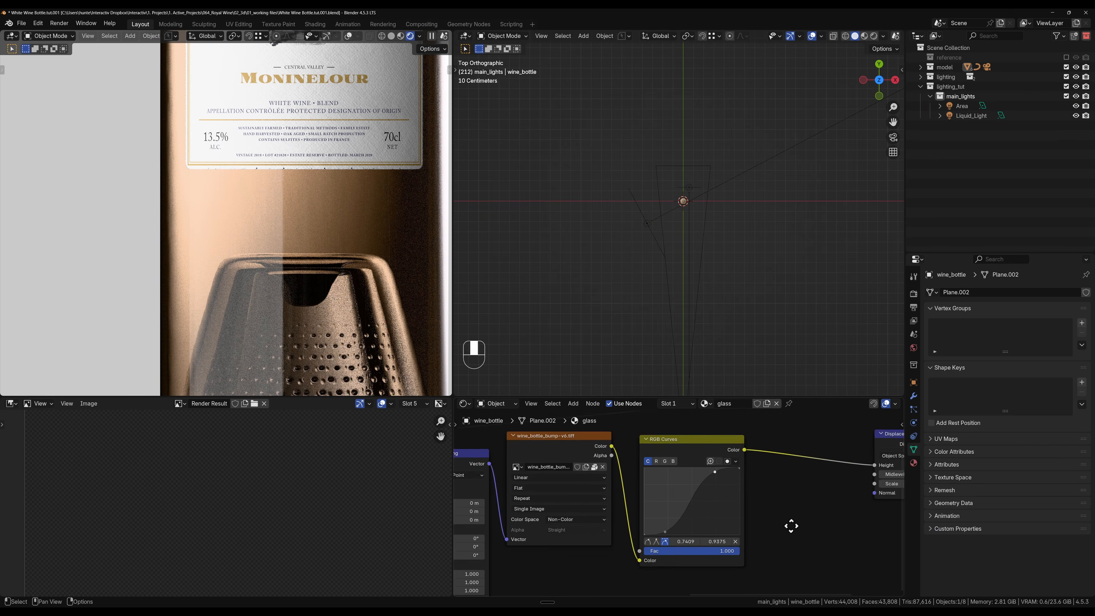
middle_click_drag(791, 525, 704, 570)
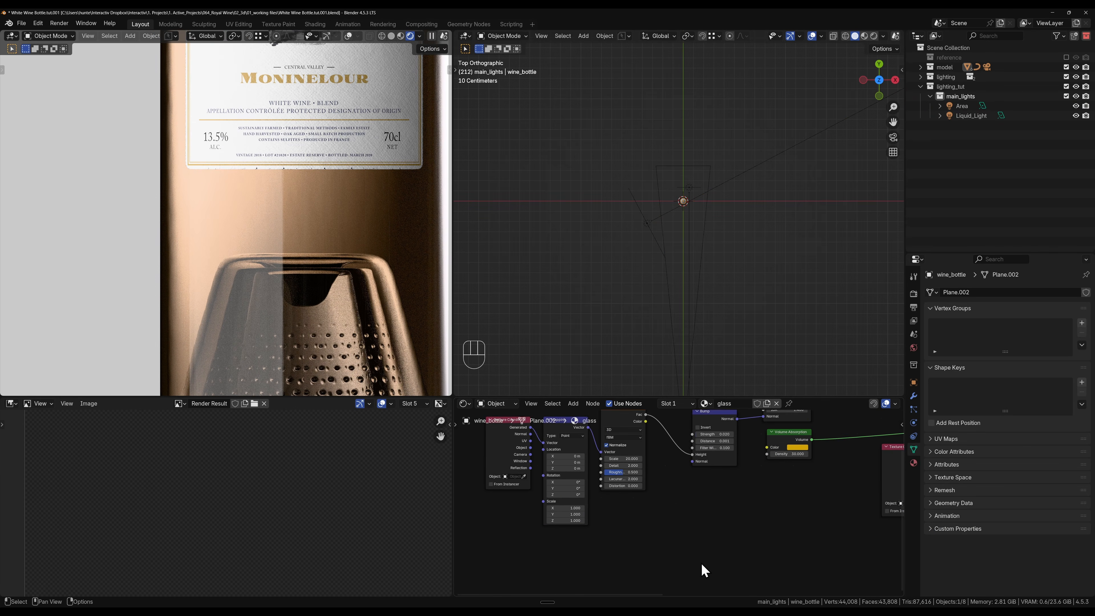
middle_click_drag(654, 506, 647, 555)
left_click(709, 482)
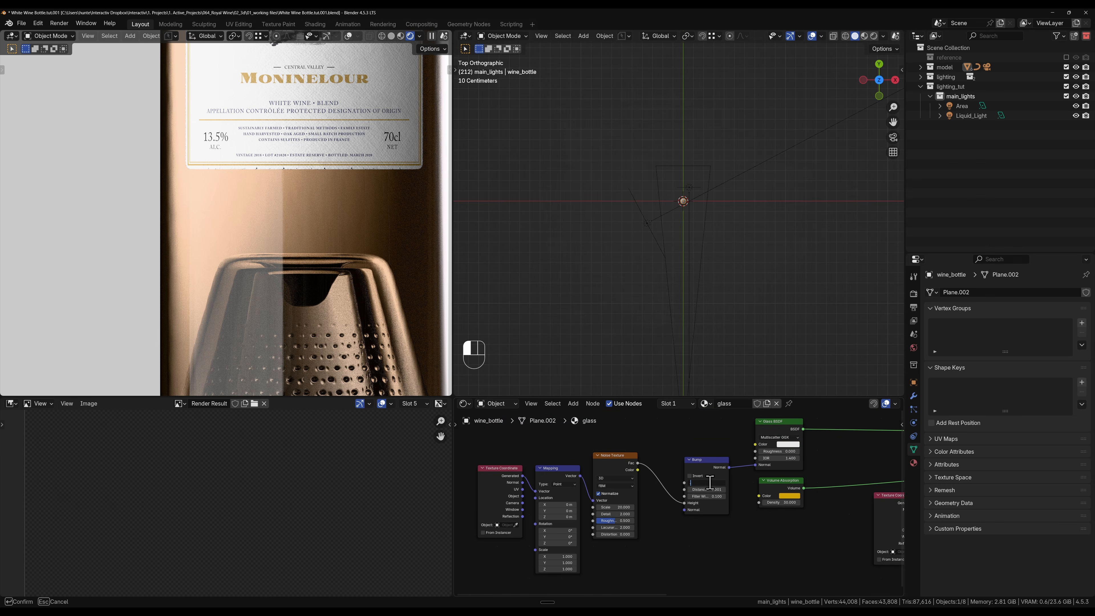
type(".07")
key("Return")
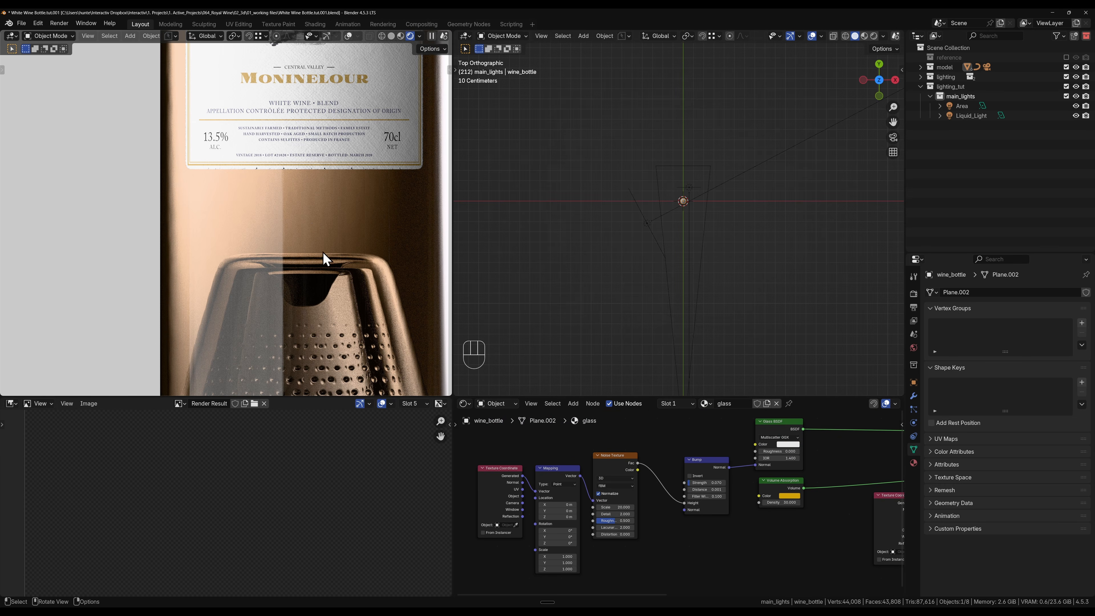
Step: Set the glass material's Bump strength to 0.05
left_click(714, 482)
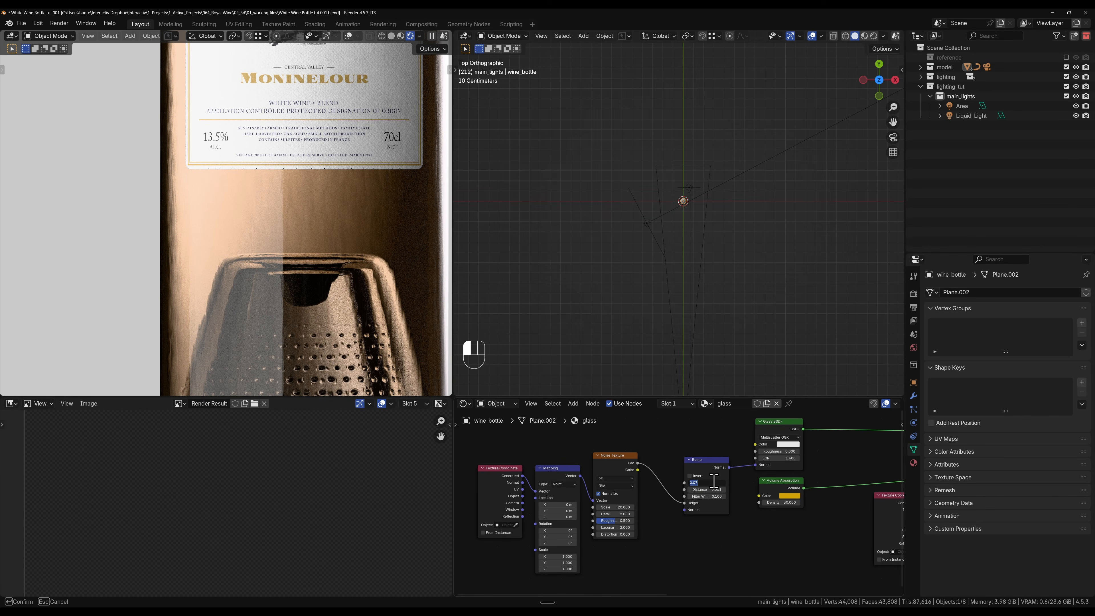
type("0.05")
key("Return")
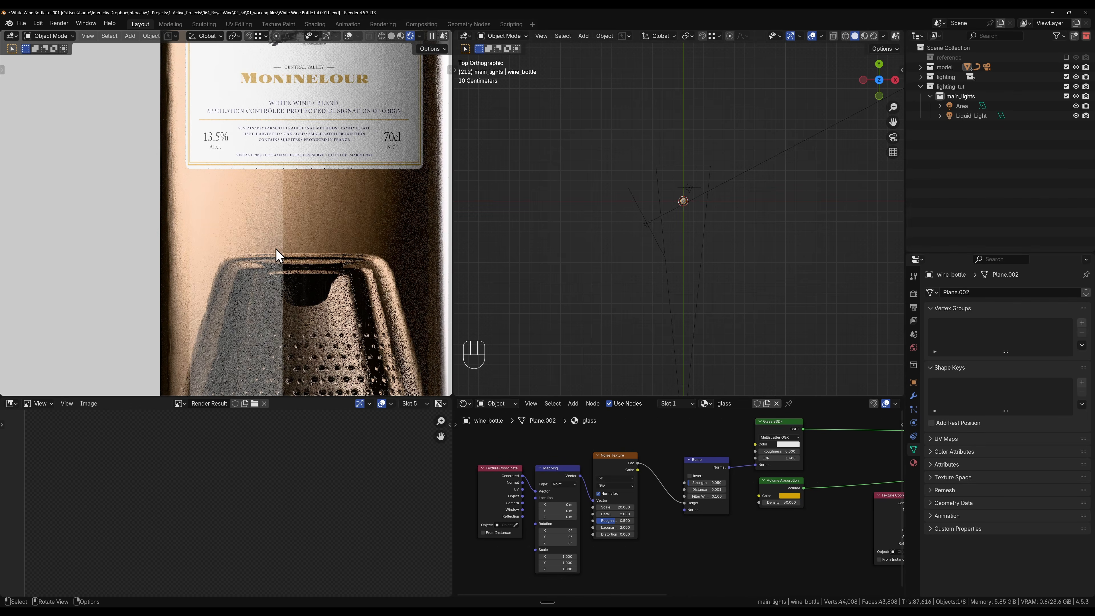
Step: Select the angled side area light, set its light customization to HDRI and choose the square softbox image with bright centre and darkened border
scroll(678, 208, "up", 5)
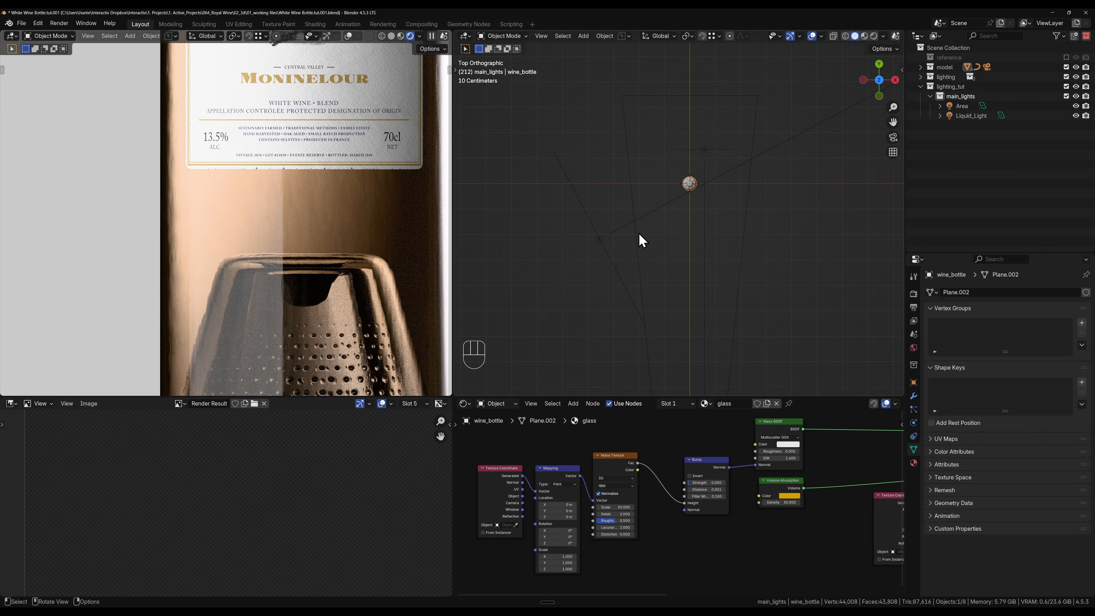
left_click(599, 239)
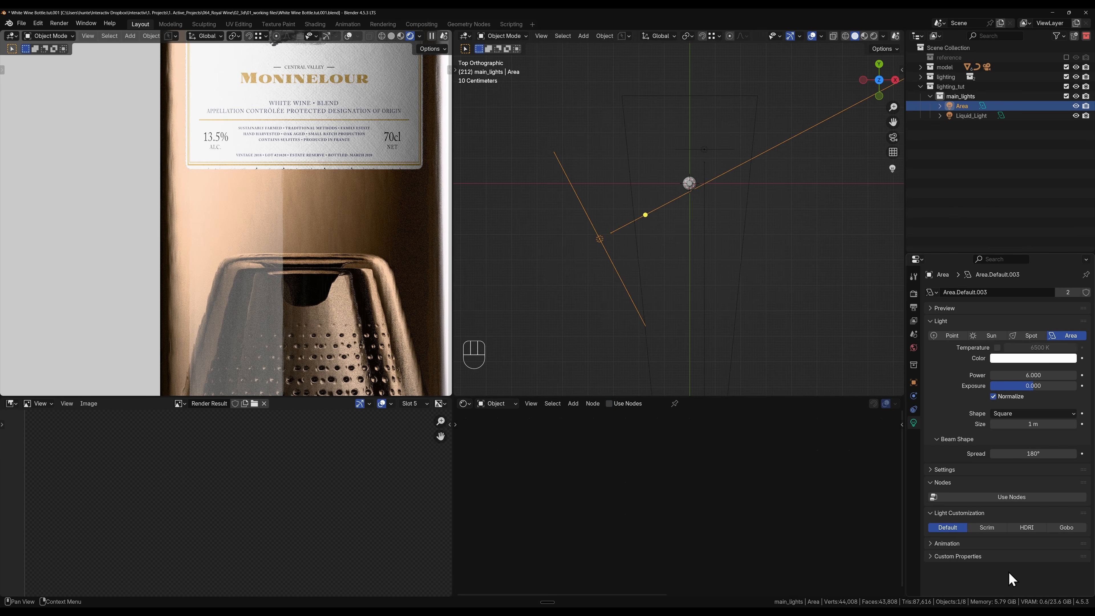
left_click(1024, 532)
scroll(1002, 538, "down", 4)
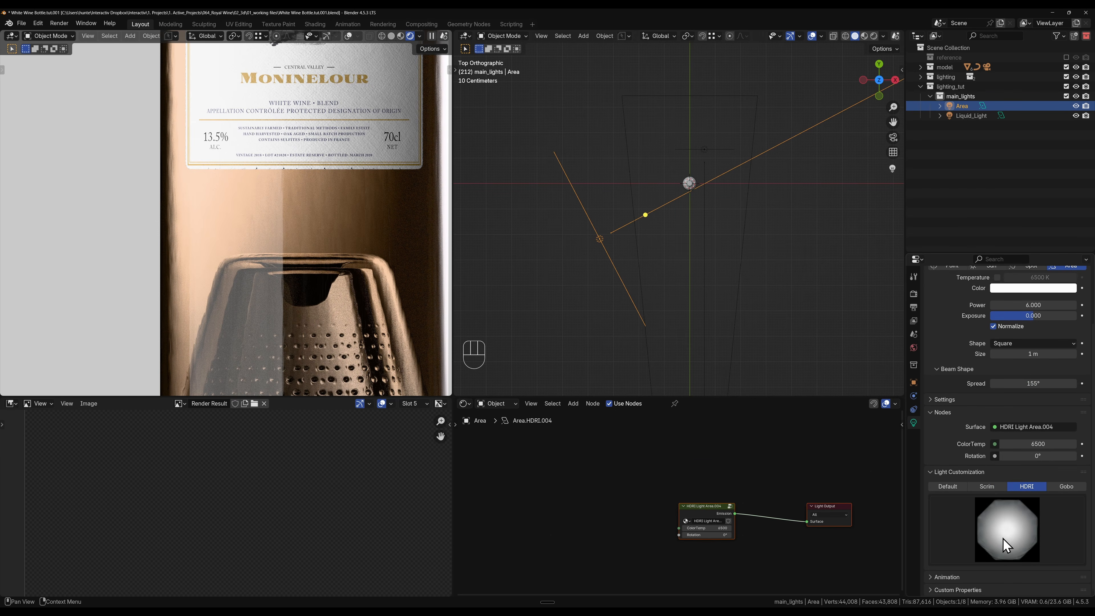
left_click(1011, 515)
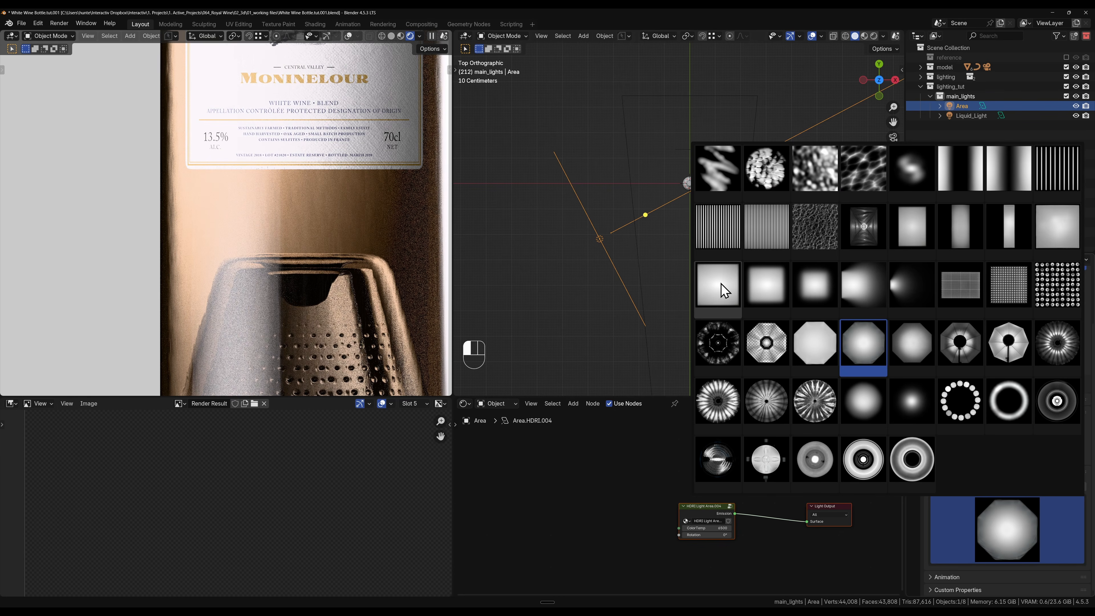
left_click(726, 294)
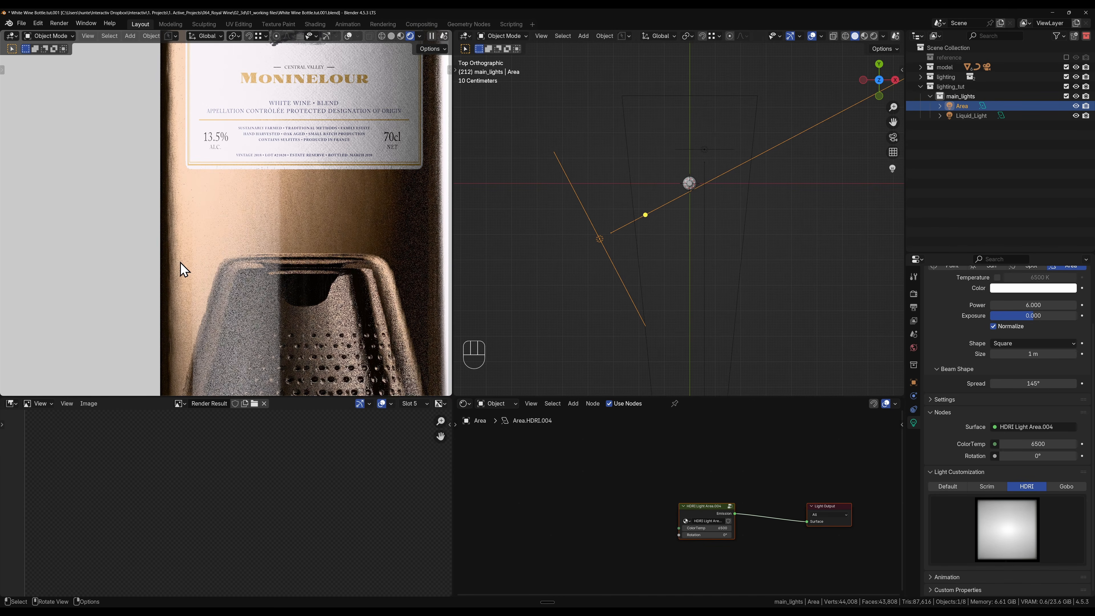
Step: Examine the light's effect on the bottle base and switch its HDRI image to the soft square fill with mottled falloff
scroll(180, 262, "down", 4)
middle_click_drag(331, 178, 336, 265, "shift")
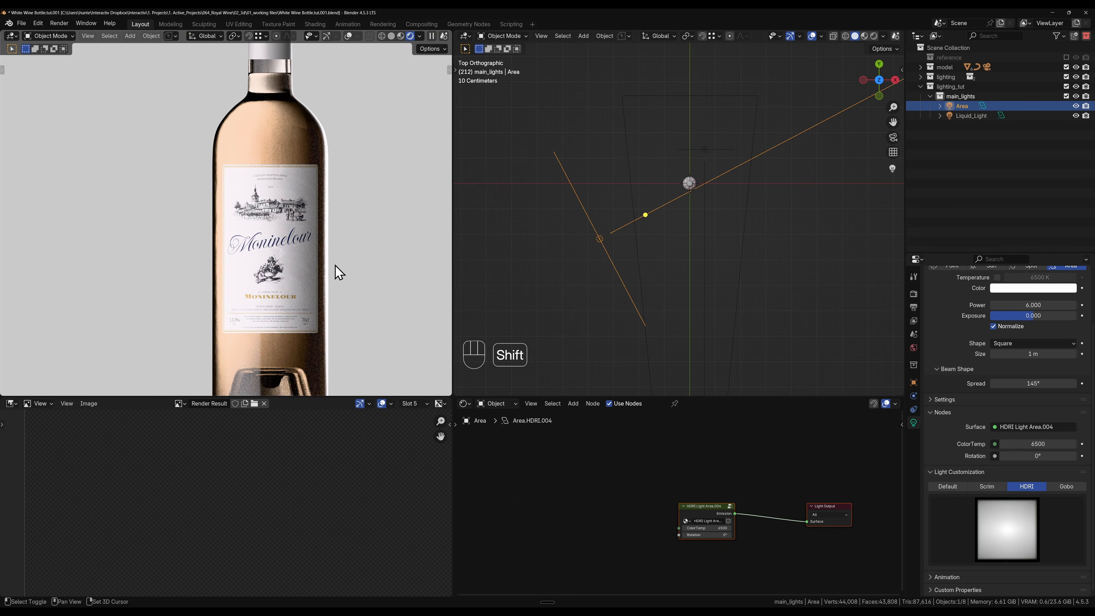
mouse_move(286, 308)
middle_mouse_down("shift")
mouse_move(293, 326)
mouse_move(282, 295)
middle_mouse_up("shift")
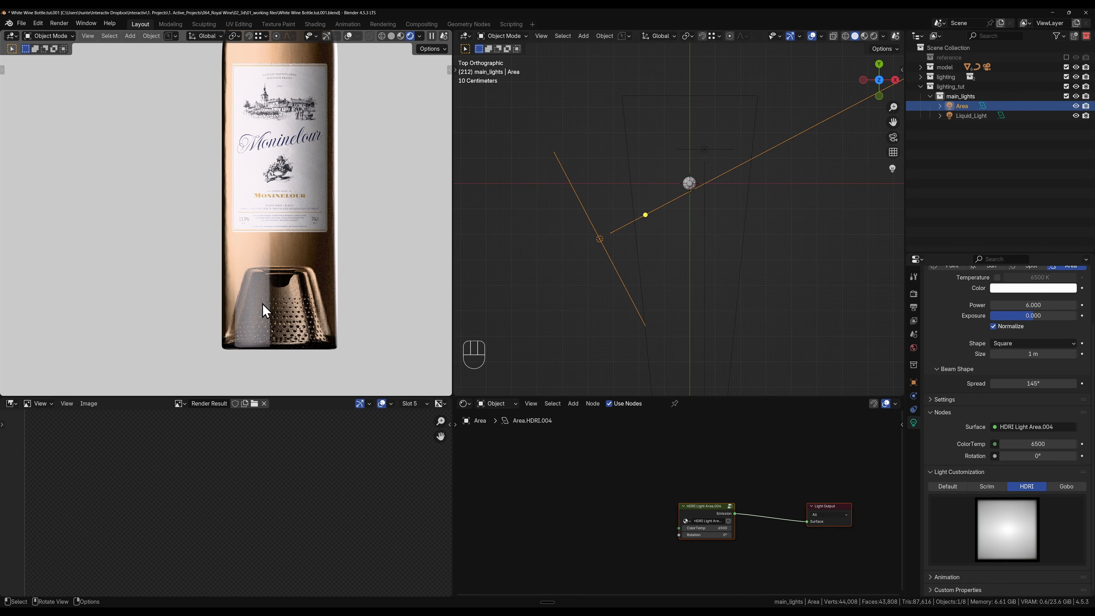
scroll(263, 344, "up", 5)
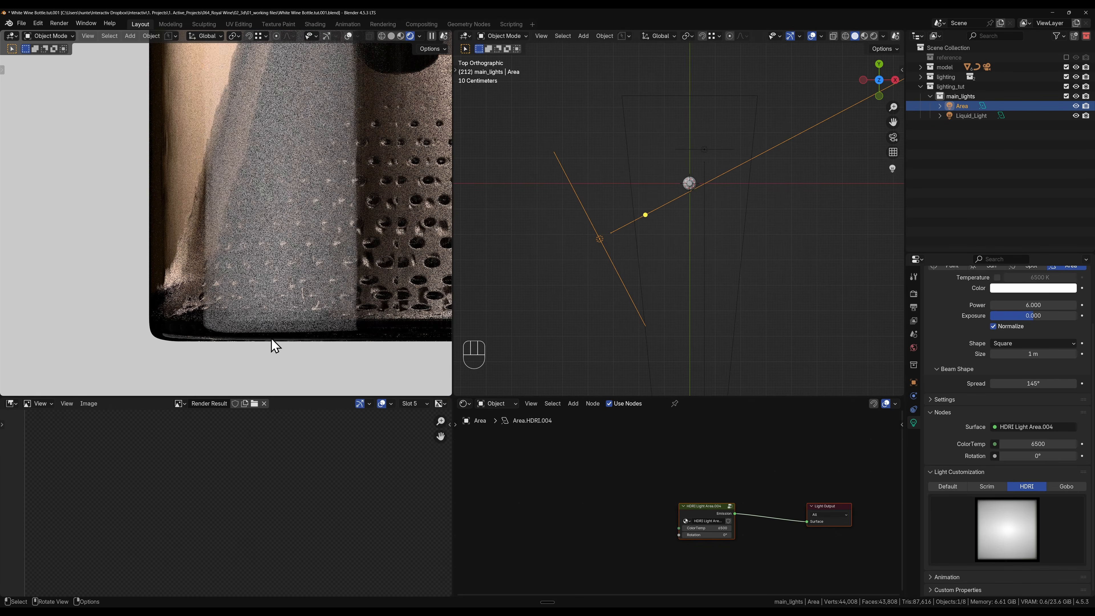
middle_click_drag(343, 340, 142, 300, "shift")
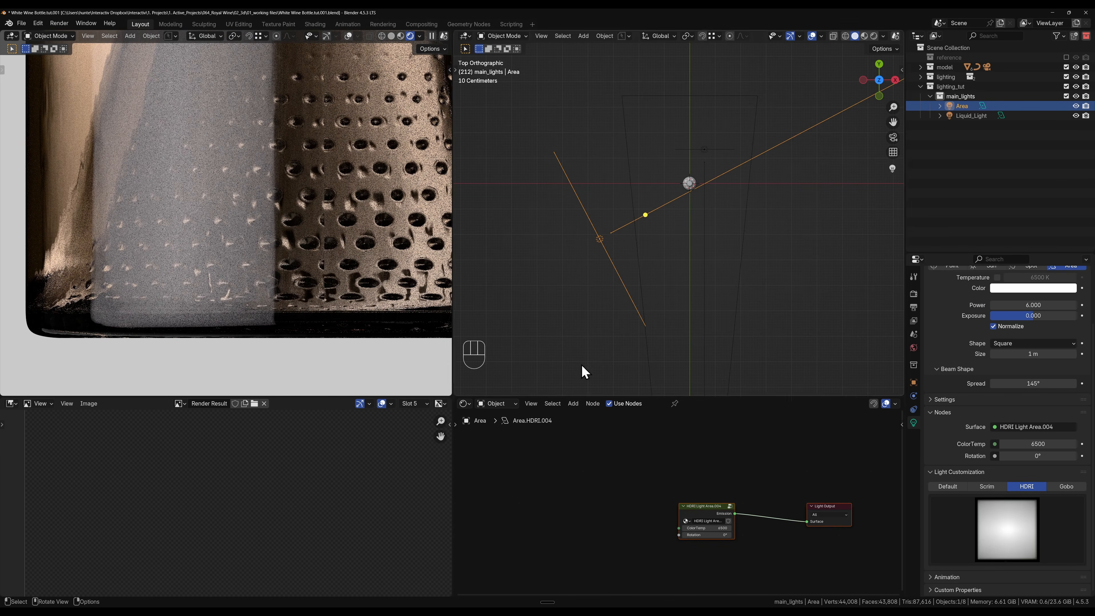
left_click(1020, 525)
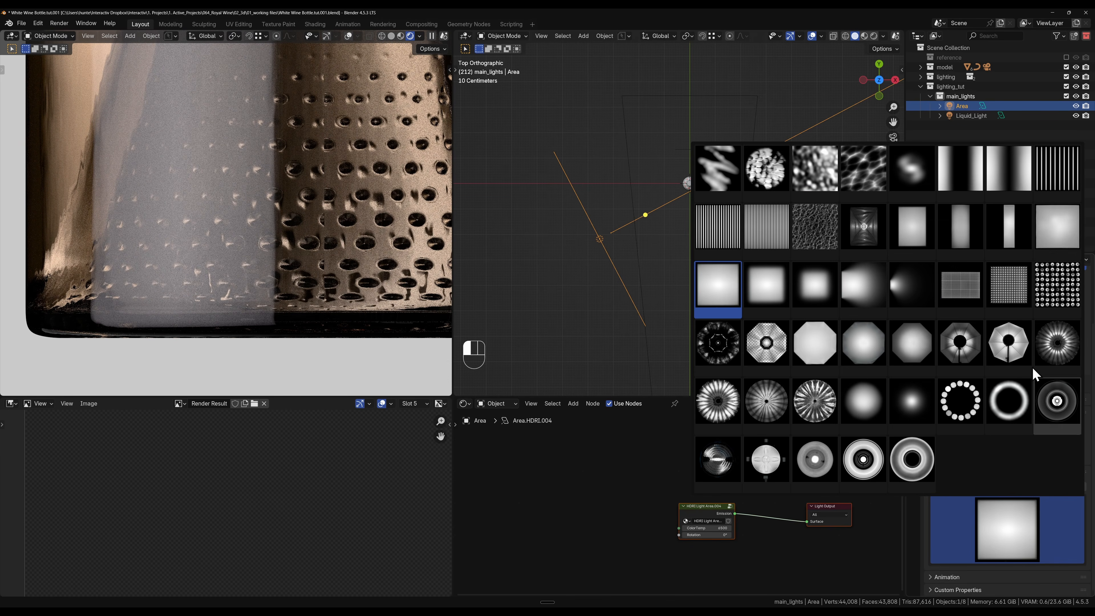
left_click(1063, 235)
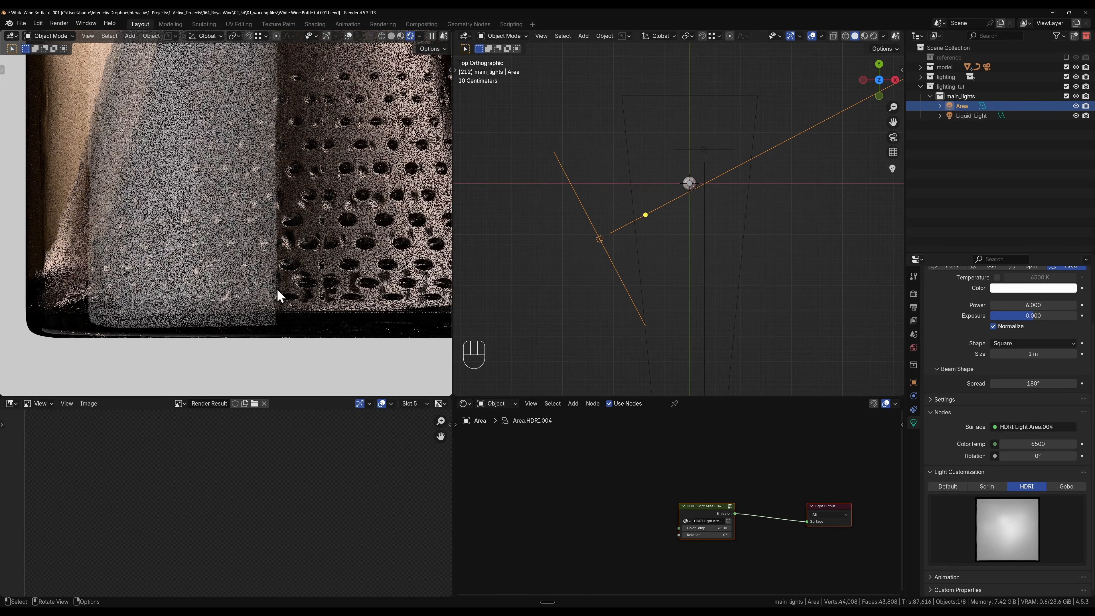
Step: Duplicate the side light, move the copy about 0.76 m in X to the bottle's opposite side and rotate it to face the bottle
scroll(164, 228, "down", 8)
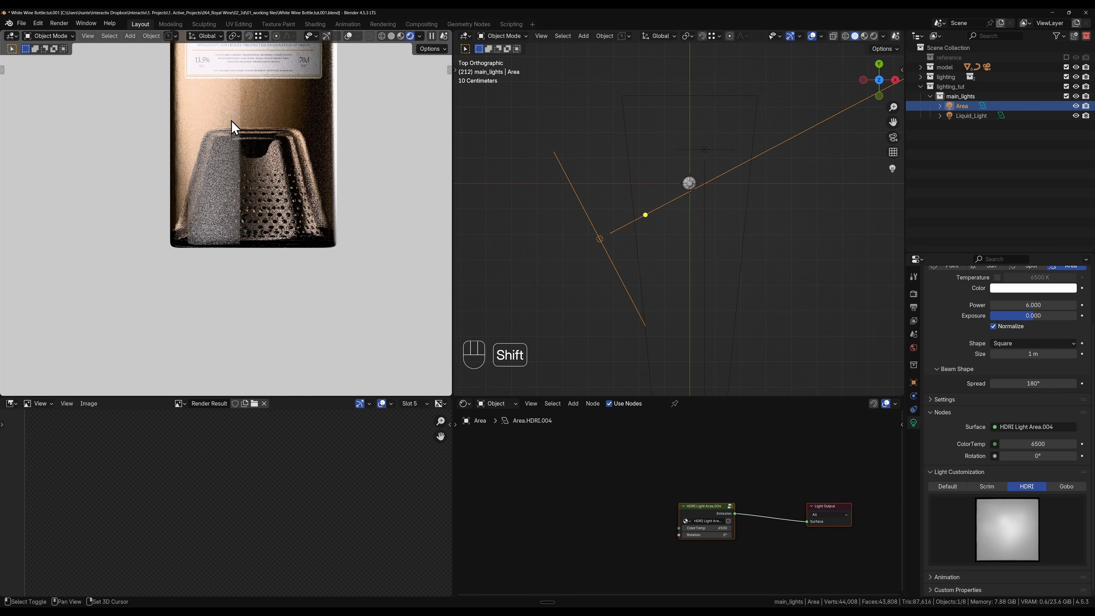
middle_click_drag(233, 126, 240, 321, "shift")
scroll(239, 218, "down", 2)
middle_click_drag(239, 218, 234, 280, "shift")
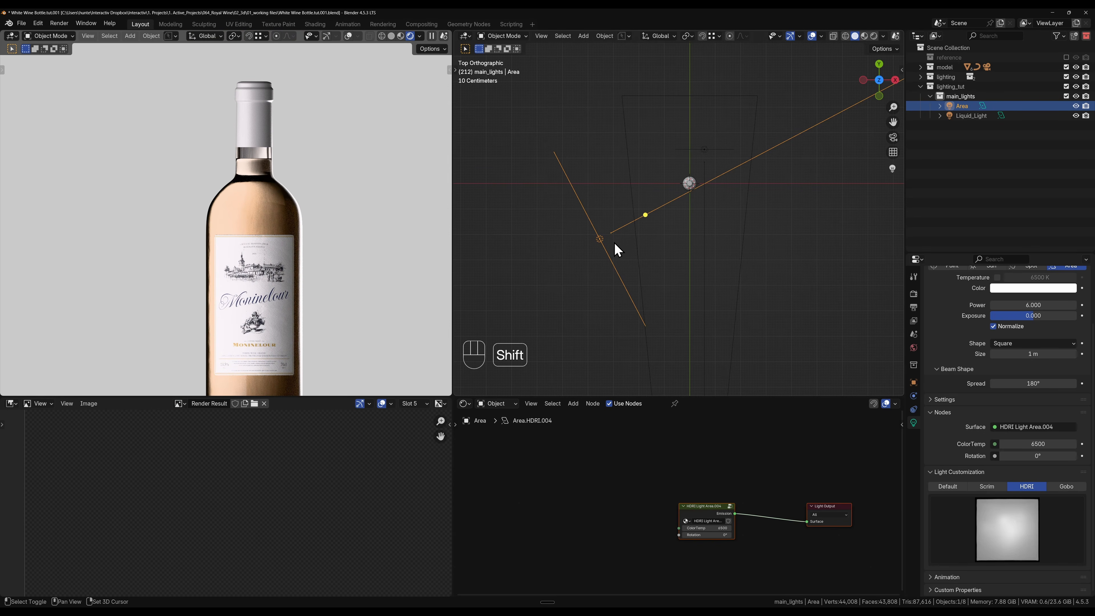
key("shift+d")
right_click(606, 260)
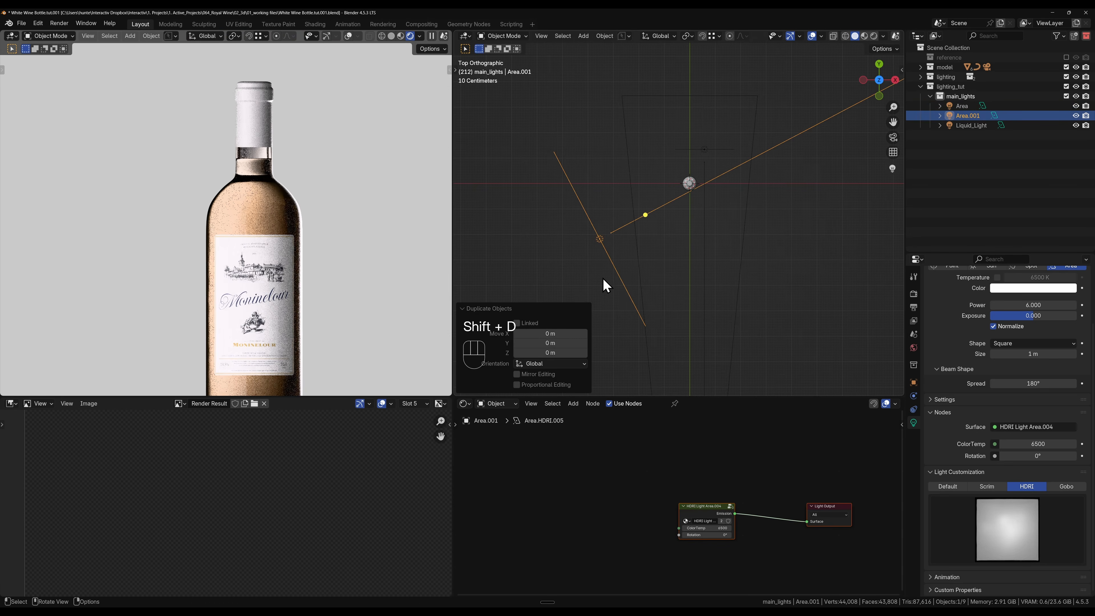
key("g")
key("r")
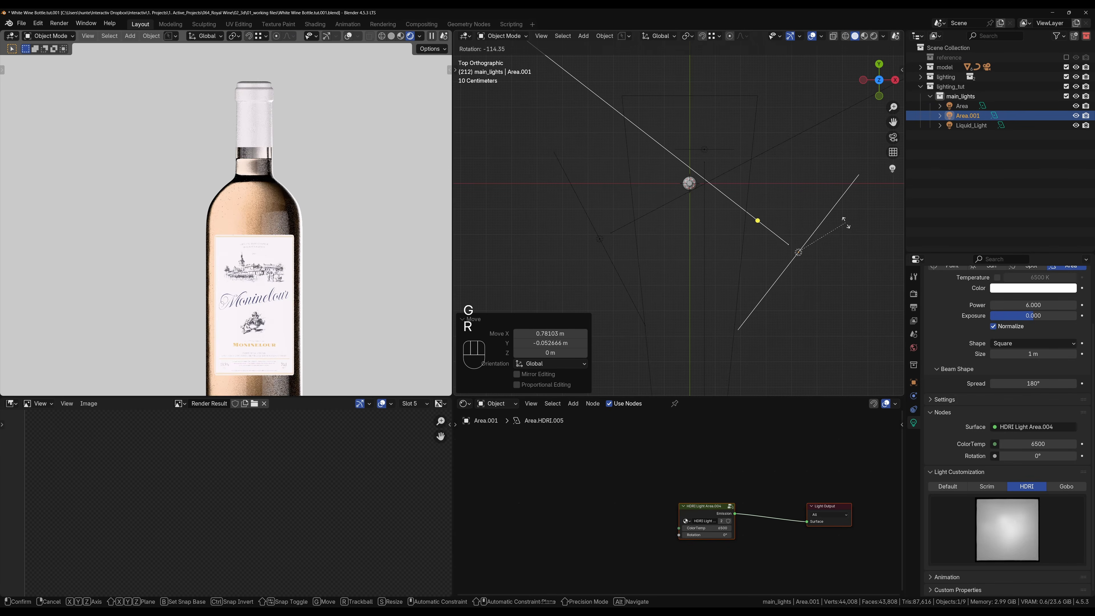
left_click(852, 249)
key("g")
left_click(845, 229)
Step: Scale the duplicated light by 0.665 and move it about -0.115 m in X and 0.012 m in Y
key("s")
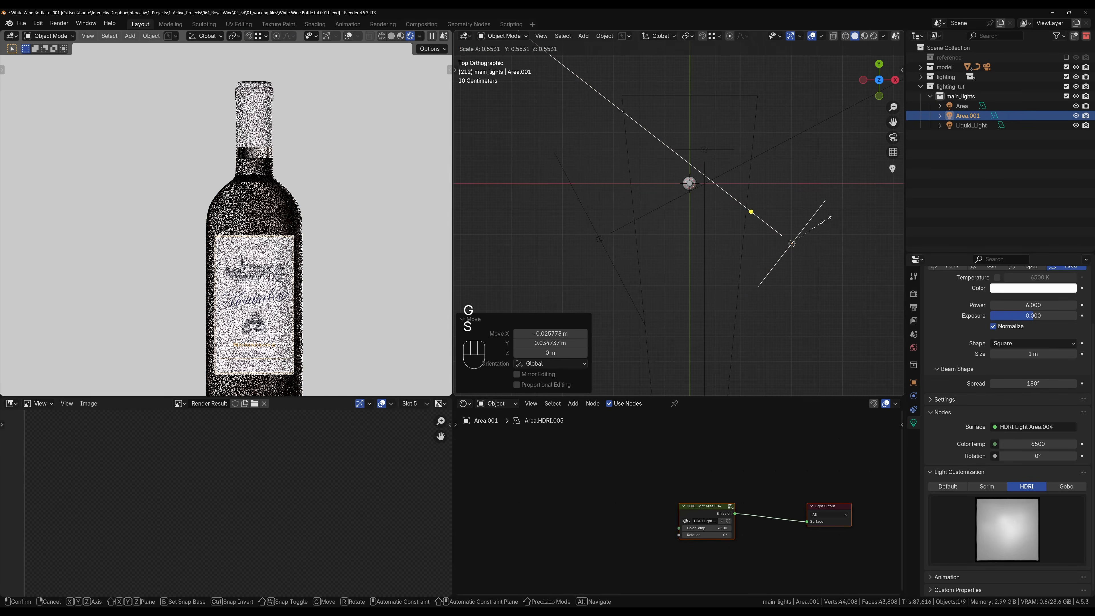
right_click(843, 226)
key("s")
left_click(833, 219)
key("g")
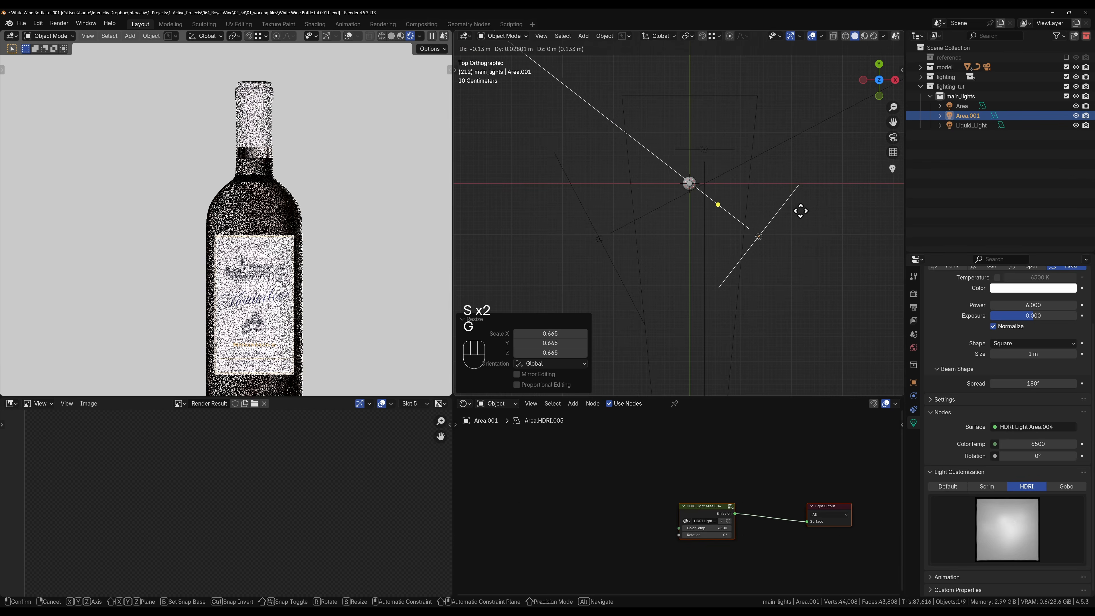
left_click(831, 245)
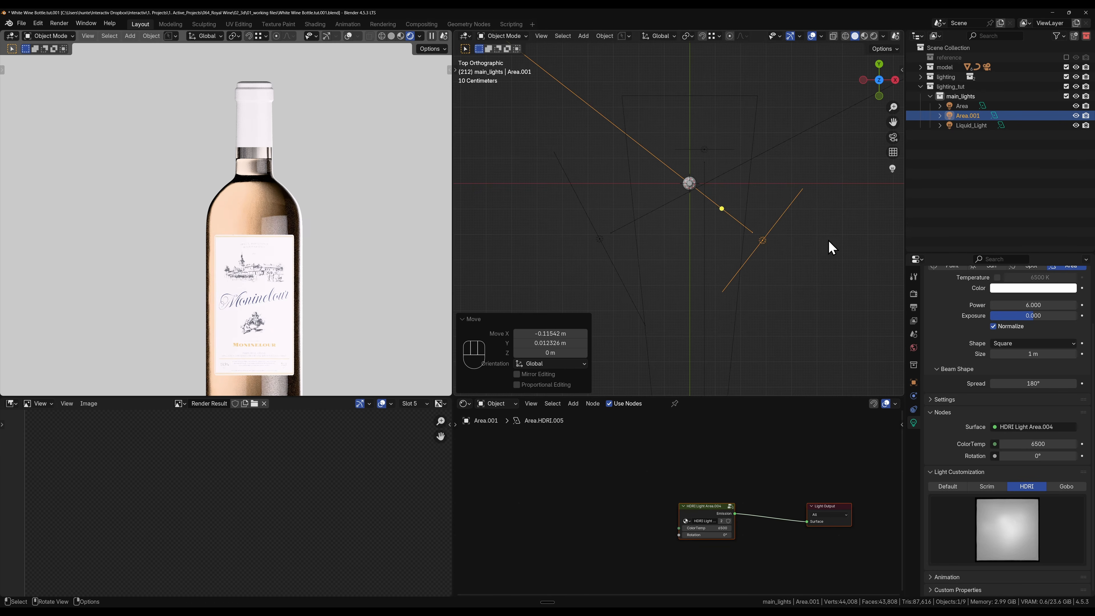
Step: Rotate the duplicated light by -12.9° and reposition it, finishing with a shift of about 0.019 m in X and 0.036 m in Y
key("g")
left_click(839, 239)
key("r")
left_click(832, 204)
key("g")
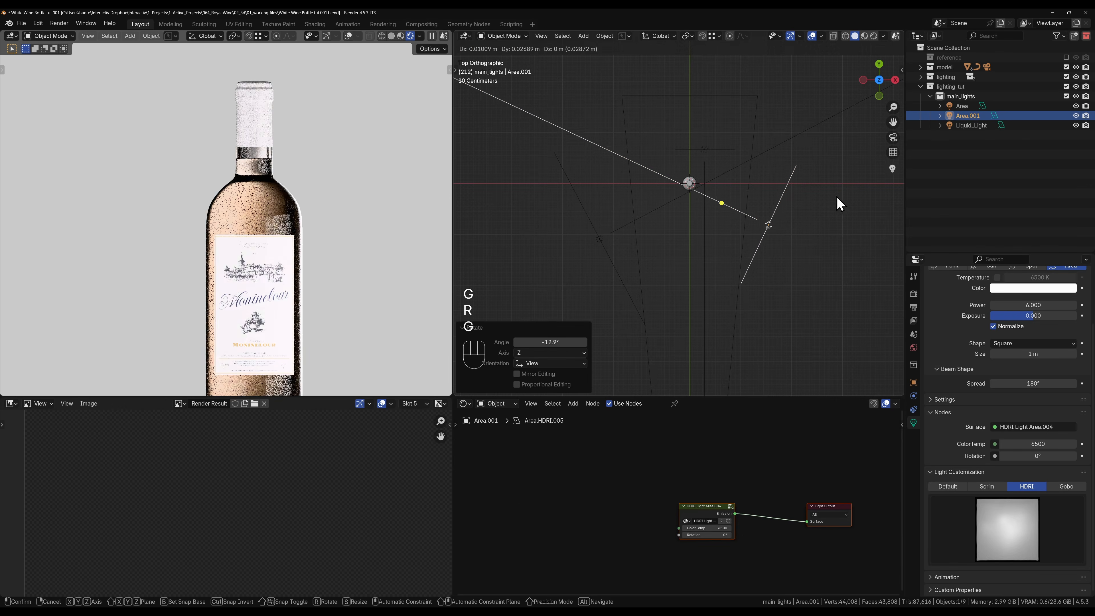
left_click(837, 197)
scroll(779, 205, "up", 2)
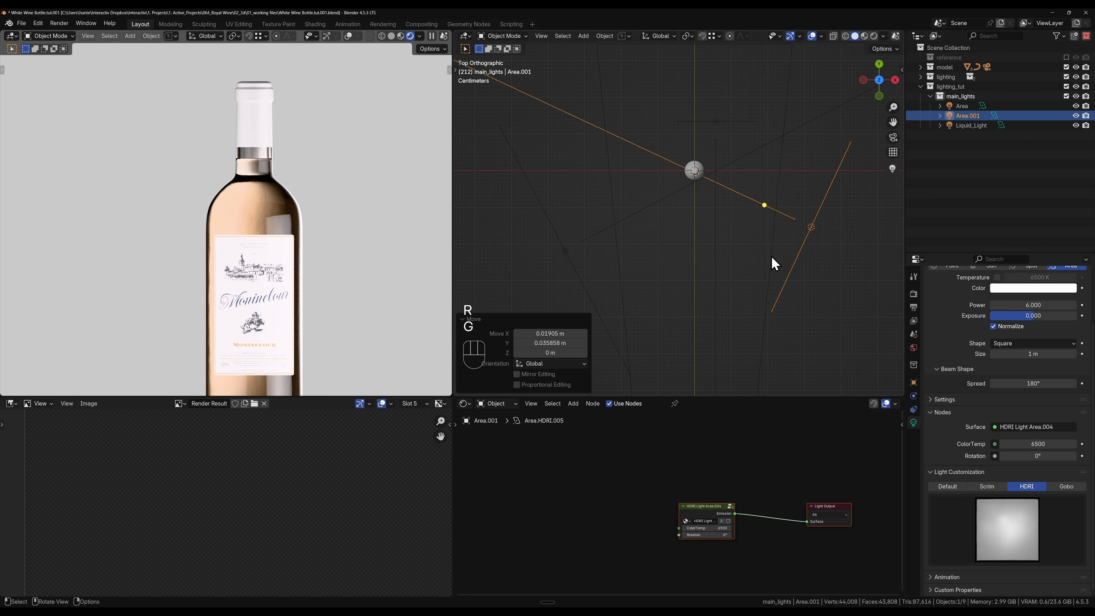
Step: Sketch a temporary annotation curve around the bottle's front in the top view, clear it and return to the box selection tool
key("ctrl+shift+F3")
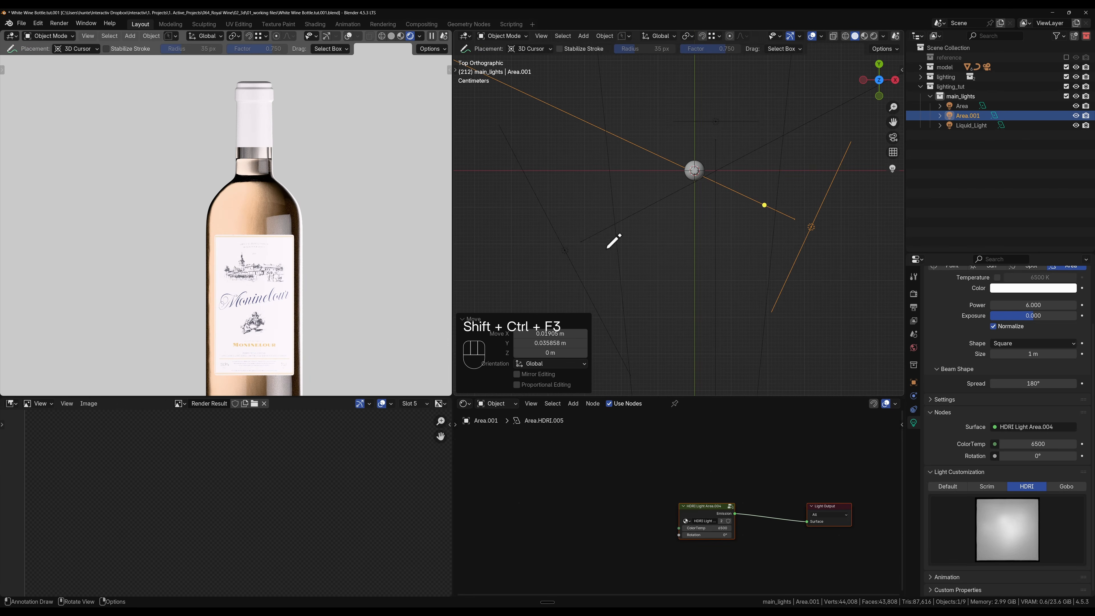
left_click_drag(679, 172, 719, 181)
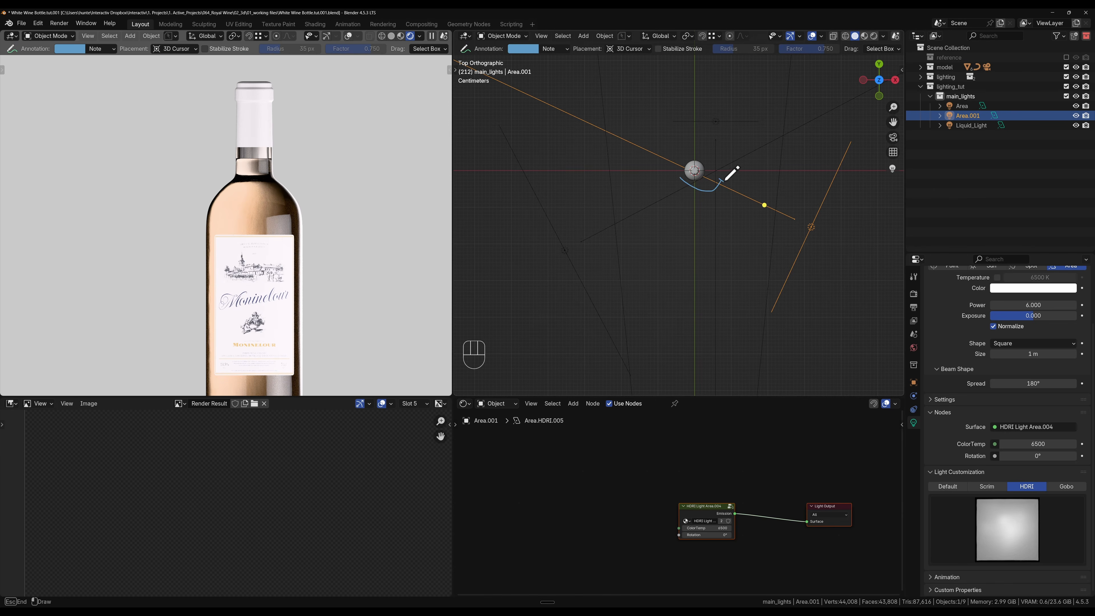
left_click_drag(298, 216, 301, 225)
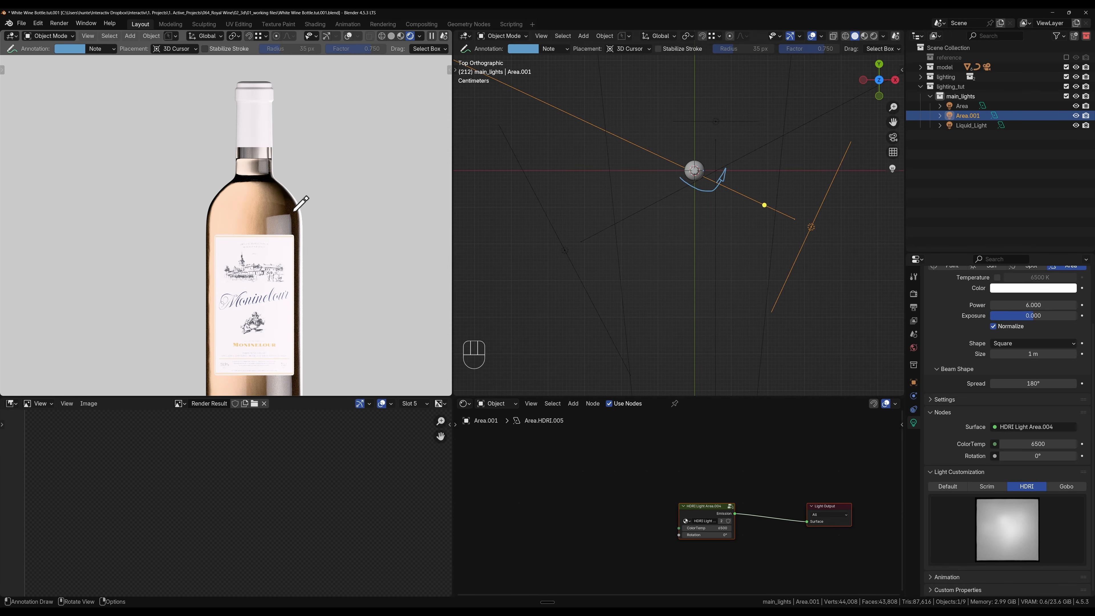
key("shift+ctrl+F4")
key("w")
key("shift+ctrl+F4")
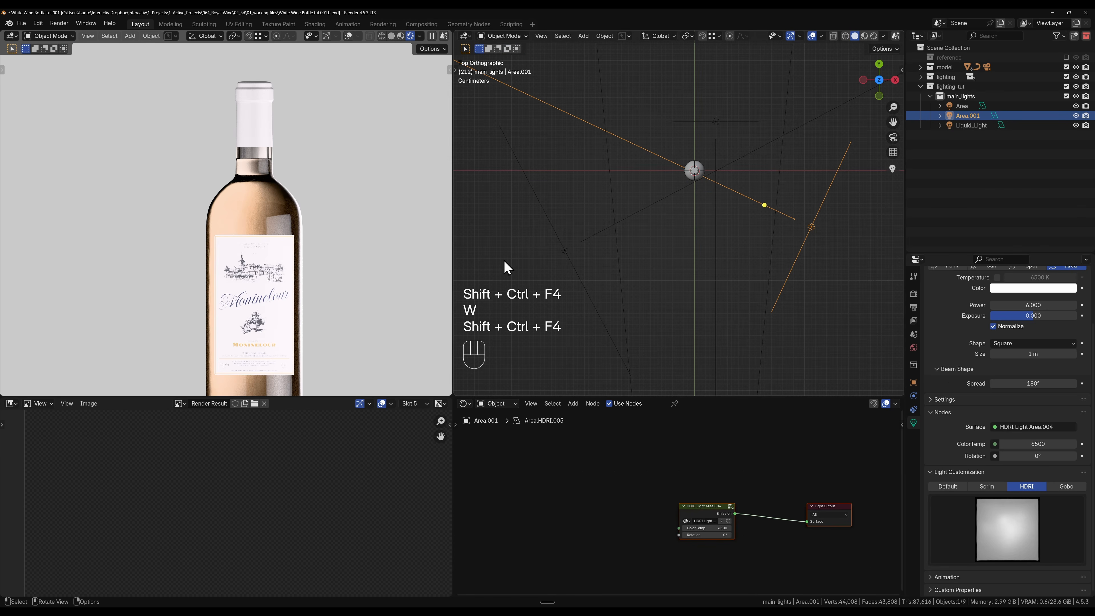
key("w")
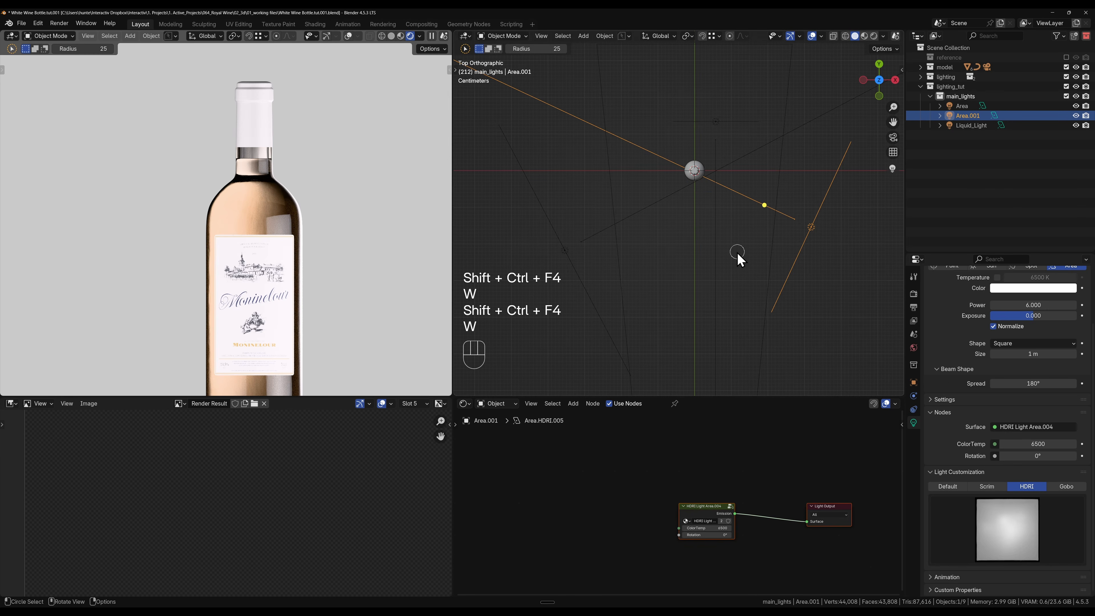
key("w")
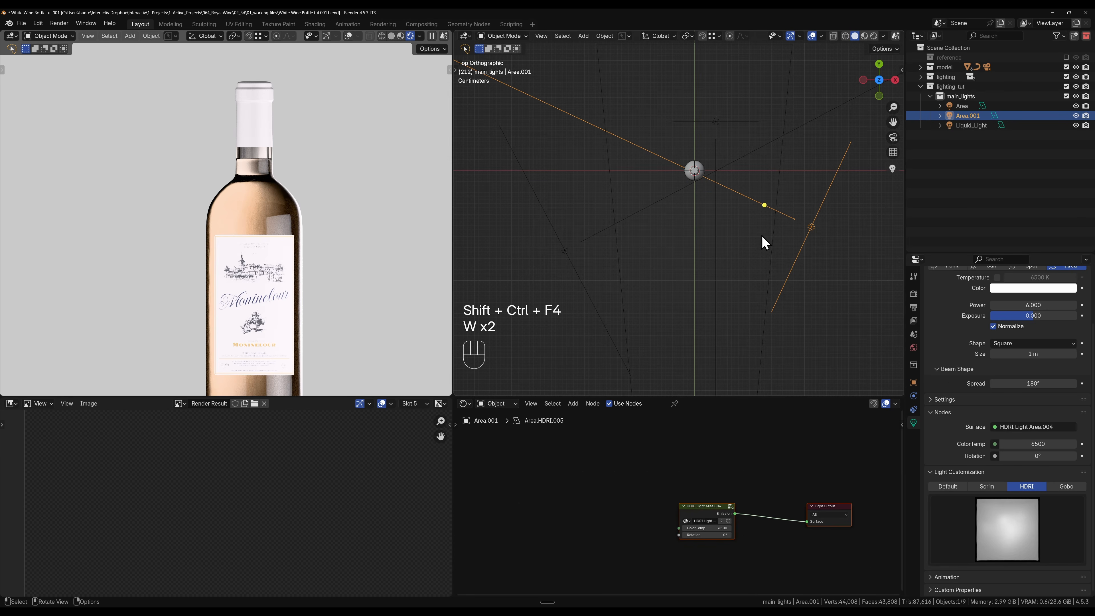
Step: Set the duplicated light's HDRI image to the gradient that fades from one bright side to dark
left_click(1005, 529)
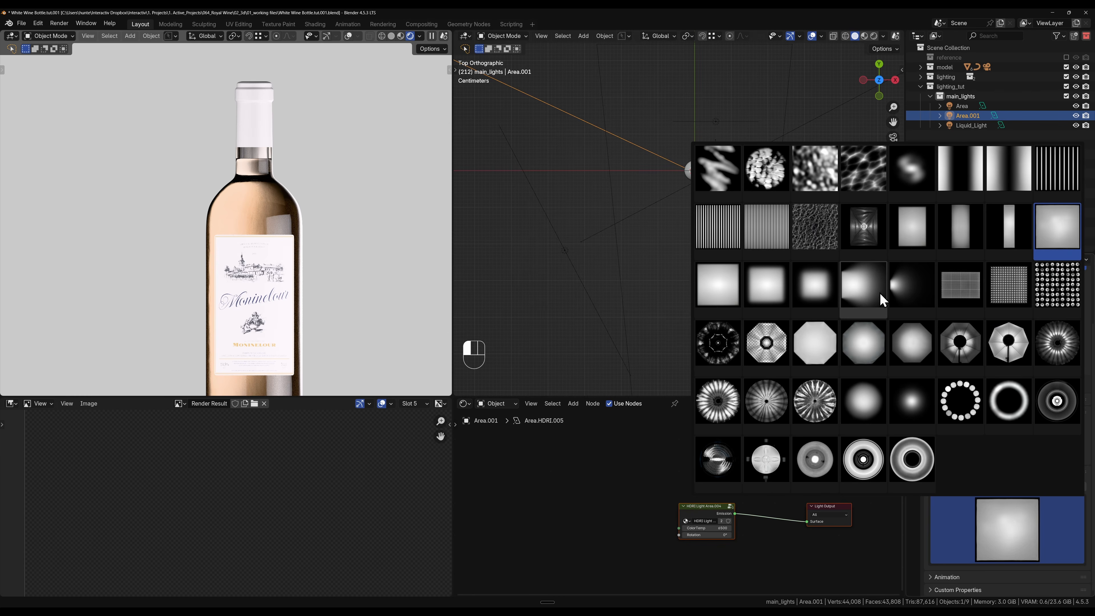
left_click(859, 297)
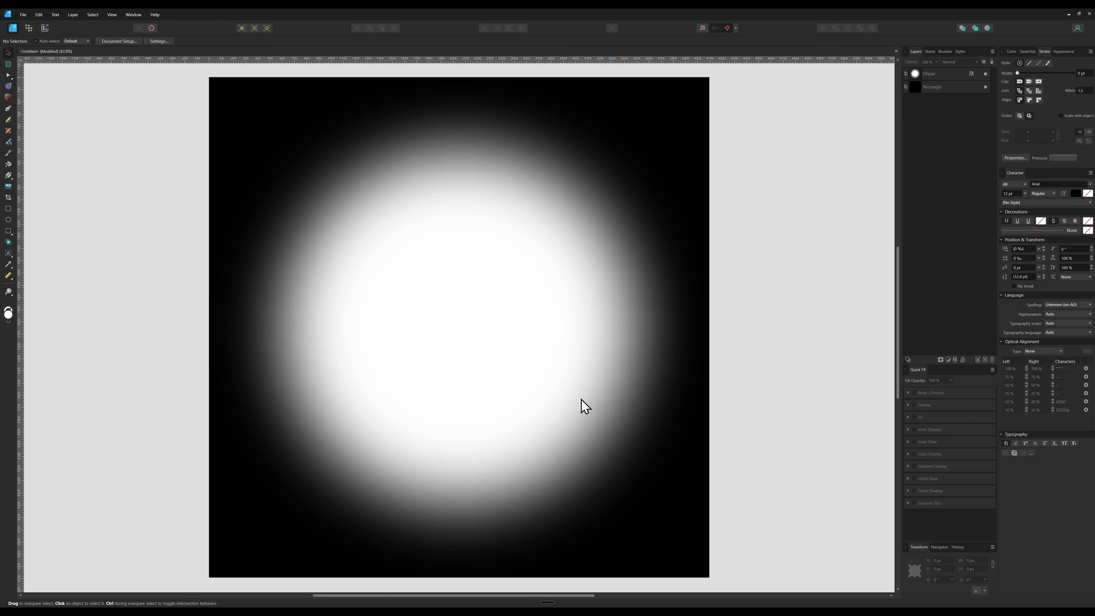
Step: In Affinity Designer, delete the blurred white ellipse from the black background
scroll(560, 367, "down", 1)
left_click(496, 277)
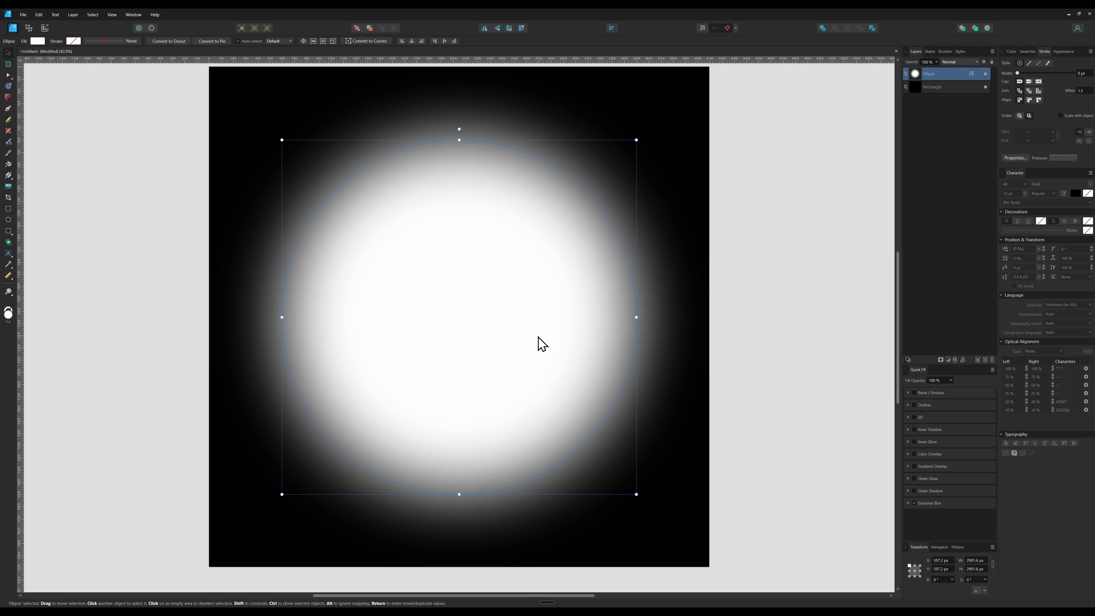
key("Delete")
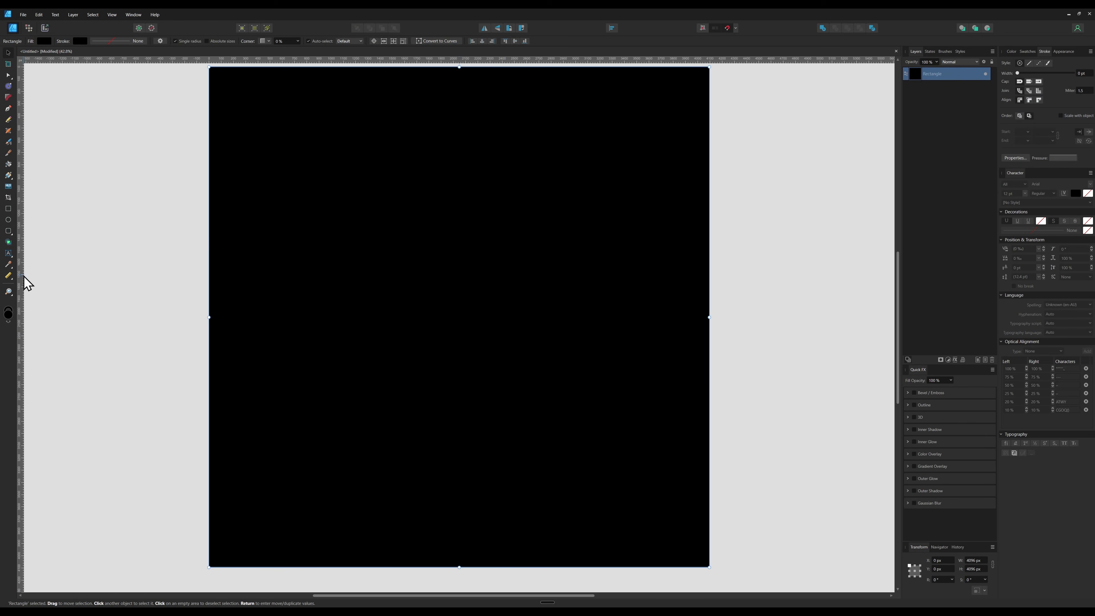
Step: Draw a white square about 3373.7 px wide over the black background
left_click(8, 209)
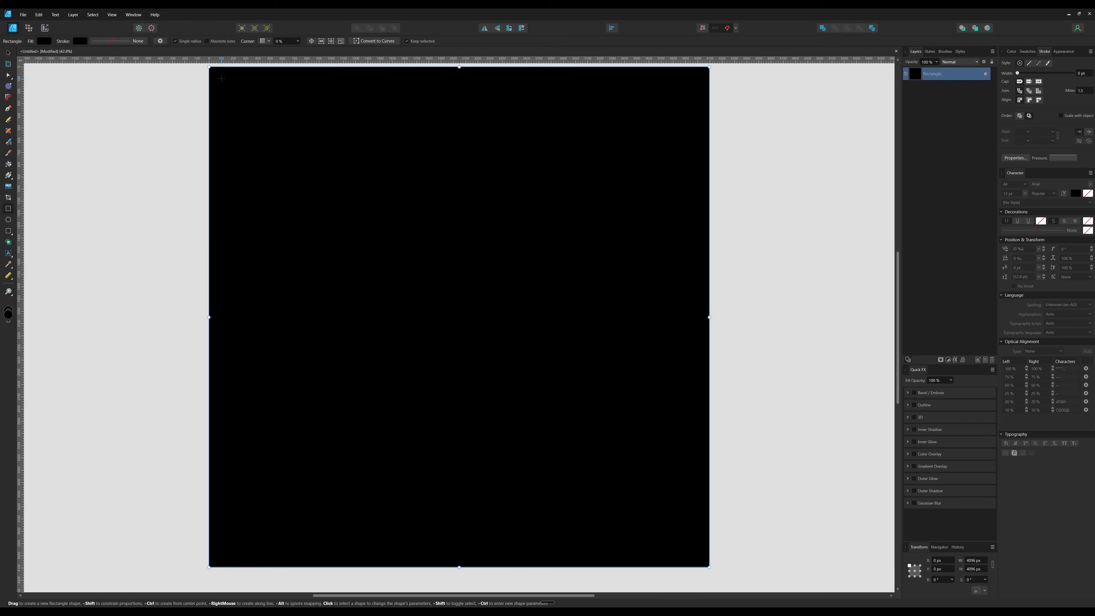
left_click_drag(222, 79, 688, 550)
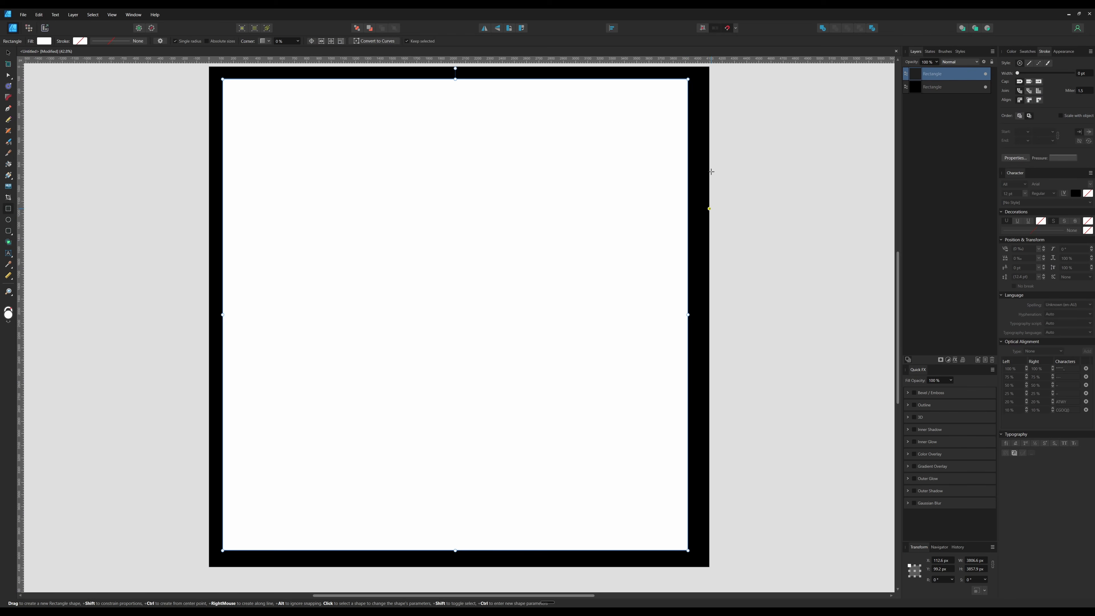
key("ctrl+z")
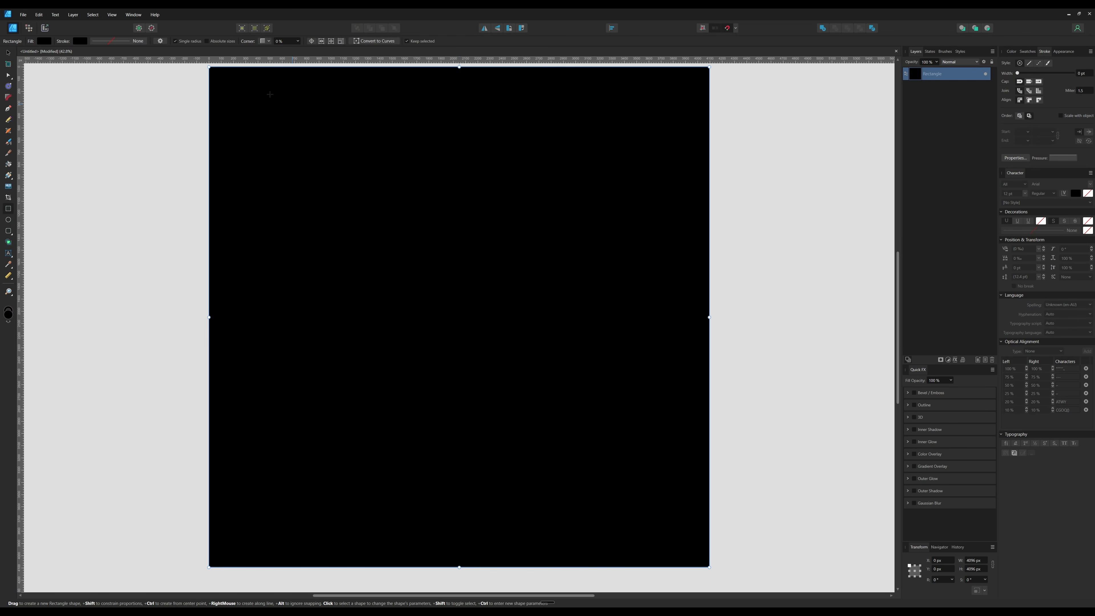
left_click_drag(242, 81, 654, 492, "shift")
key("v")
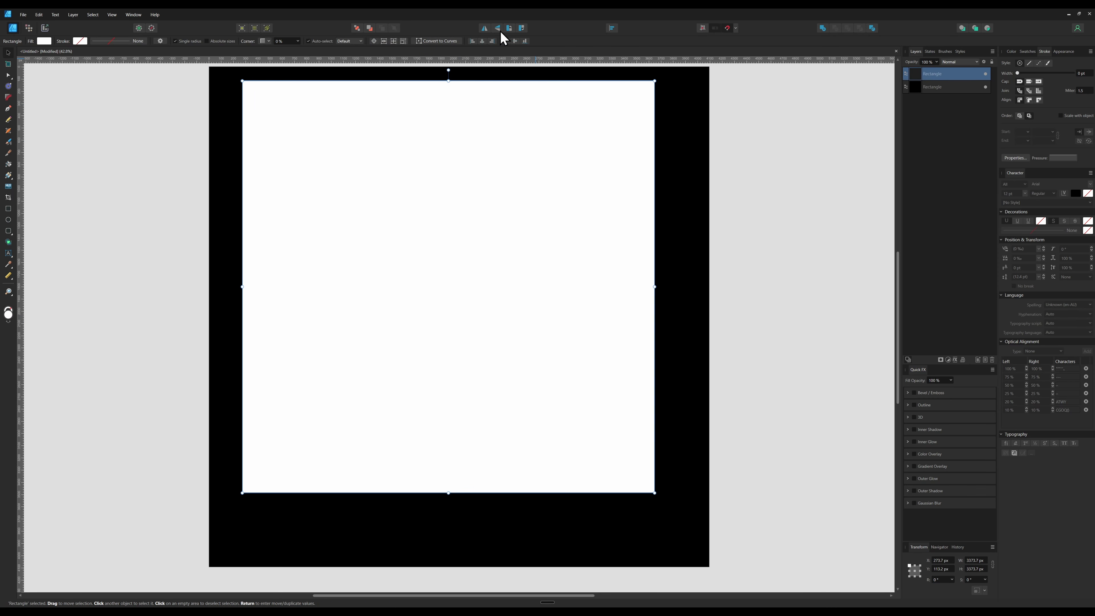
Step: Centre the white square horizontally and vertically on the page
left_click(612, 28)
left_click(627, 51)
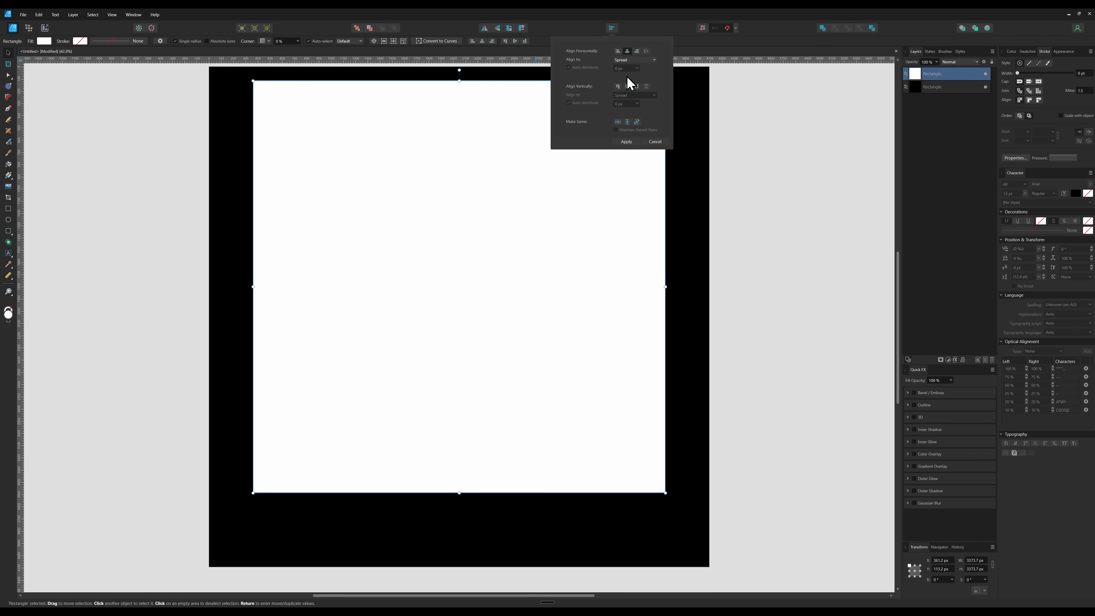
left_click(627, 86)
key("m")
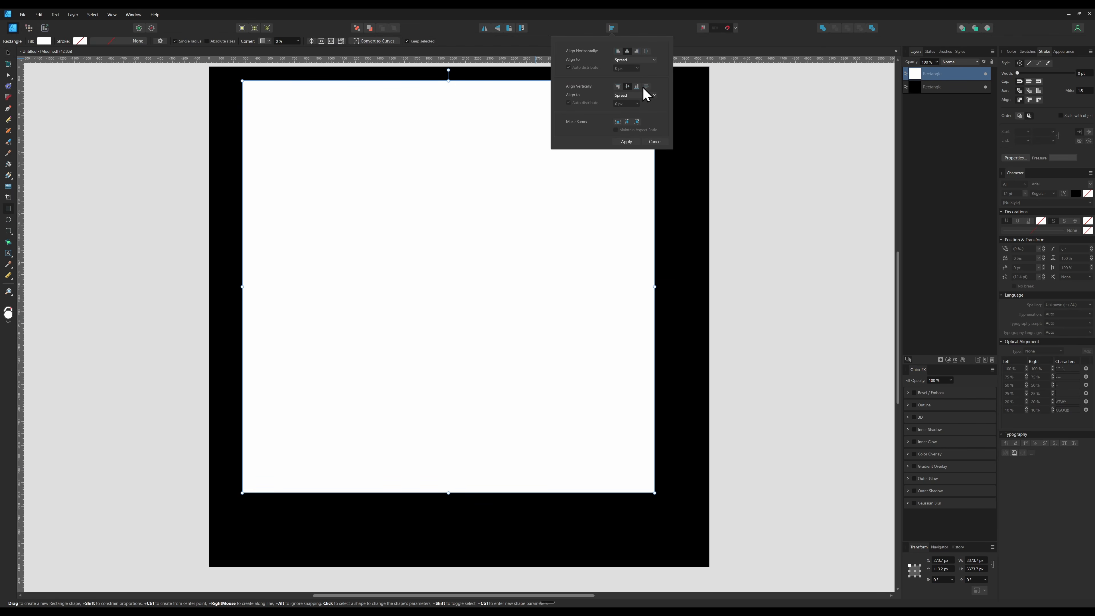
left_click_drag(351, 160, 357, 177)
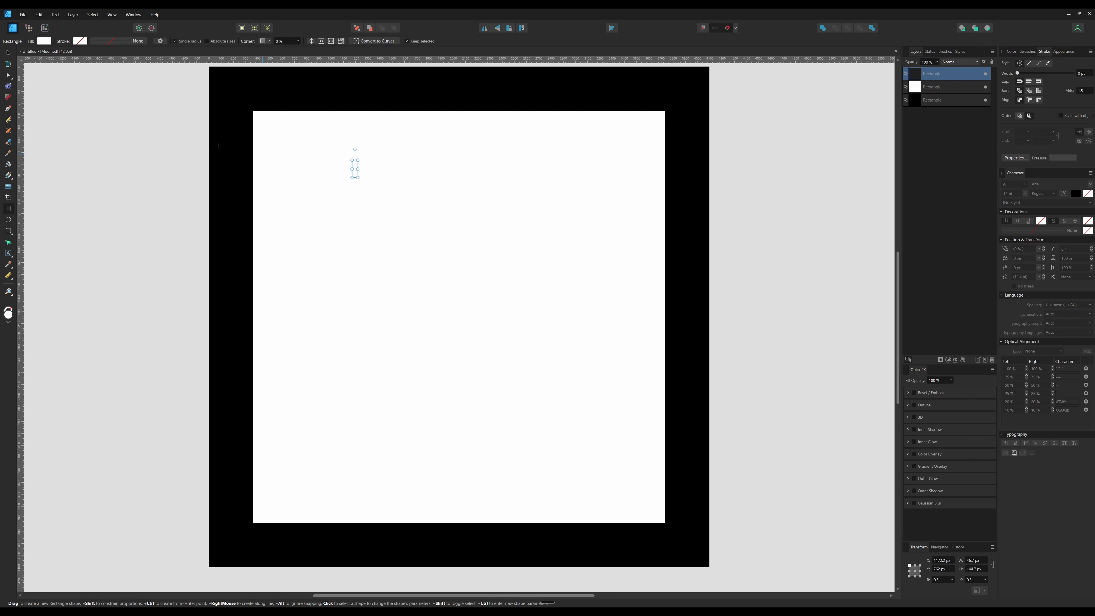
key("ctrl+z")
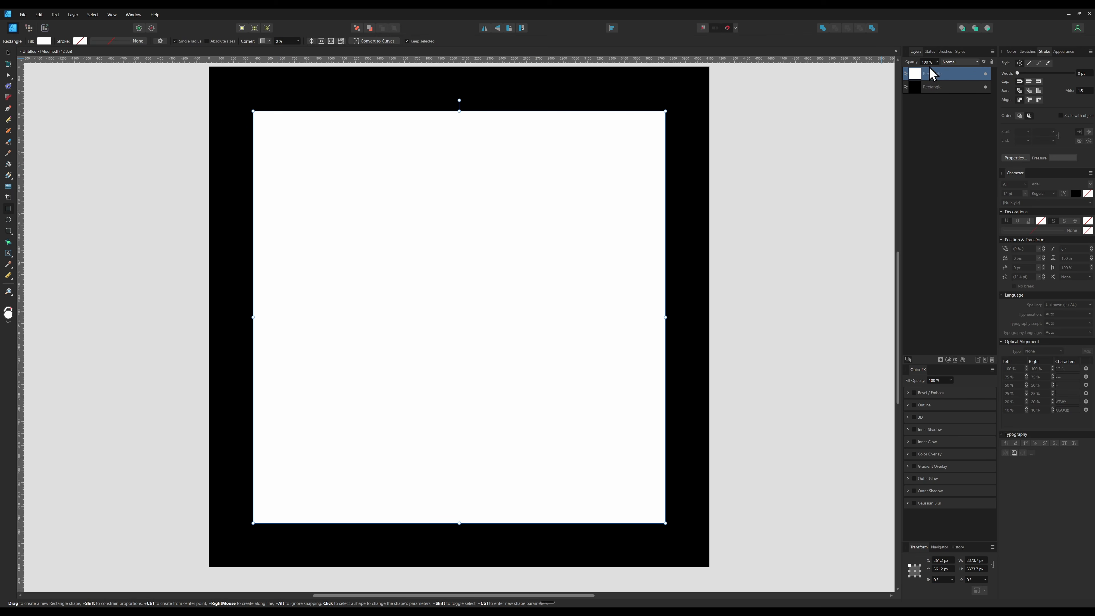
Step: Apply a Gaussian Blur layer effect to the white square, with a radius large enough to soften its edges broadly
left_click(955, 360)
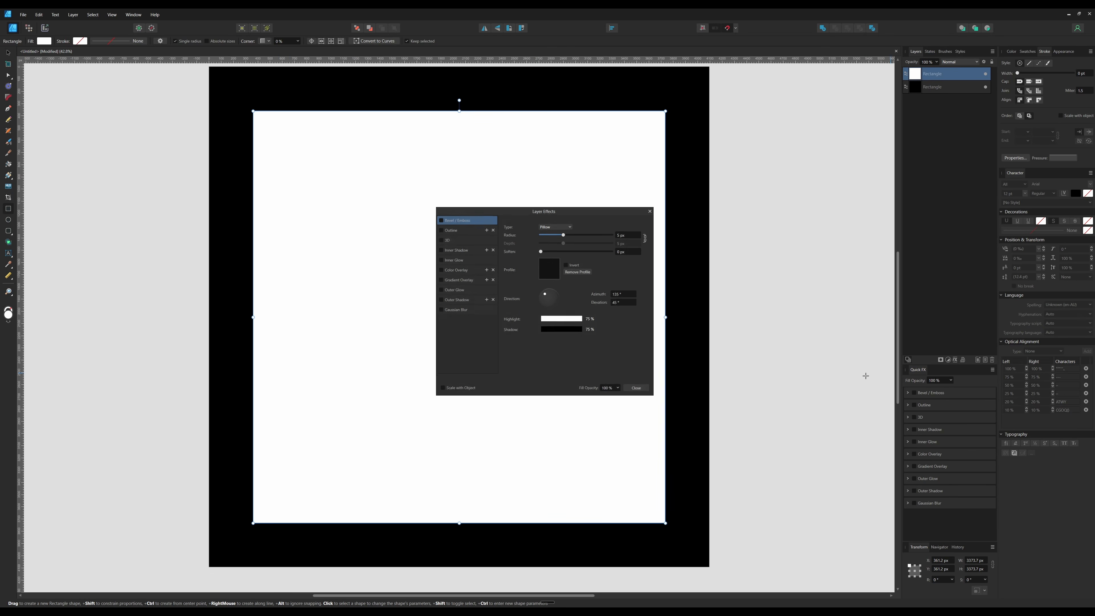
left_click(461, 309)
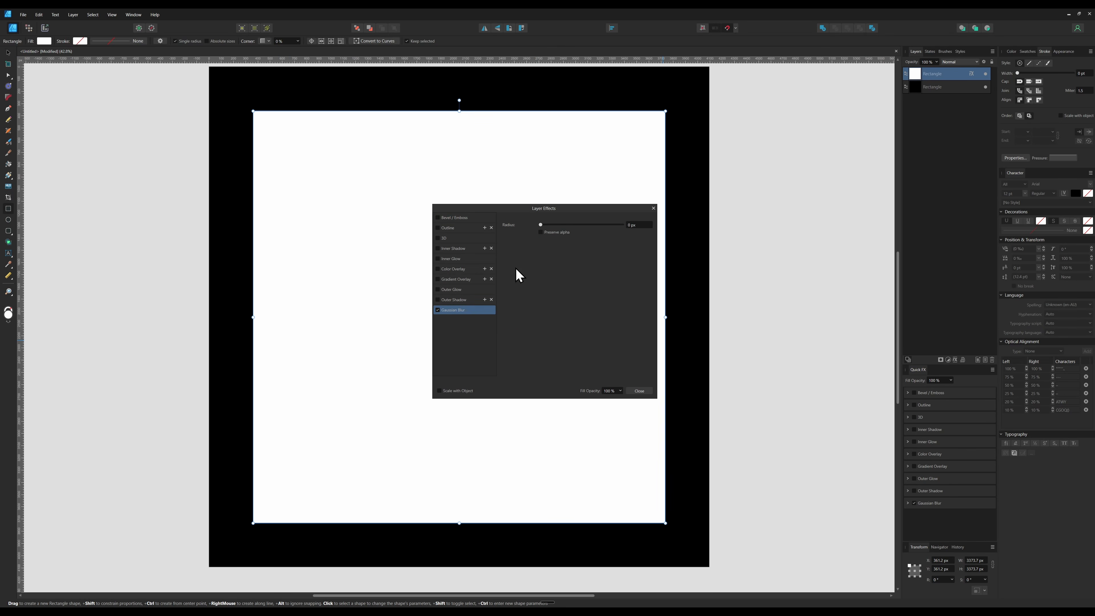
left_click_drag(549, 223, 627, 225)
left_click(639, 390)
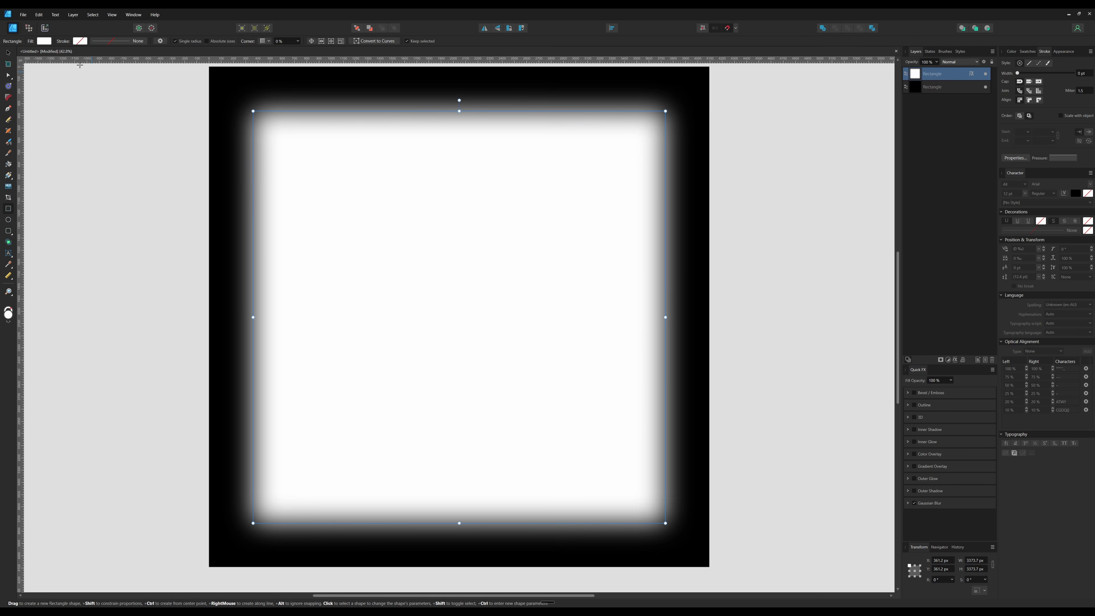
Step: Fill the blurred square with a linear gradient from white to black and set its midpoint to 54 %
left_click(47, 42)
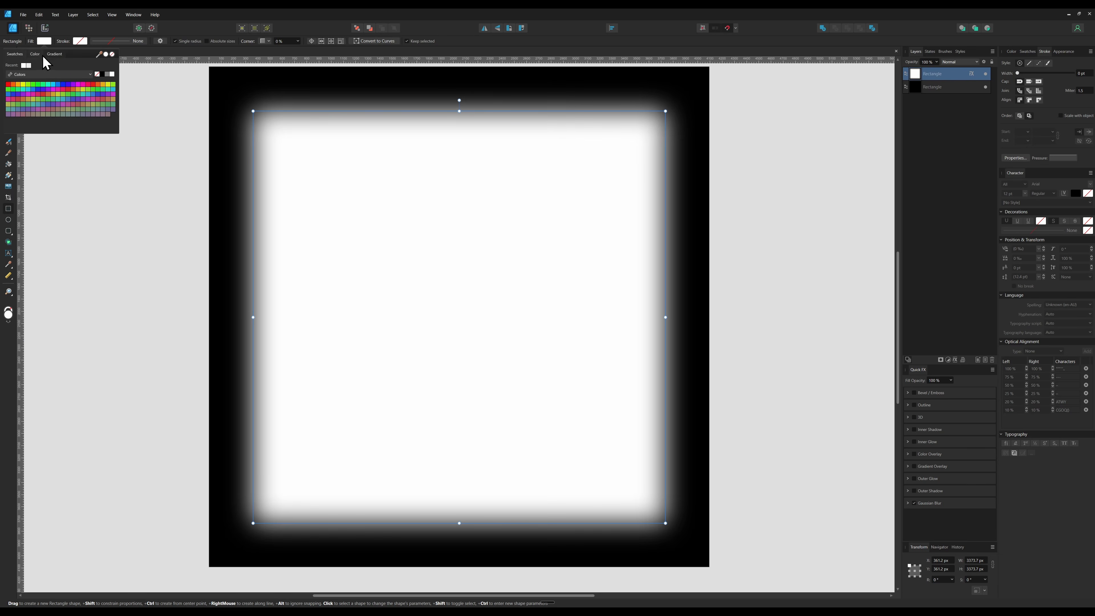
left_click(56, 53)
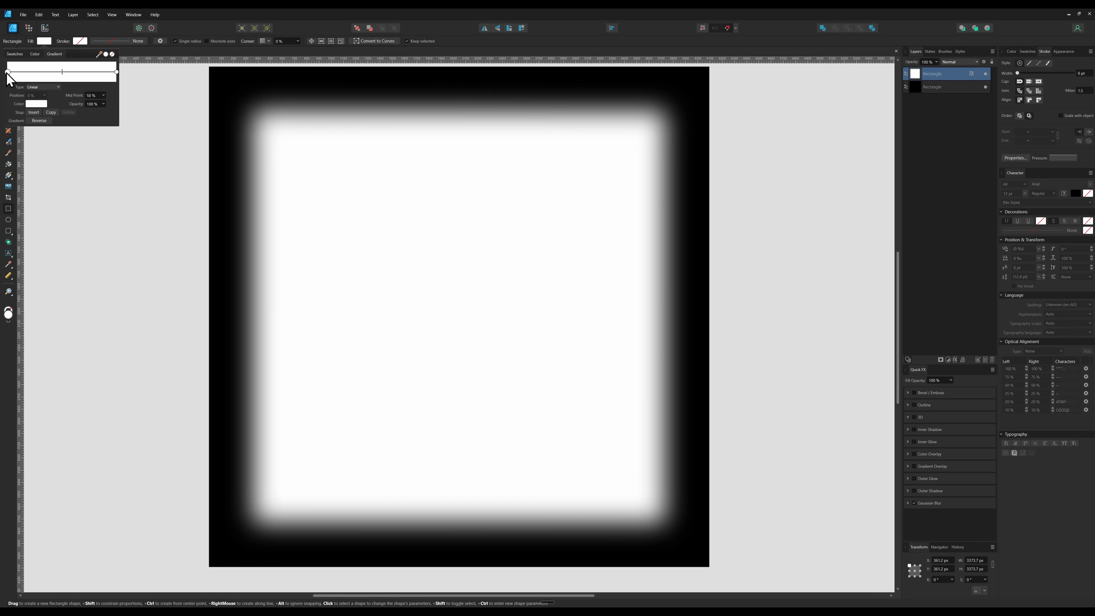
left_click(33, 104)
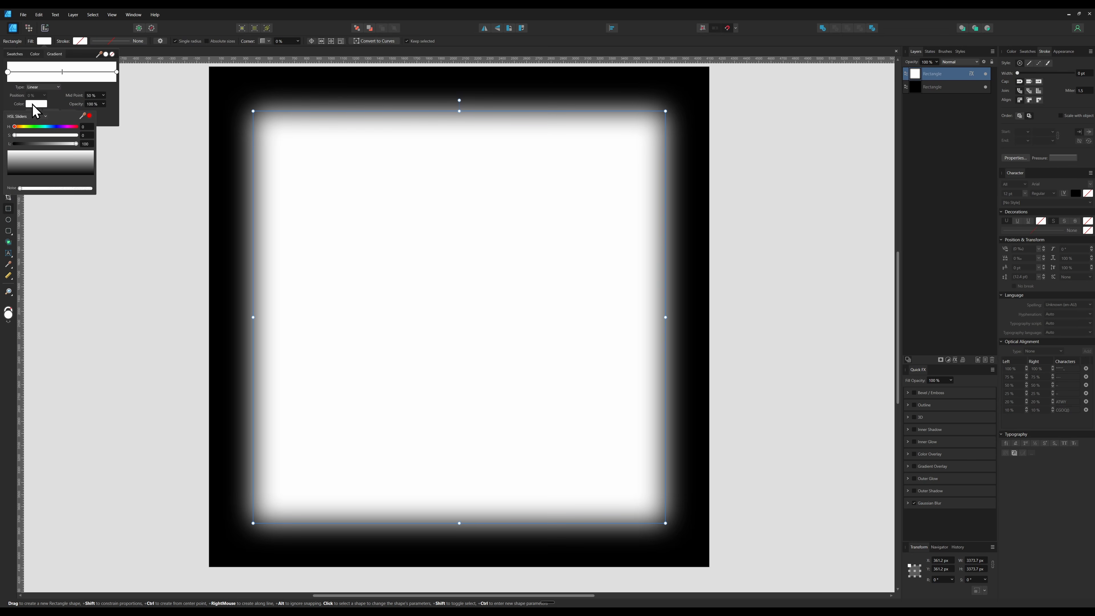
left_click(117, 71)
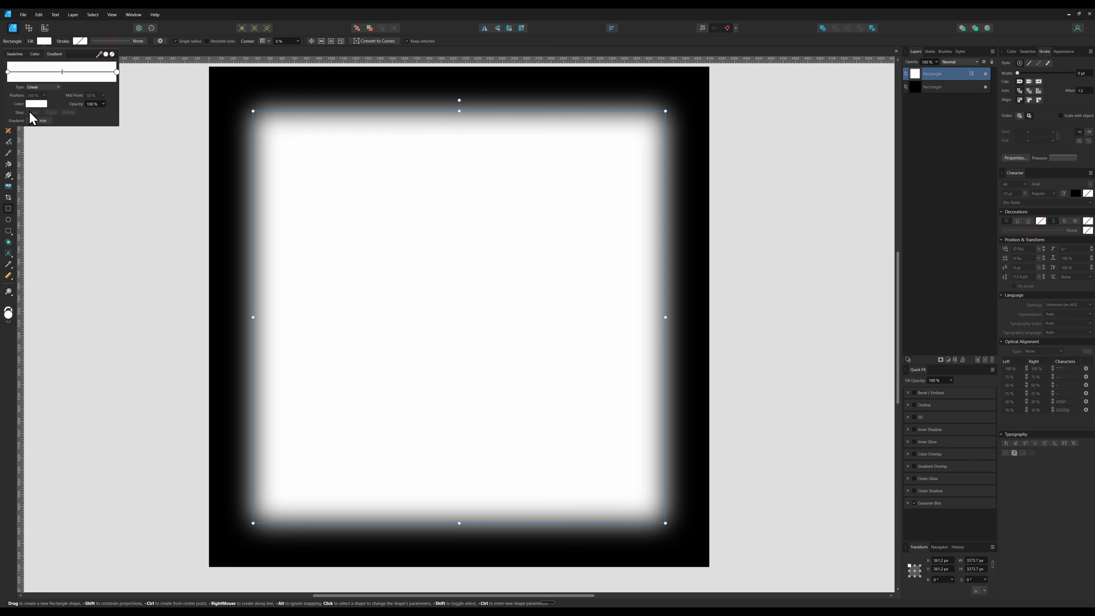
left_click(35, 105)
left_click_drag(35, 153, 6, 157)
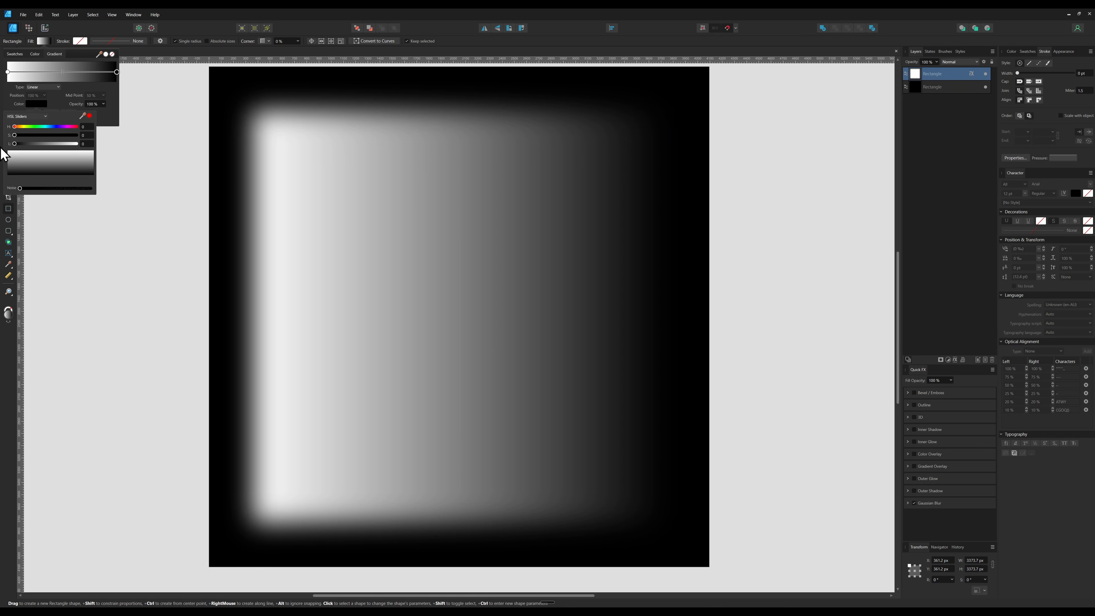
left_click(62, 72)
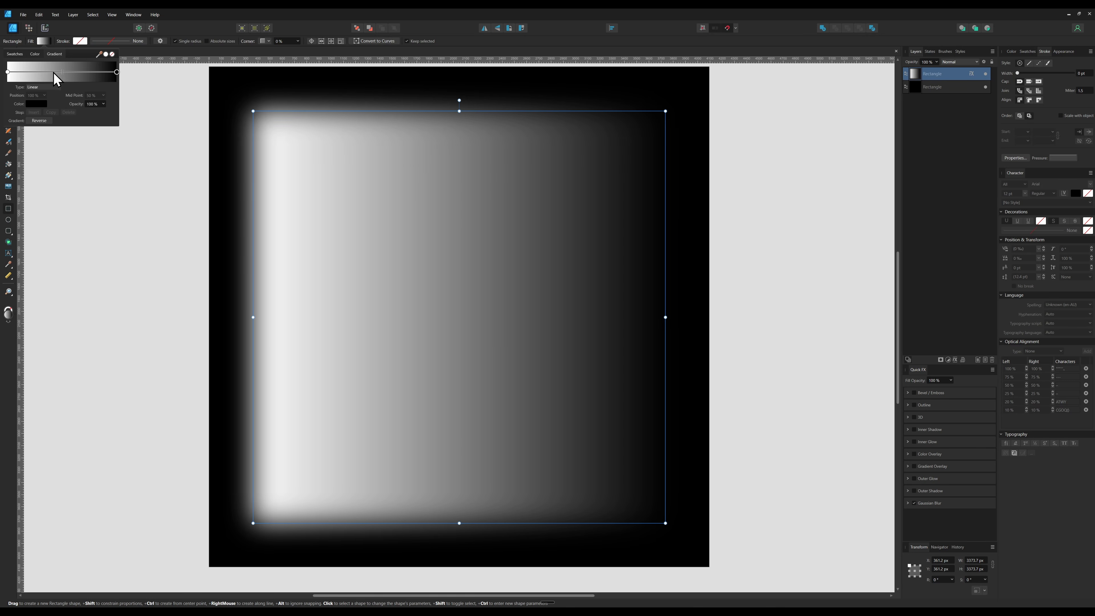
mouse_move(62, 72)
left_mouse_down()
mouse_move(73, 74)
mouse_move(50, 77)
mouse_move(68, 78)
left_mouse_up()
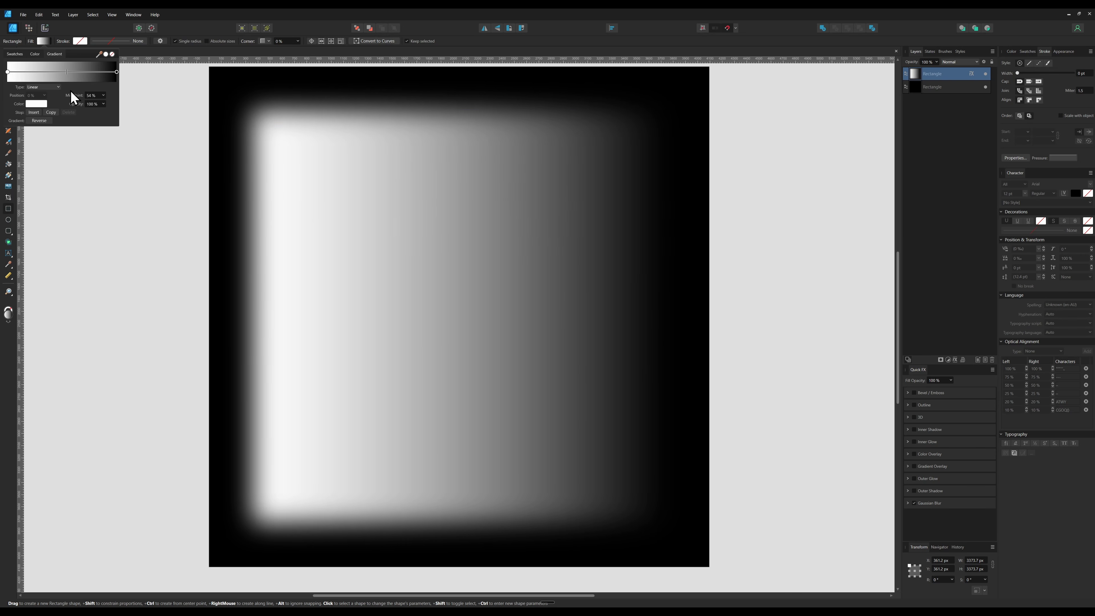
left_click(171, 207)
Step: In Blender, scale the side light by 0.758 and rotate and reposition it beside the bottle, finishing with a shift of about 0.005 m in X and 0.046 m in Y
key("alt+Tab")
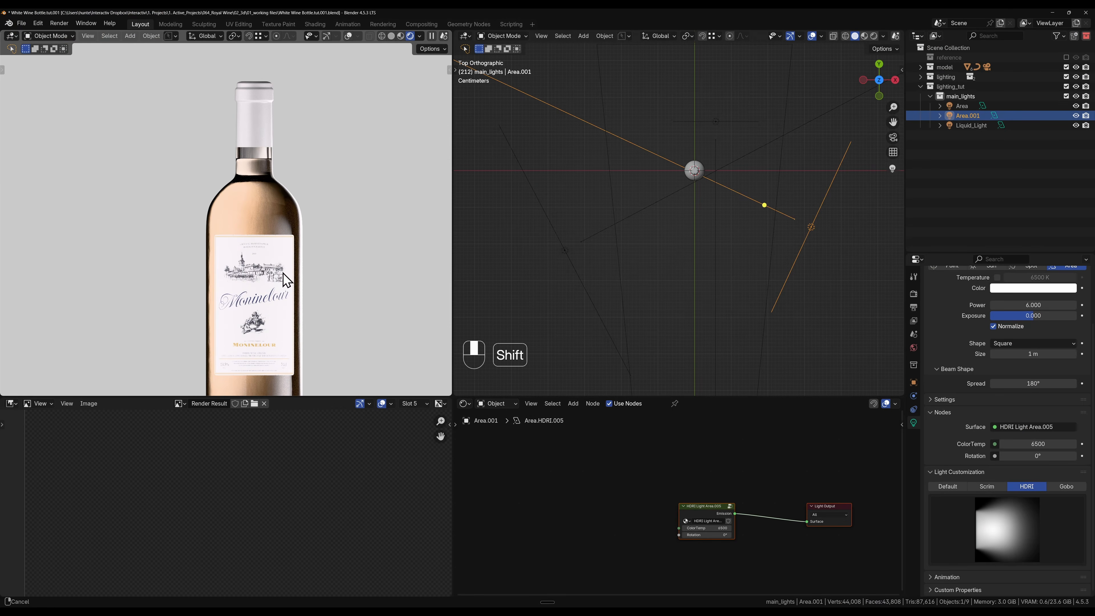
middle_click_drag(283, 276, 282, 170, "shift")
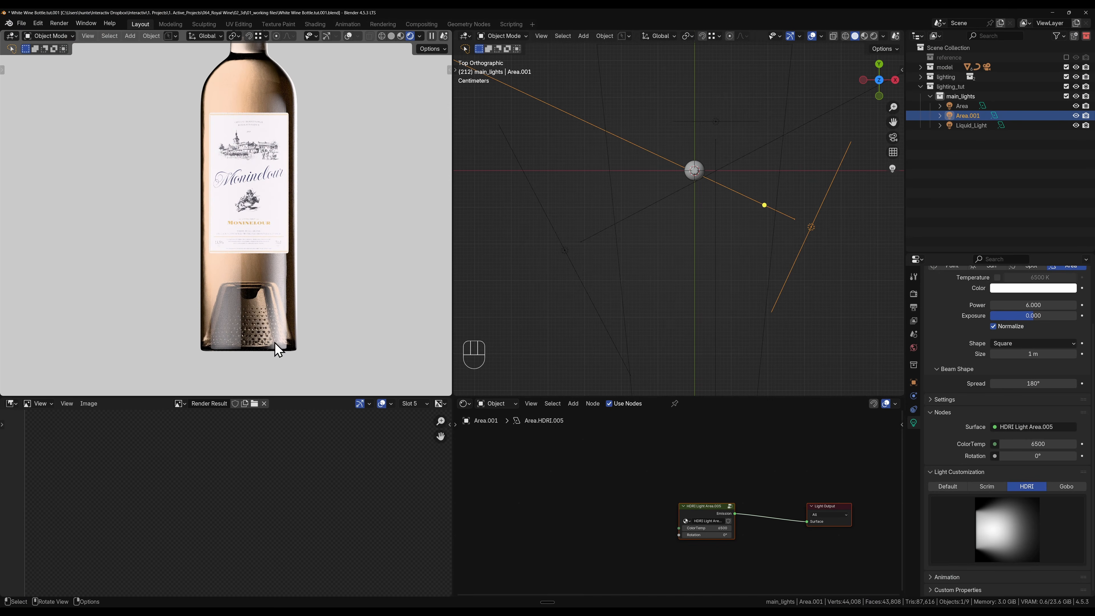
key("s")
key("g")
left_click(856, 213)
key("r")
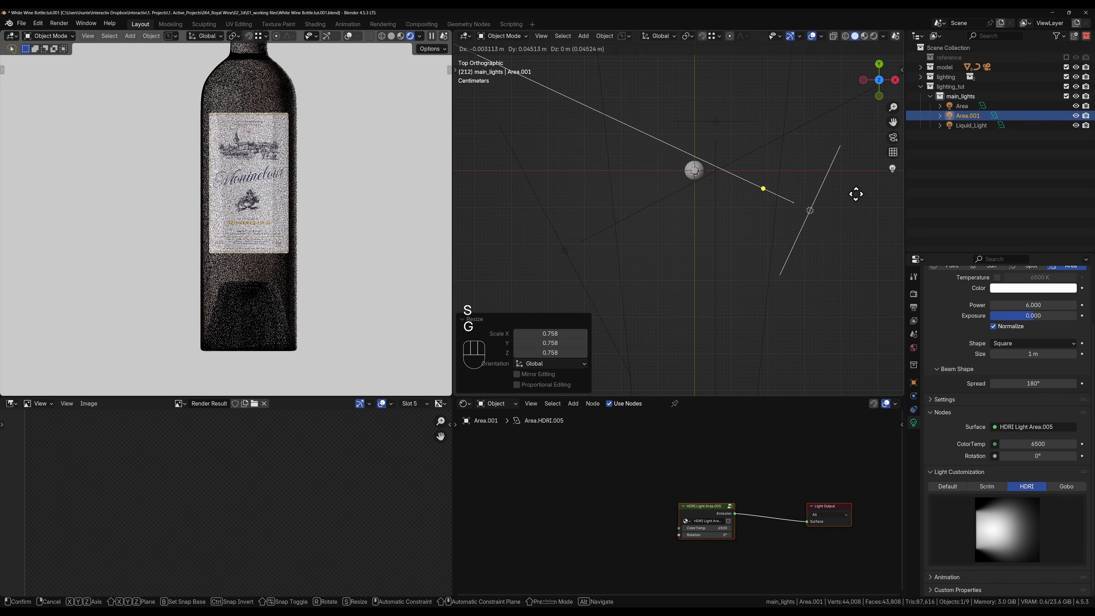
right_click(856, 196)
key("g")
left_click(838, 220)
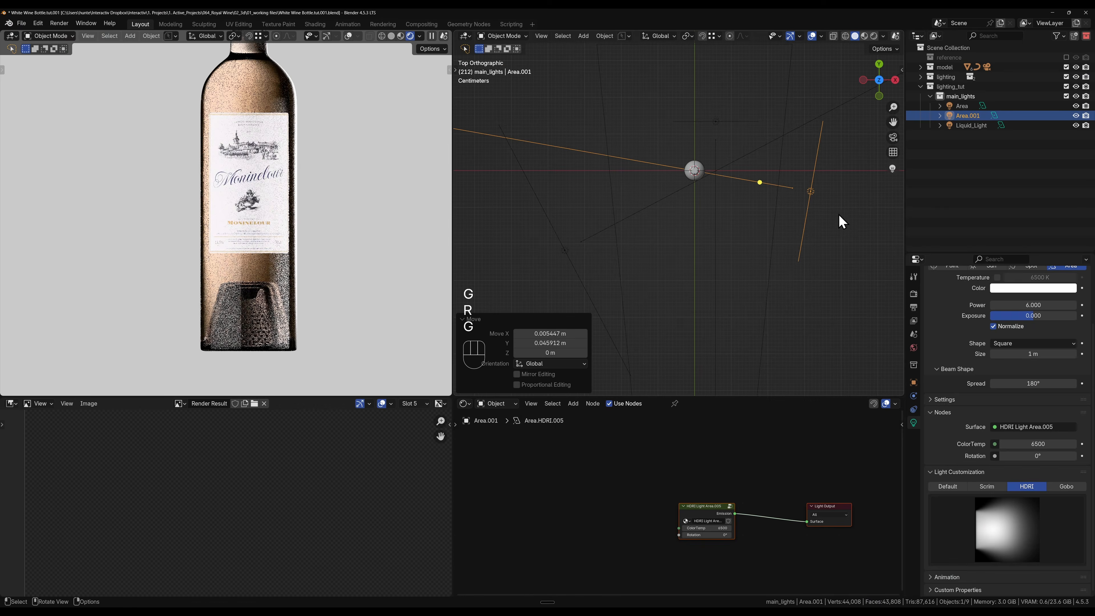
Step: Lower the side light's power to 0.450 so its gradient is easier to read
middle_click_drag(775, 186, 229, 208)
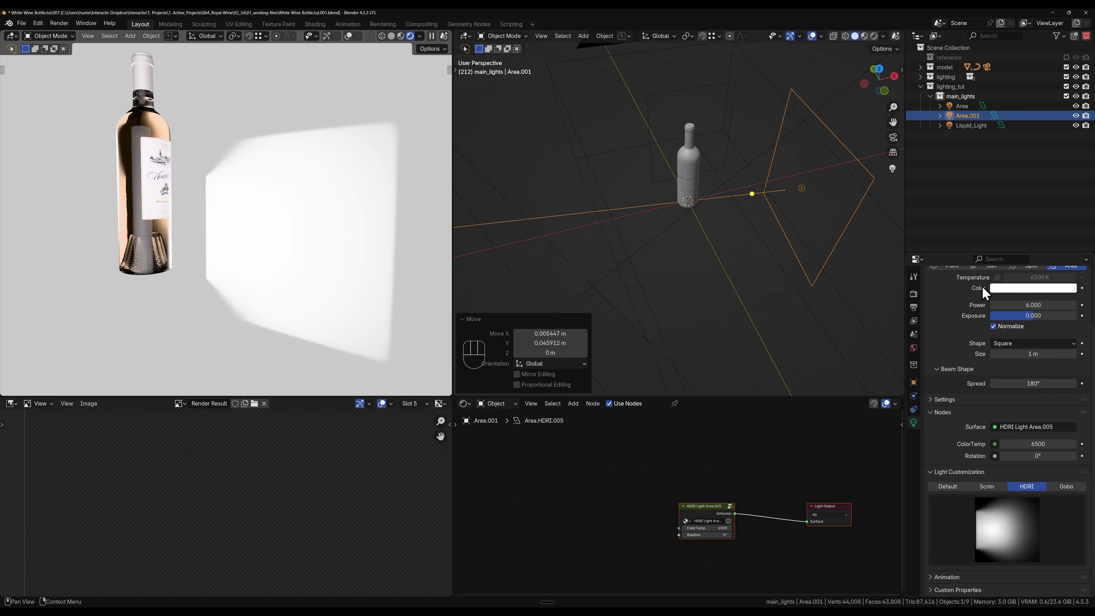
scroll(981, 302, "up", 4)
left_click(1035, 374)
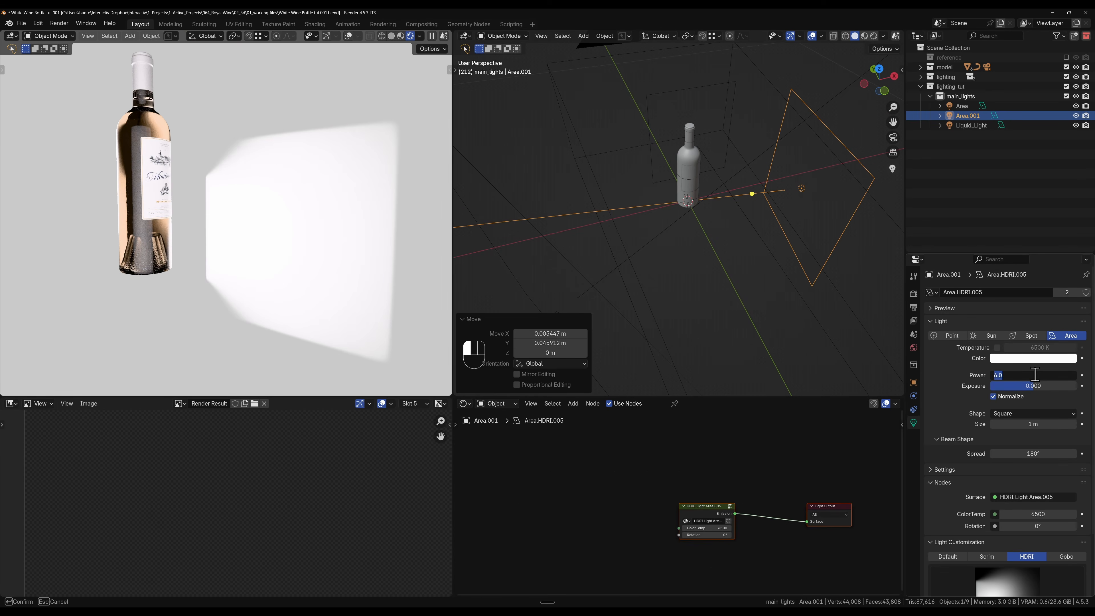
type("4")
key("Return")
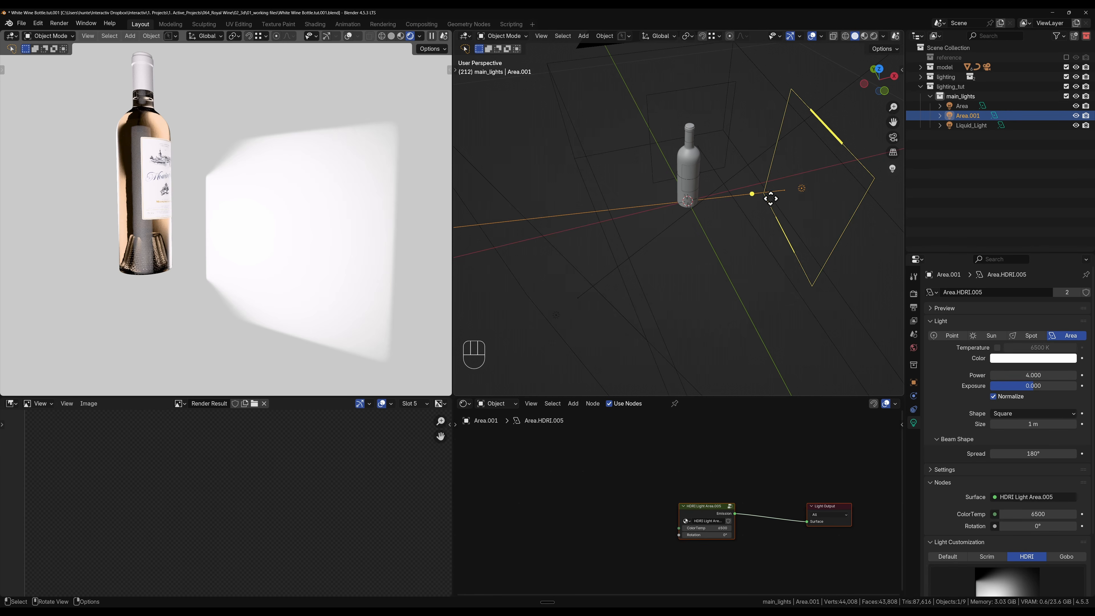
left_click_drag(1022, 374, 989, 373)
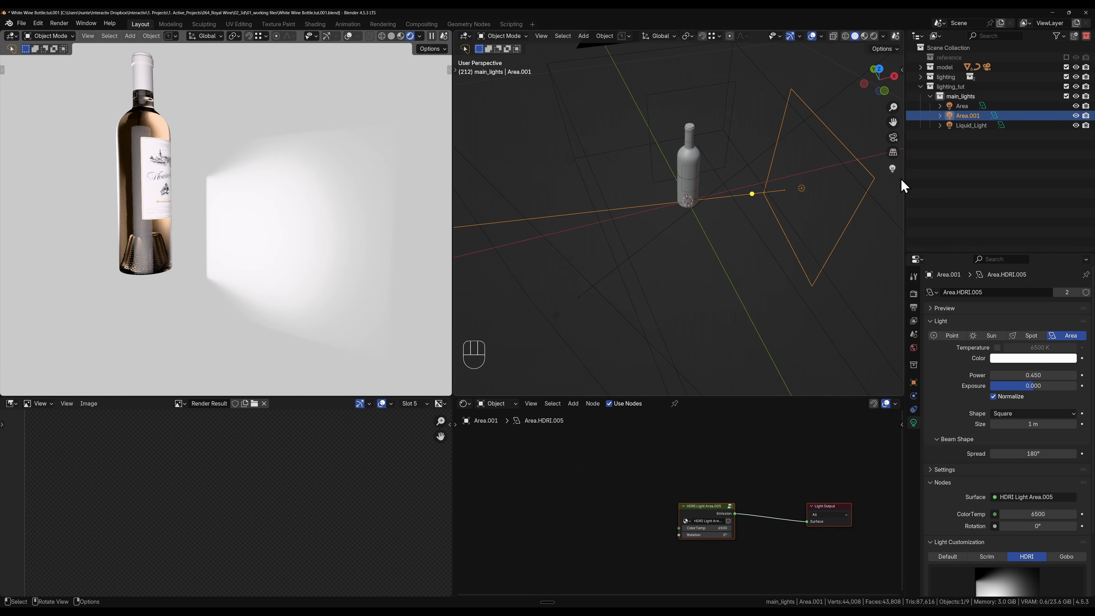
Step: Rotate the side light 180° about its local Z axis to flip its gradient
key("r")
type("z")
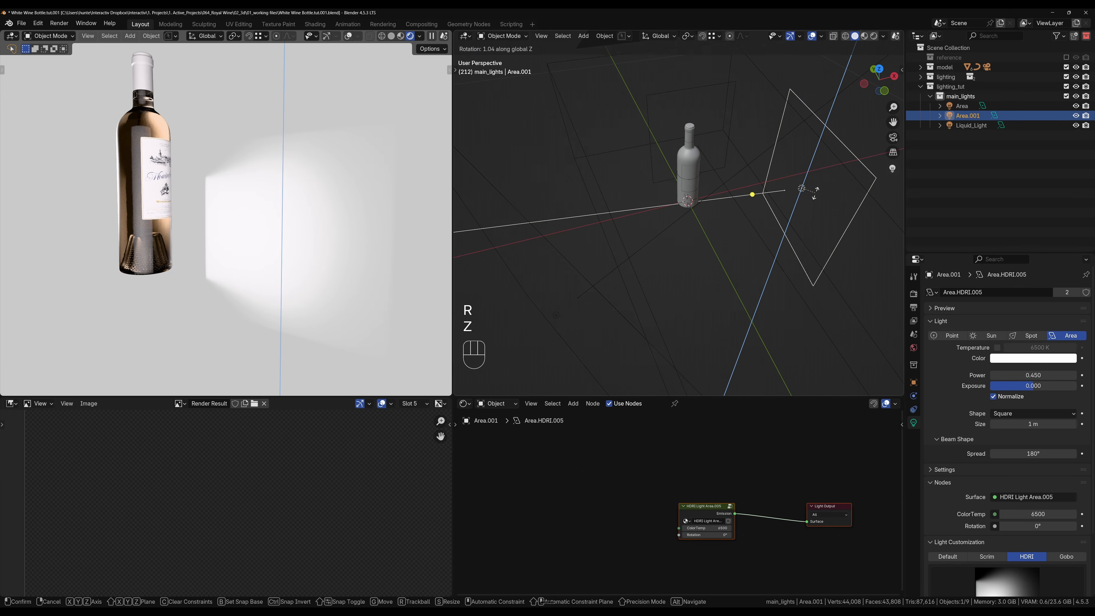
type("z180")
key("KP_Enter")
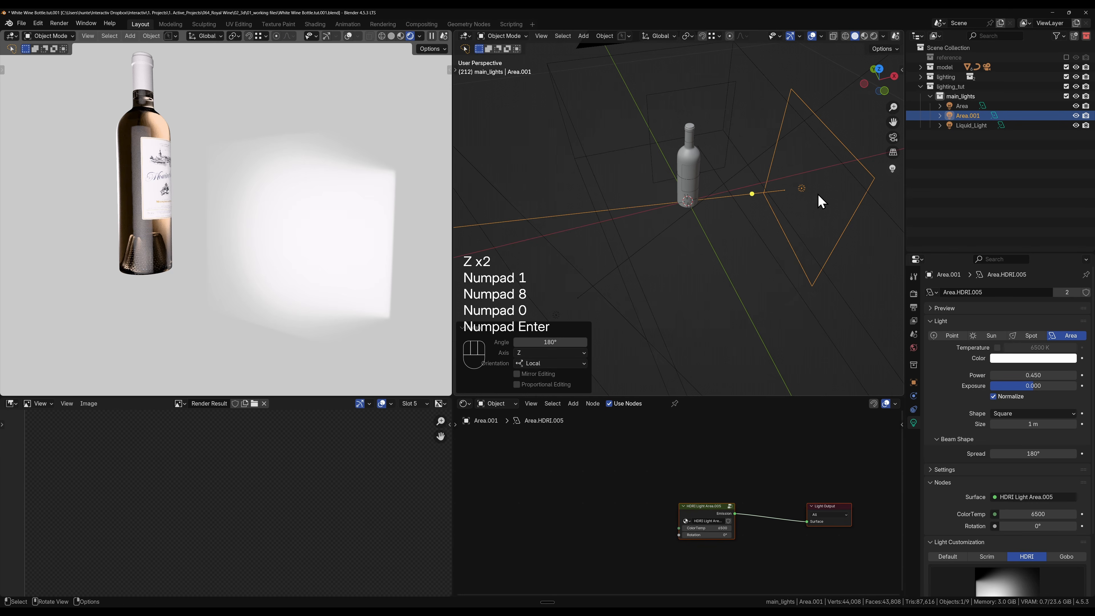
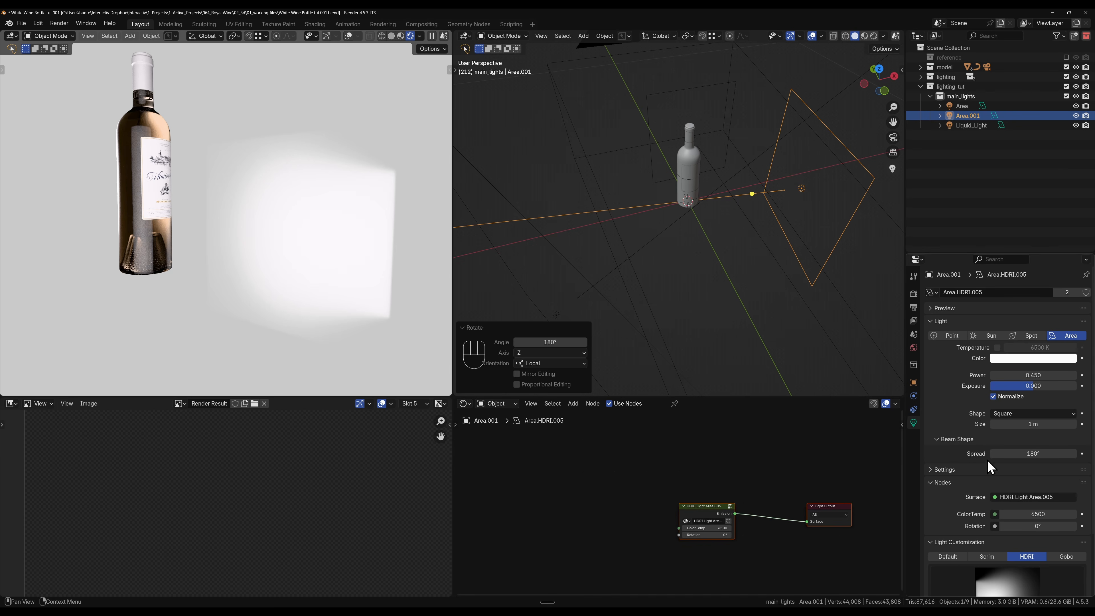
key("r")
key("z")
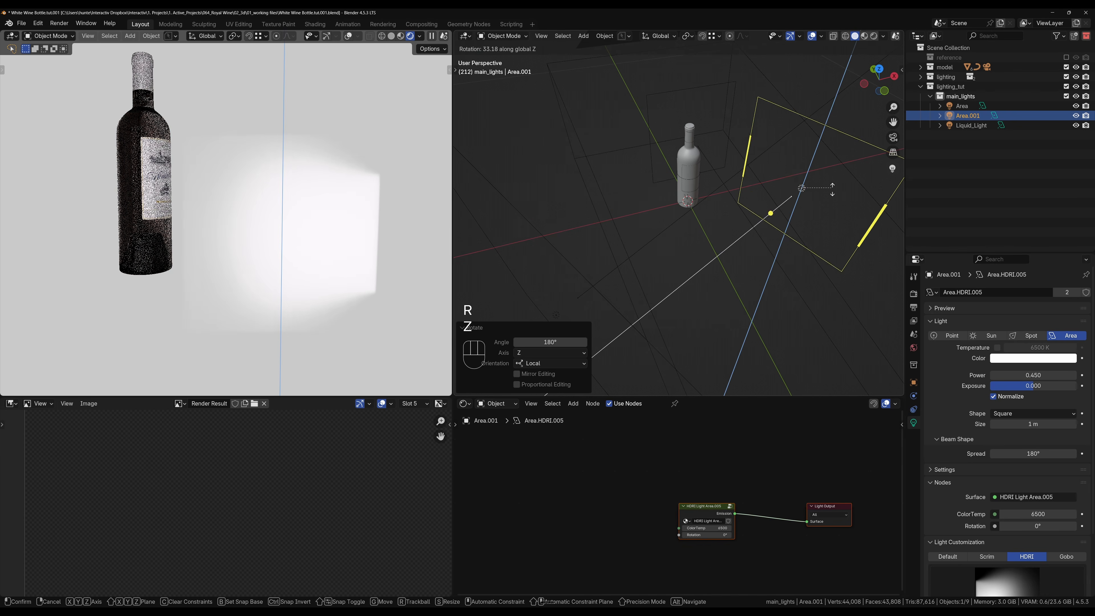
left_click(809, 180)
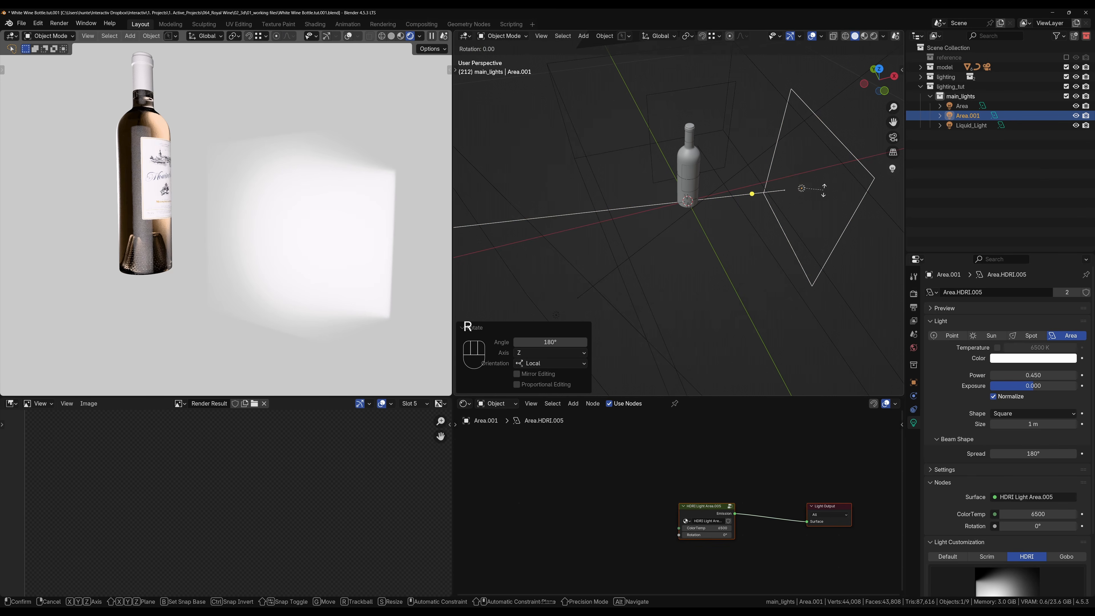
Step: Flip the side light back with another 180° rotation about its local Z axis
key("r")
key("z")
key("z")
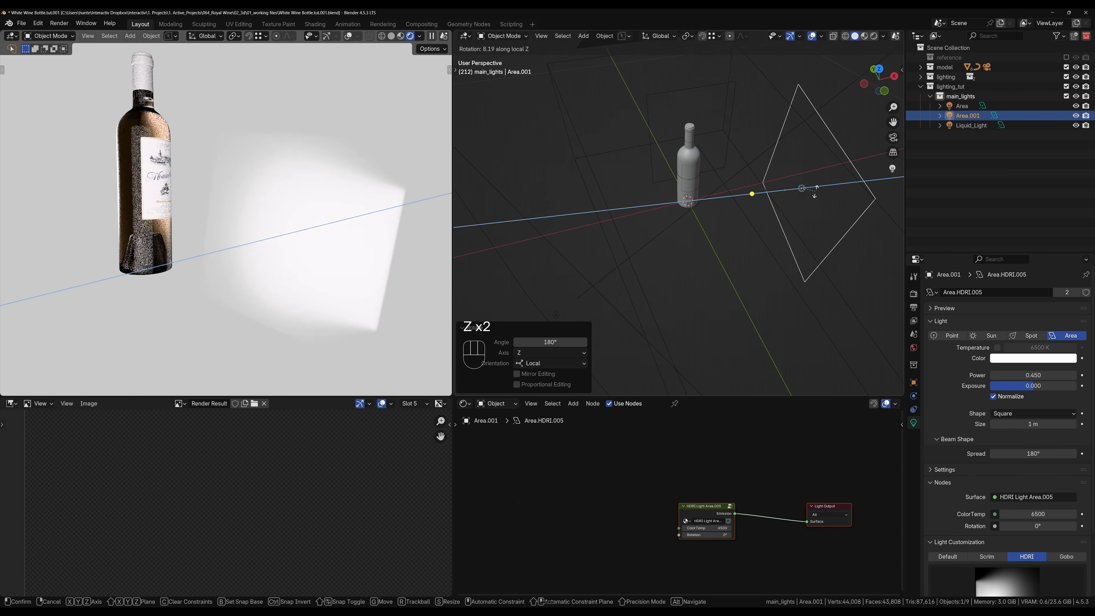
key("KP_1")
key("KP_8")
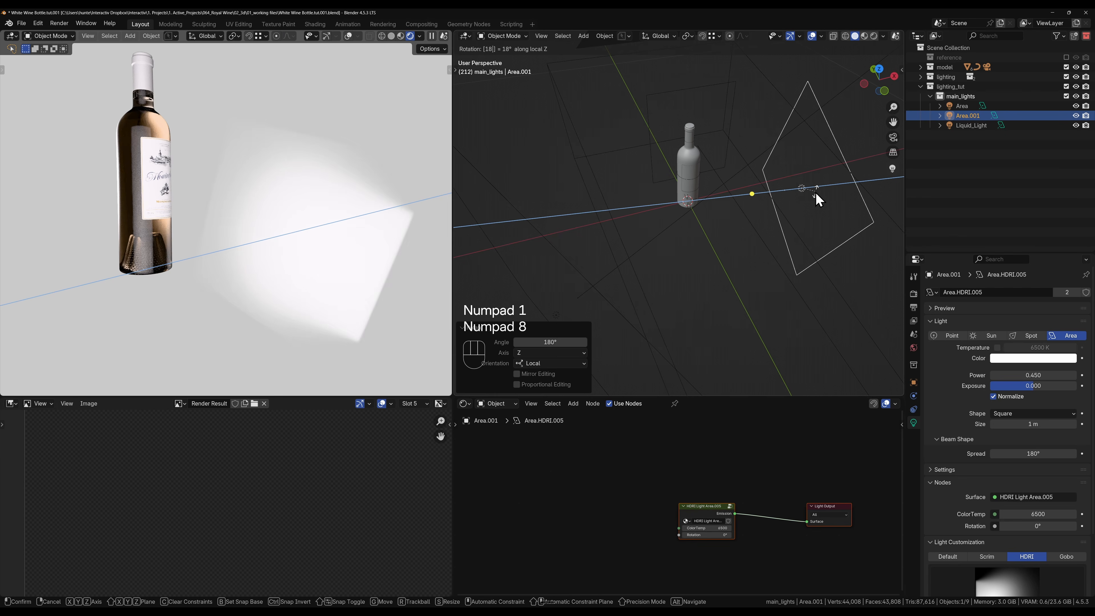
key("KP_0")
key("KP_Enter")
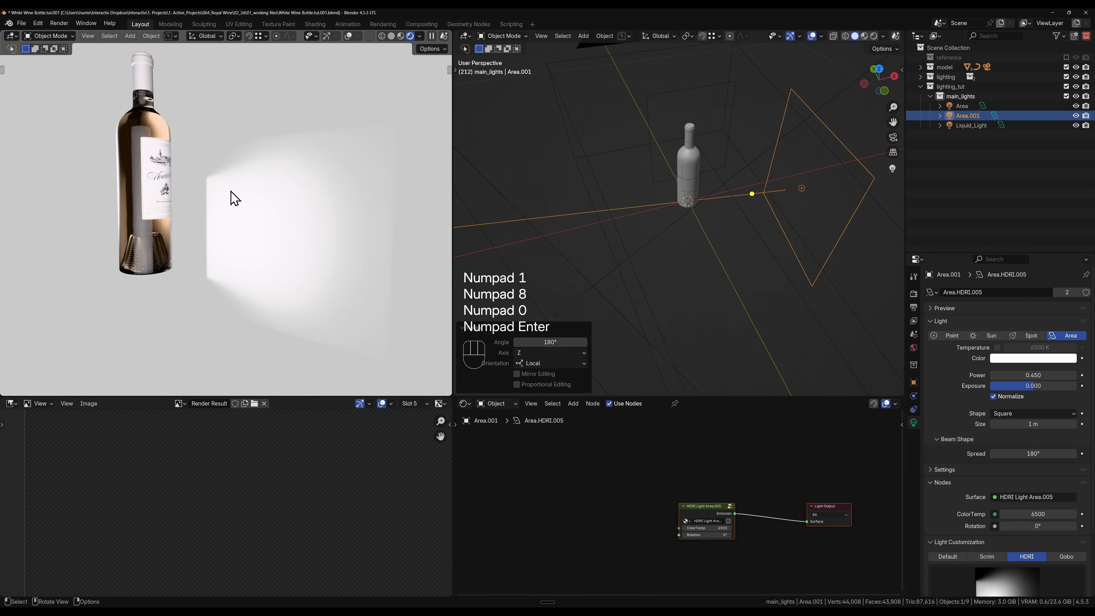
Step: Return the rendered viewport to the camera view of the bottle
key("grave")
left_click(203, 271)
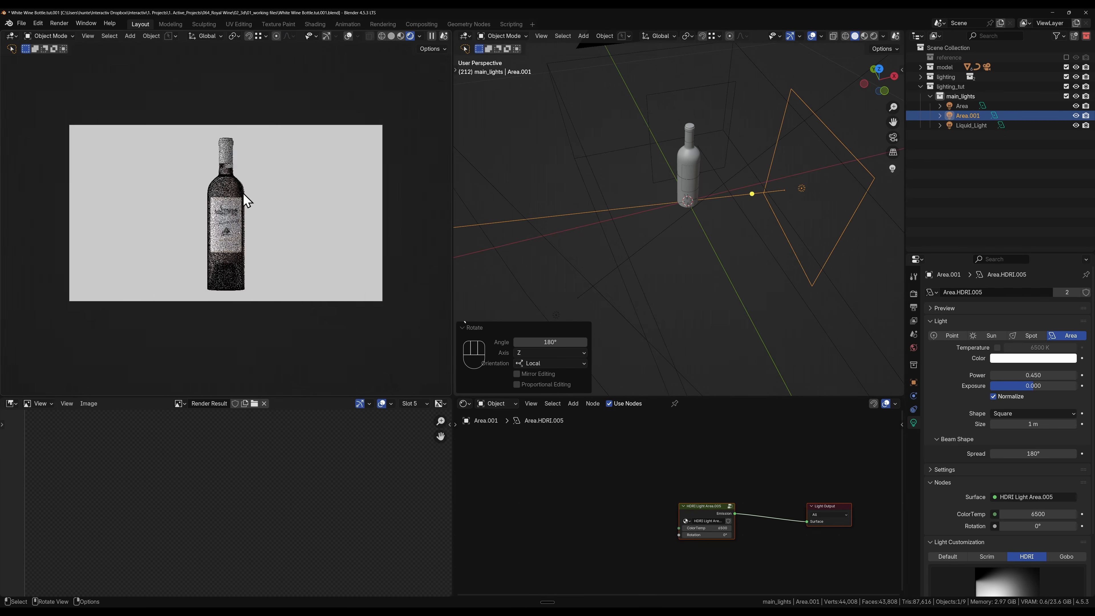
Step: Move the side light slightly closer to the bottle, working from the top view
key("Home")
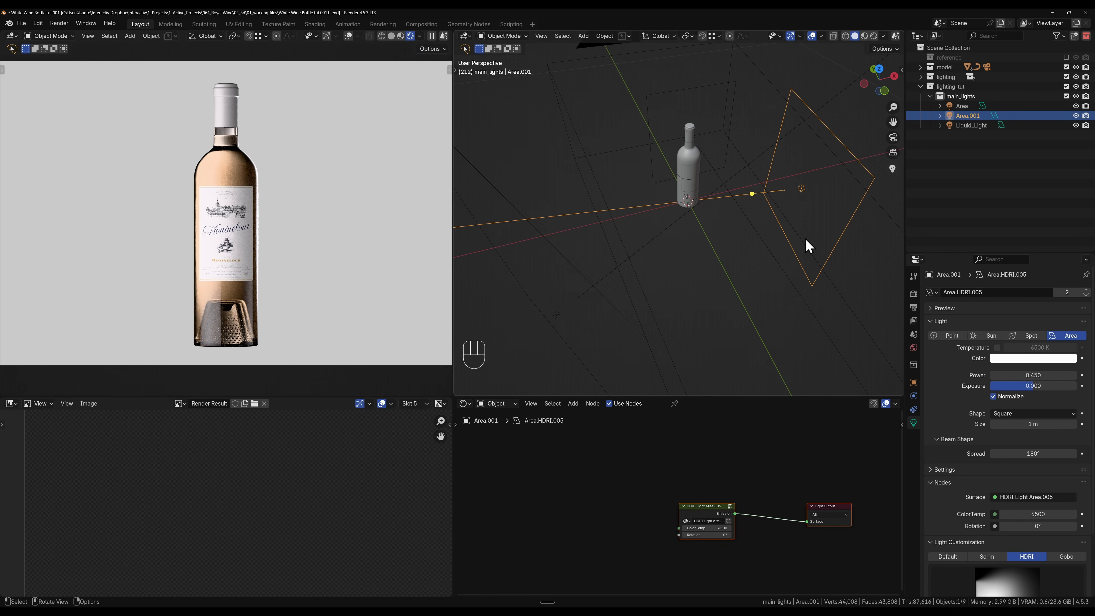
key("grave")
left_click(806, 180)
key("g")
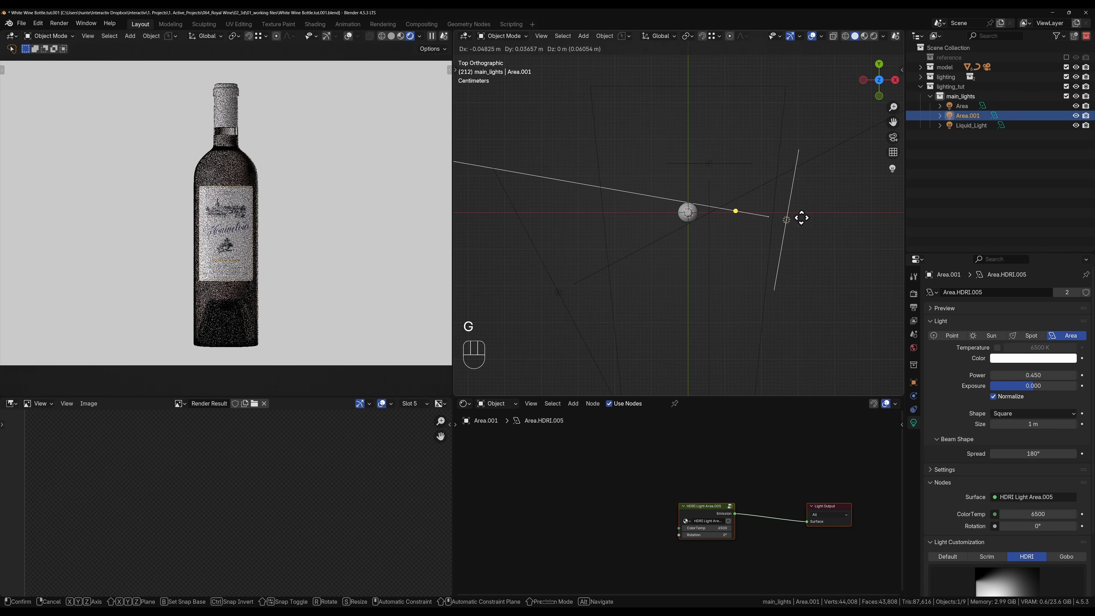
left_click(807, 232)
Step: Raise the side light along global Z by about 0.09 m and then by about 0.02 m
middle_click_drag(806, 232, 814, 216)
key("g")
key("z")
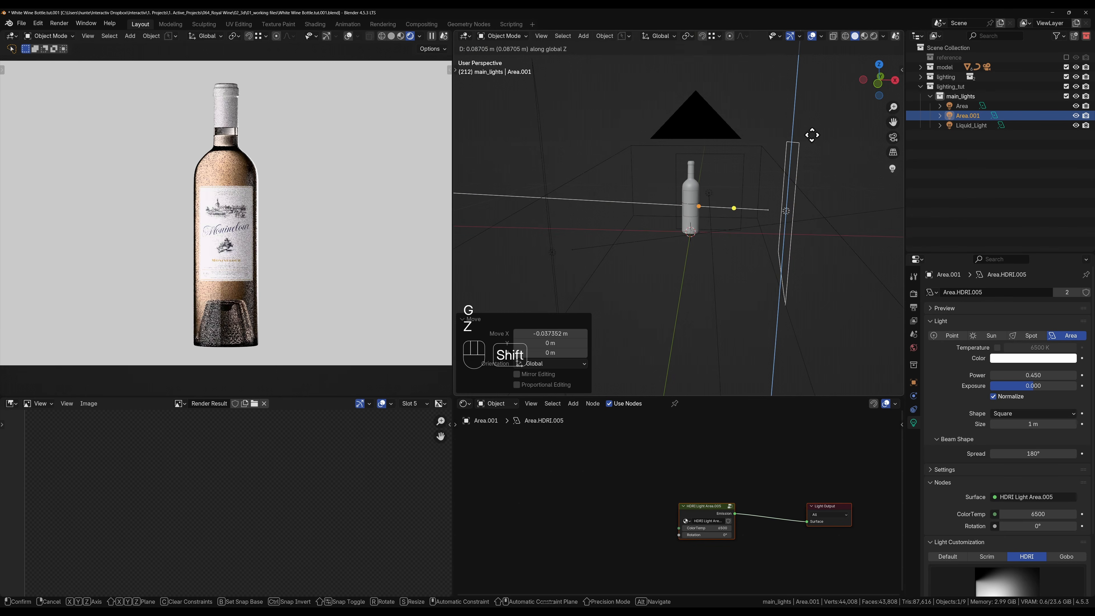
left_click(811, 171)
key("g")
key("z")
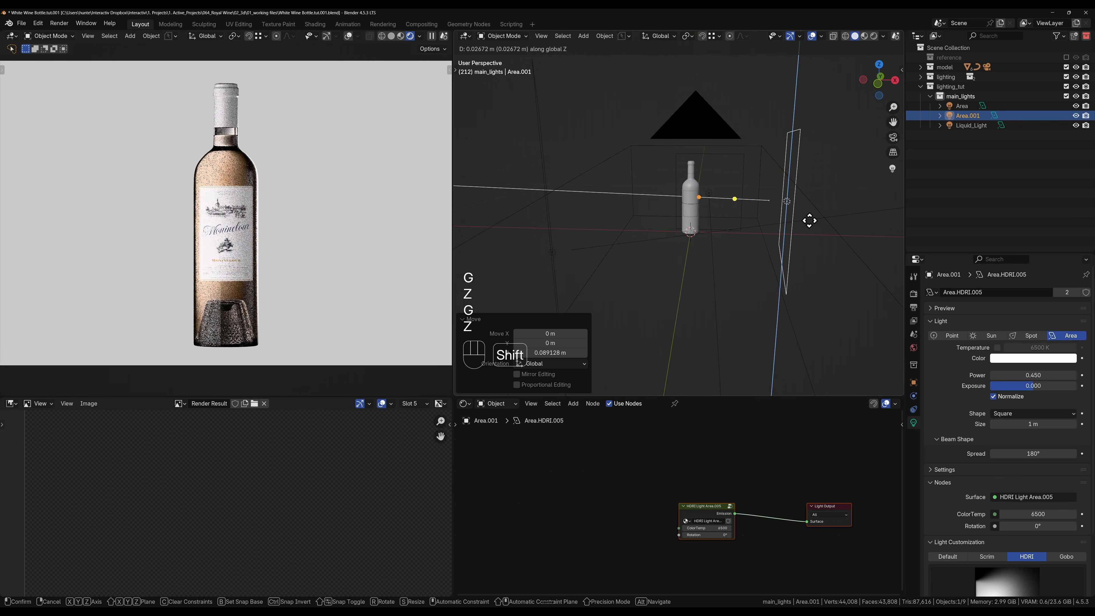
left_click(809, 226)
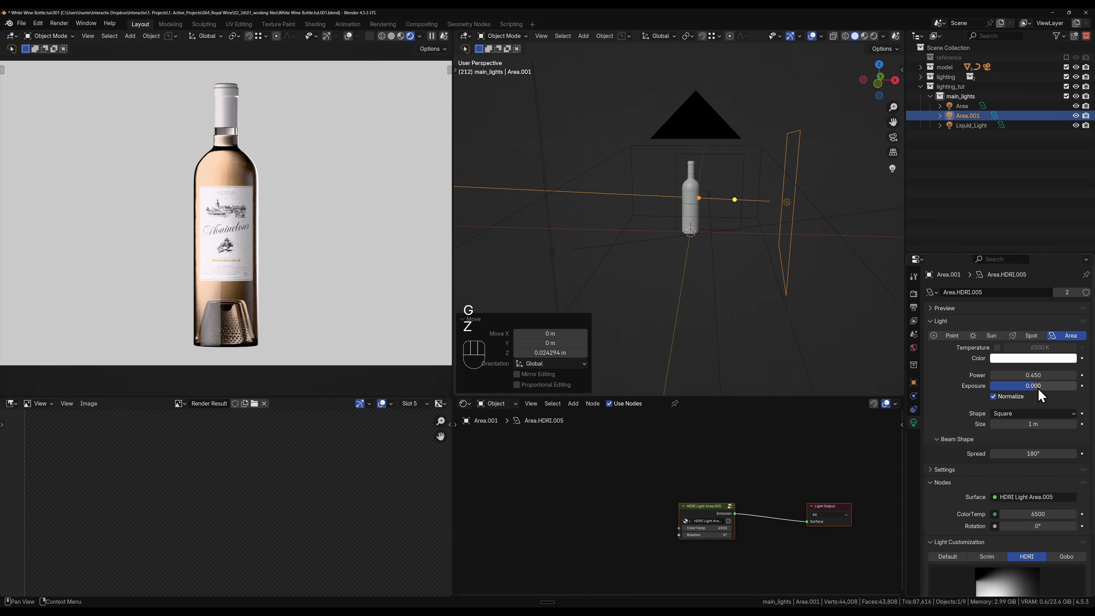
Step: Try a power of 4 on the side light, then settle on 2 and inspect the bottle
left_click(1037, 375)
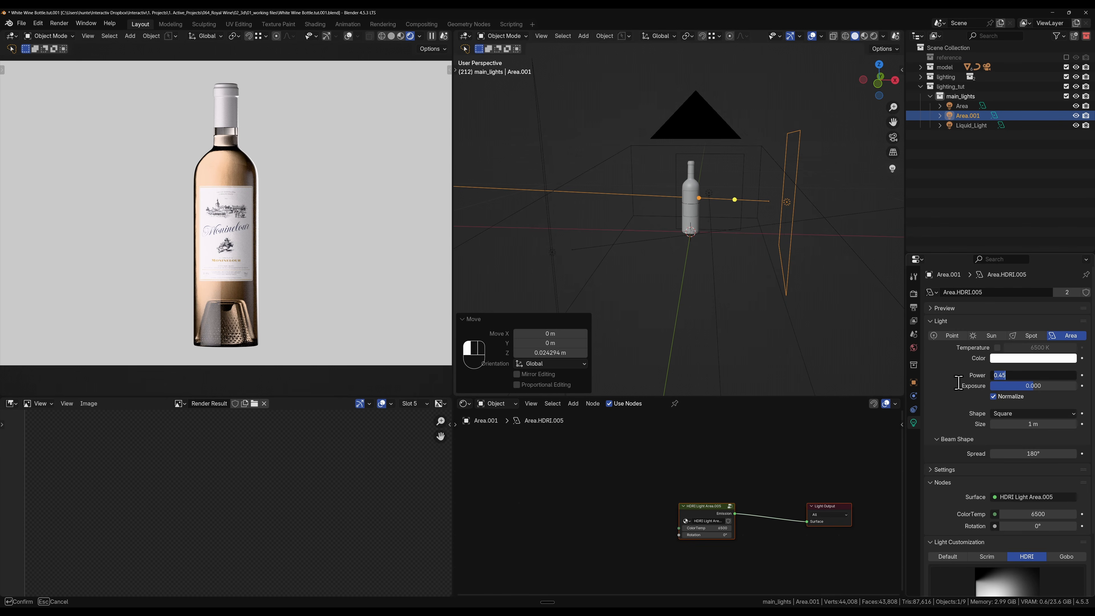
type("4")
key("Return")
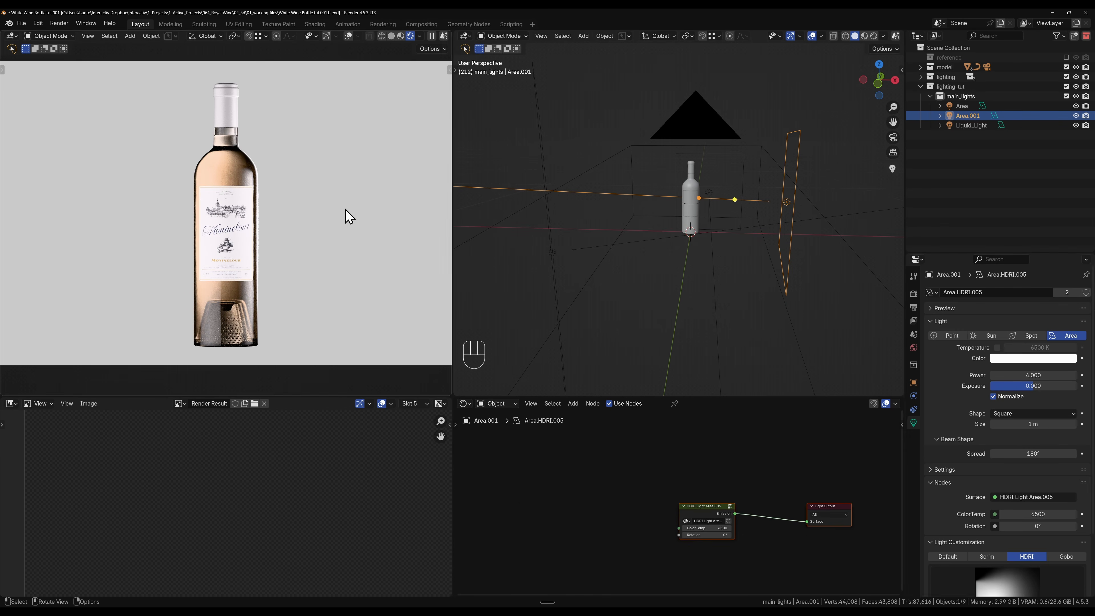
left_click(1033, 374)
type("2")
key("Return")
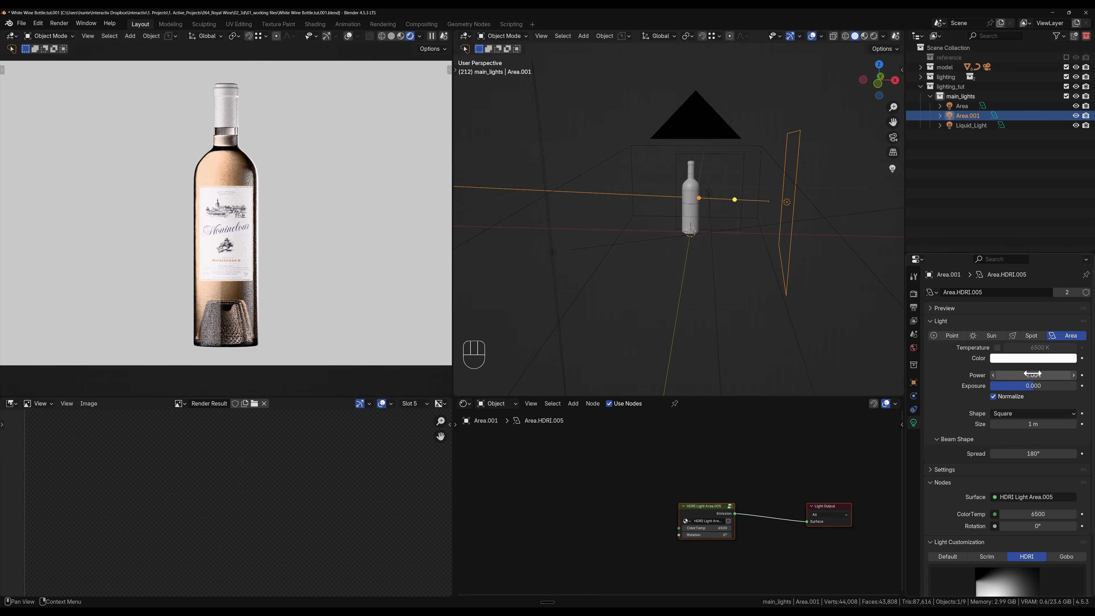
scroll(248, 254, "up", 5)
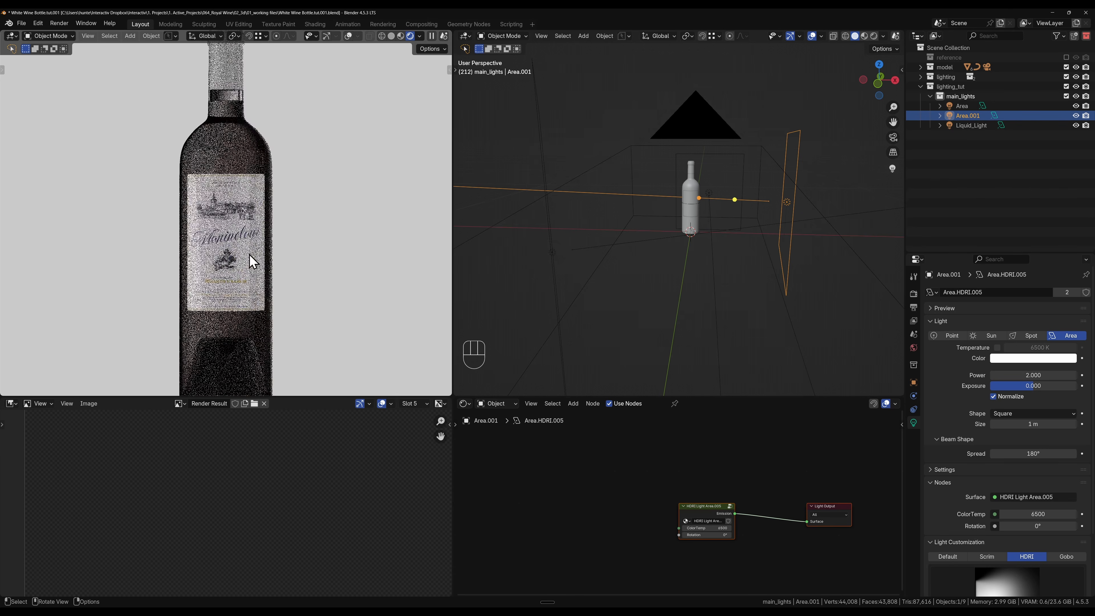
scroll(270, 262, "down", 6)
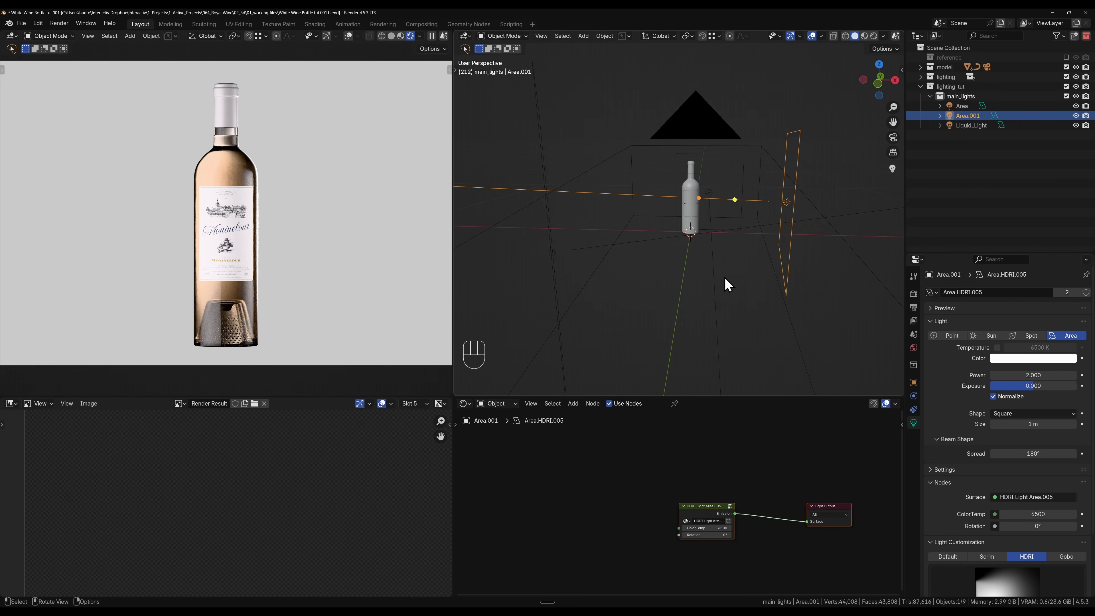
Step: Turn off Glossy ray visibility for Liquid_Light so it no longer reflects on the glass
left_click(727, 284)
scroll(250, 216, "up", 5)
scroll(207, 268, "up", 6, "shift")
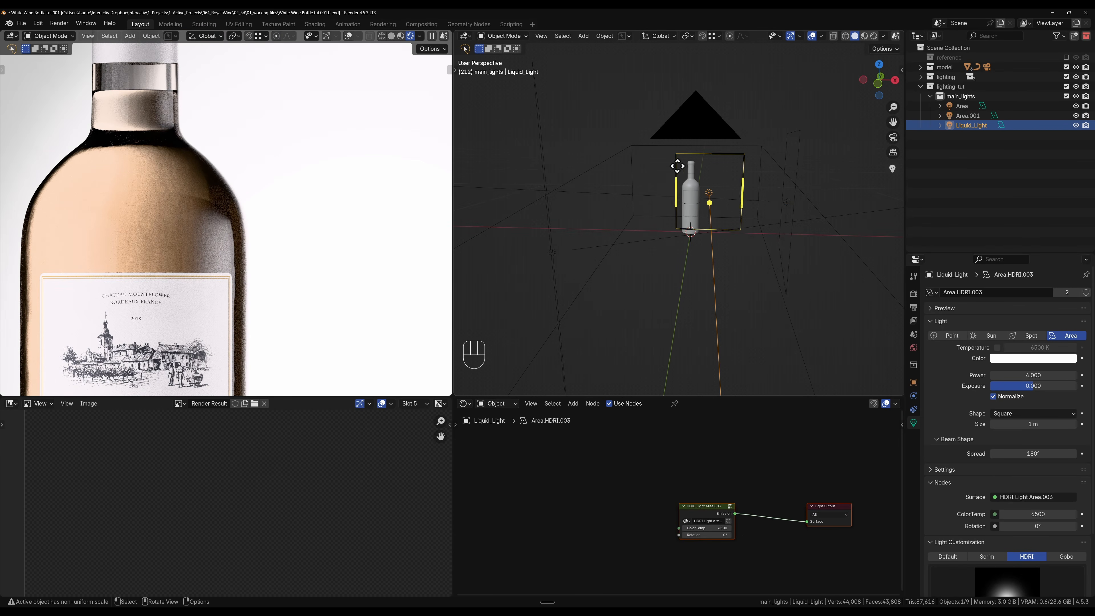
left_click(913, 382)
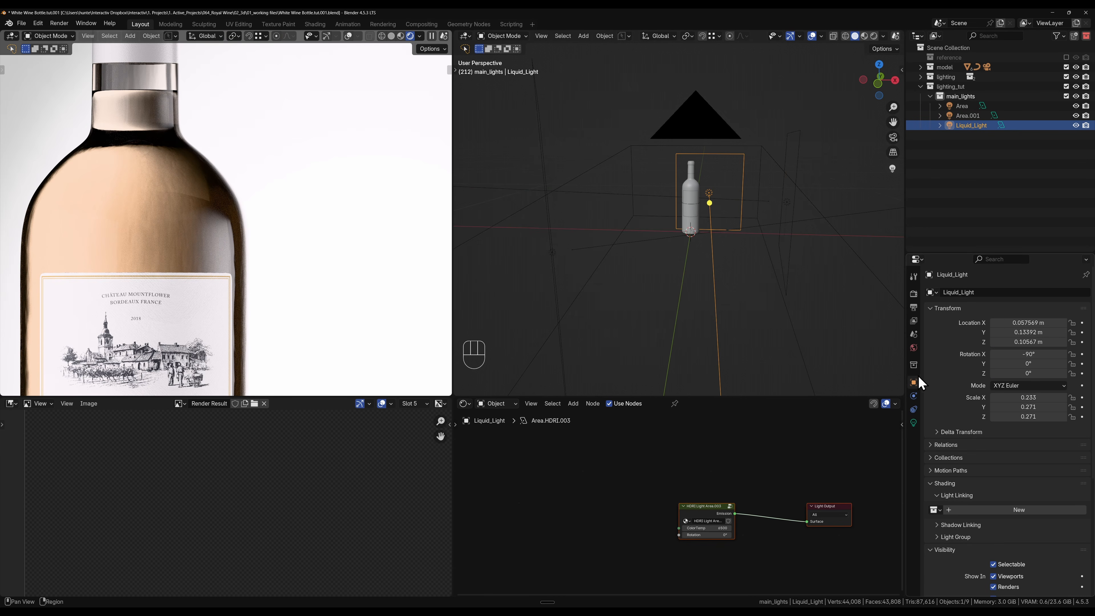
scroll(938, 373, "down", 10)
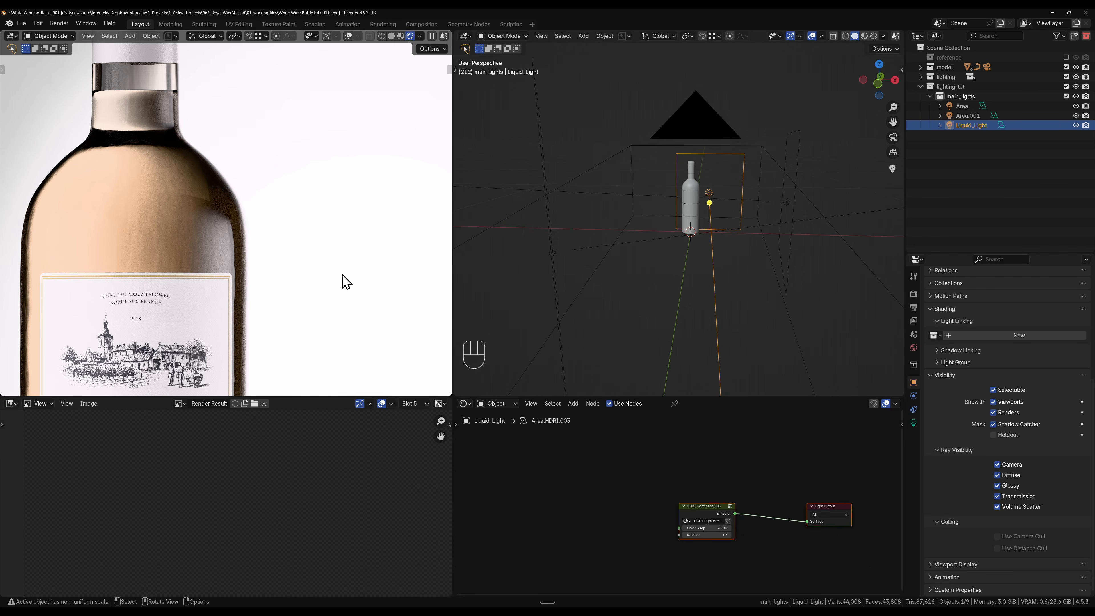
scroll(256, 249, "down", 1)
scroll(255, 249, "down", 3)
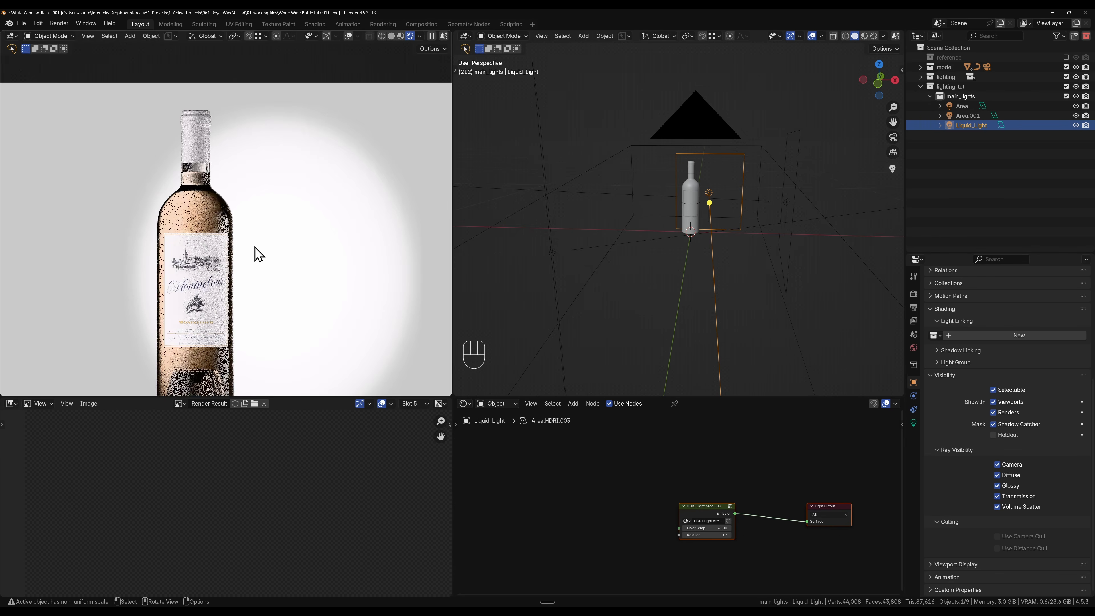
scroll(255, 249, "up", 1)
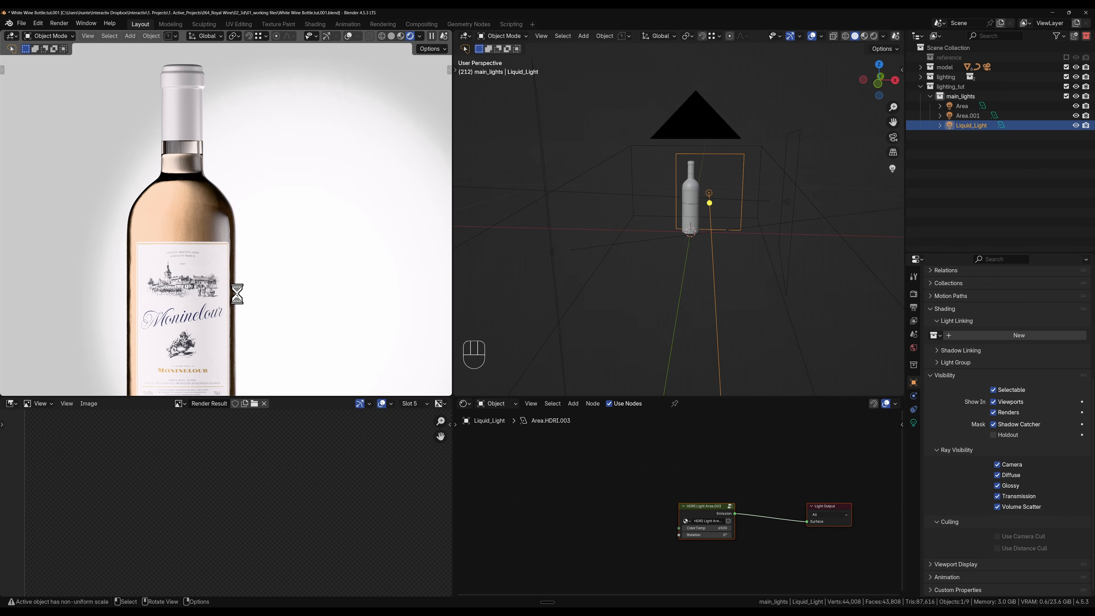
scroll(214, 244, "up", 2)
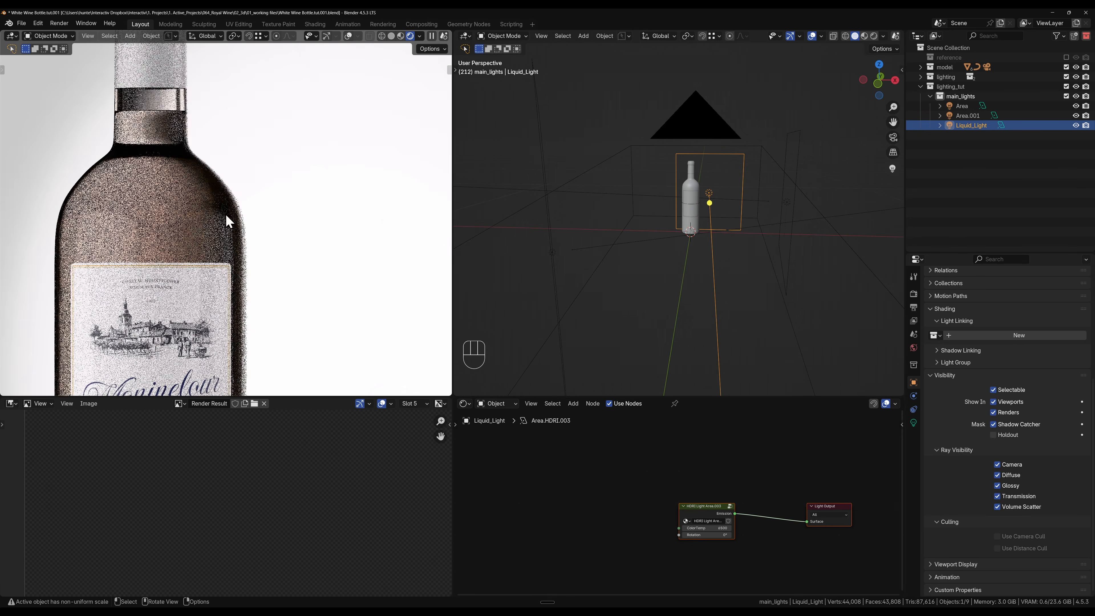
left_click(996, 486)
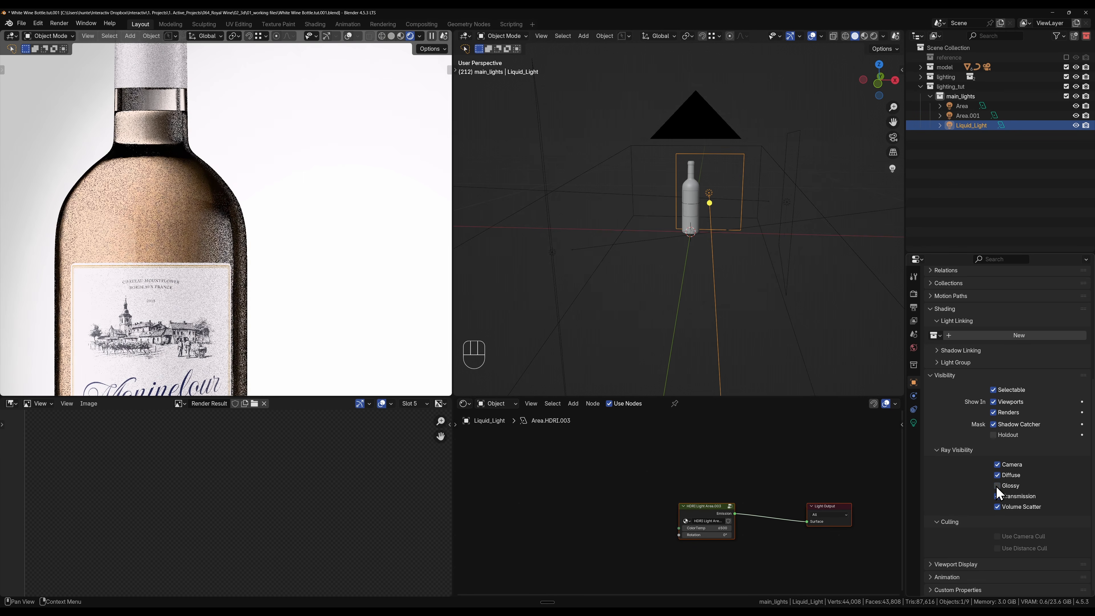
left_click(616, 114)
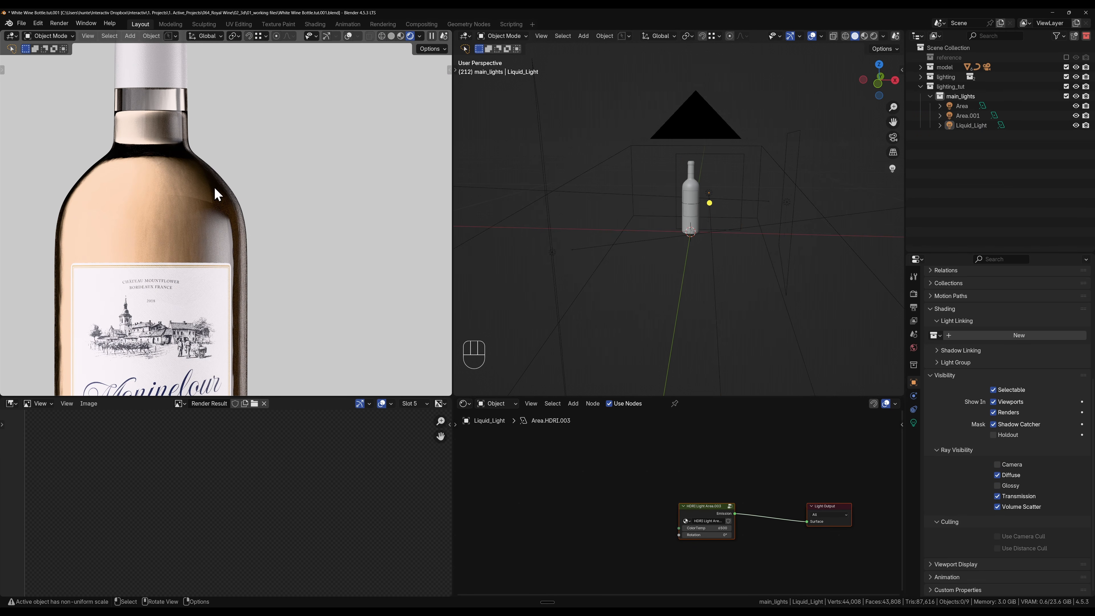
scroll(204, 254, "down", 4)
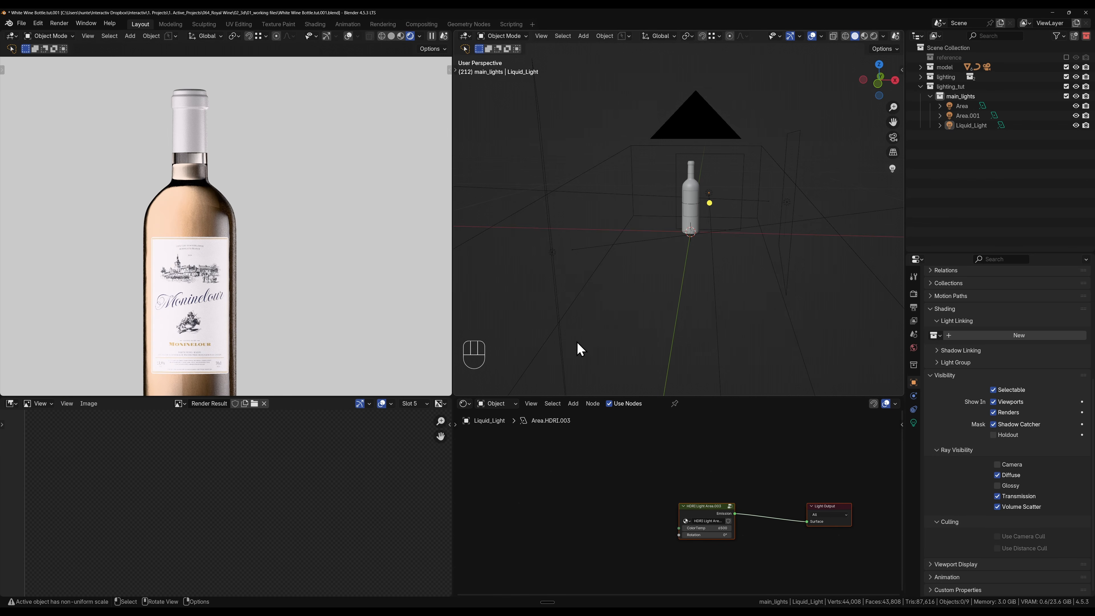
Step: Duplicate Liquid_Light and move the copy about 0.06 m along negative X behind the bottle
left_click(727, 157)
key("shift+d")
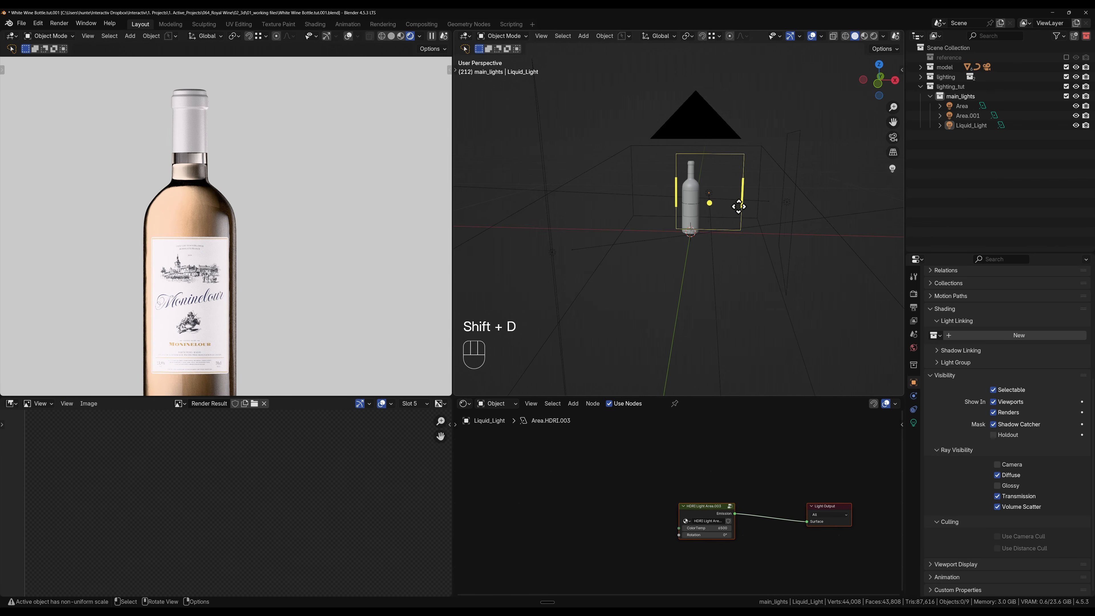
left_click(719, 155, "shift")
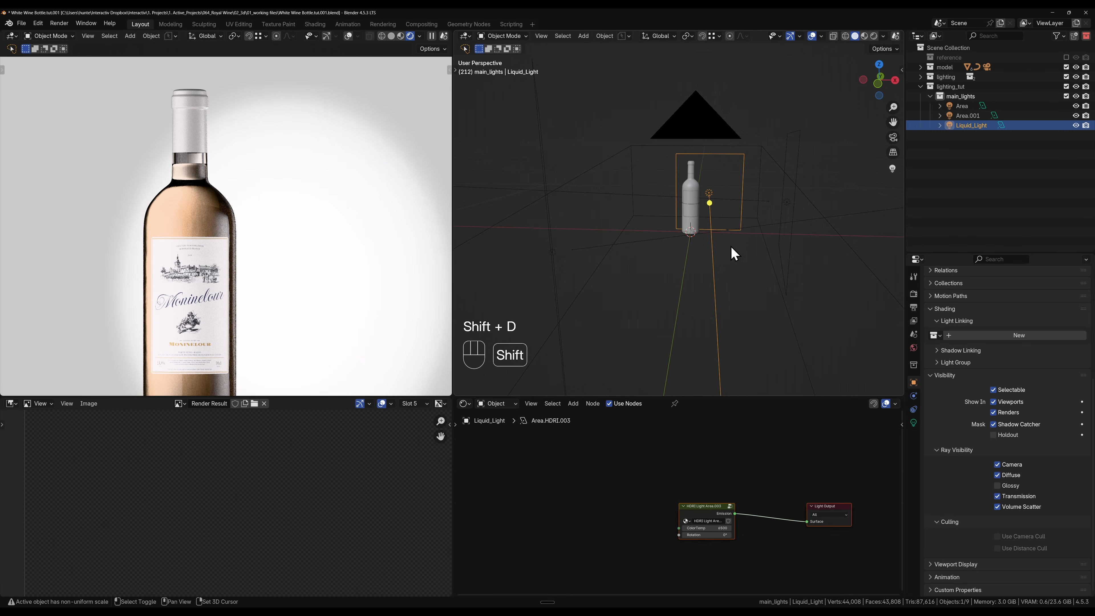
key("shift+d")
right_click(728, 209)
key("g")
key("x")
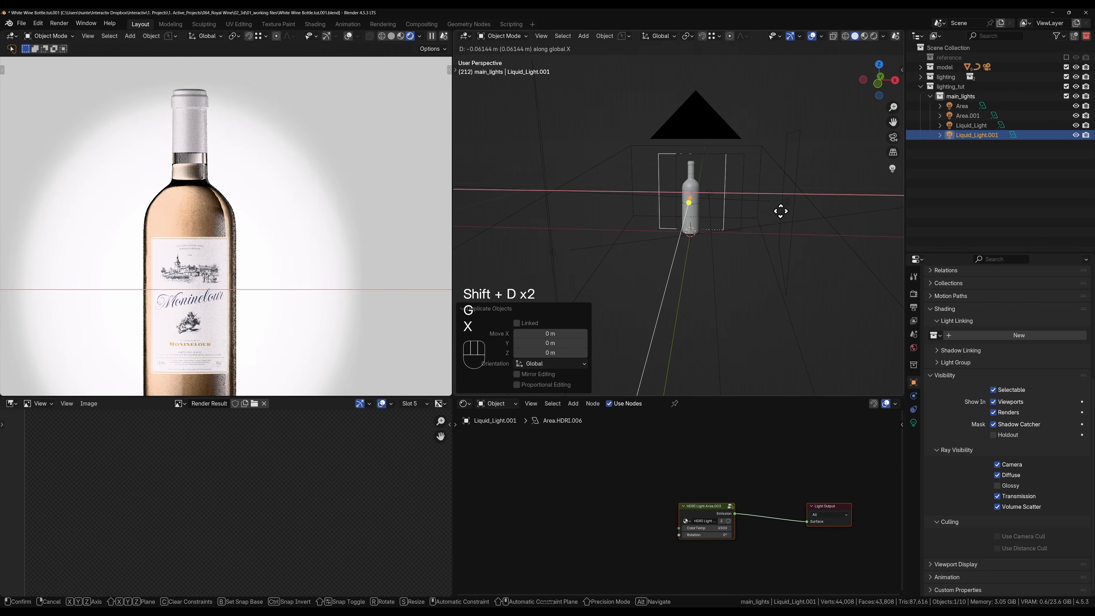
left_click(783, 213)
Step: Raise the duplicated liquid light about 0.016 m along Z and nudge it about 0.009 m along negative X
key("g")
key("z")
left_click(782, 209)
key("g")
key("x")
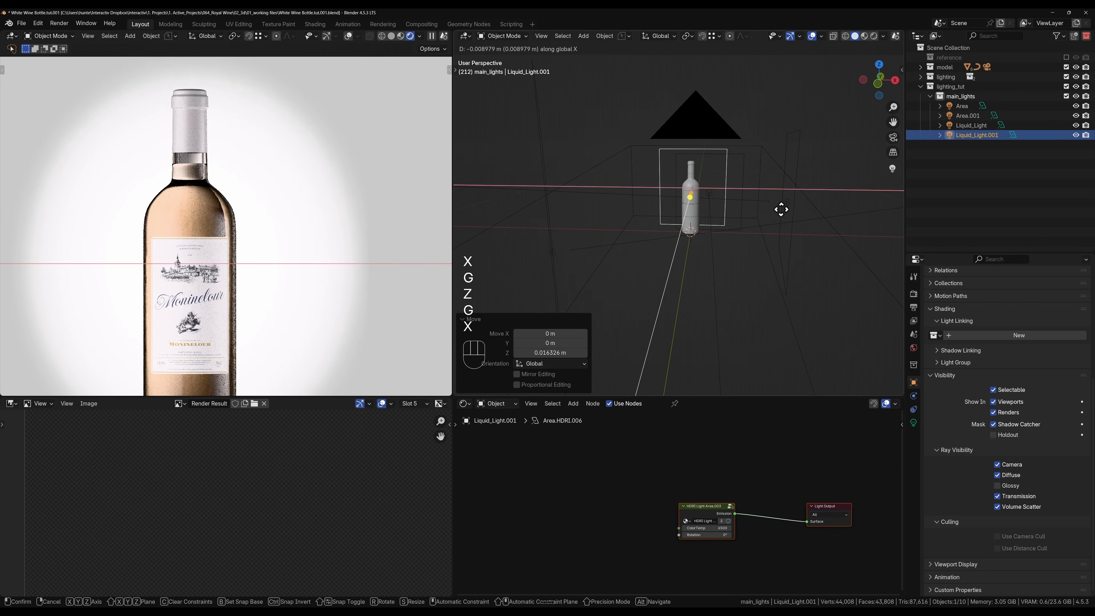
left_click(781, 210)
Step: Set the duplicated liquid light's power to 0.5 and toggle its visibility to compare the render
left_click(913, 423)
double_click(1017, 304)
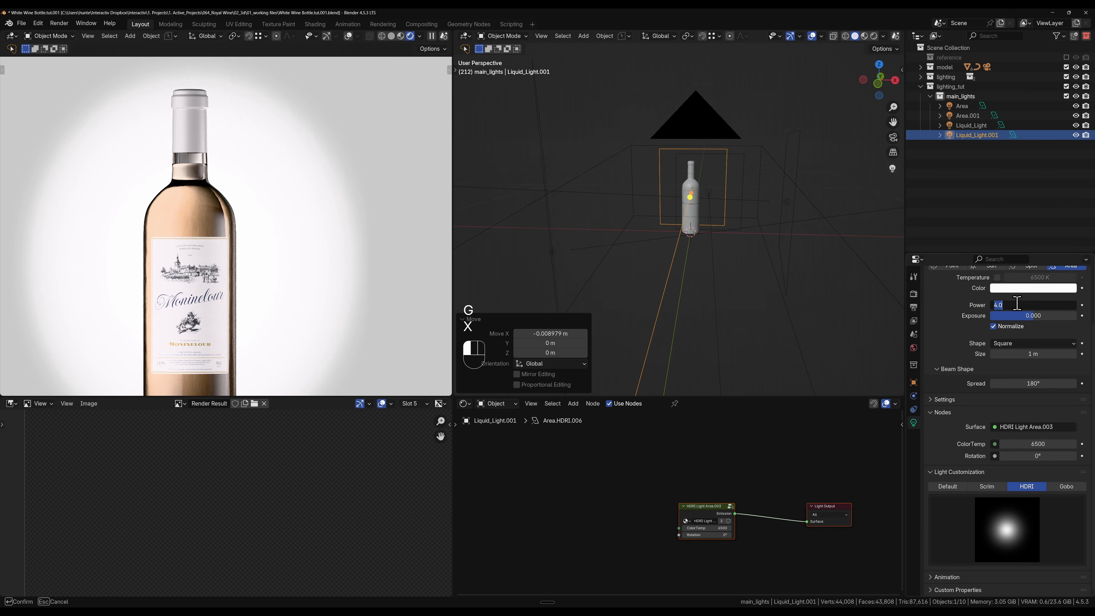
type("0.5")
key("Return")
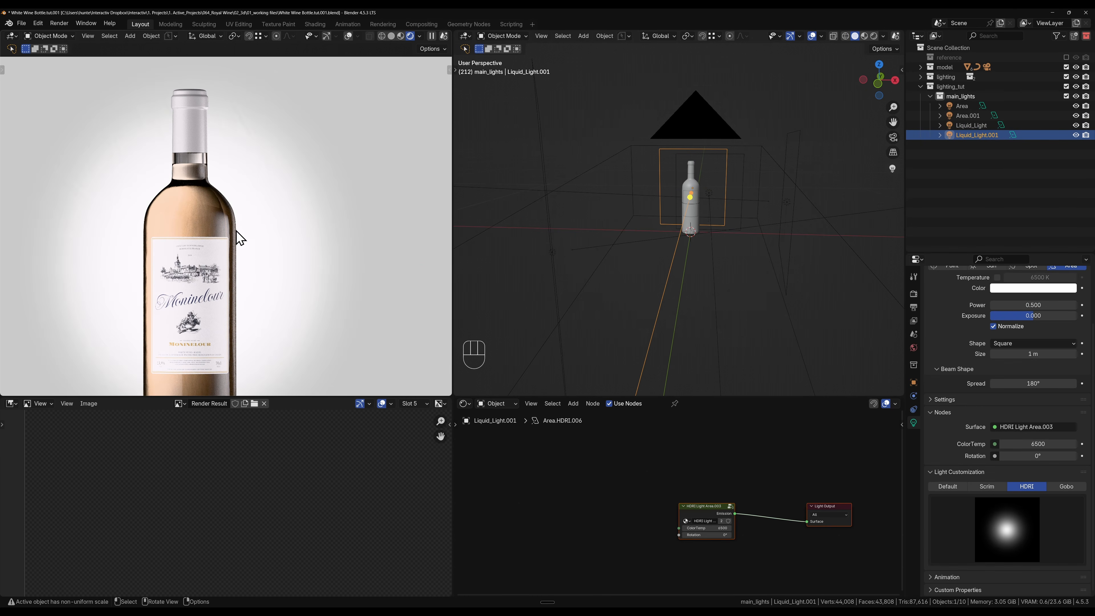
scroll(239, 237, "down", 2)
left_click(1075, 134)
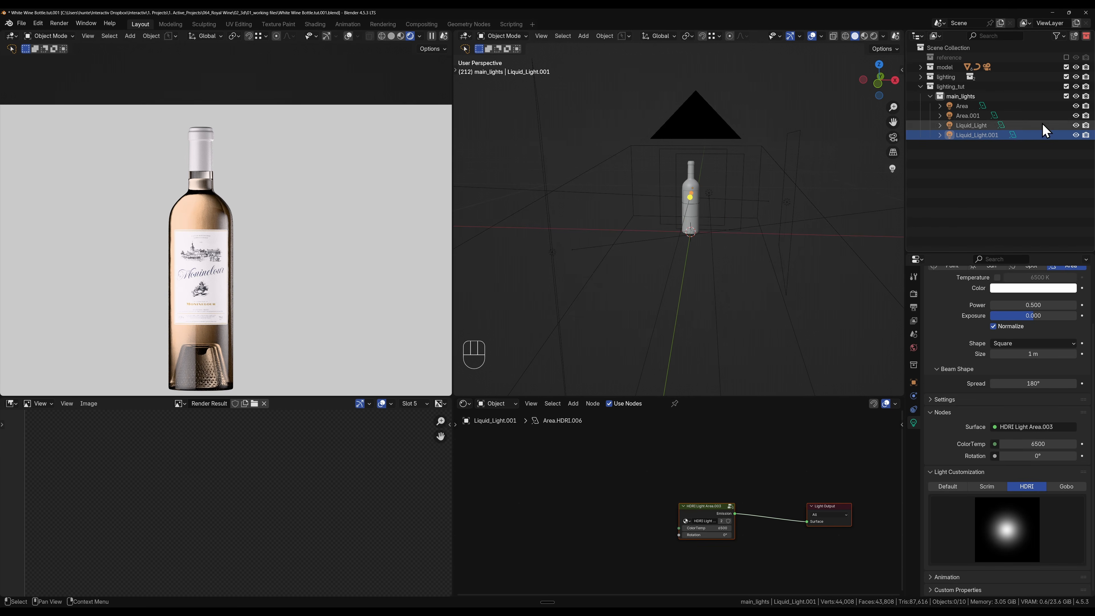
left_click(1075, 135)
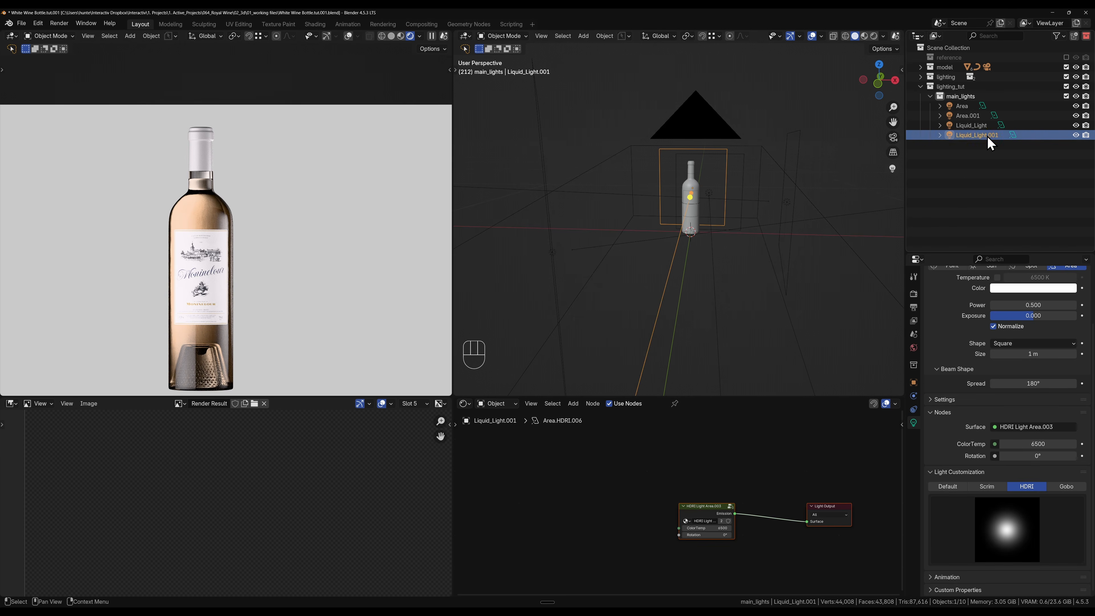
Step: Disable Transmission and enable Glossy in the duplicated liquid light's ray visibility, then inspect the bottle up close
left_click(914, 383)
scroll(948, 454, "down", 2)
left_click(998, 562)
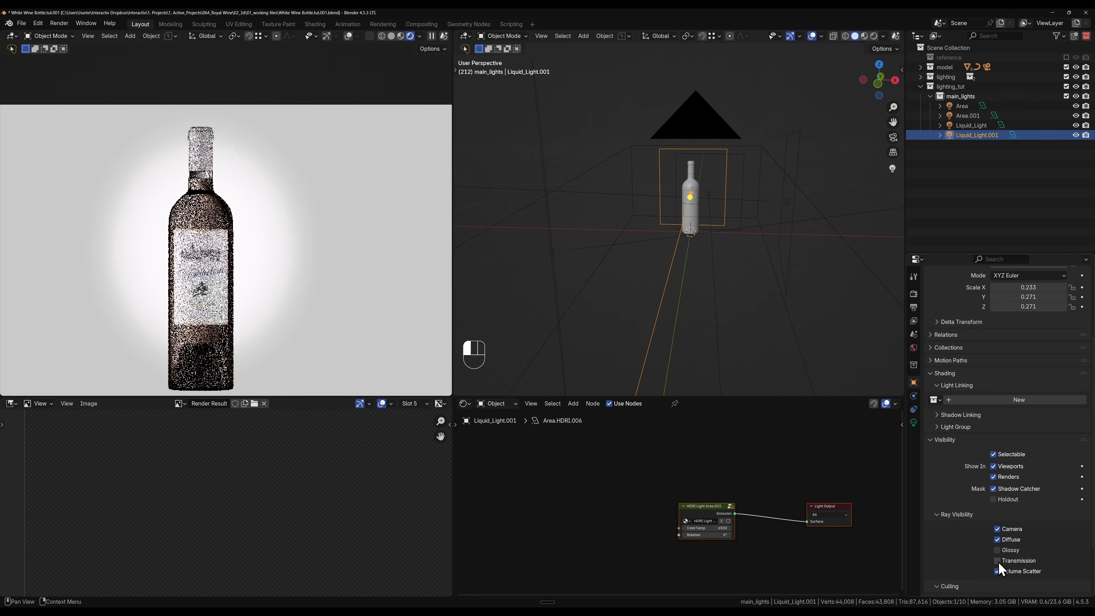
left_click(997, 550)
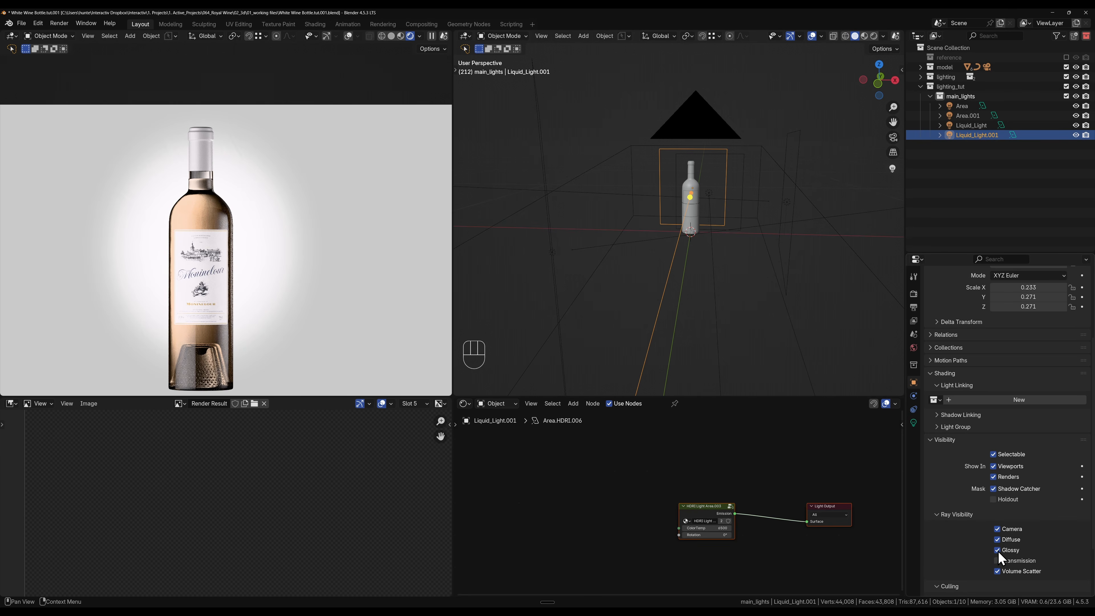
left_click(997, 529)
left_click(648, 240)
scroll(170, 241, "up", 4)
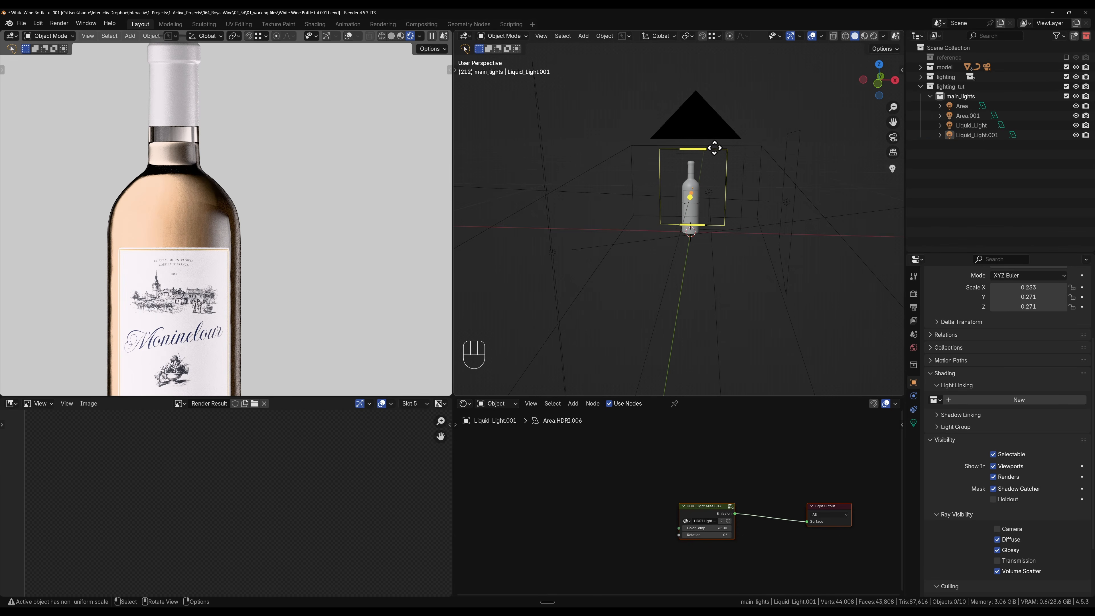
Step: Set the duplicated liquid light's power to 1 and deselect it to check the render
left_click(914, 135)
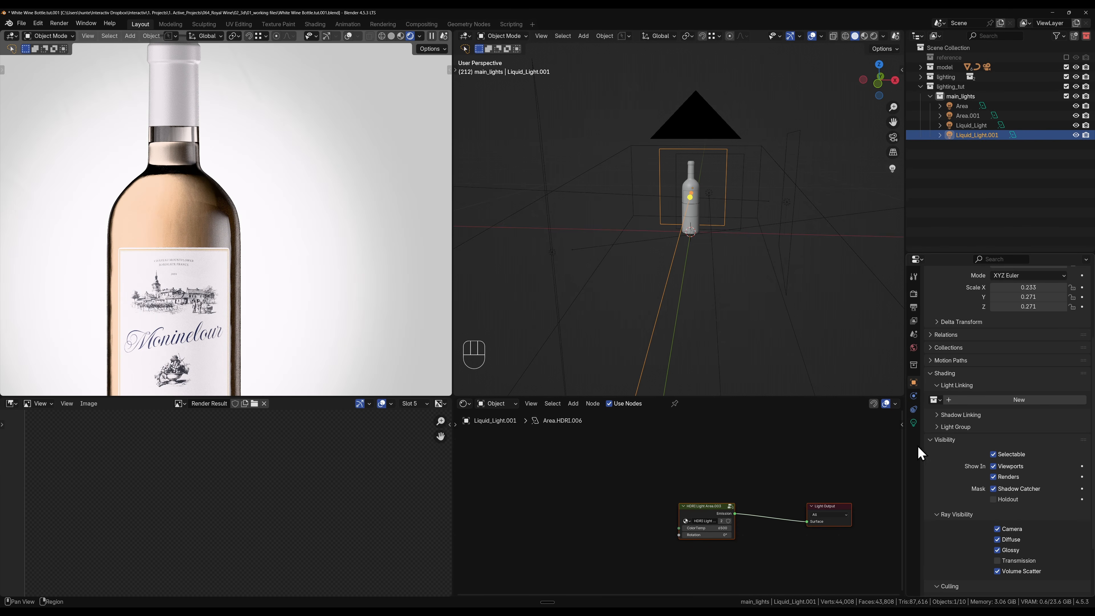
left_click(913, 423)
double_click(1038, 305)
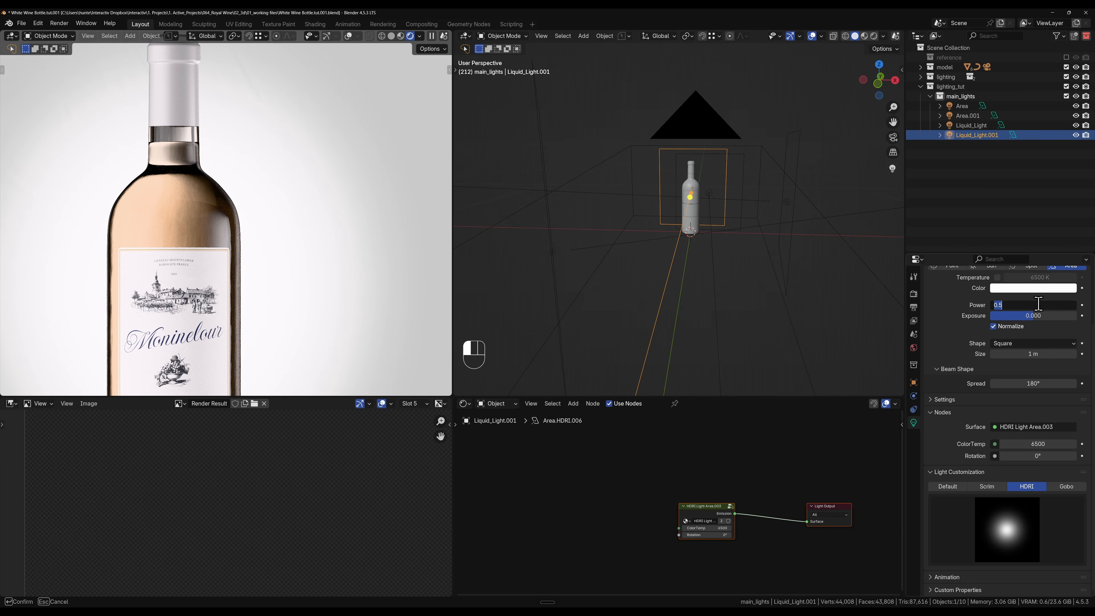
type("1")
key("Return")
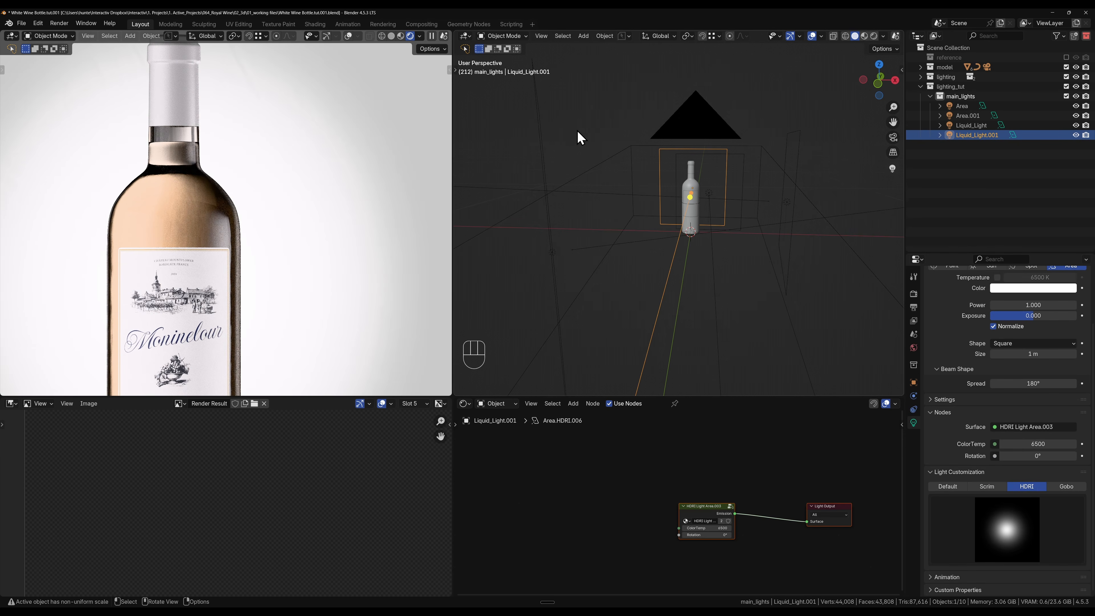
left_click(576, 131)
left_click(693, 150)
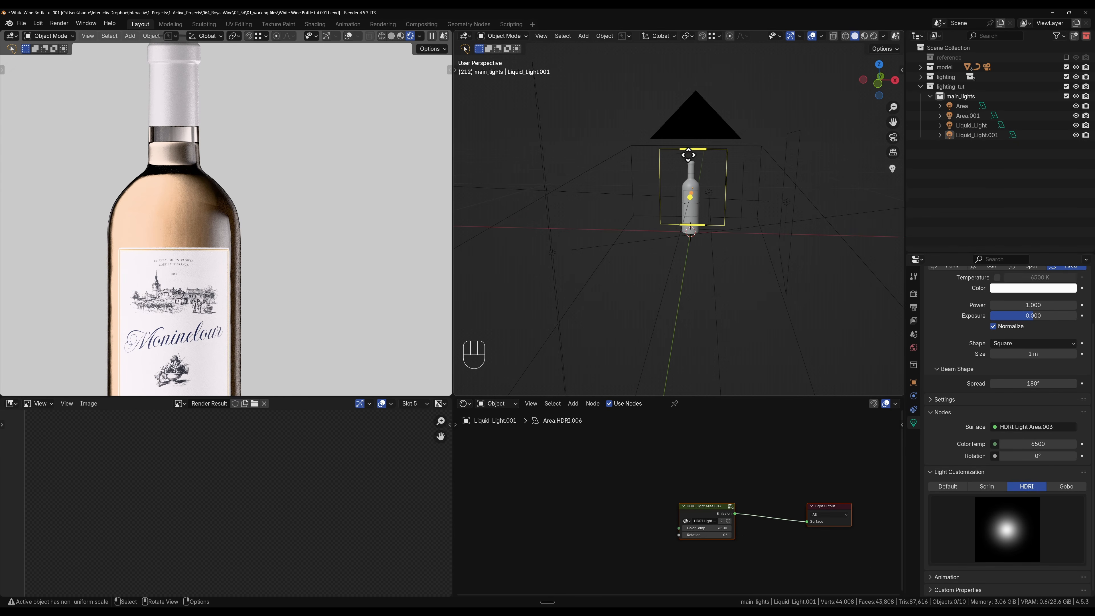
key("s")
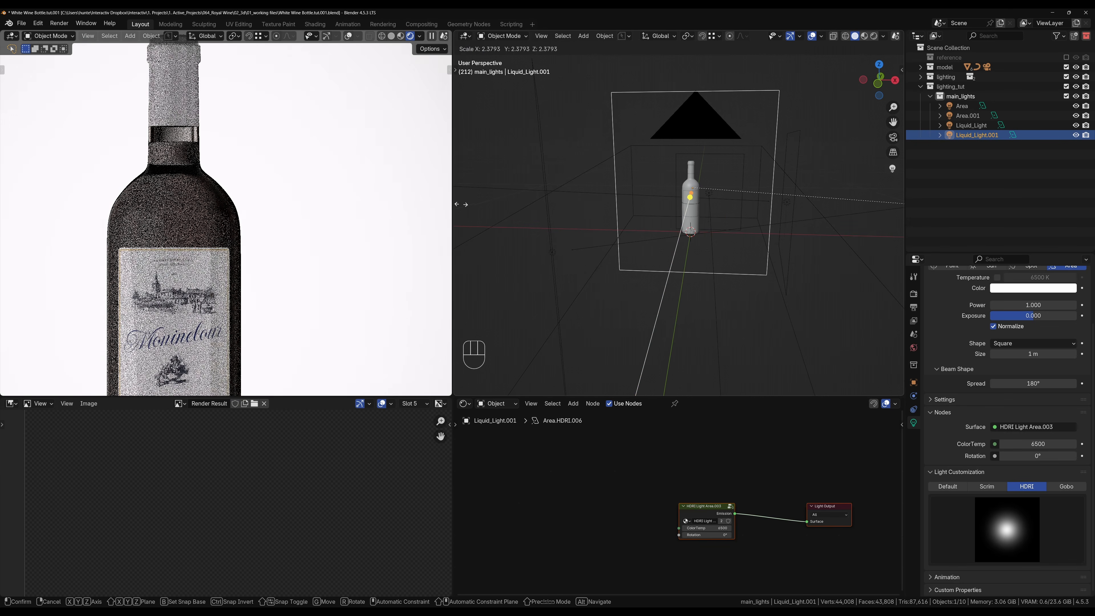
key("Escape")
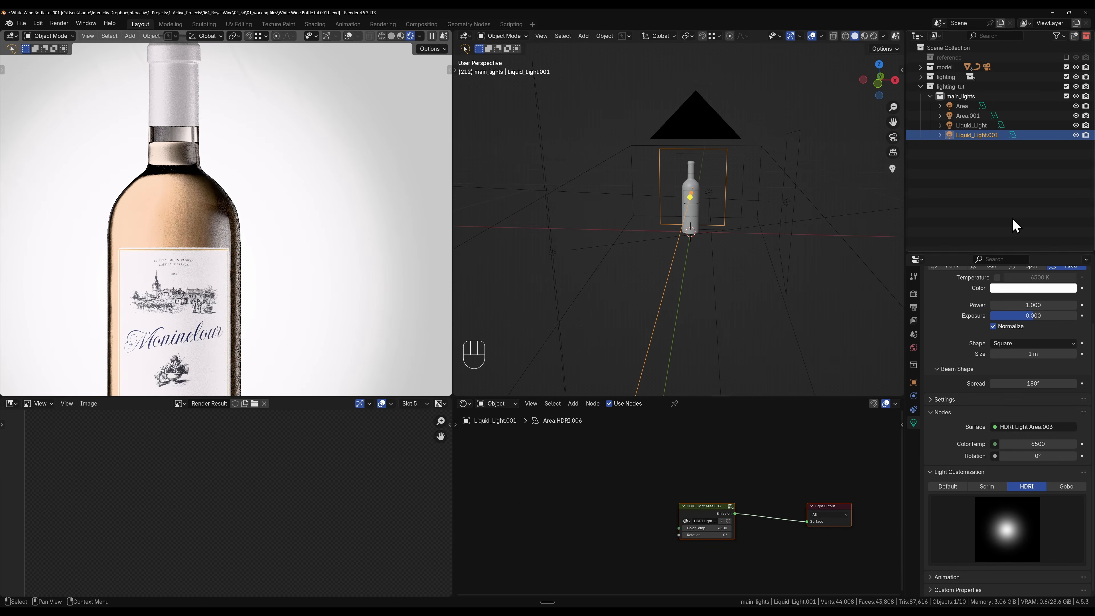
Step: Set the duplicated liquid light's power to 4, scale it by about 0.925 and deselect it to check the render
left_click(1033, 305)
key("Return")
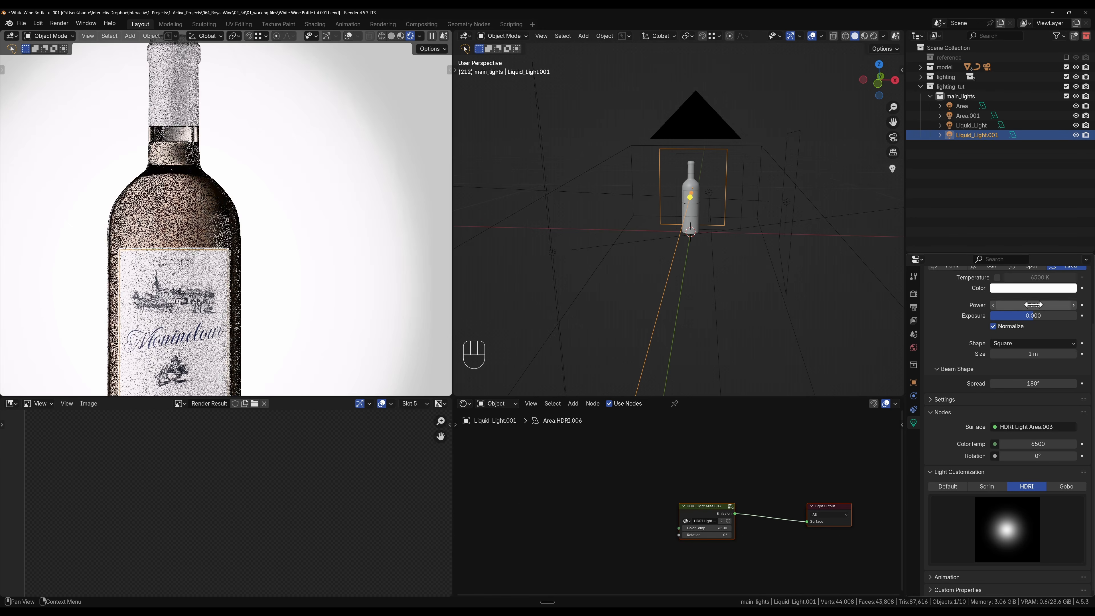
key("s")
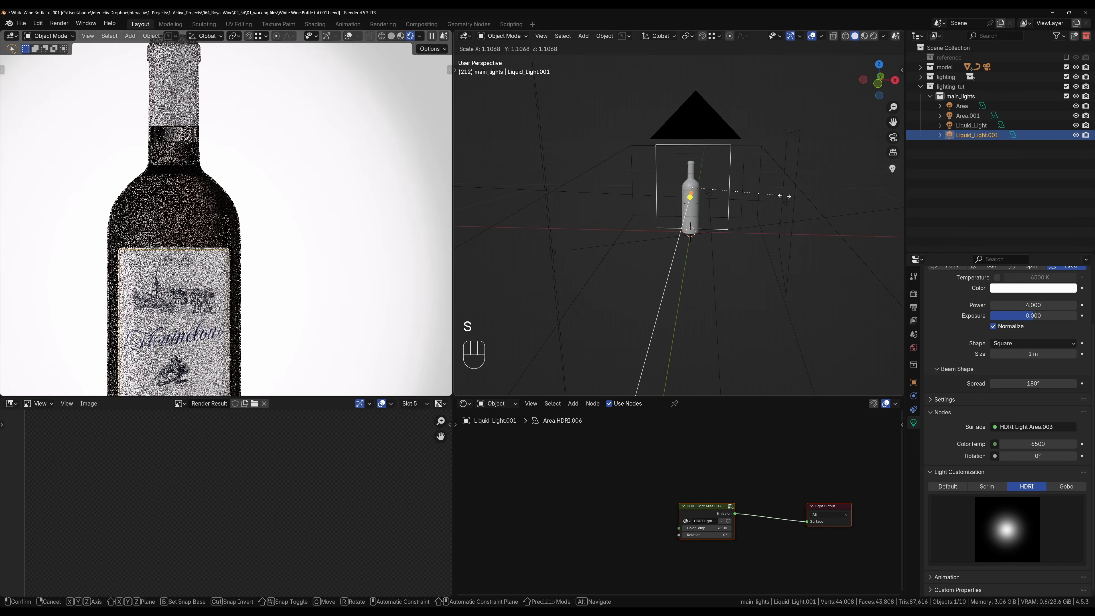
left_click(770, 195)
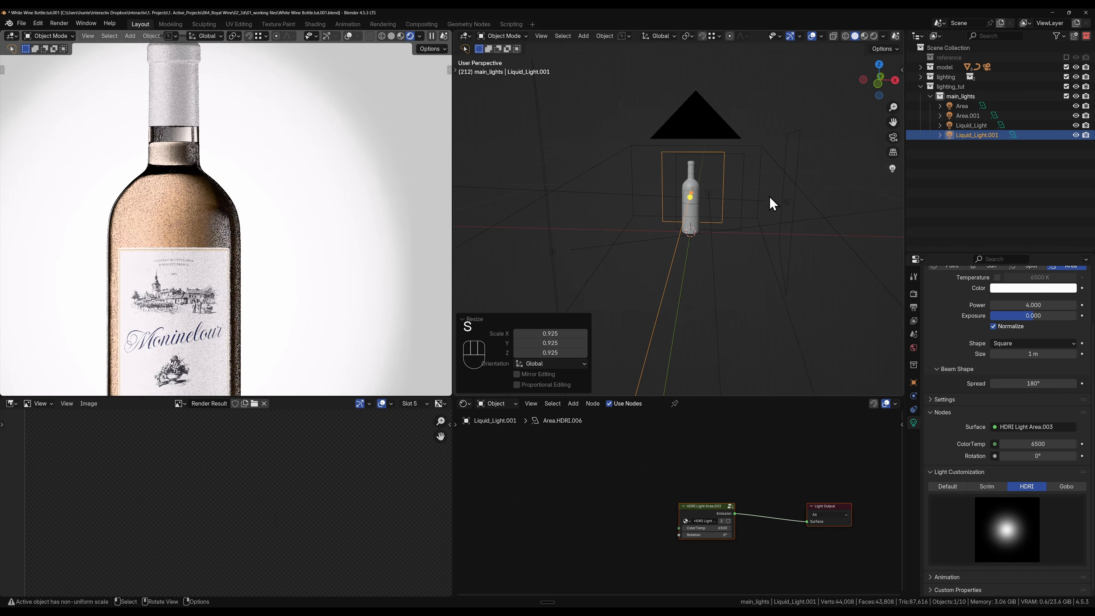
left_click(565, 143)
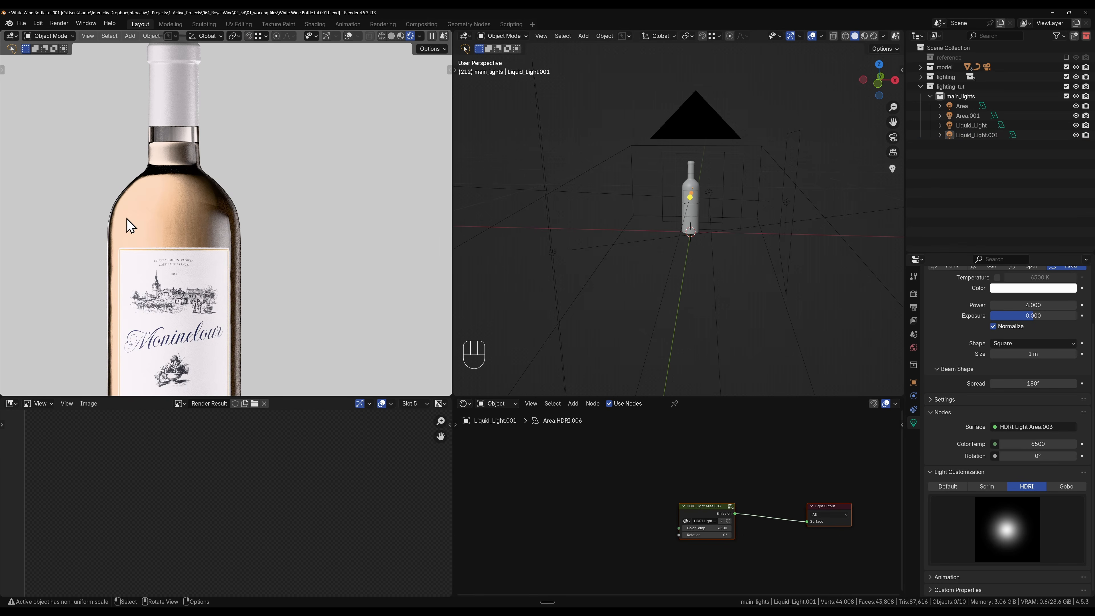
middle_click_drag(196, 232, 264, 216, "shift")
Step: Shift the duplicated liquid light along the X axis behind the bottle in front view
left_click(727, 157)
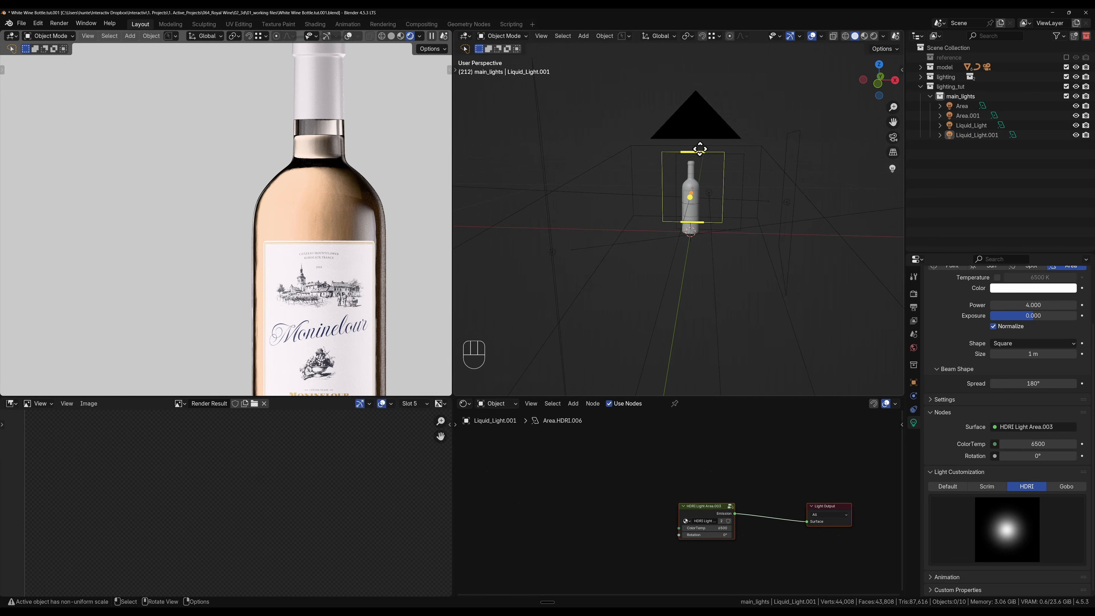
key("KP_1")
key("g")
key("x")
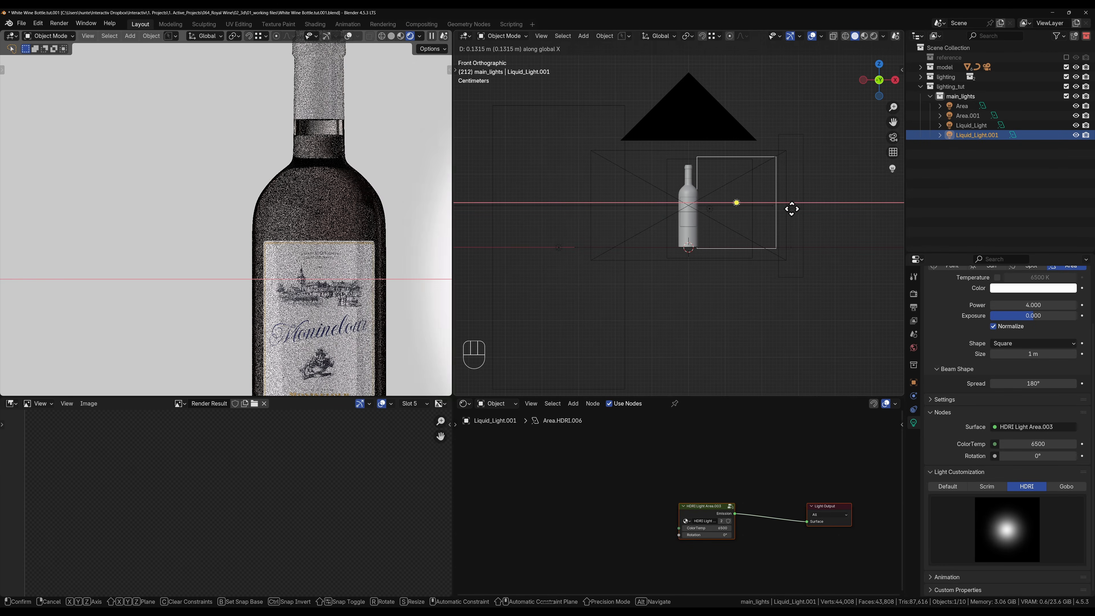
left_click(748, 212)
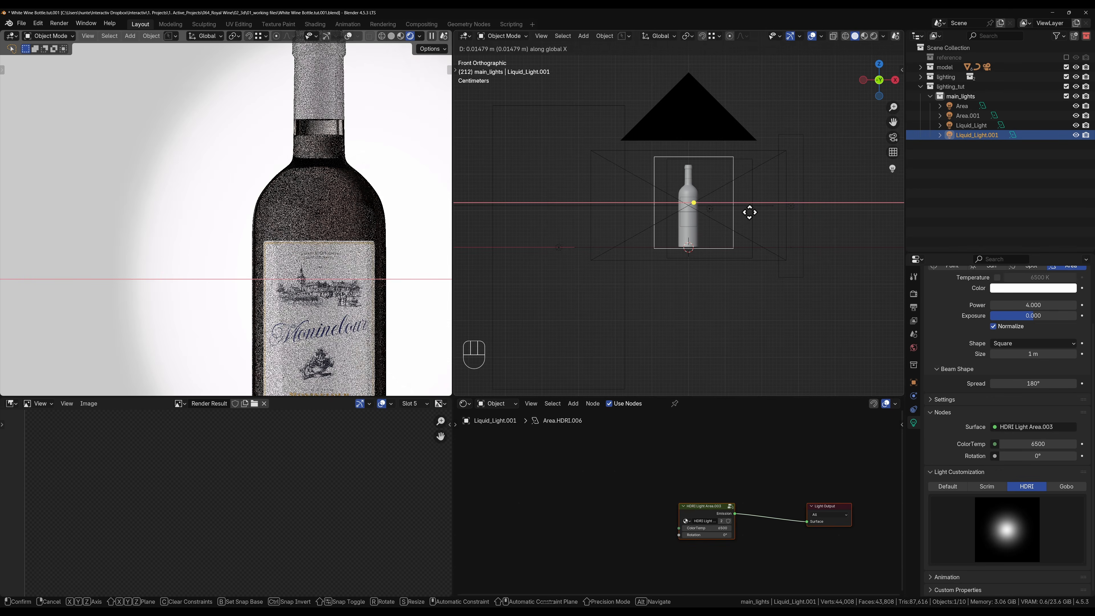
Step: Move the duplicated liquid light about 0.224 m along Y, enlarge it to about three times its size and deselect it
middle_click_drag(747, 213, 689, 219)
key("g")
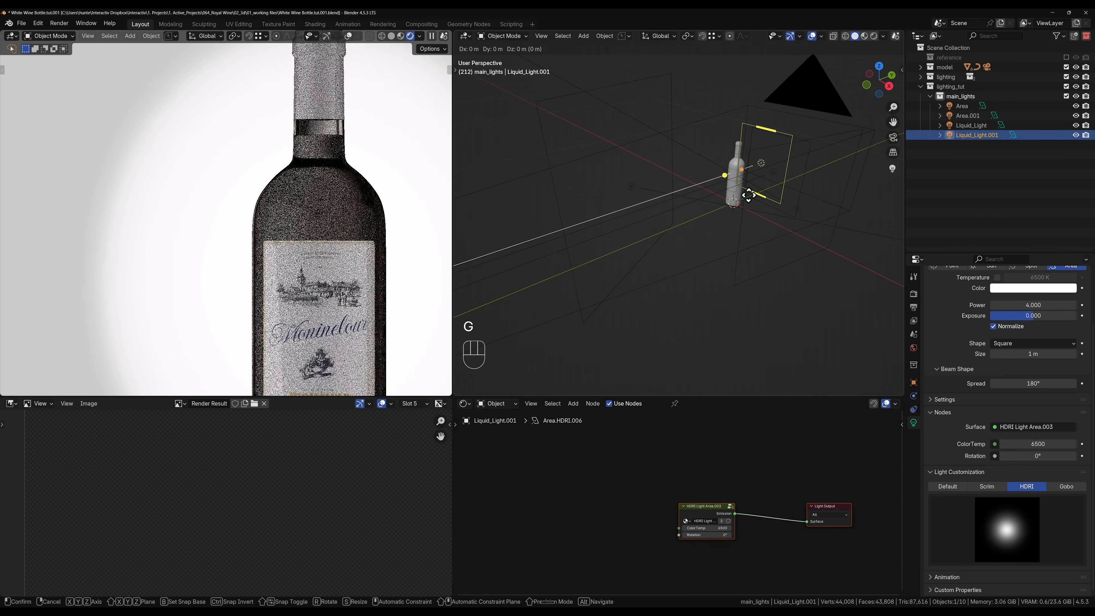
key("y")
left_click(785, 190)
key("s")
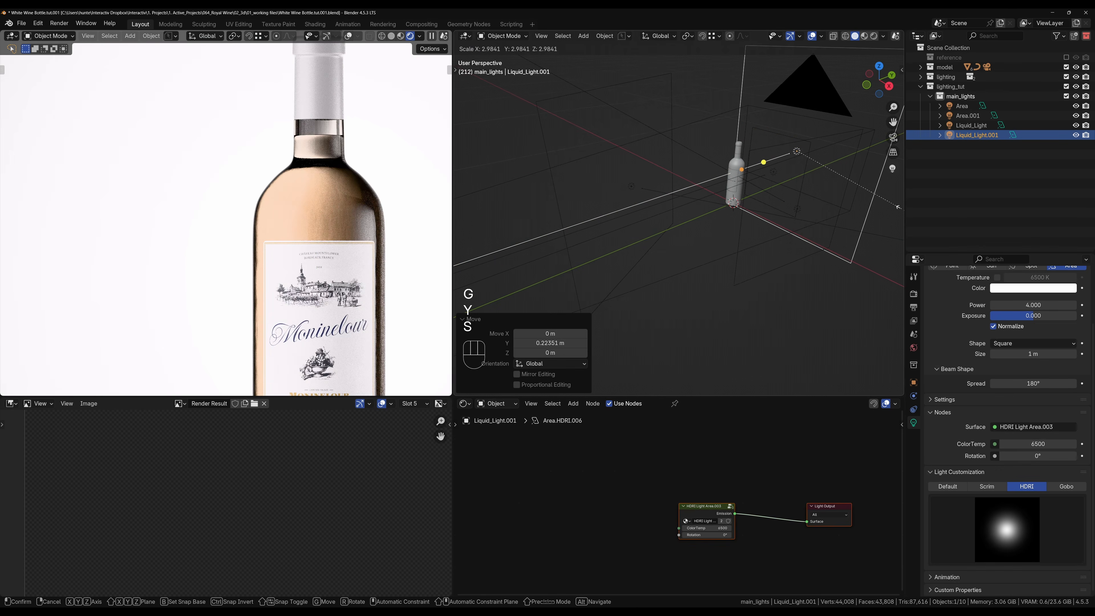
left_click(900, 211)
left_click(705, 327)
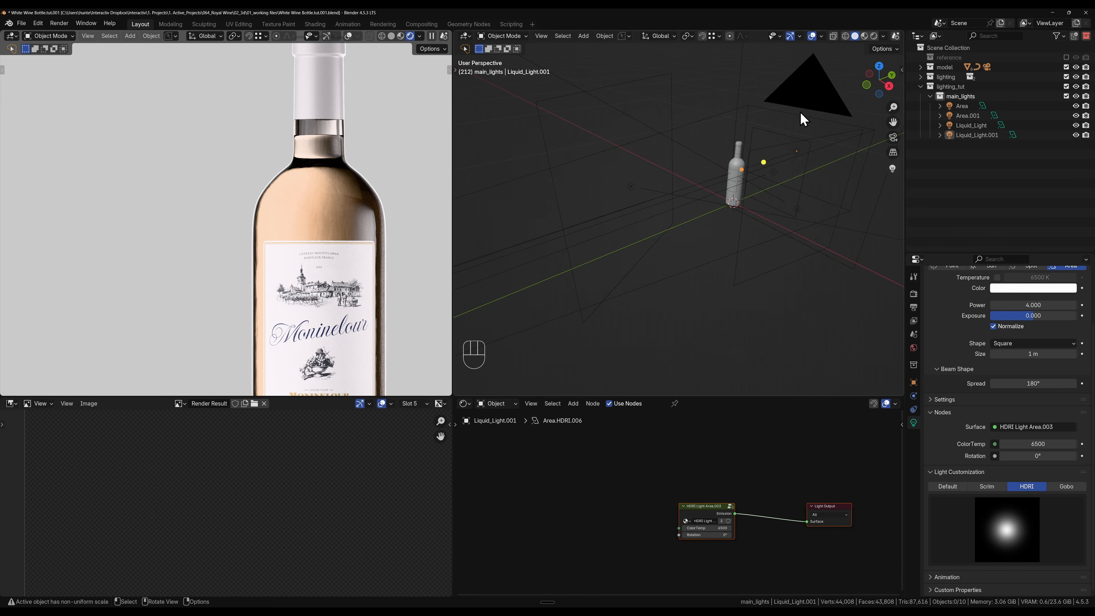
Step: Delete the duplicated liquid light Liquid_Light.001 from the scene
left_click(797, 151)
key("x")
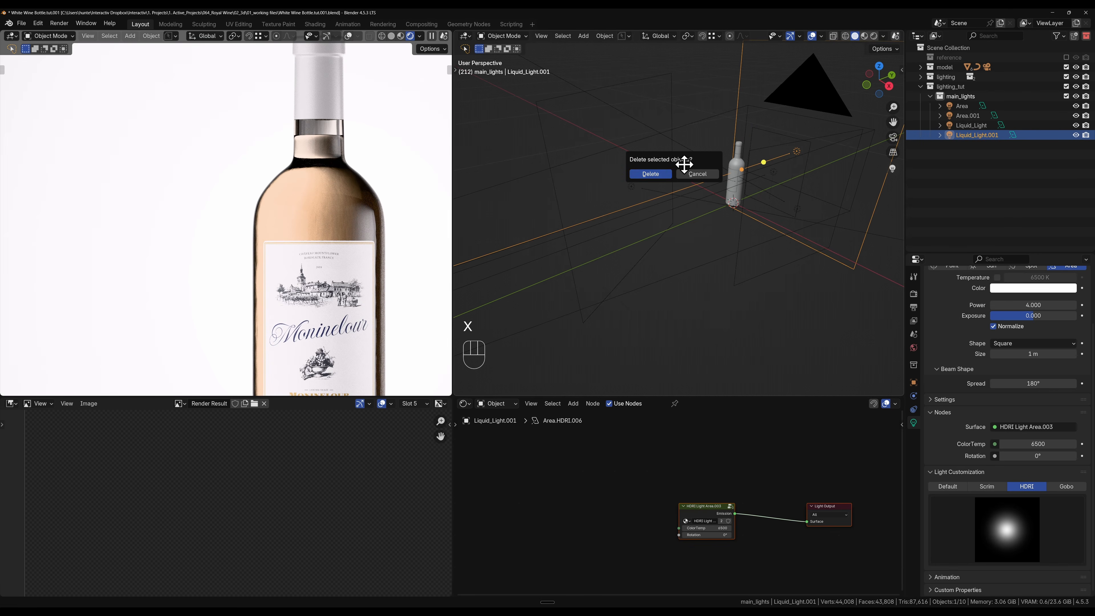
left_click(663, 174)
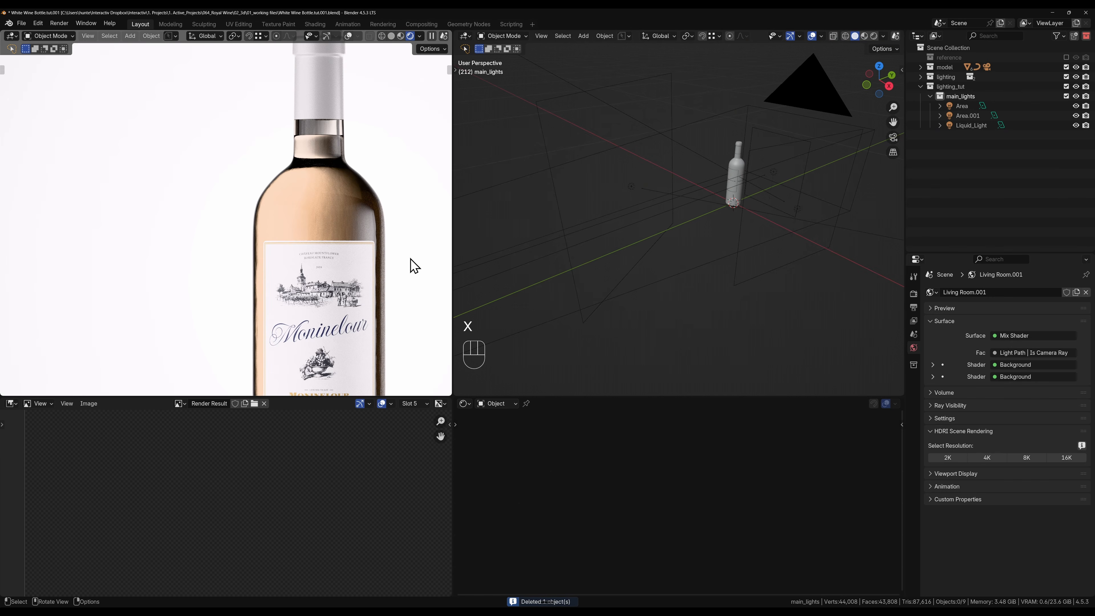
Step: Examine the lighting on the whole bottle and up close on its label artwork and lettering in the rendered view
scroll(232, 203, "down", 4)
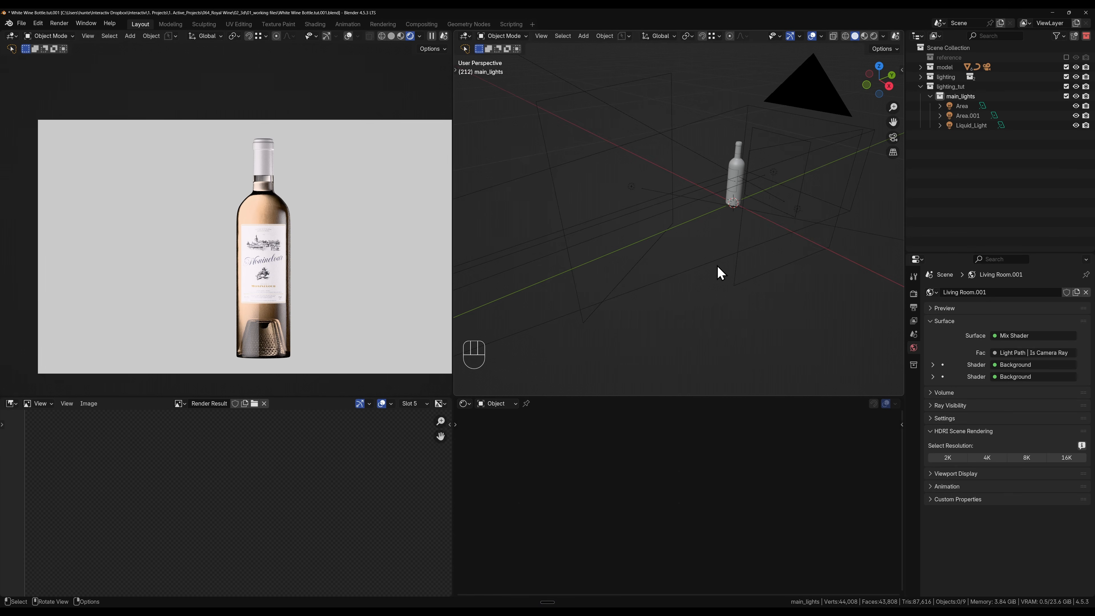
middle_click_drag(770, 259, 761, 252, "shift")
scroll(218, 238, "up", 2)
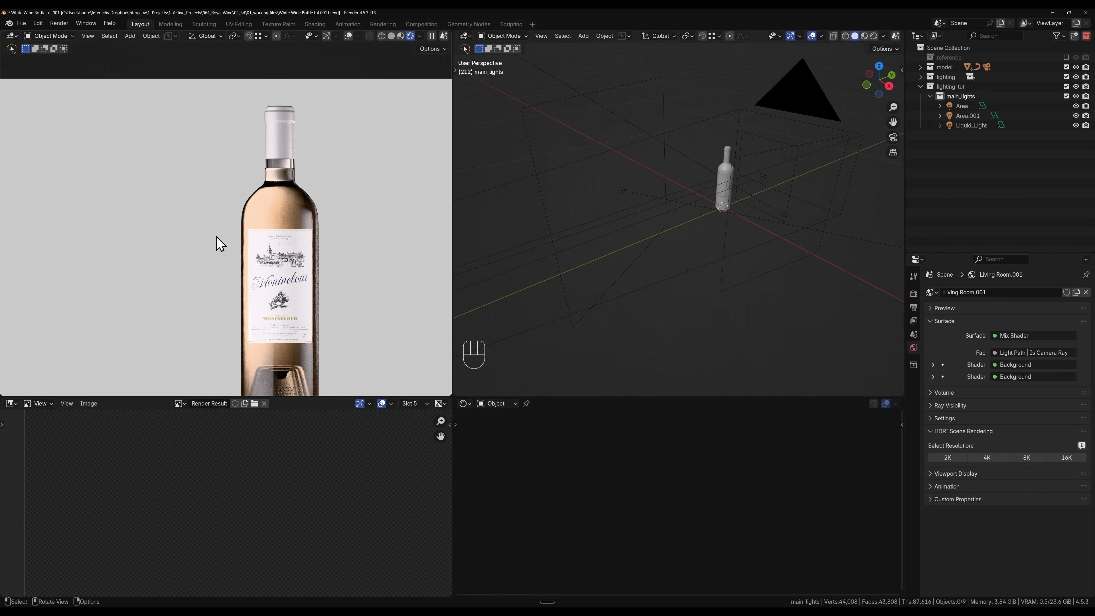
scroll(265, 287, "up", 5)
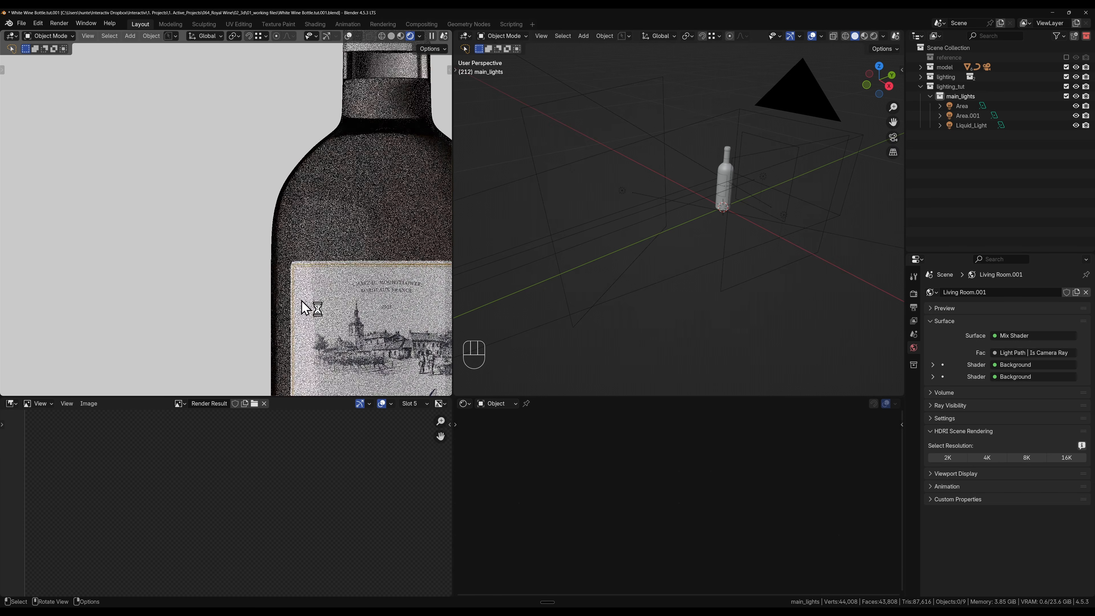
middle_click_drag(304, 302, 181, 192, "shift")
scroll(288, 261, "up", 4)
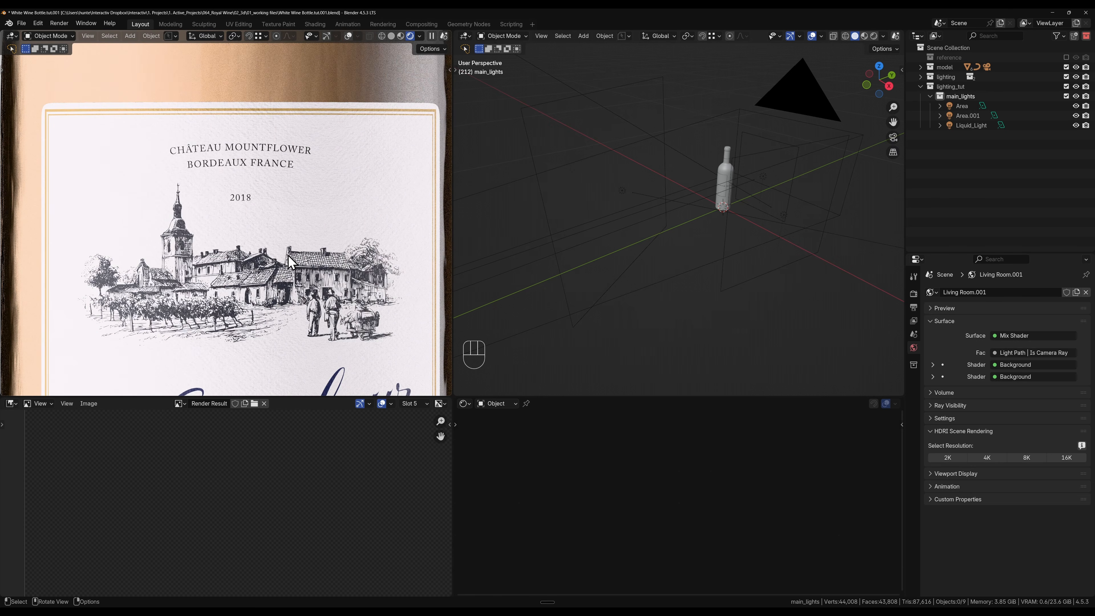
scroll(290, 260, "down", 5, "shift")
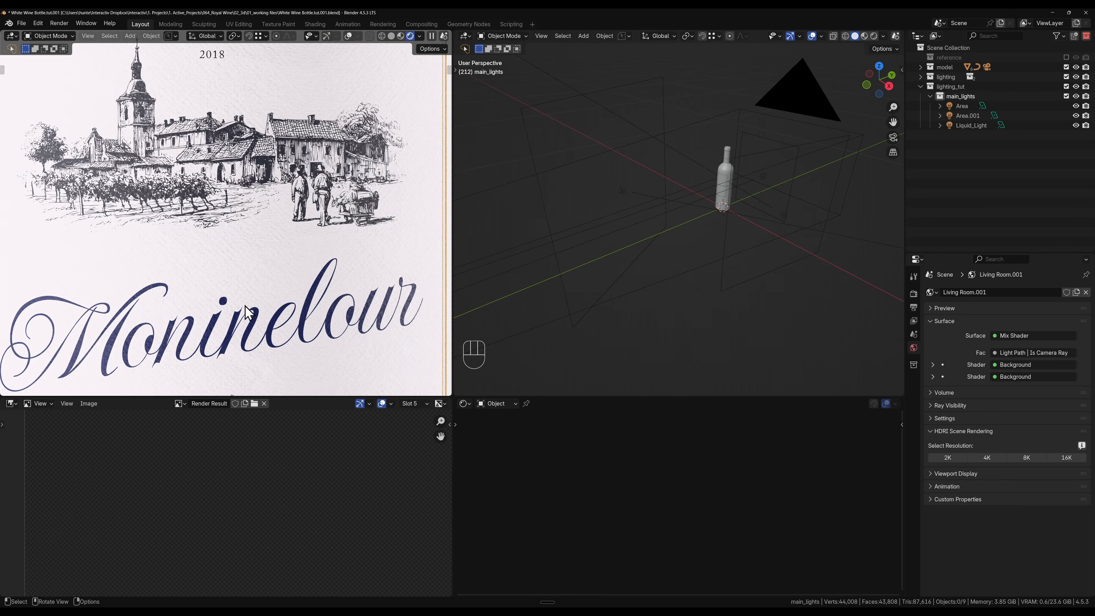
scroll(268, 241, "down", 8)
scroll(275, 194, "up", 5, "shift")
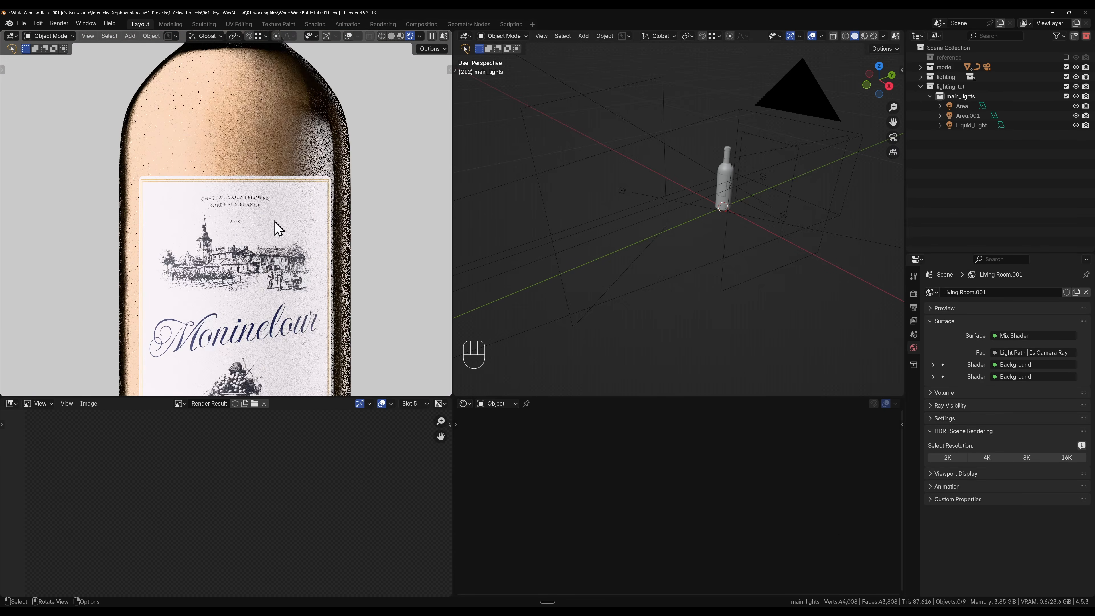
middle_click_drag(251, 235, 278, 244, "shift")
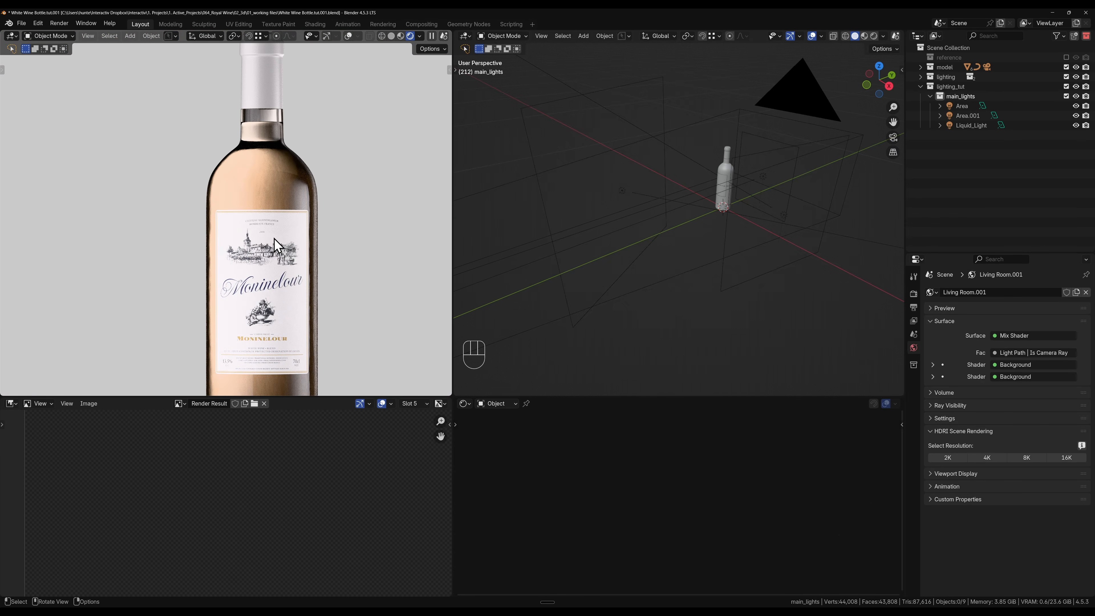
Step: Create a new collection inside lighting_tut and name it label_lights
left_click(950, 86)
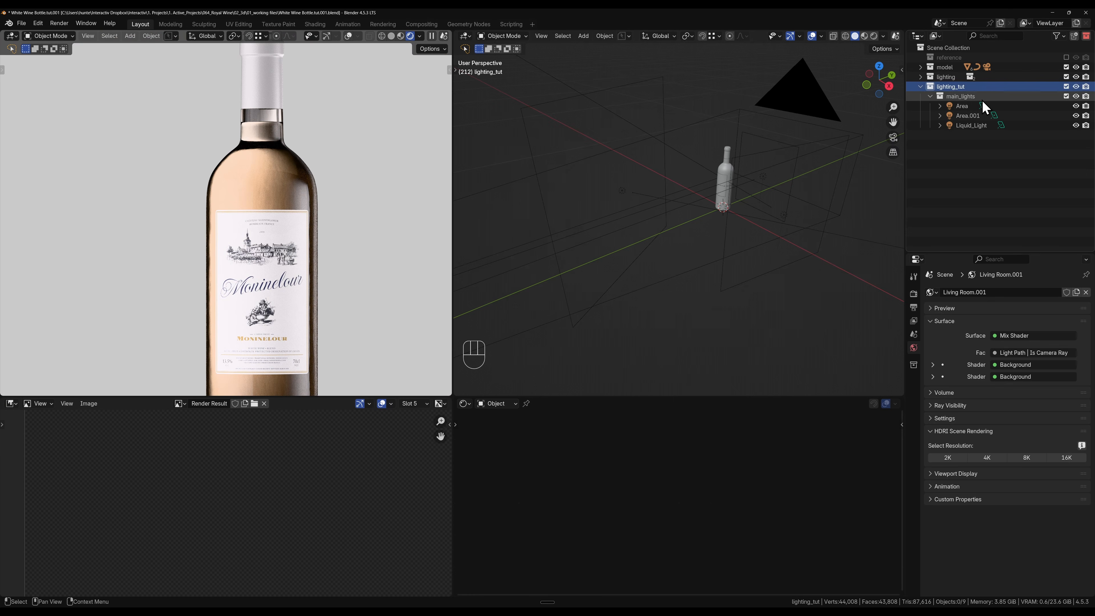
key("c")
double_click(961, 135)
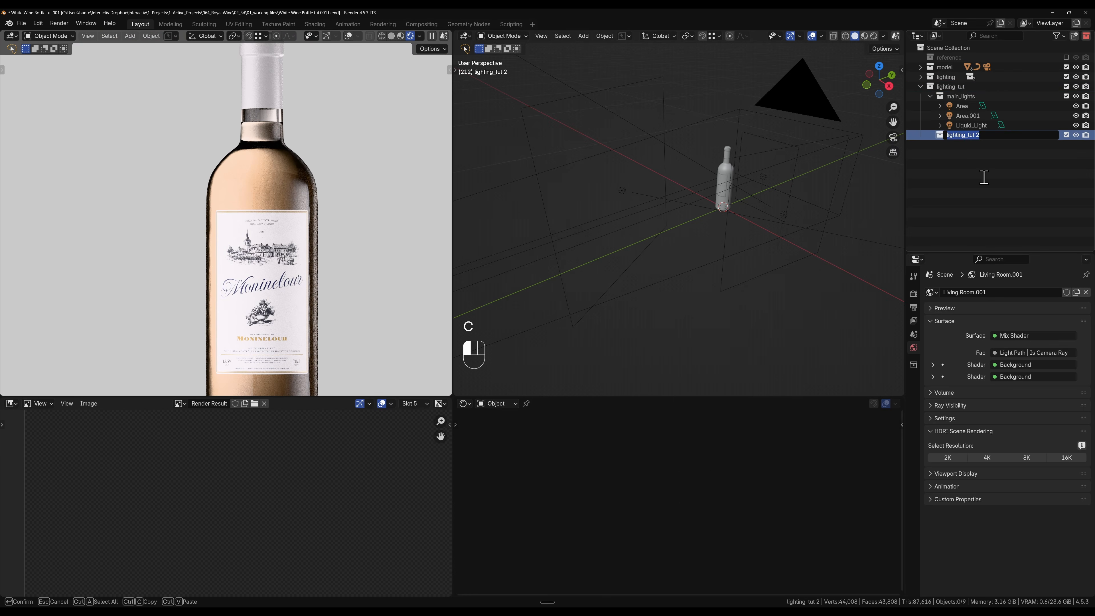
type("label")
left_click(985, 179)
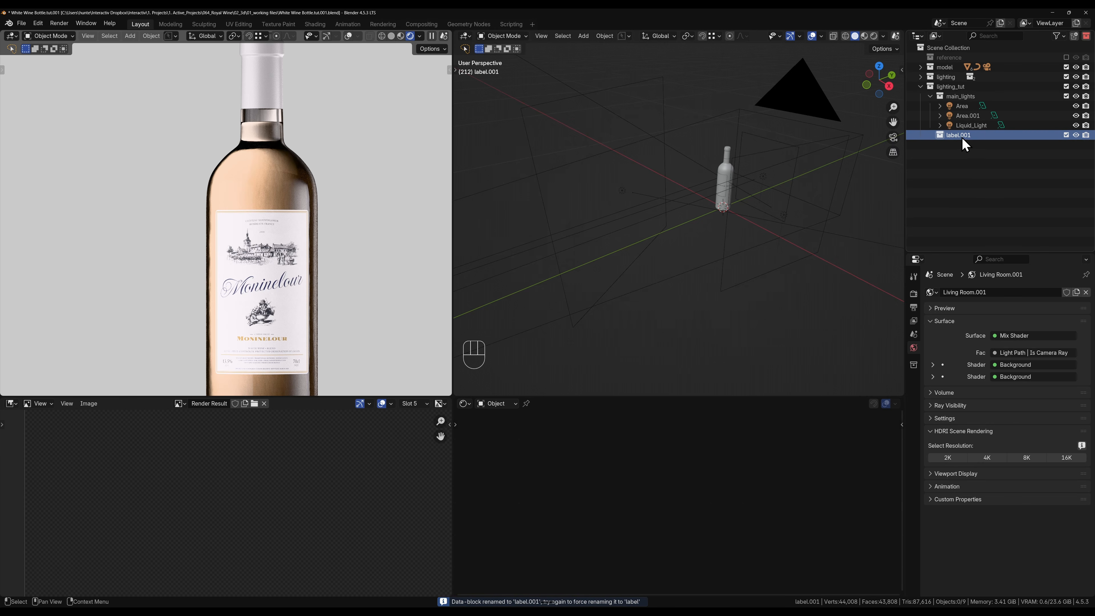
double_click(979, 135)
left_click_drag(980, 135, 962, 137)
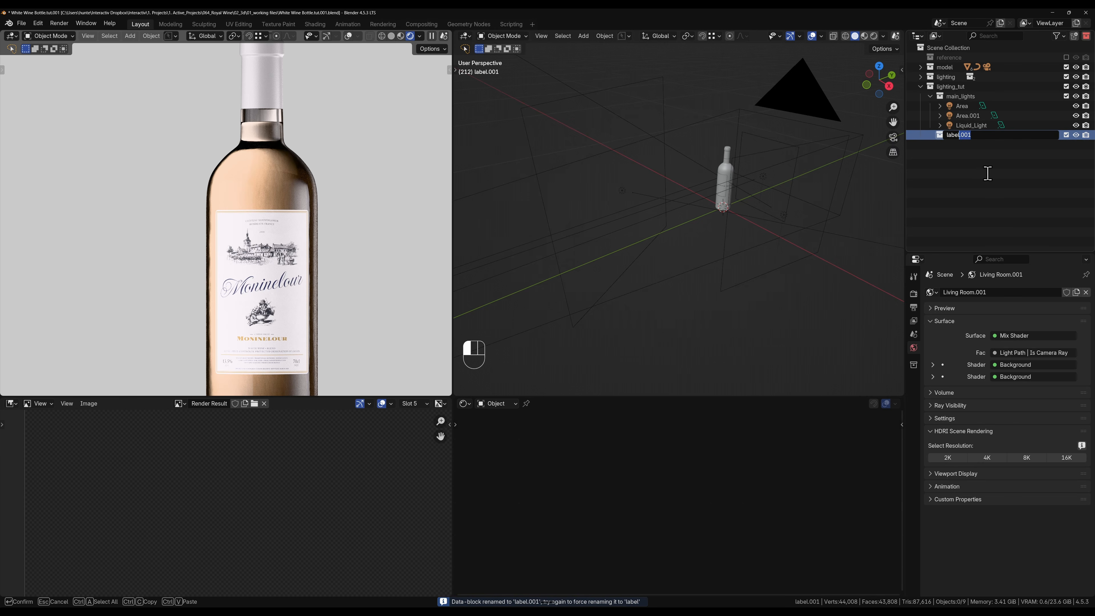
type("_lights")
key("Return")
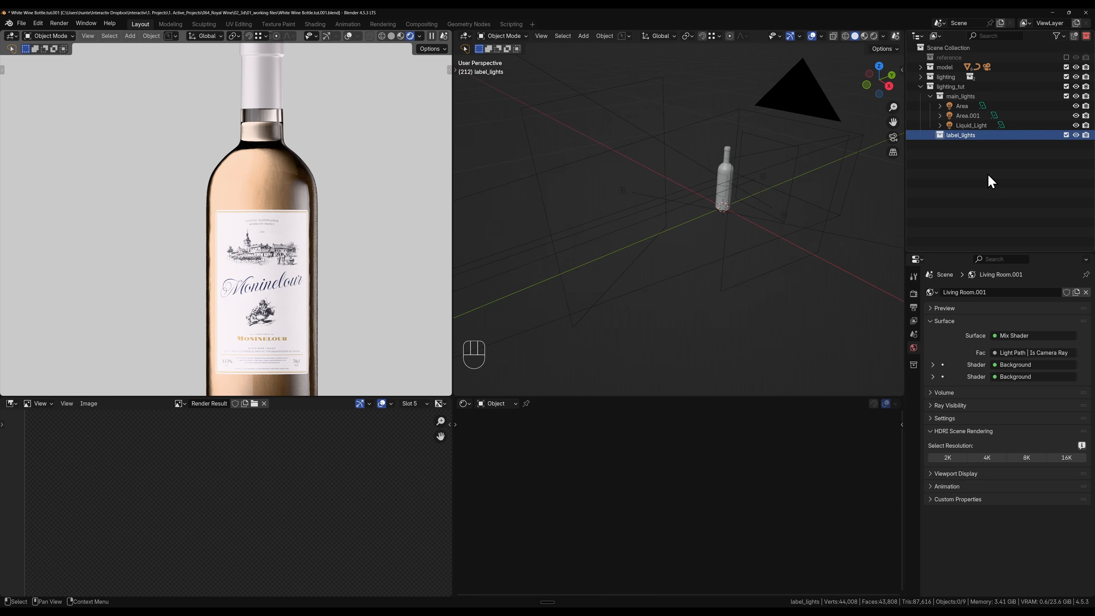
Step: Rename the light Area.001 as "gradient light" and the light Area as "key light"
left_click(965, 115)
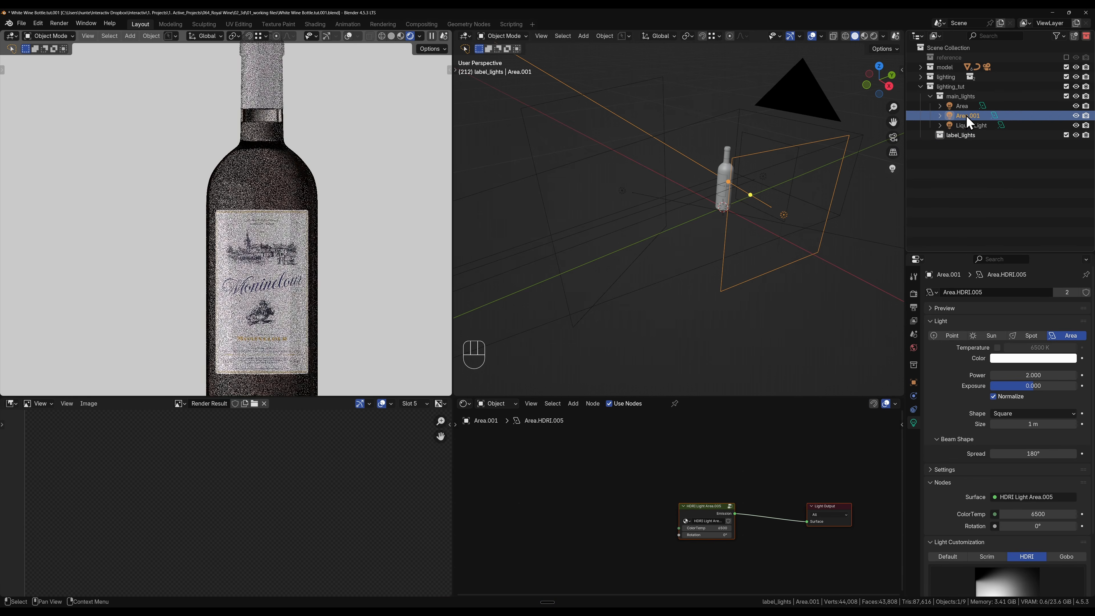
double_click(965, 115)
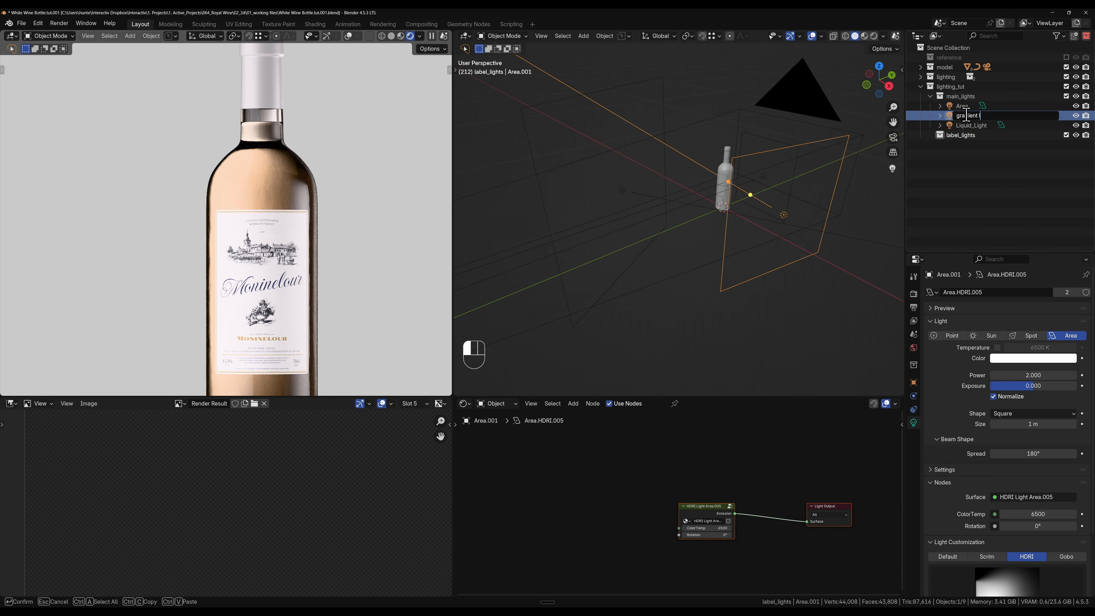
key("Return")
left_click(967, 105)
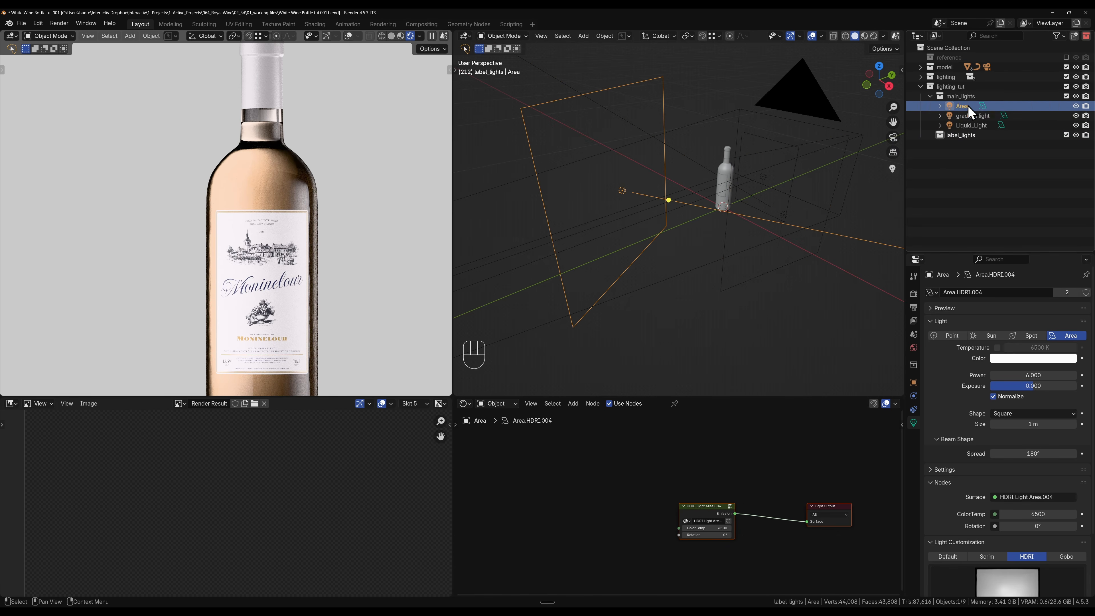
double_click(965, 105)
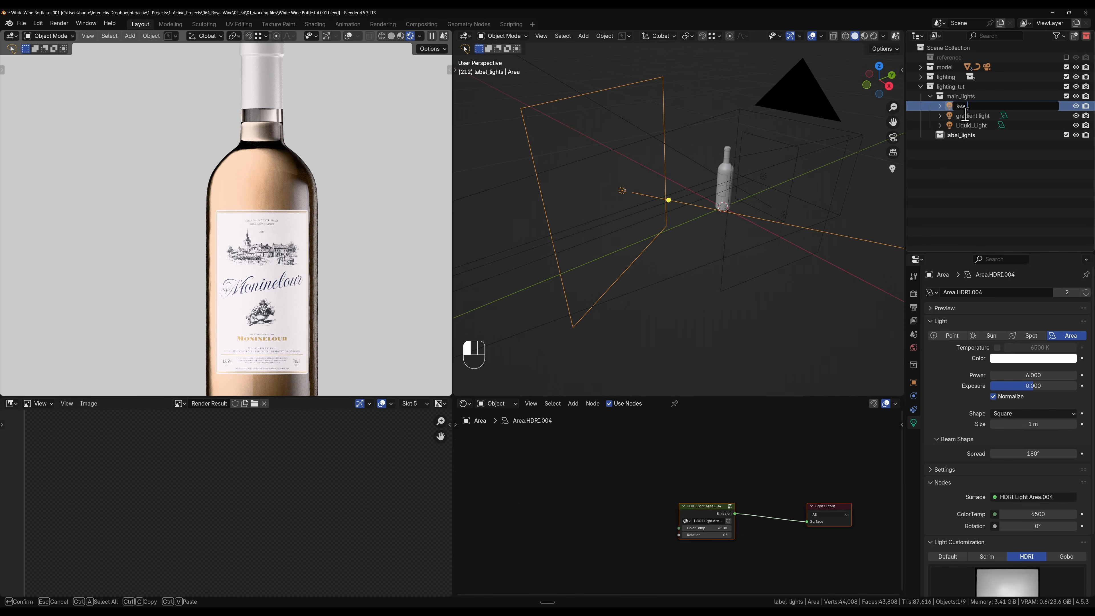
type("key light")
key("Return")
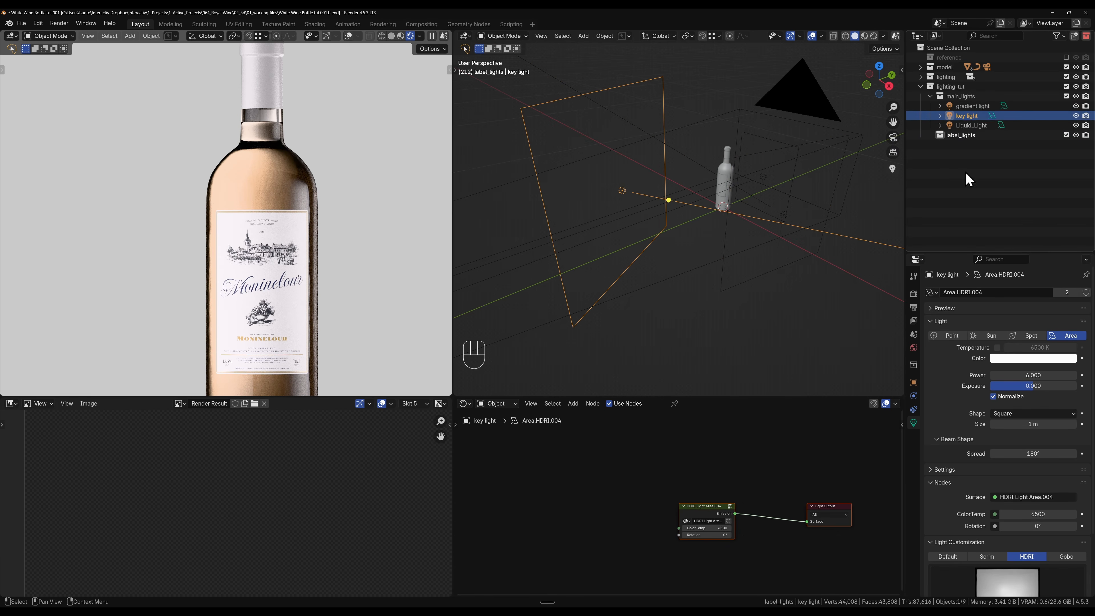
Step: Duplicate the key light in place and move the copy into the label_lights collection
left_click(966, 137)
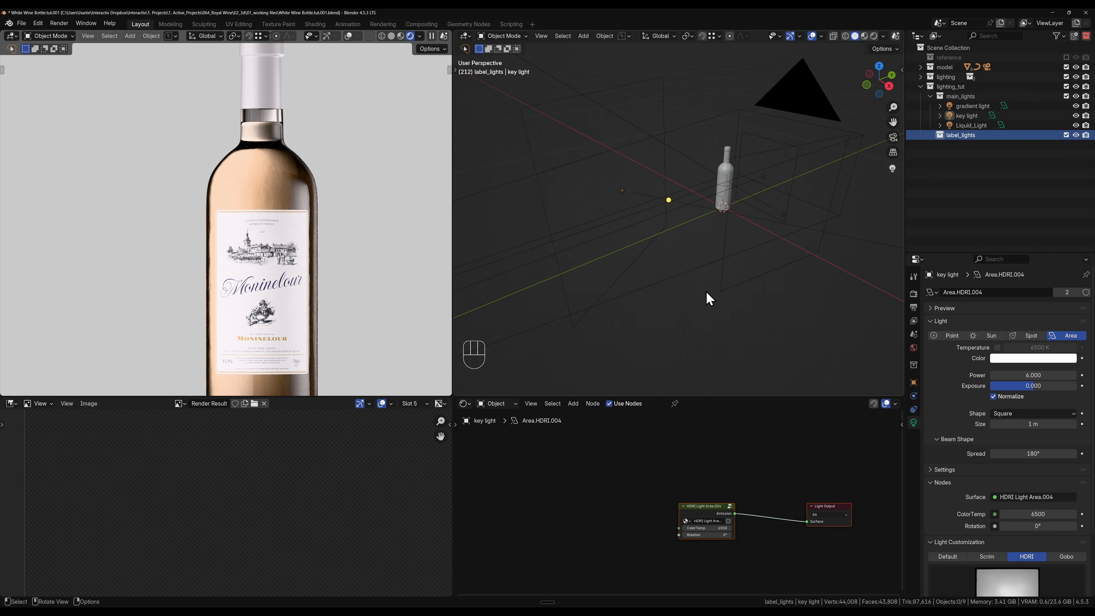
left_click(619, 191)
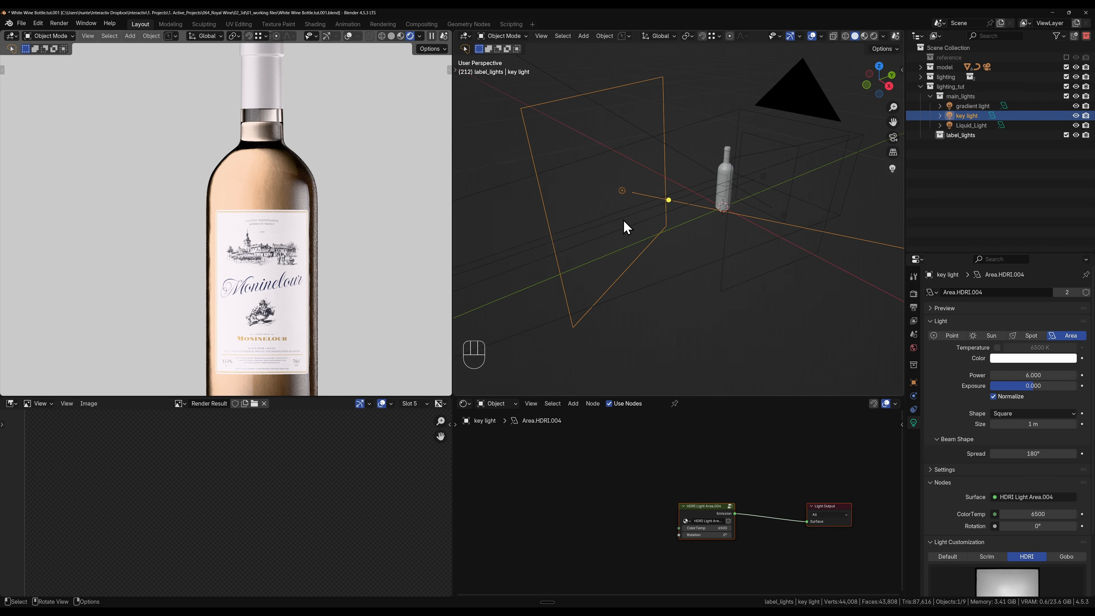
key("shift+d")
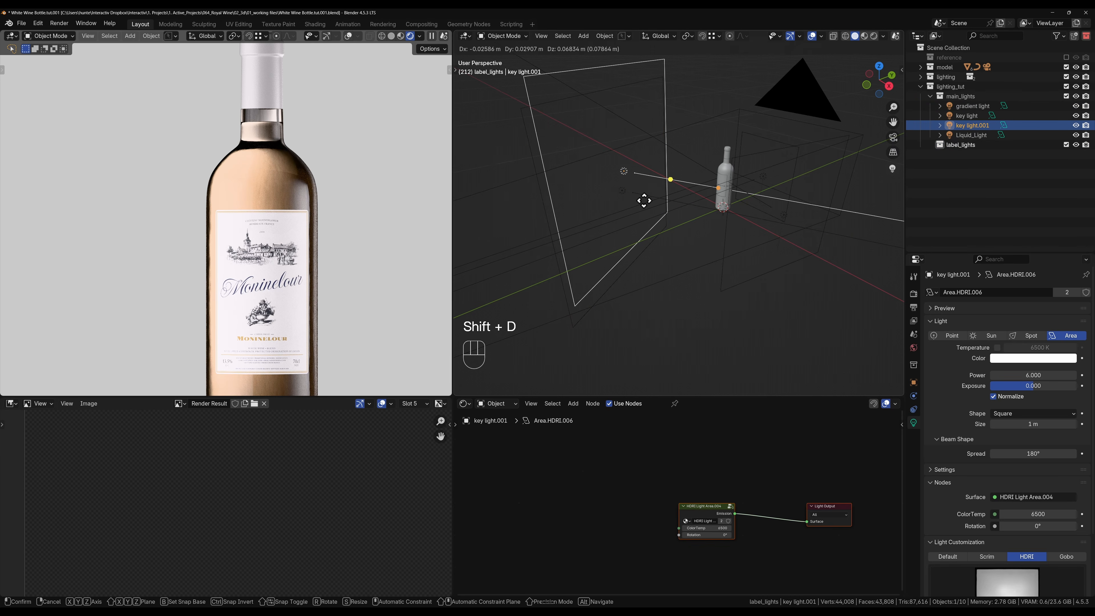
right_click(644, 201)
left_click_drag(977, 127, 970, 146)
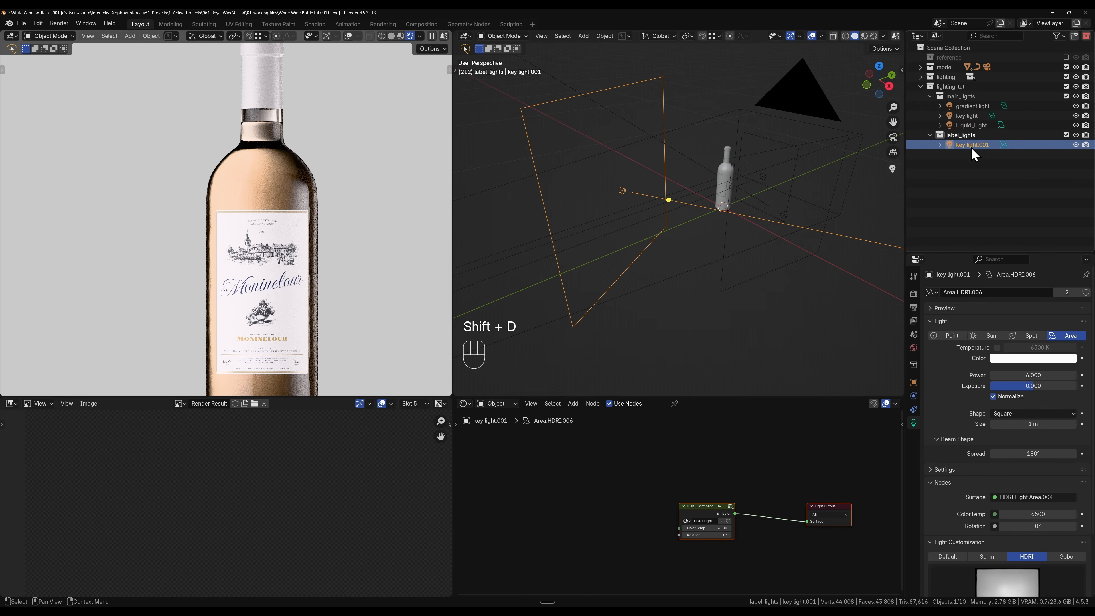
Step: Rename the copied key light in label_lights as "label_key"
double_click(971, 146)
type("label_")
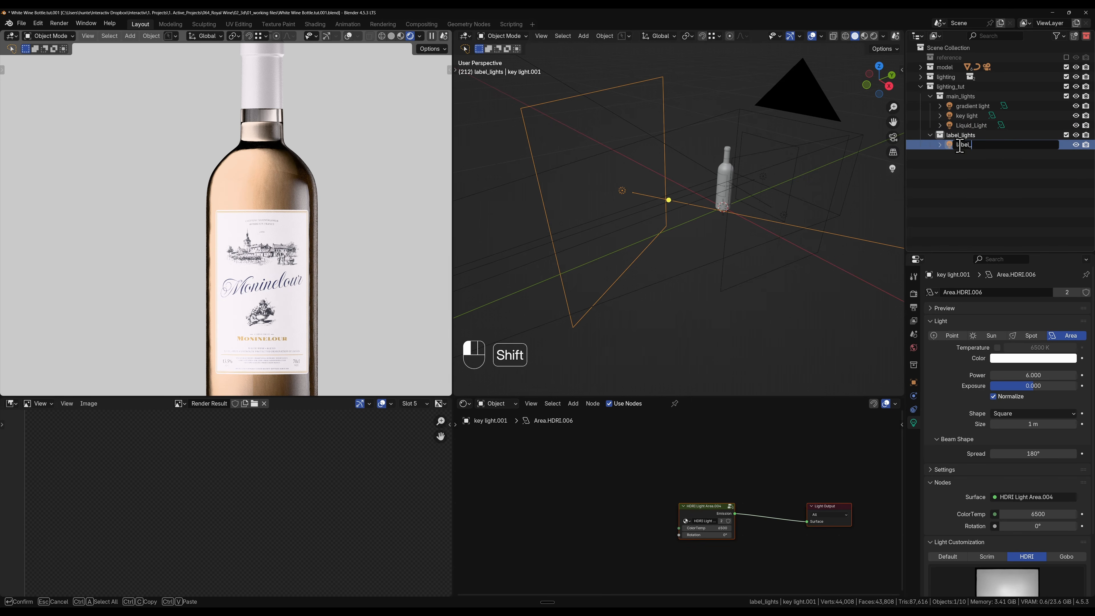
type("key.001")
key("Return")
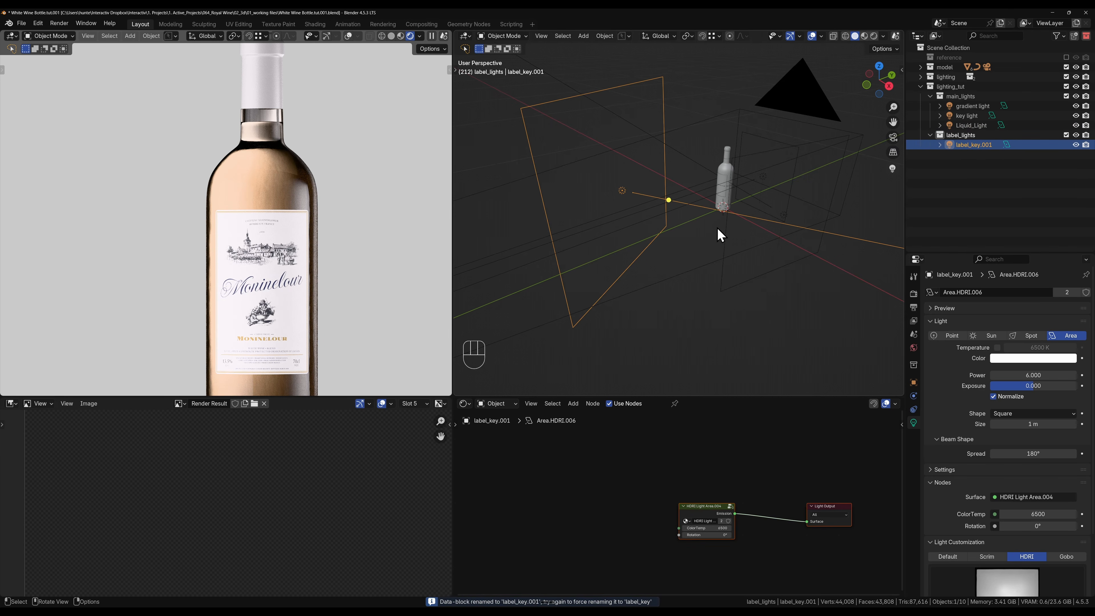
Step: Duplicate the gradient light in place and move the copy into the label_lights collection
left_click(730, 236)
key("shift+d")
right_click(751, 249)
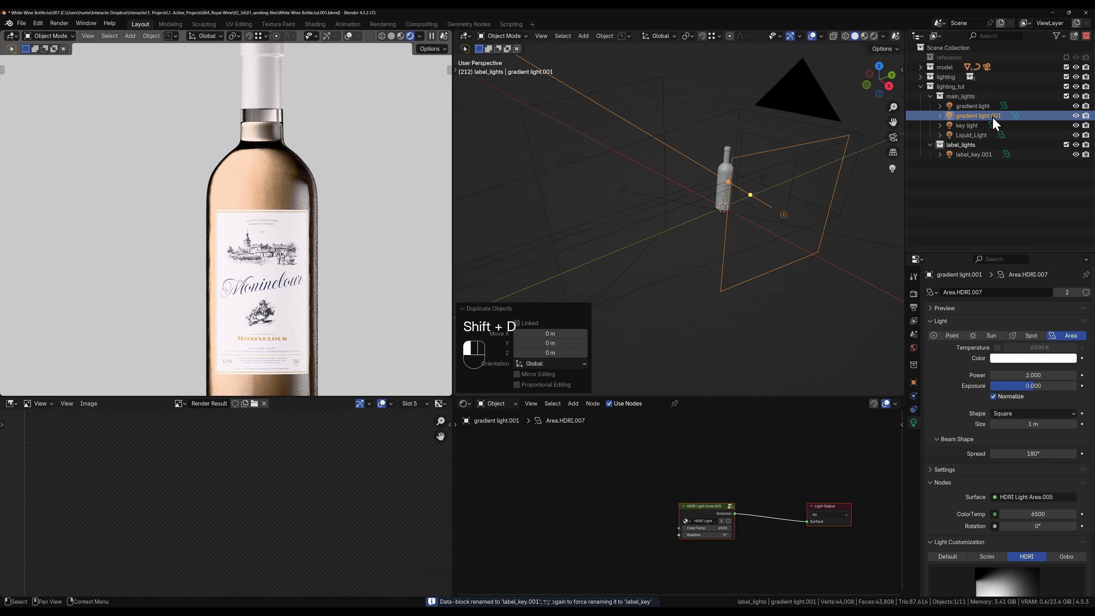
left_click_drag(992, 116, 974, 148)
Step: Rename the copied gradient light in label_lights as "label_fill" and clear the selection
double_click(975, 144)
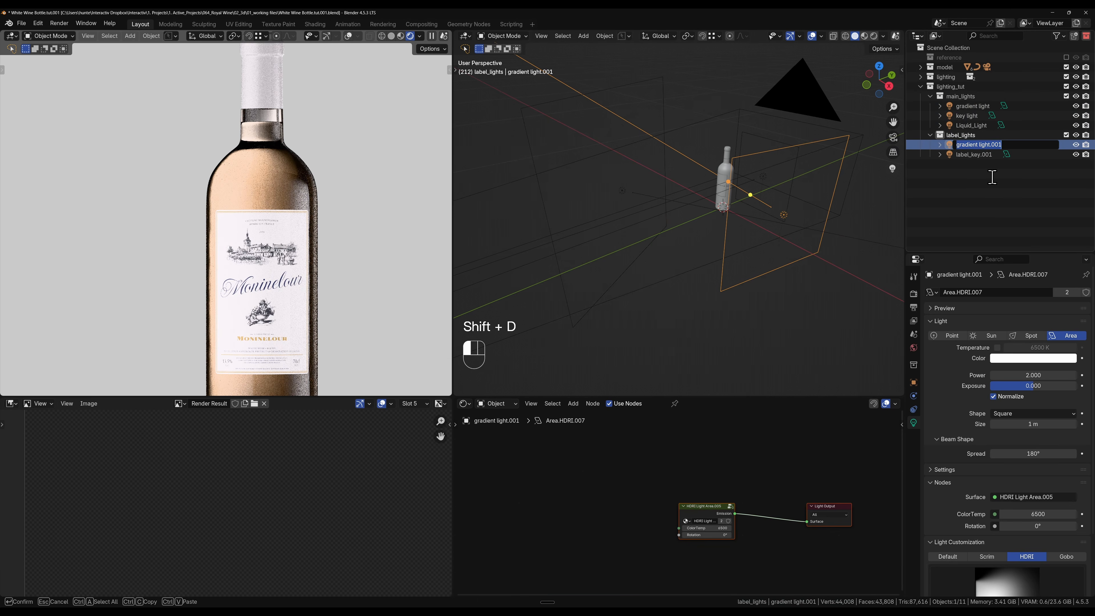
type("label_")
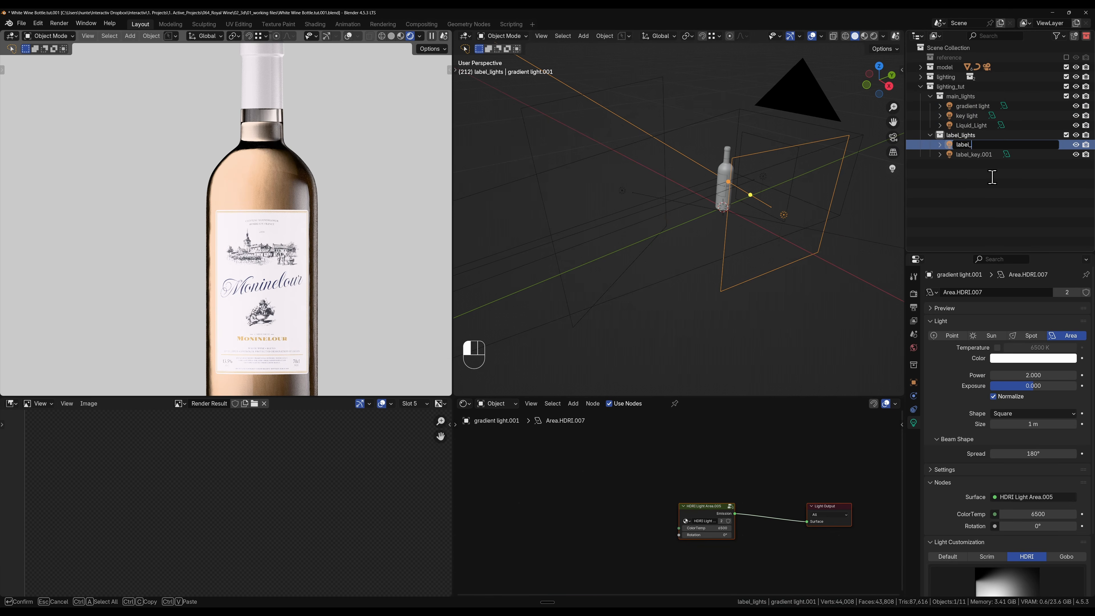
type("fill")
key("Return")
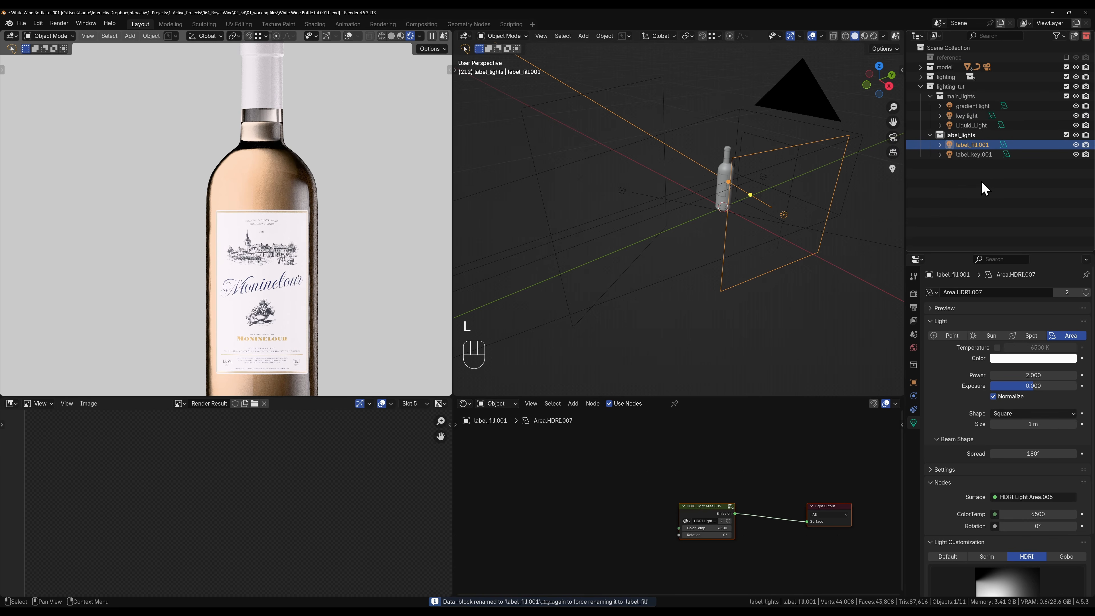
left_click(970, 181)
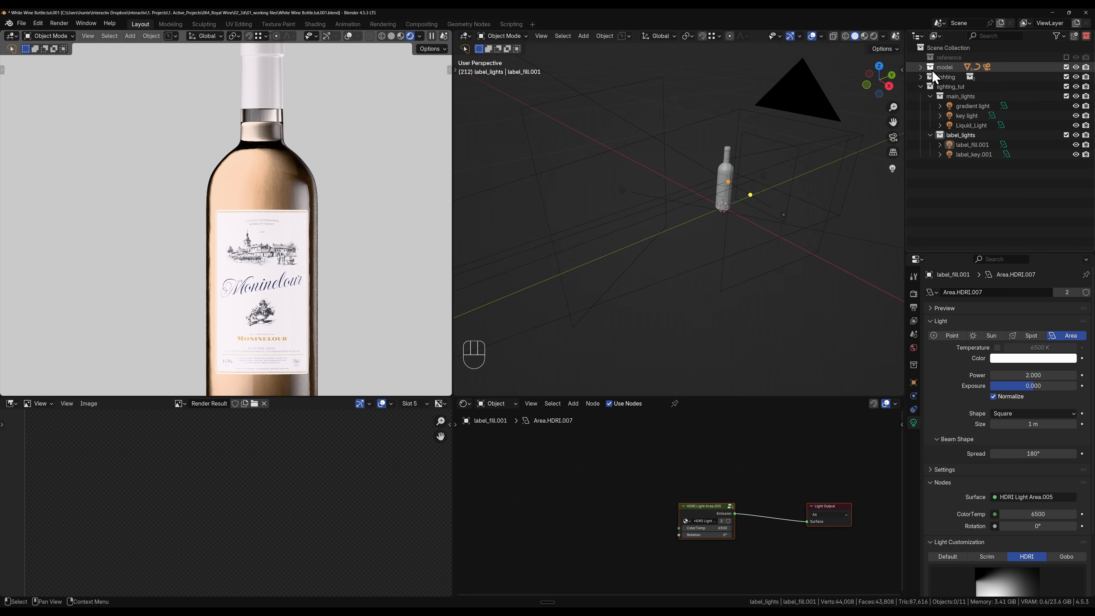
Step: Create a light linking collection for the label key light and name it "label_key"
left_click(921, 77)
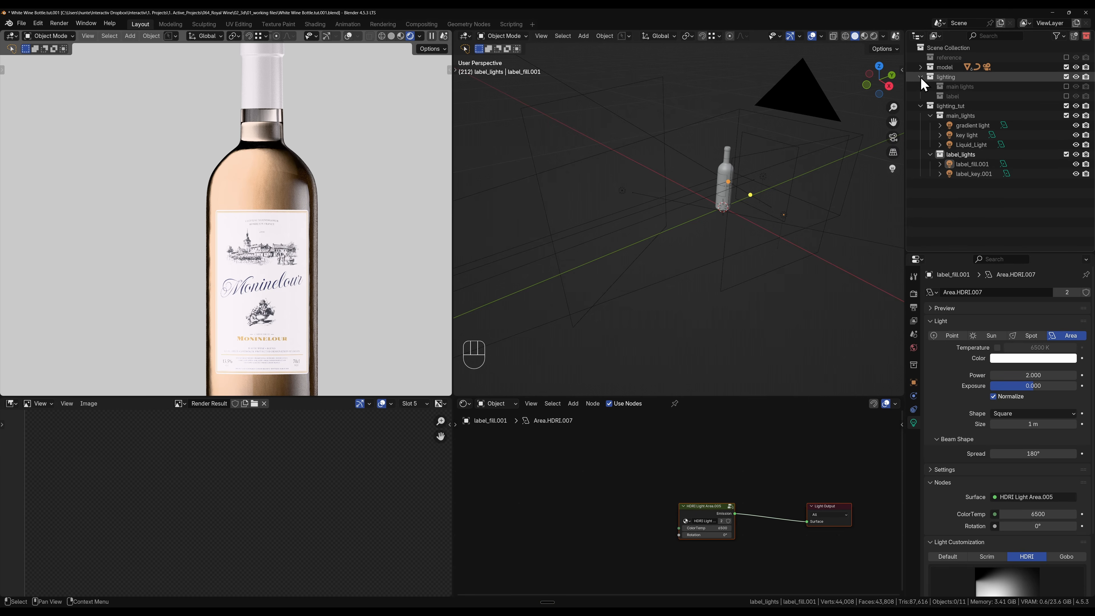
left_click(974, 174)
left_click(913, 382)
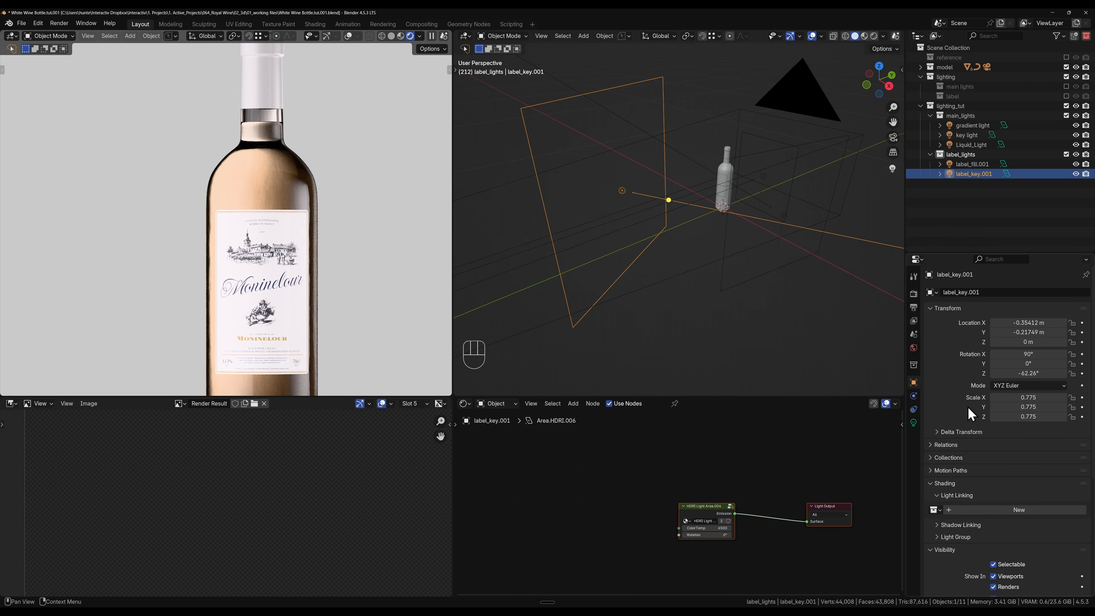
left_click(965, 509)
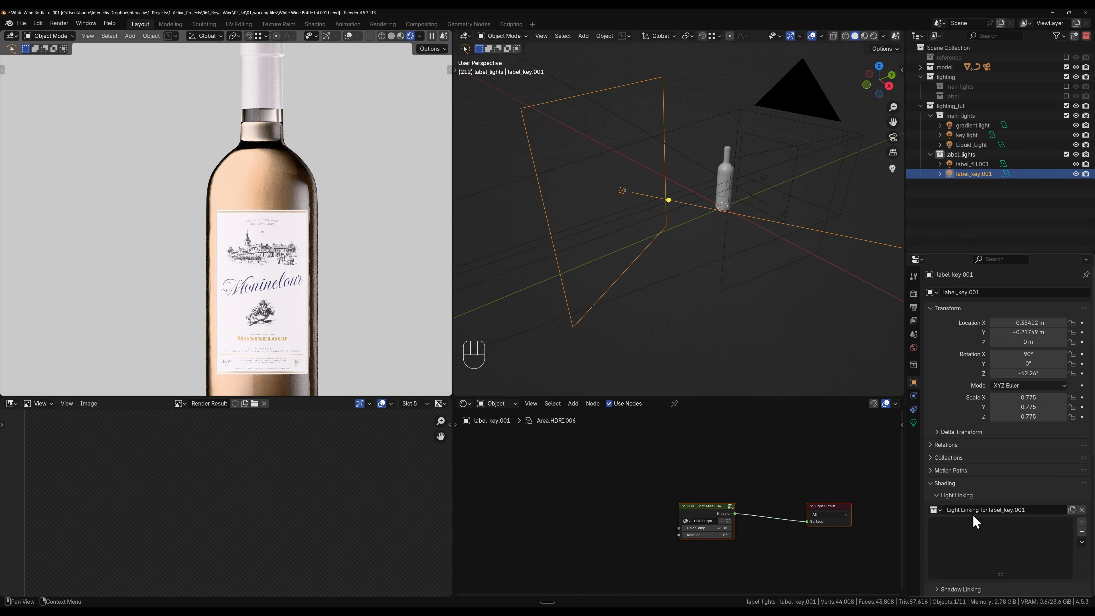
left_click(1033, 510)
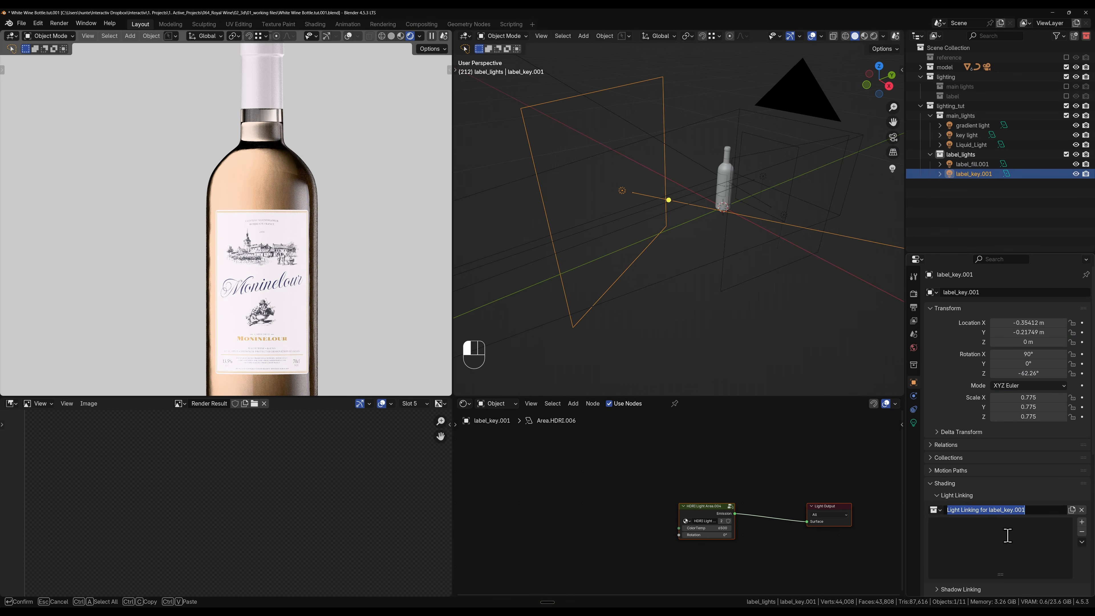
type("label_key")
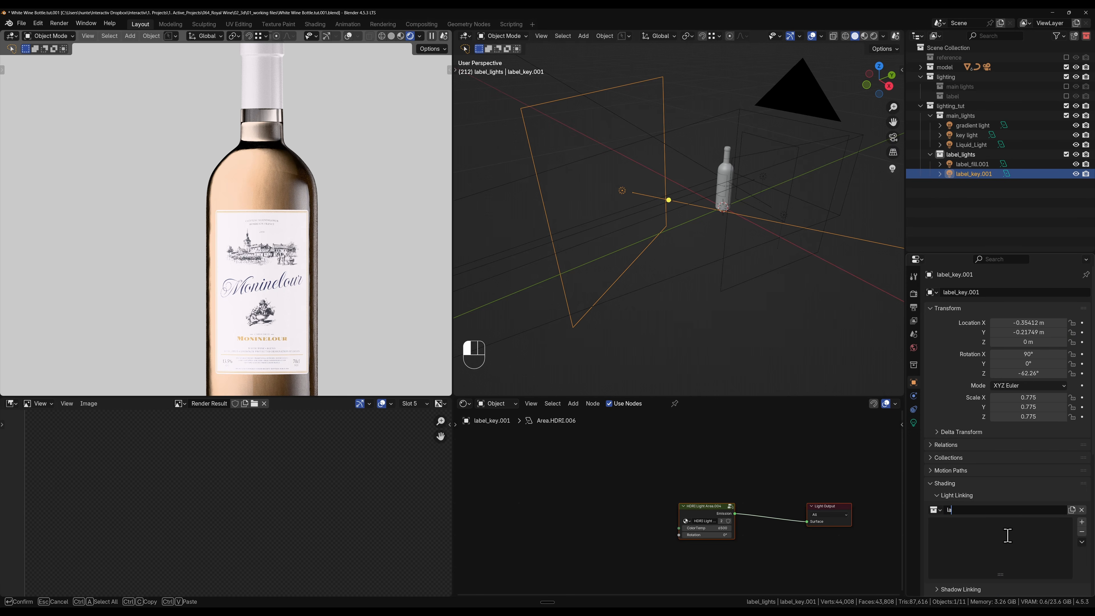
key("Return")
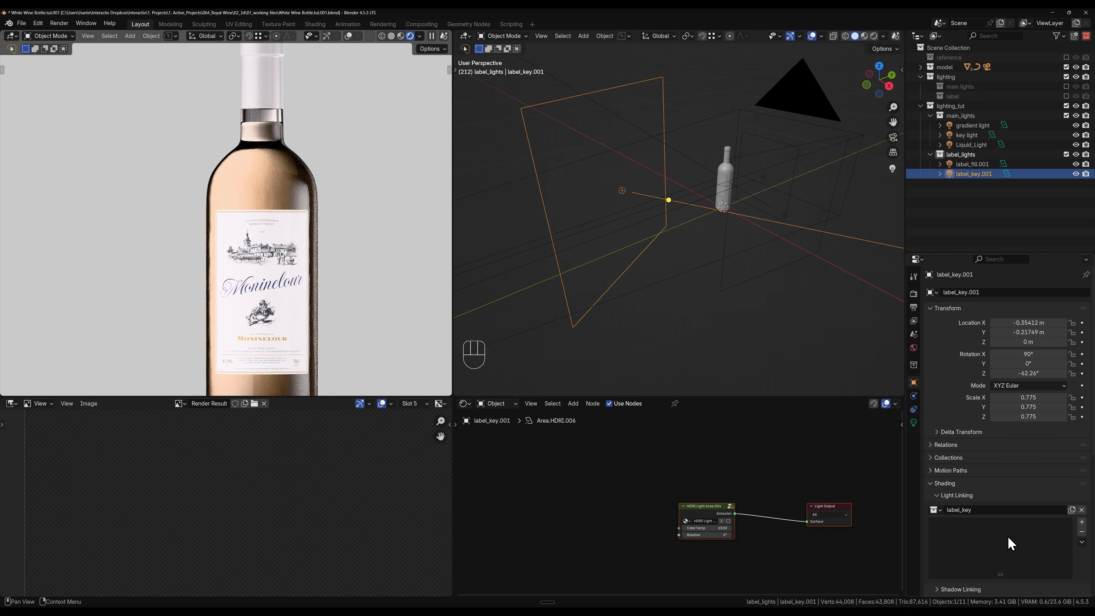
Step: Add the label object from the wine_bottle hierarchy to the label_key light linking collection
left_click(921, 67)
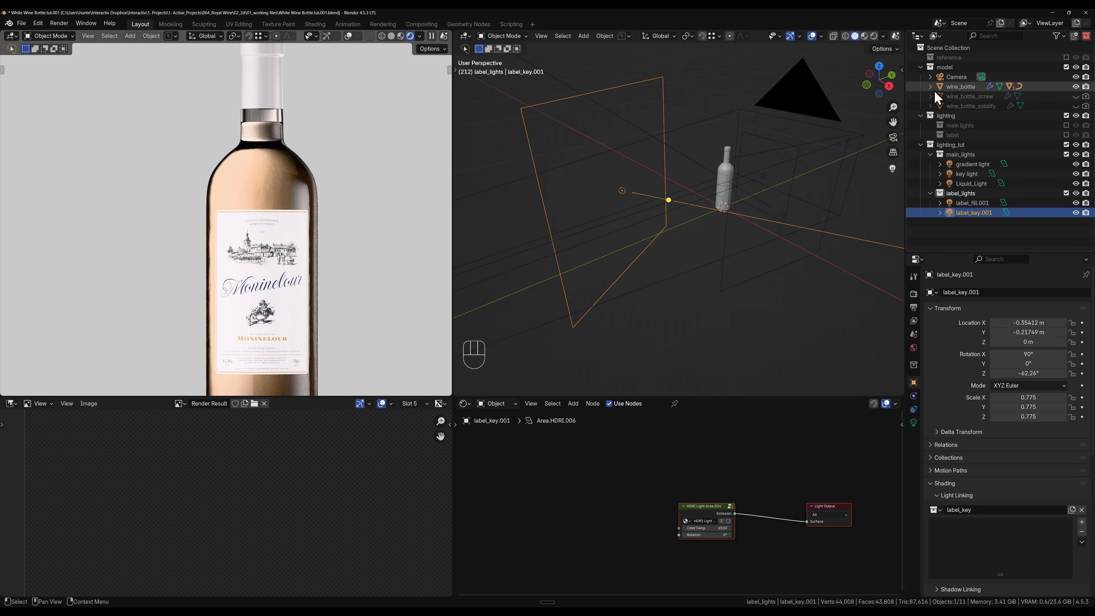
left_click(930, 87)
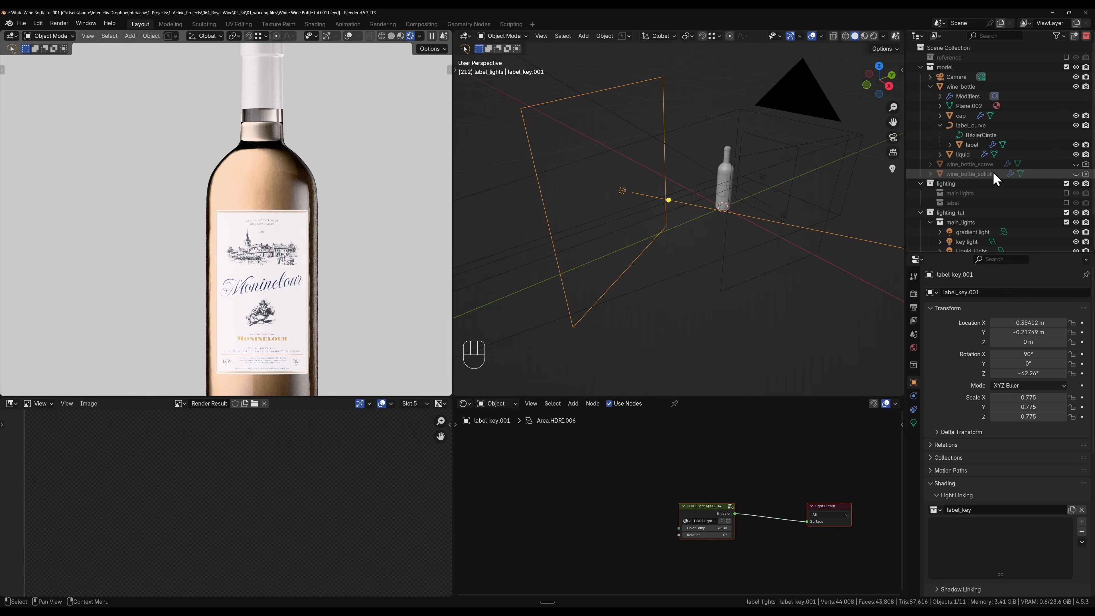
scroll(987, 143, "down", 2)
left_click_drag(976, 106, 985, 533)
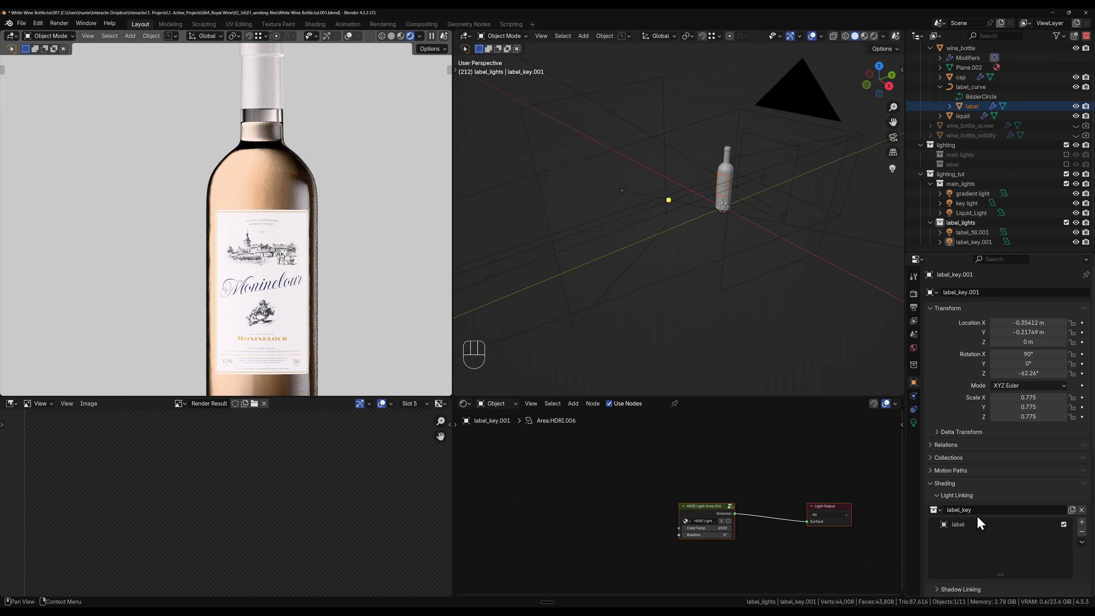
Step: Assign the existing label_key light linking collection to the label fill light
left_click(973, 233)
left_click(934, 510)
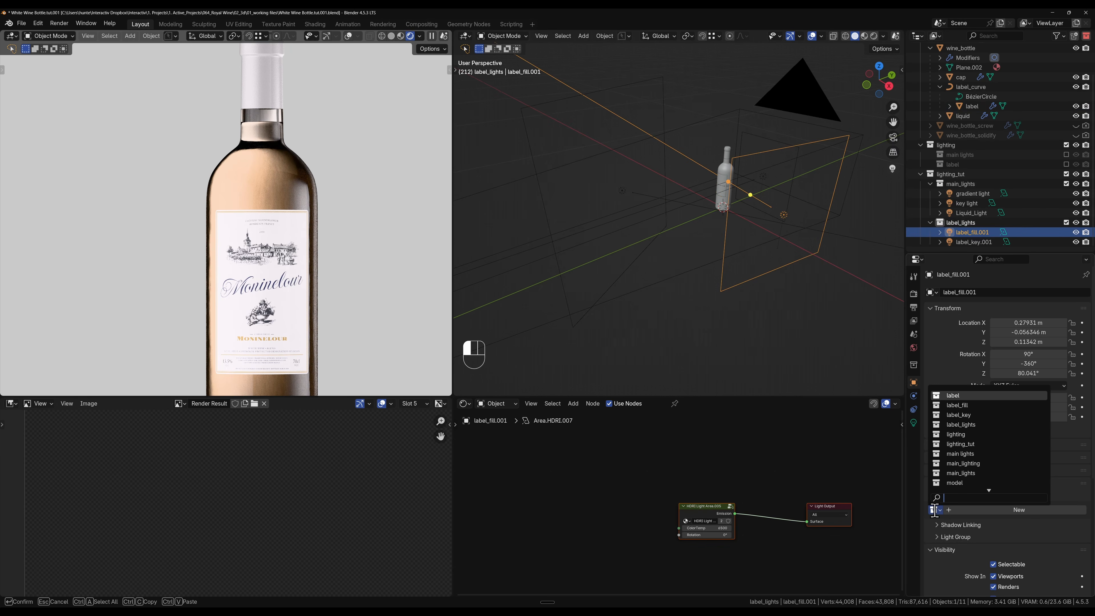
left_click(975, 415)
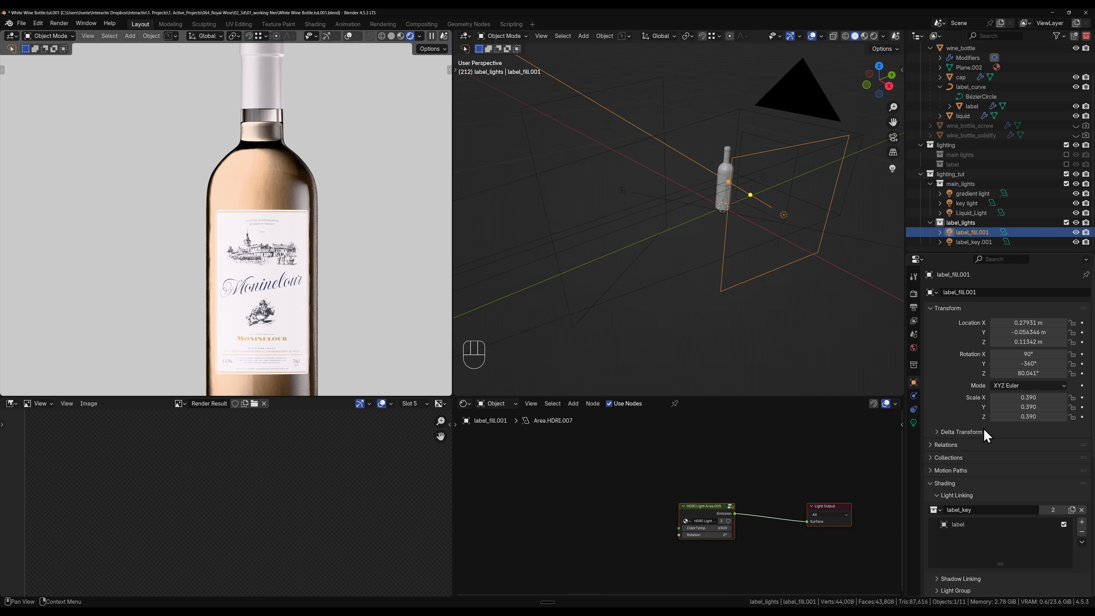
Step: Create a light linking collection for the gradient light in main_lights and name it "main lights"
left_click(965, 193)
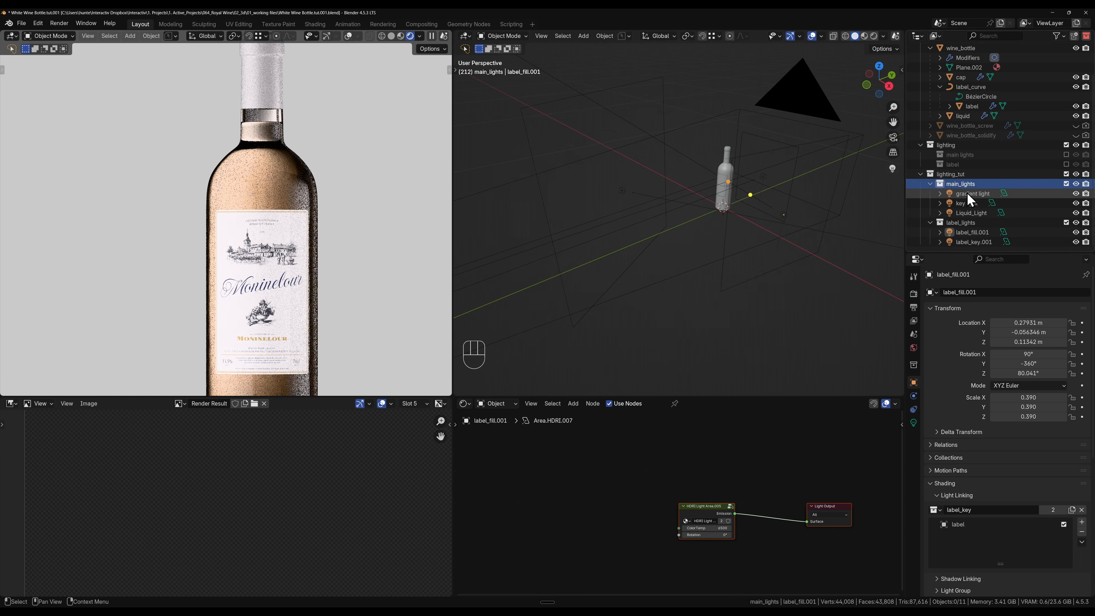
left_click(952, 510)
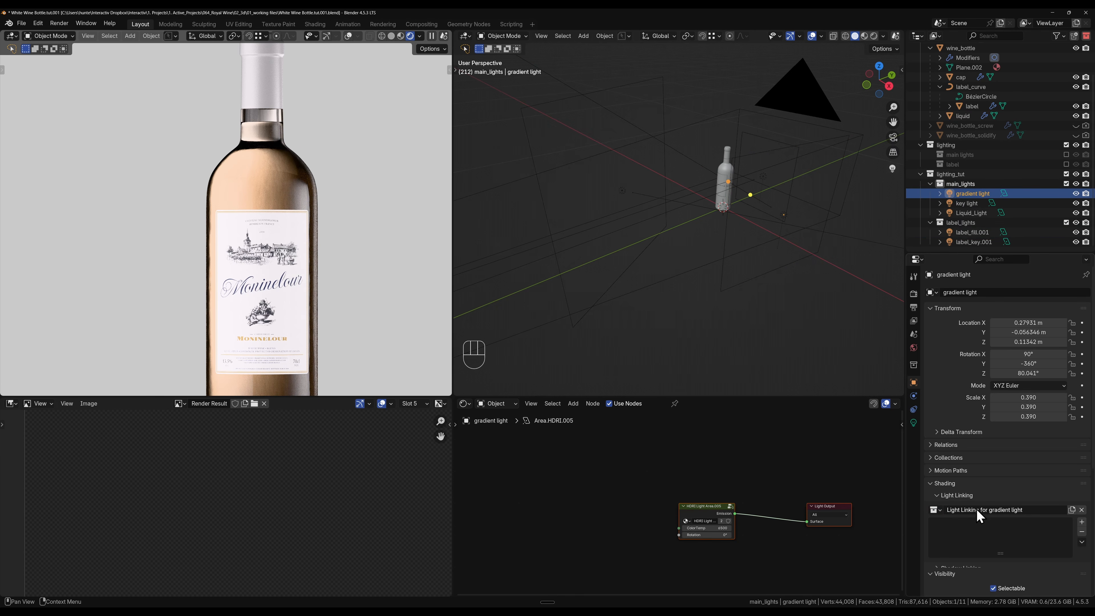
double_click(994, 510)
type("ma")
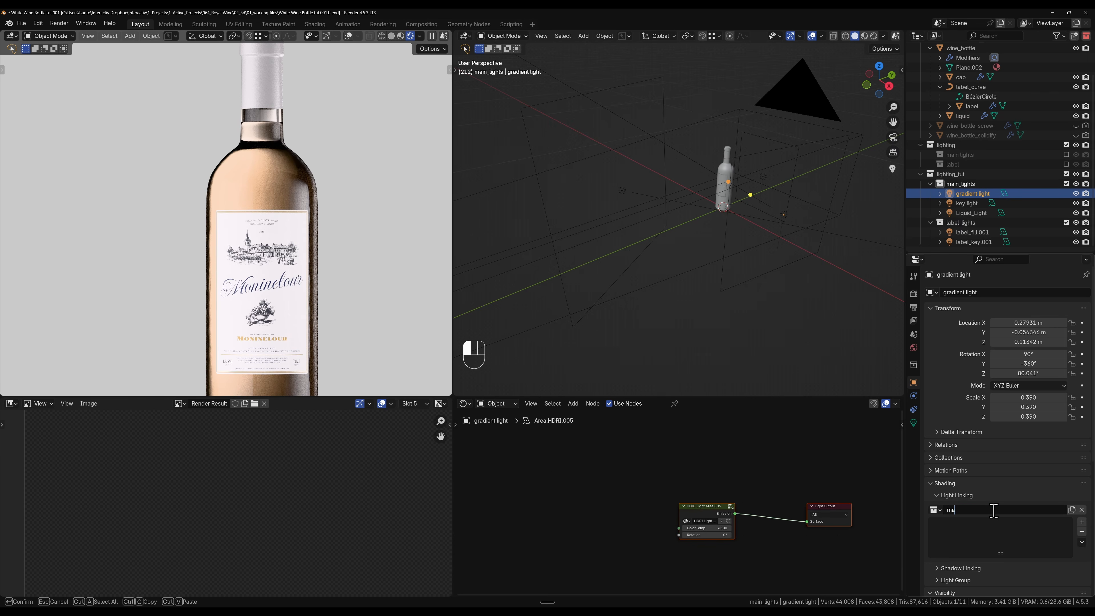
type("ind lights")
key("Return")
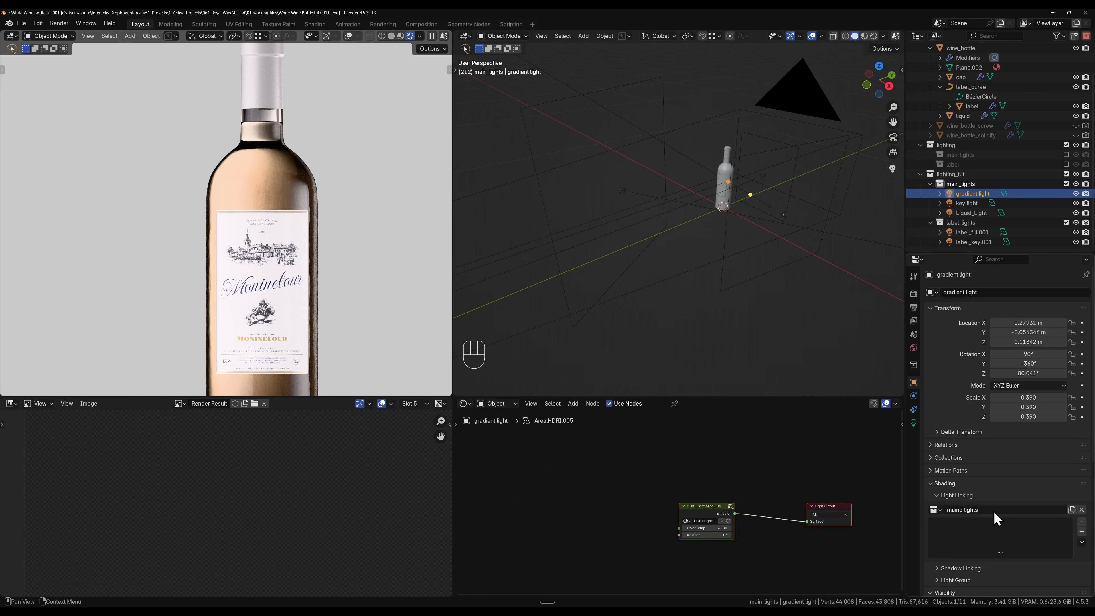
double_click(961, 510)
left_click_drag(964, 510, 960, 510)
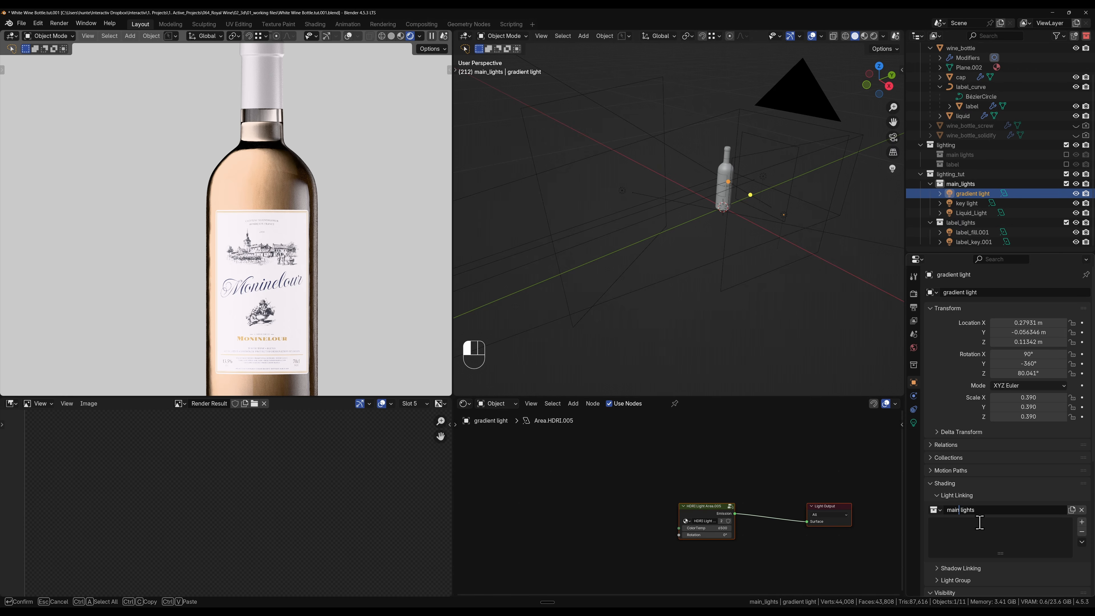
key("Return")
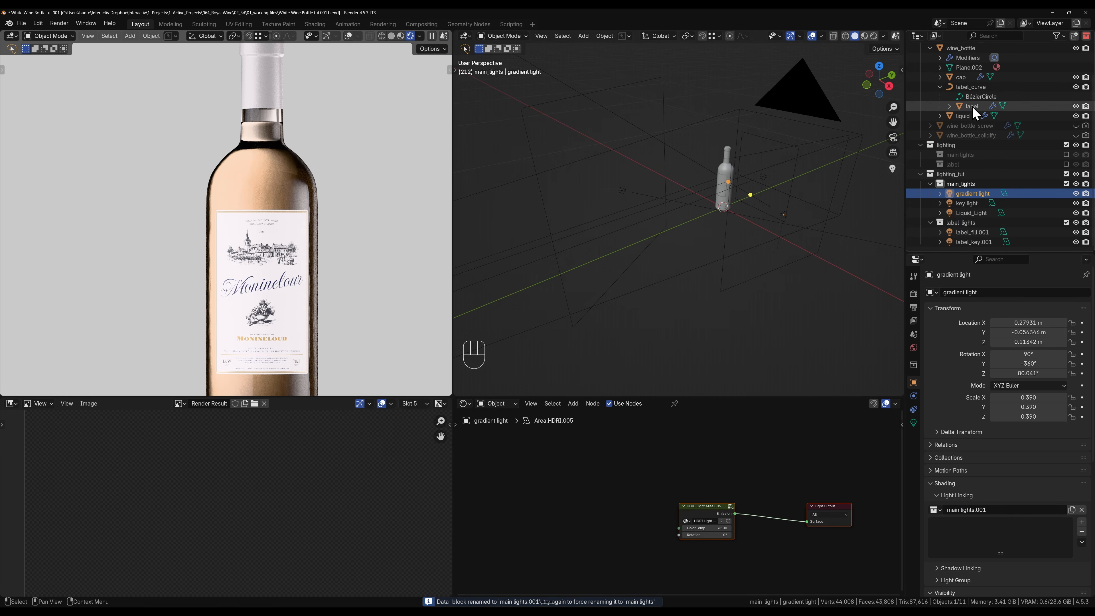
Step: Add liquid, cap, label and wine_bottle to the gradient light's linking collection, and exclude the label from its light
scroll(978, 122, "up", 2)
left_click_drag(982, 134, 978, 524)
left_click_drag(961, 97, 968, 535)
left_click_drag(972, 126, 959, 545)
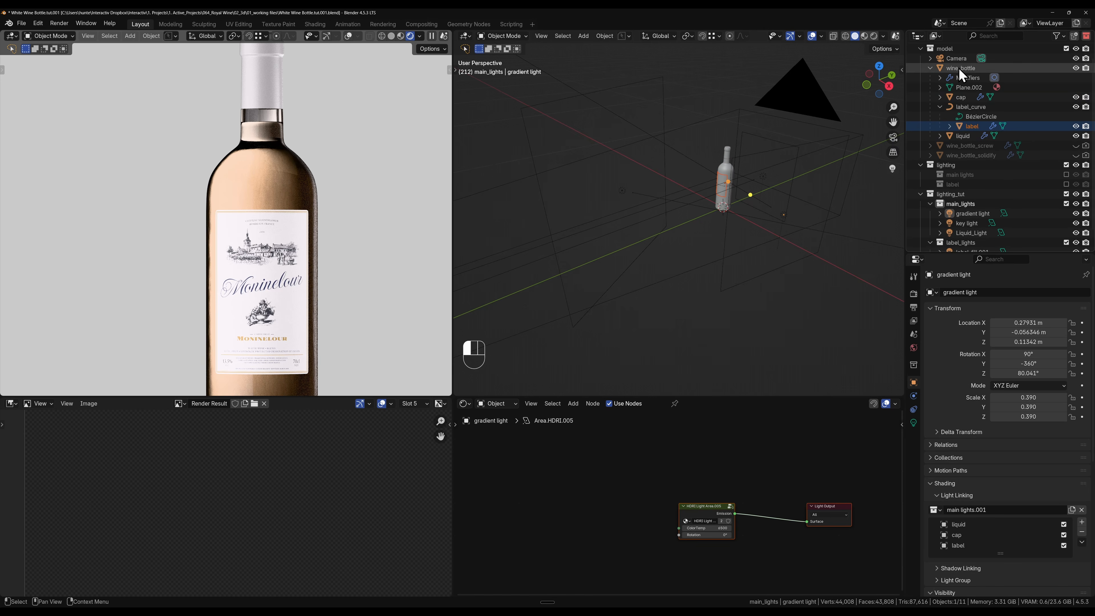
left_click_drag(959, 67, 964, 537)
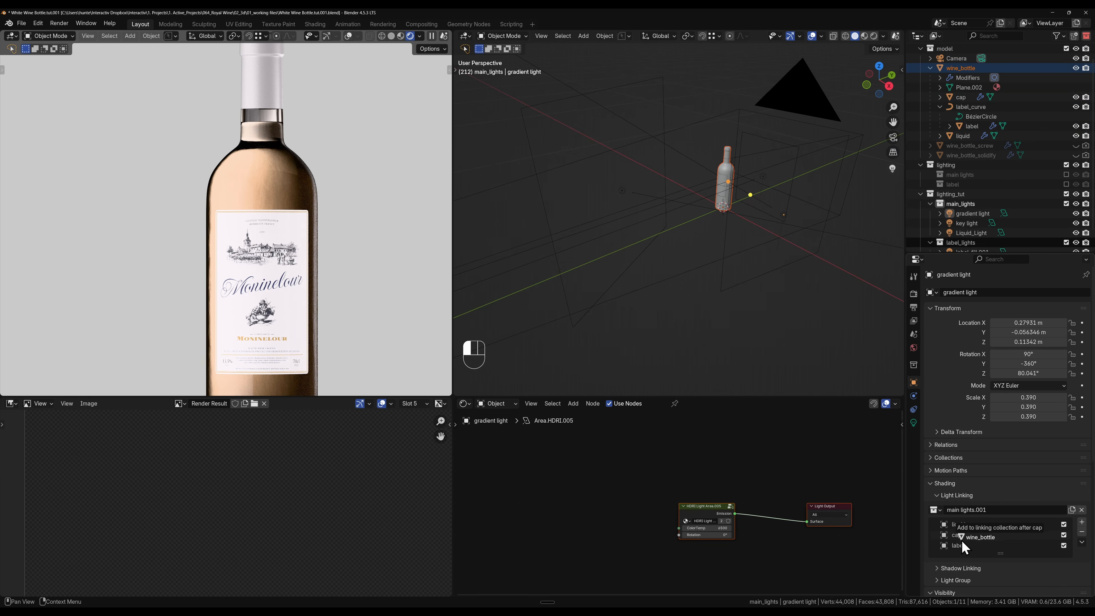
scroll(999, 529, "down", 1)
left_click(1055, 526)
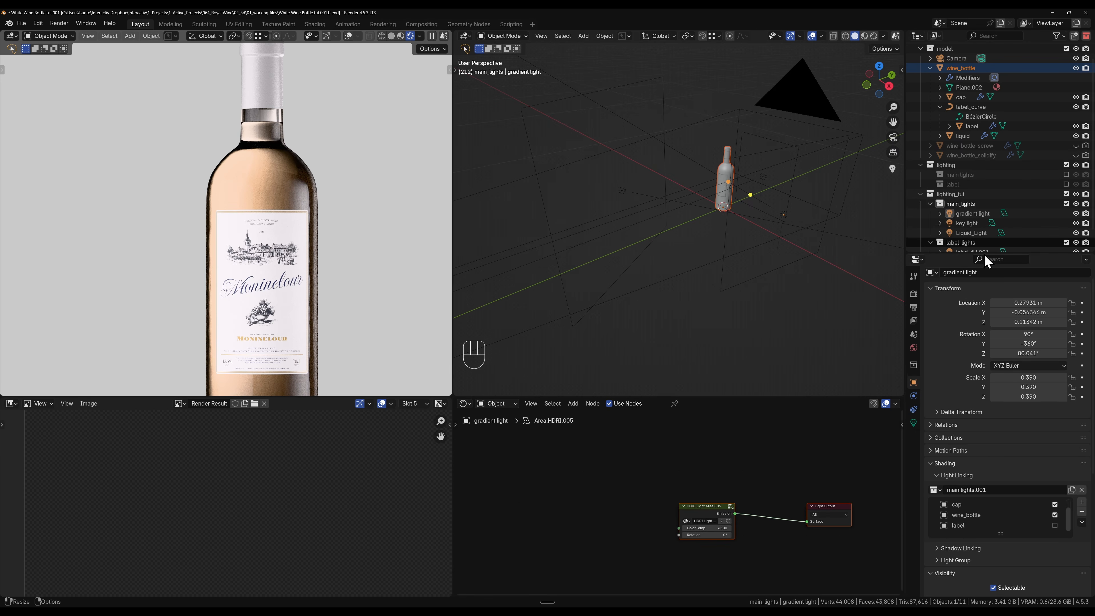
Step: Assign the gradient light's existing linking collection, main lights.001, to the key light's light linking
left_click(968, 223)
left_click(934, 489)
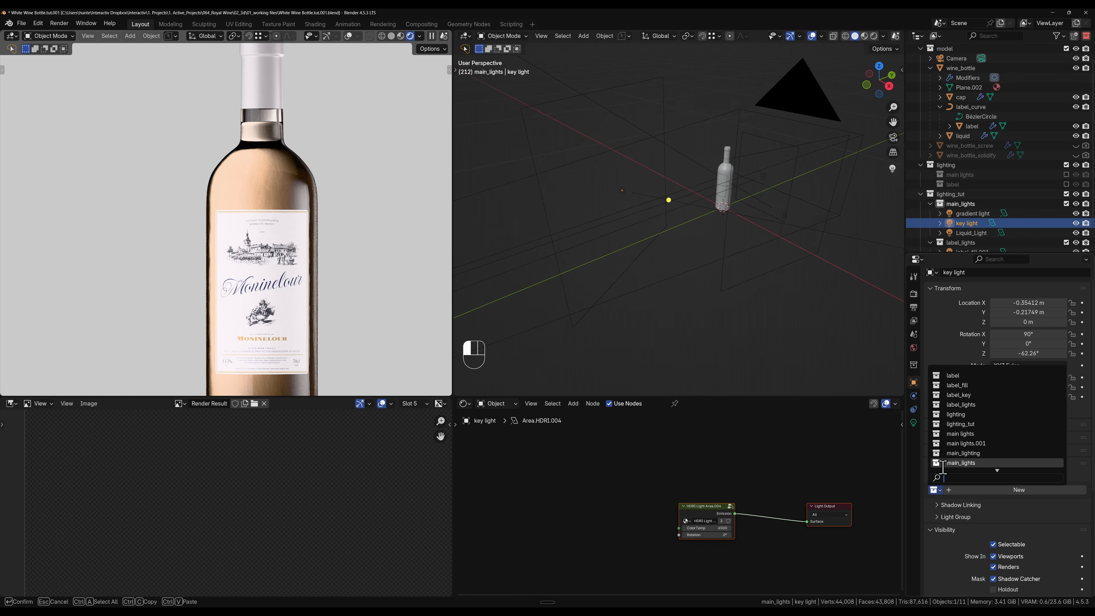
left_click(931, 502)
left_click(970, 214)
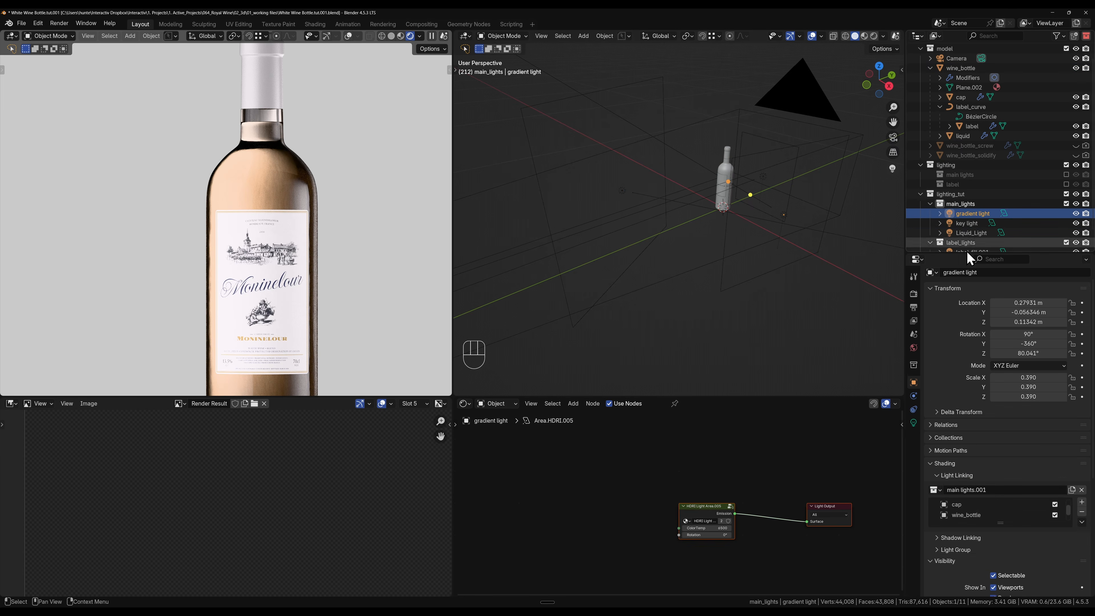
left_click(967, 223)
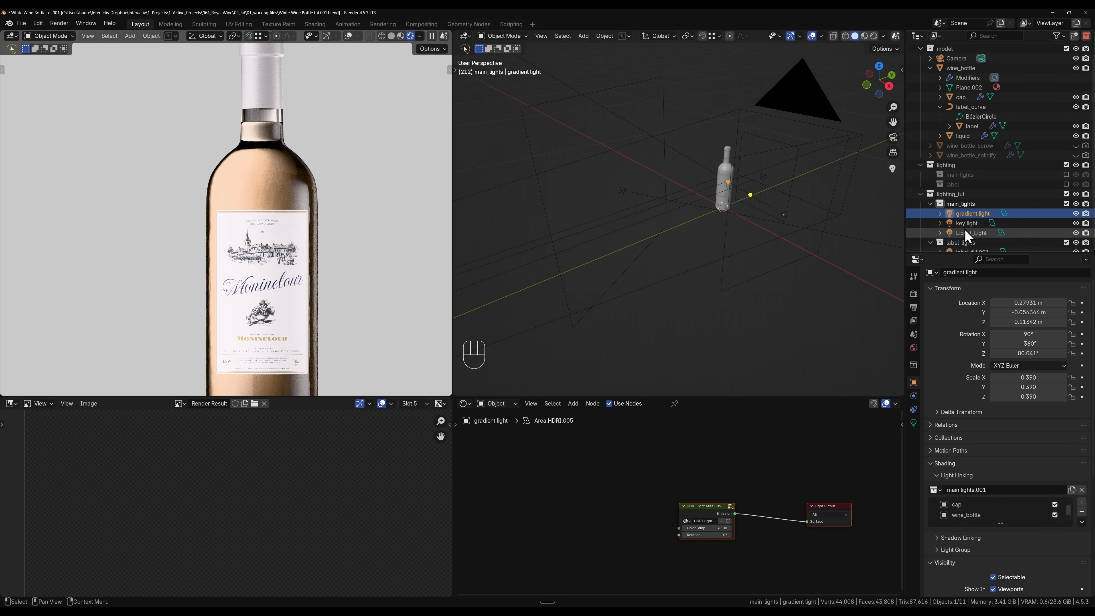
left_click(933, 490)
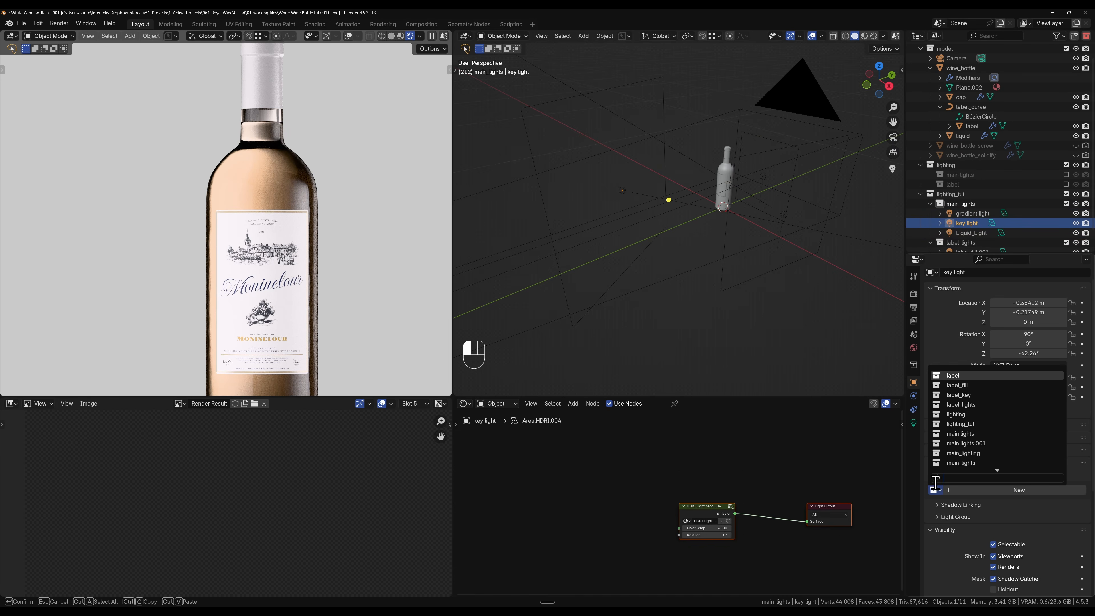
left_click(966, 444)
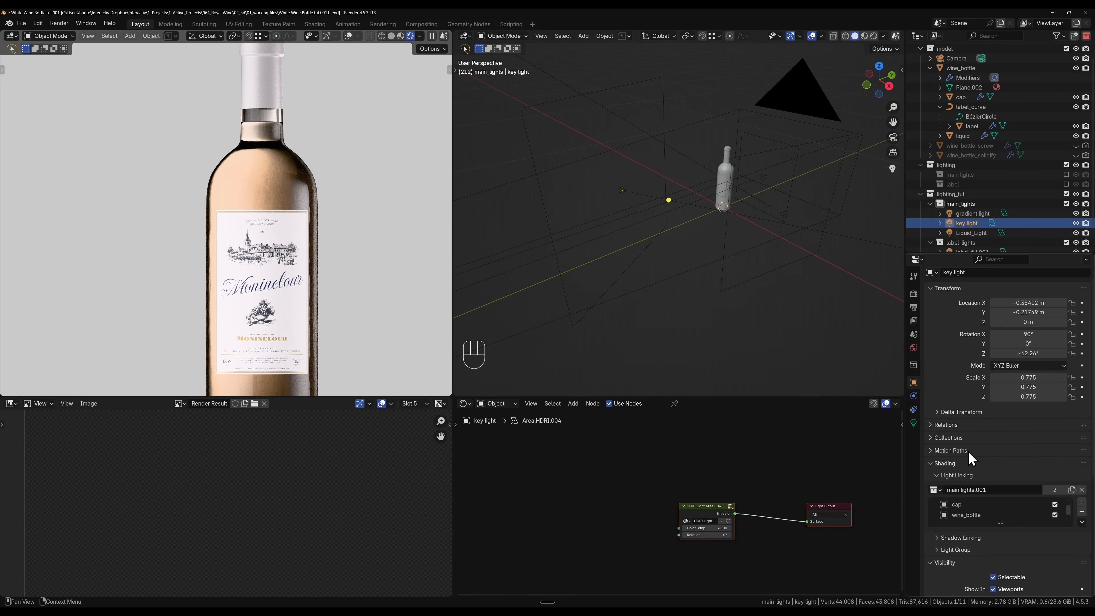
Step: Assign the main lights.001 light linking collection to Liquid_Light and clear the selection
left_click(970, 232)
left_click(934, 489)
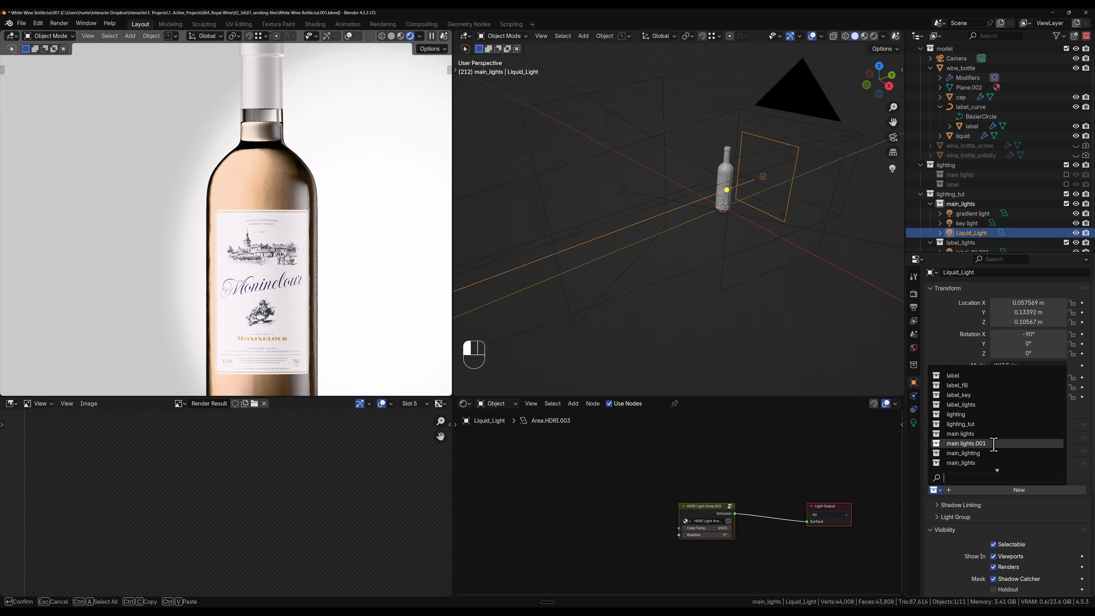
left_click(974, 443)
left_click(631, 196)
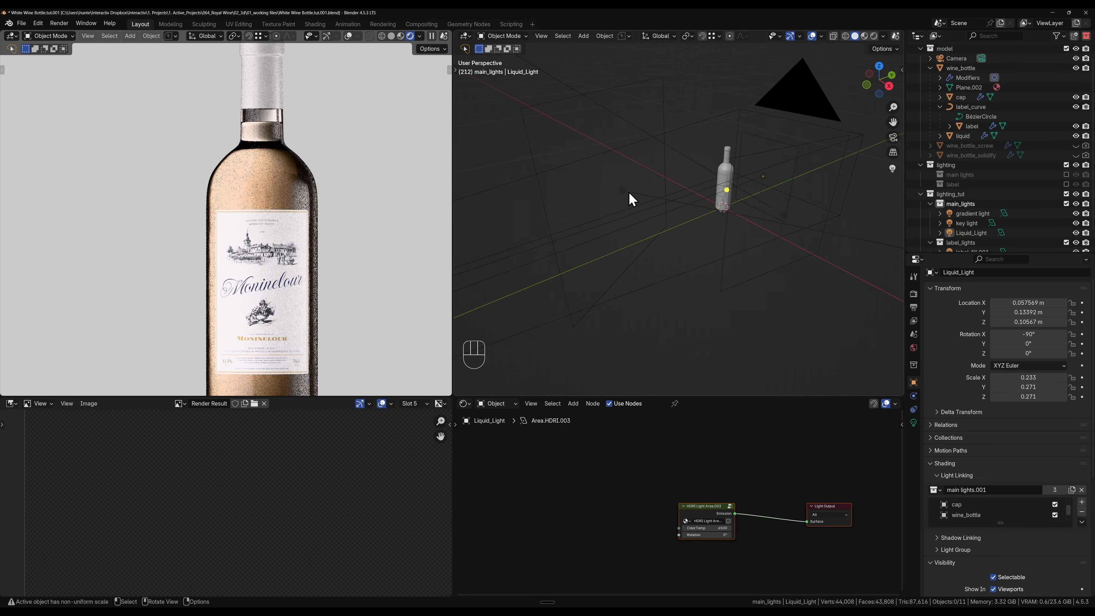
Step: Toggle the main_lights collection in lighting_tut to check its contribution to the bottle's lighting
left_click(669, 200)
scroll(1009, 202, "down", 2)
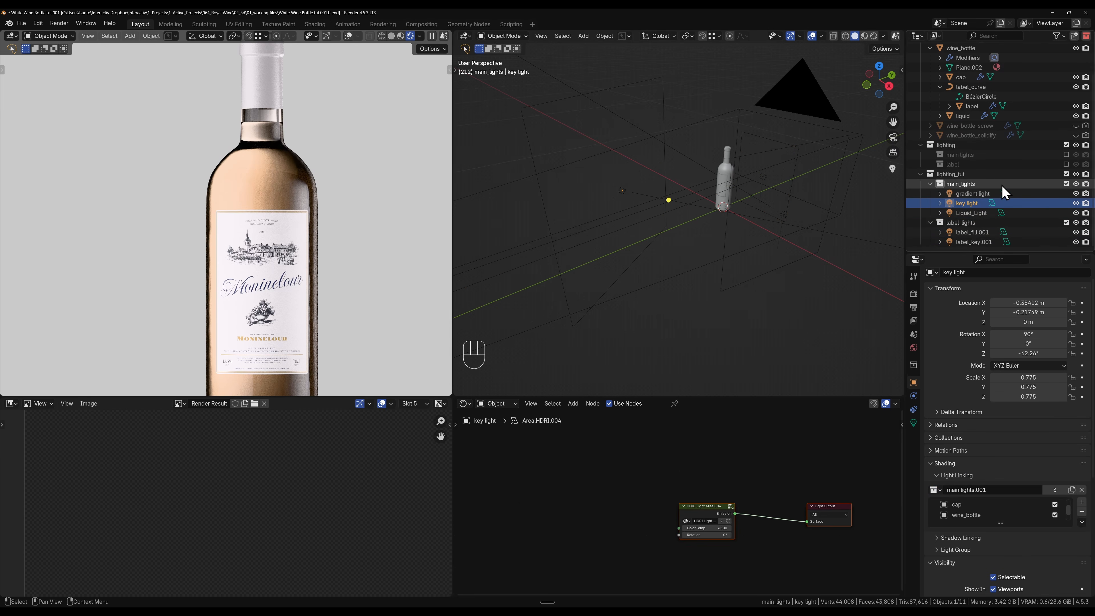
left_click(1065, 183)
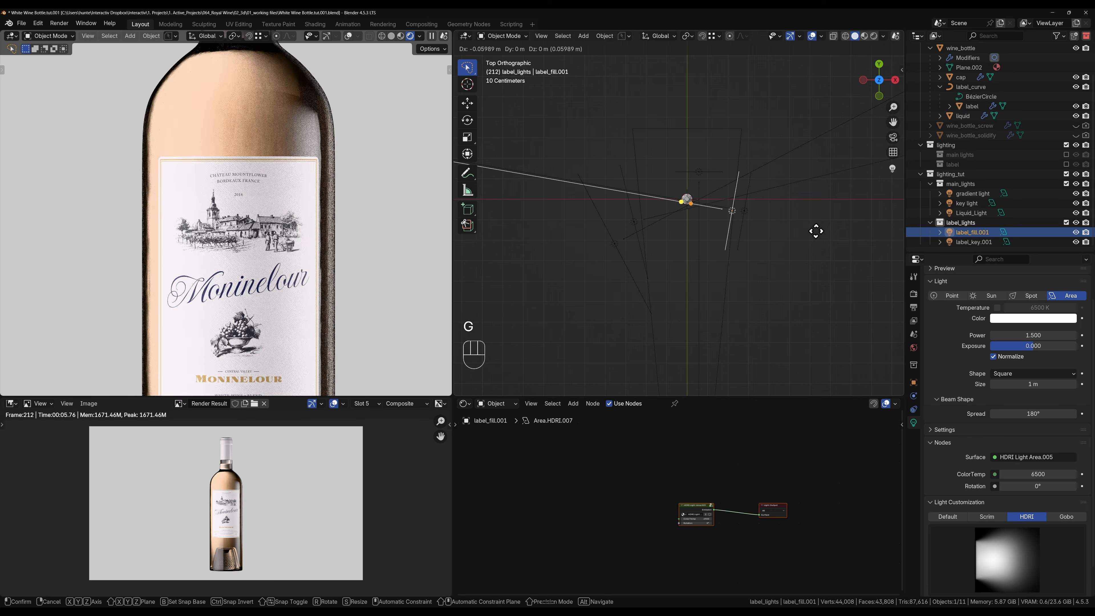
Step: Move the label_fill.001 light about -0.06 m along the global X axis, and save and render the scene
left_click(807, 280)
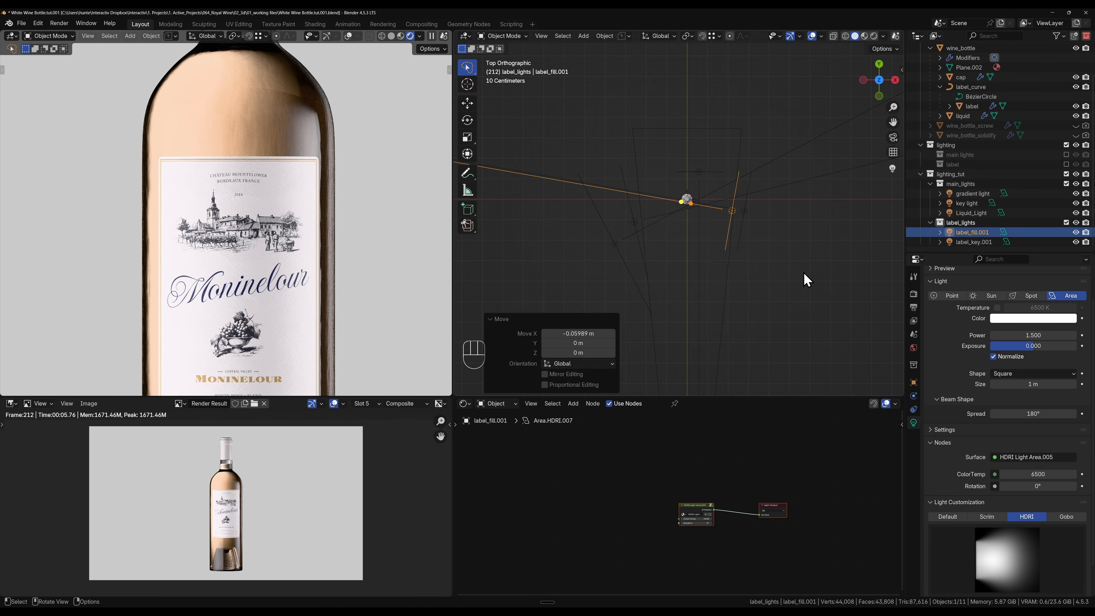
key("ctrl+s")
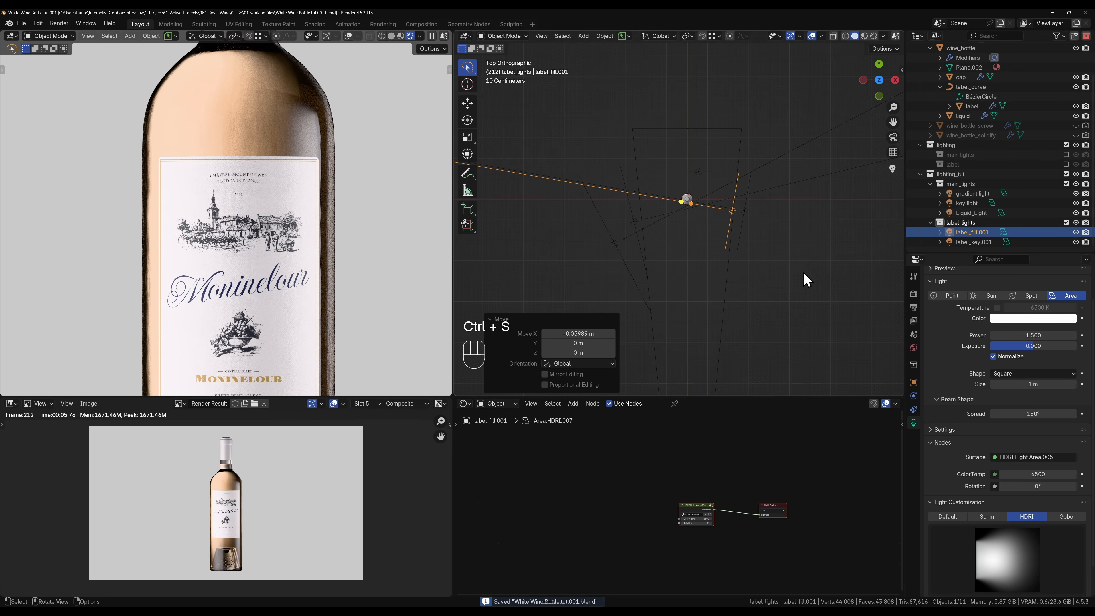
key("F12")
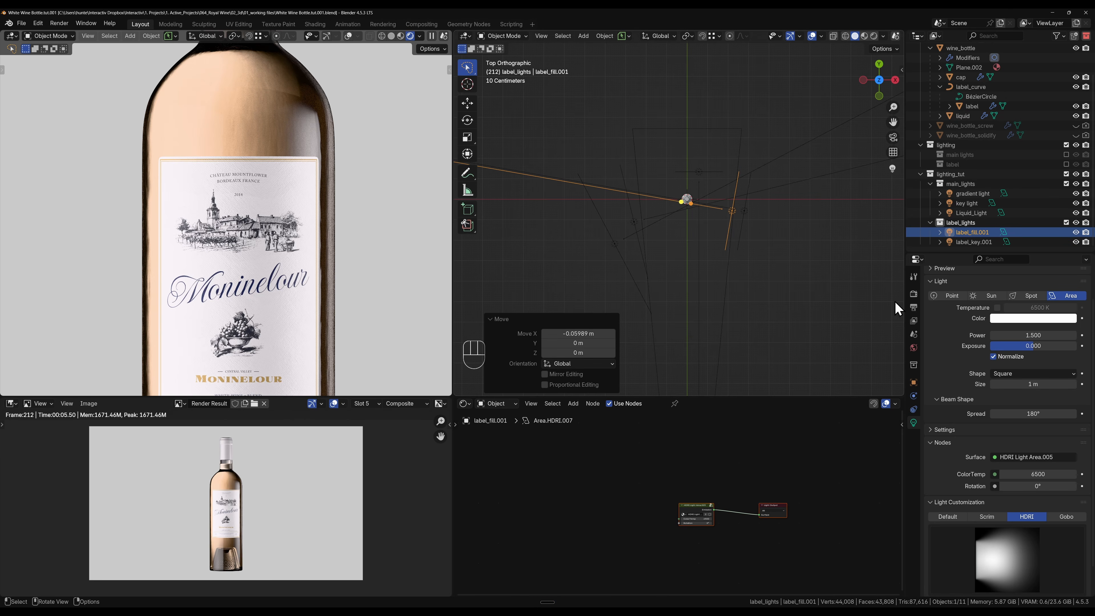
Step: Try the Medium High Contrast look in the render's color management and return the look to Medium Low Contrast
left_click(913, 293)
scroll(995, 374, "down", 10)
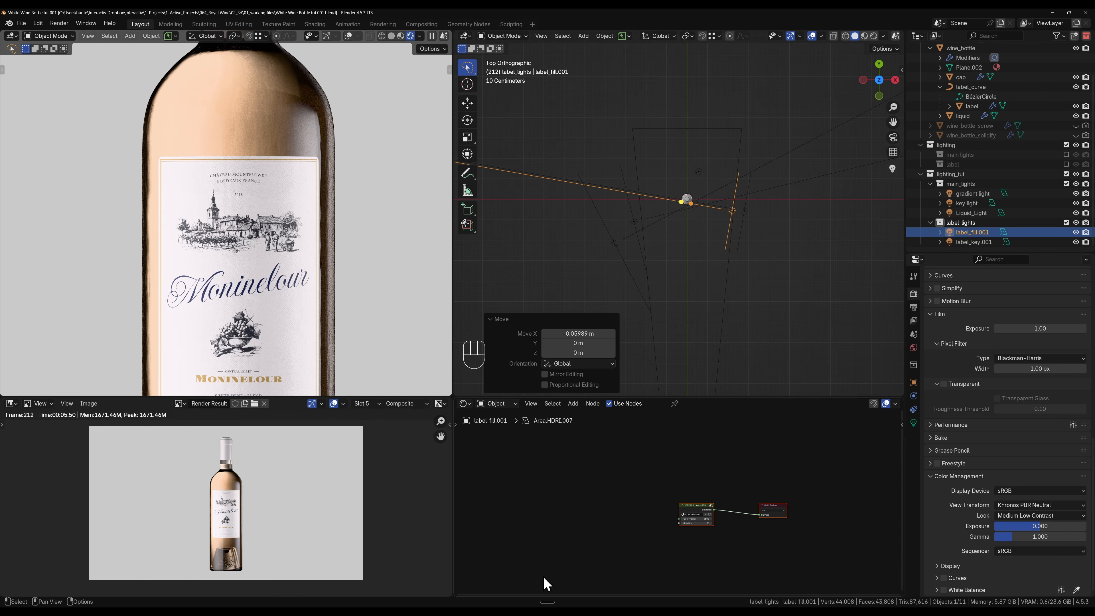
left_click(1026, 516)
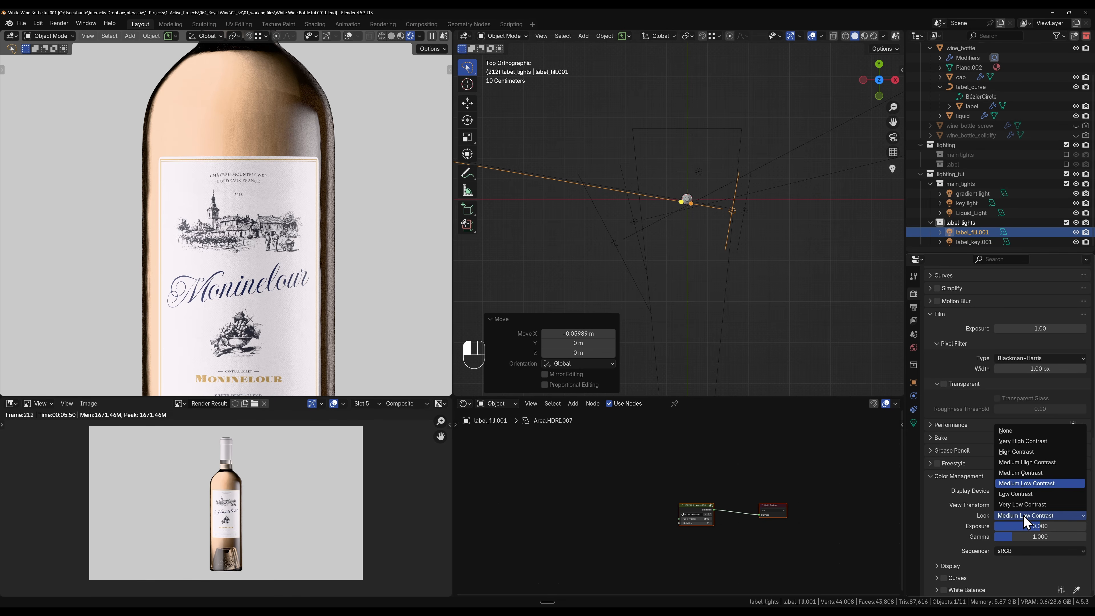
left_click(1011, 463)
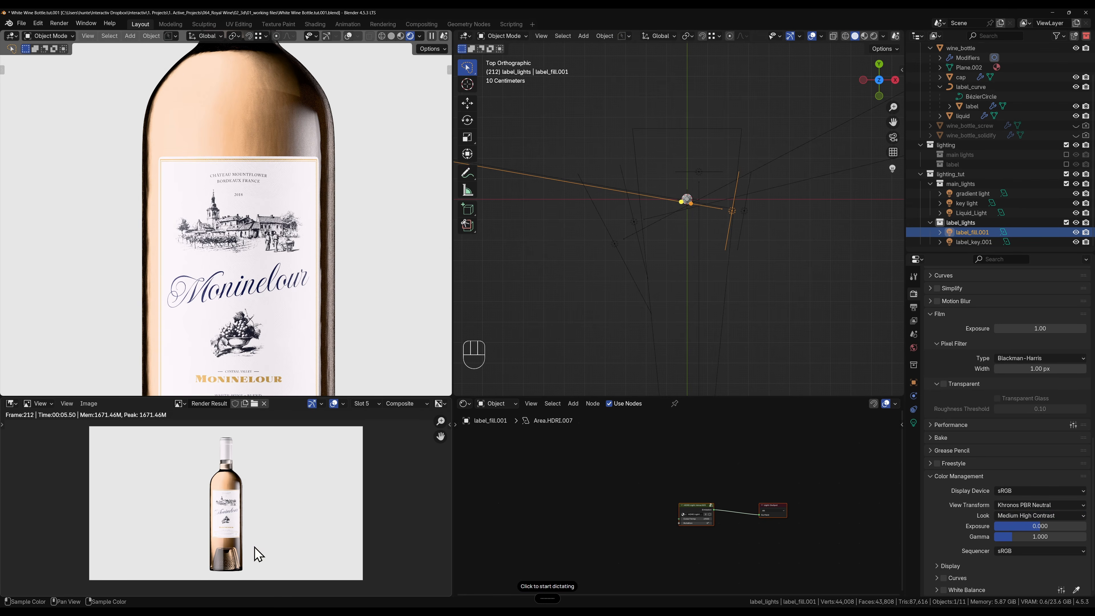
left_click(1022, 515)
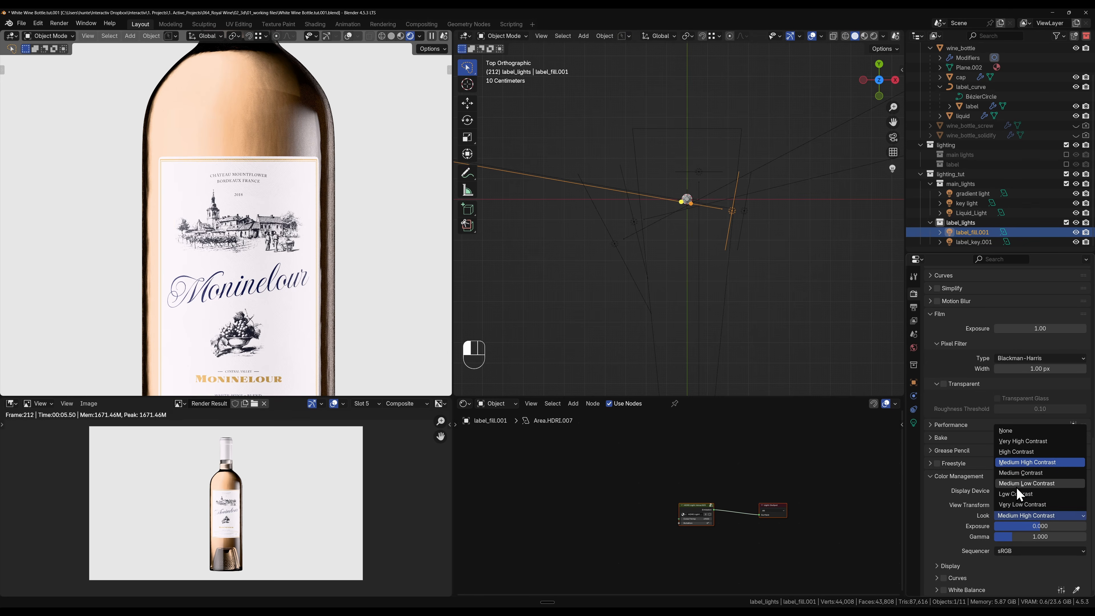
left_click(1021, 493)
Step: Start saving a copy of the render result as an image file
left_click(88, 403)
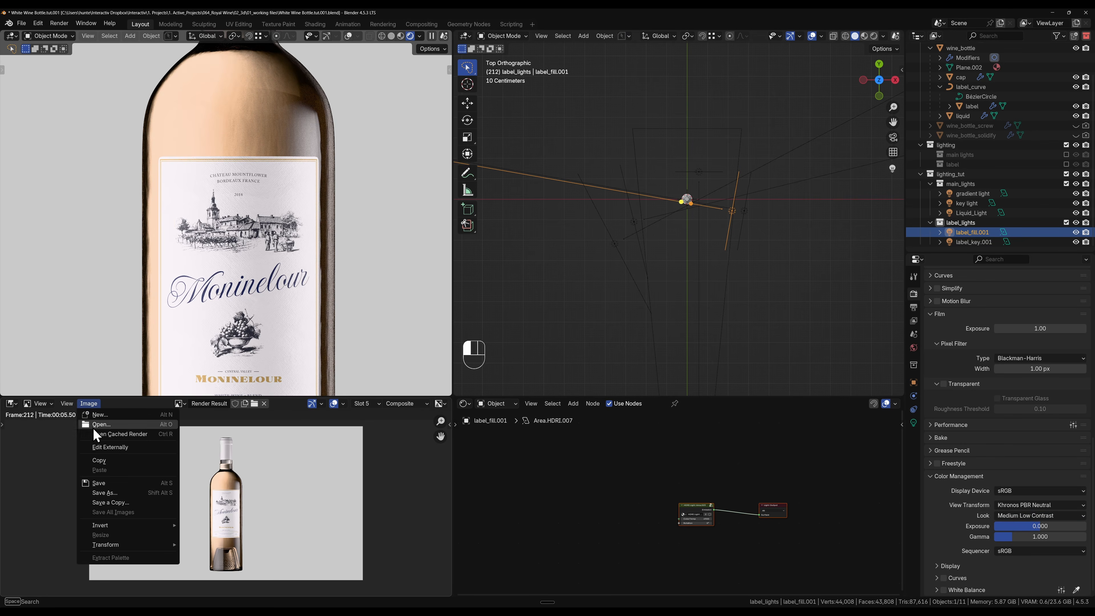
left_click(110, 502)
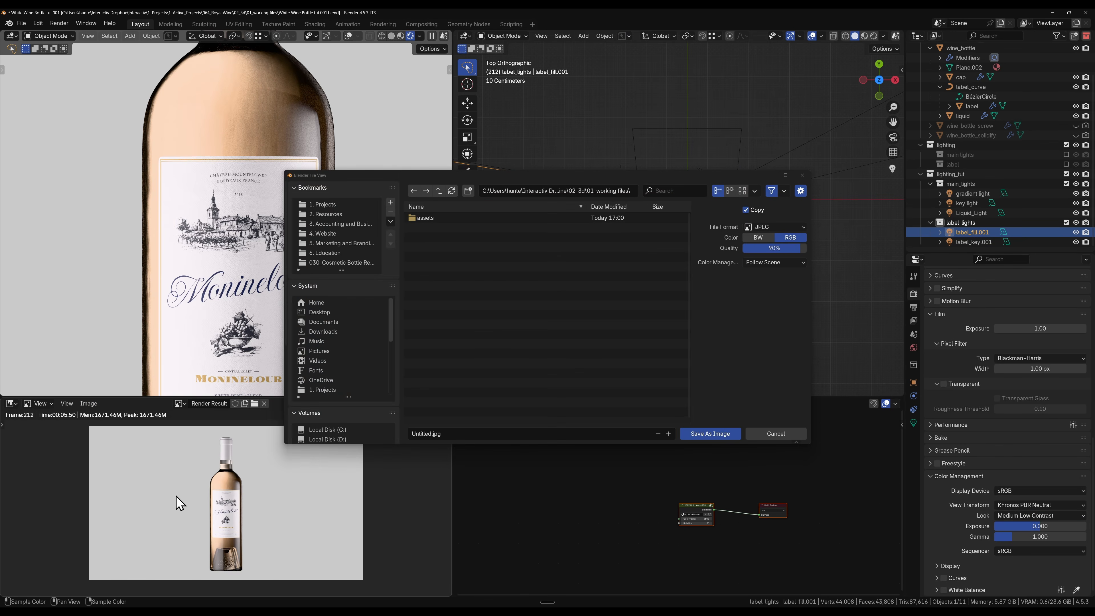